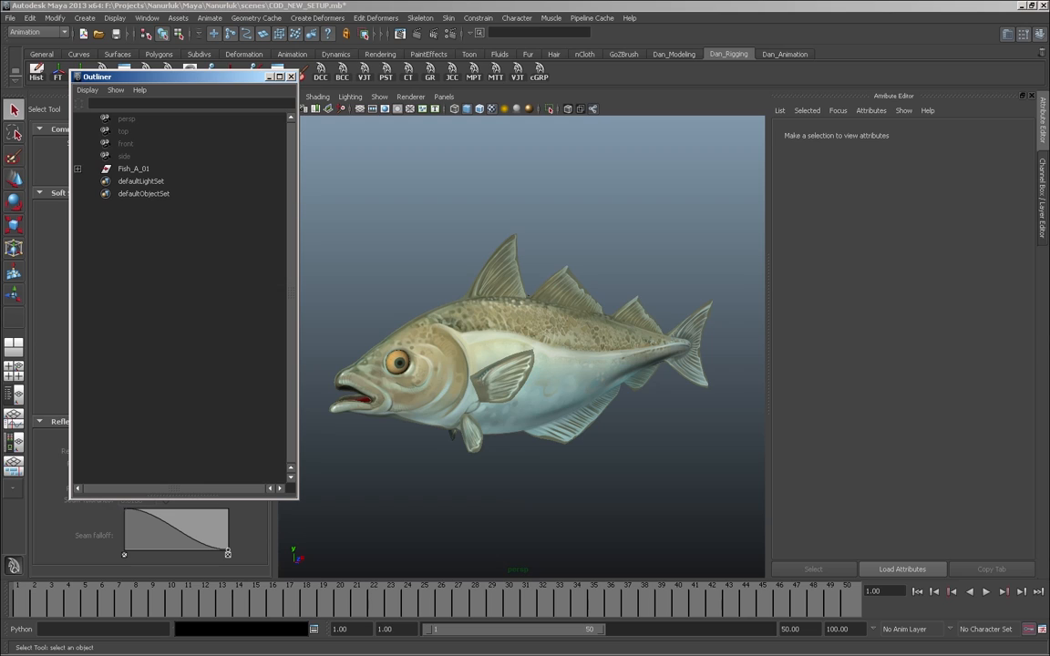
- Expand the Fish_A_01 group and examine its globalMove, blendShapes_01 and Model_01 groups, including the meshes inside Model_01
left_click(77, 169)
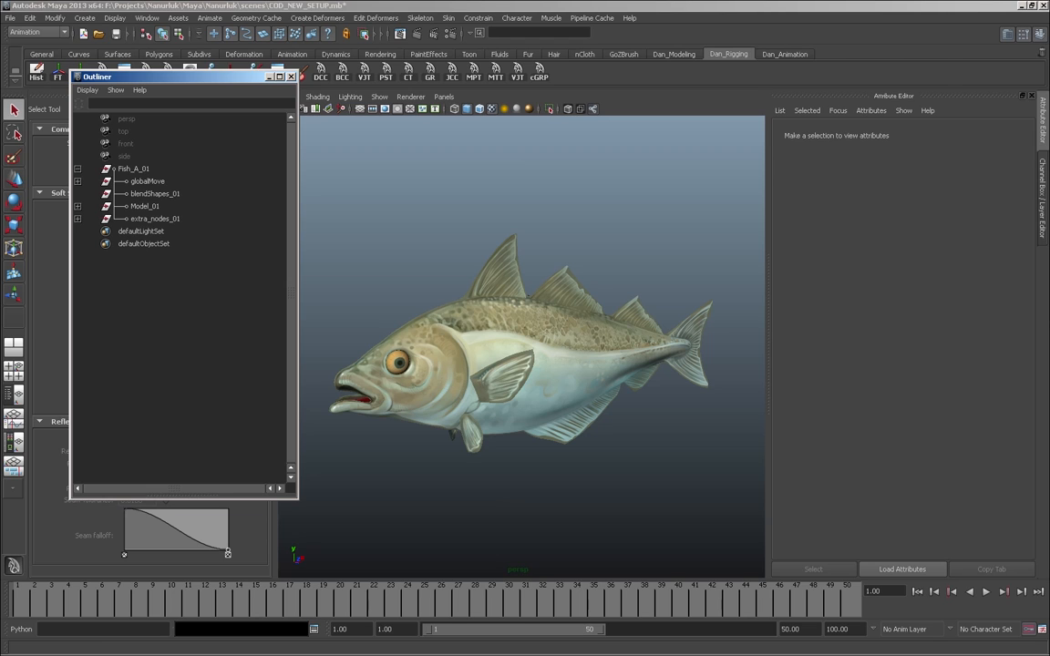
left_click_drag(166, 500, 165, 576)
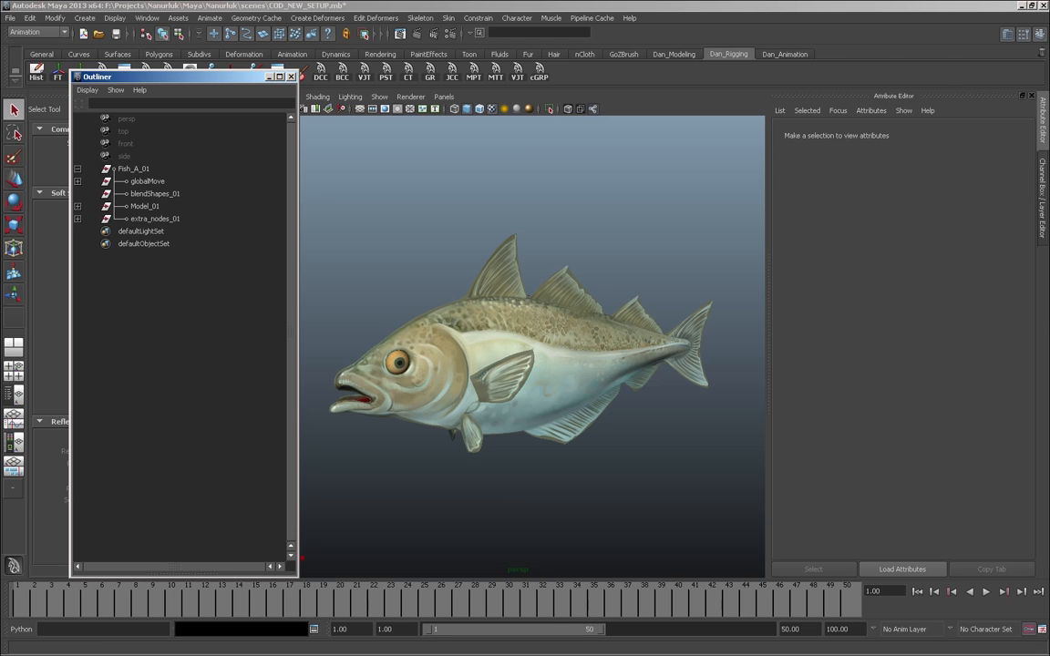
left_click(133, 169)
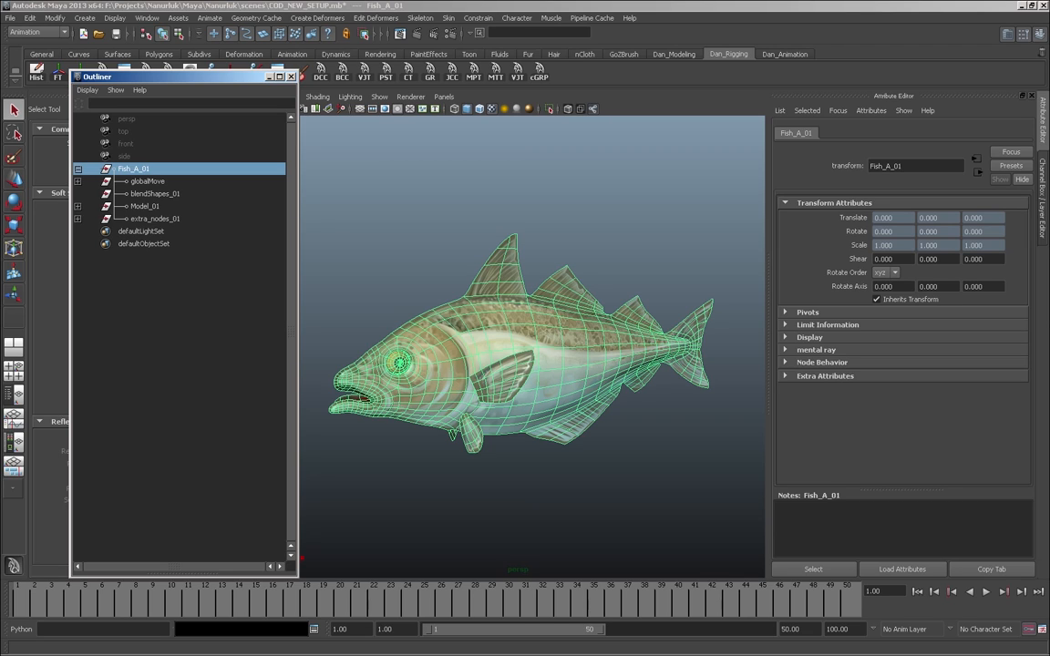
left_click(147, 182)
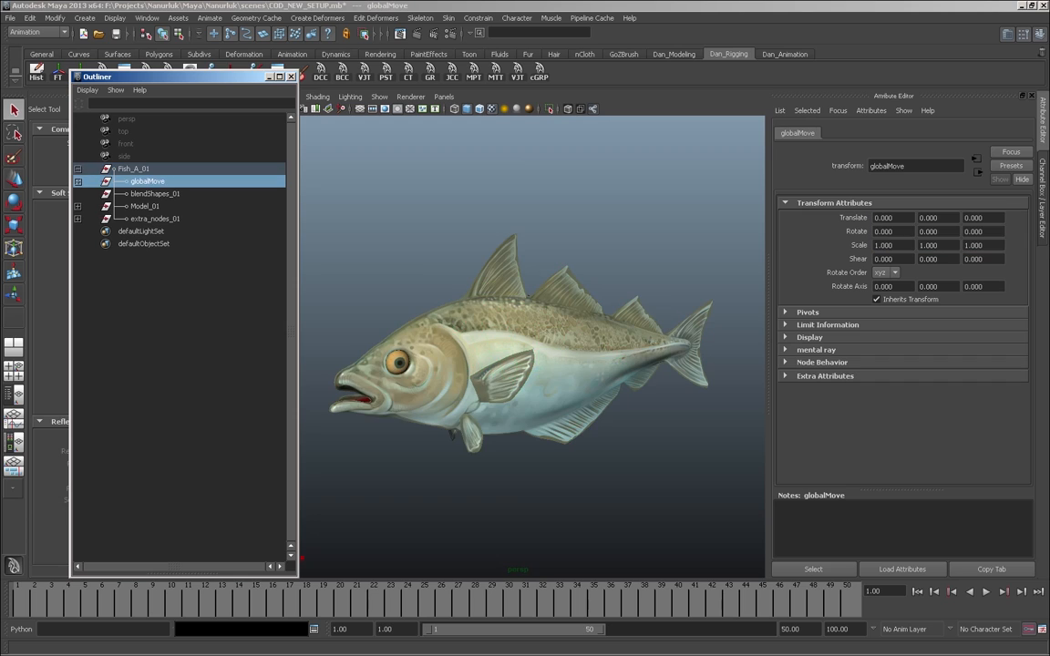
left_click(155, 193)
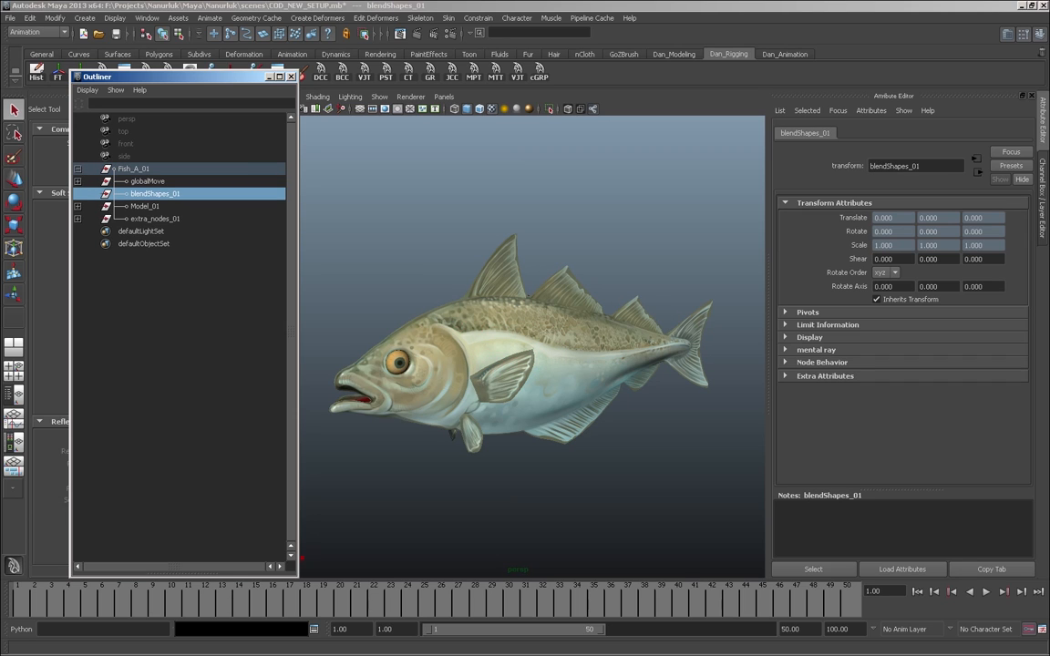
left_click(145, 206)
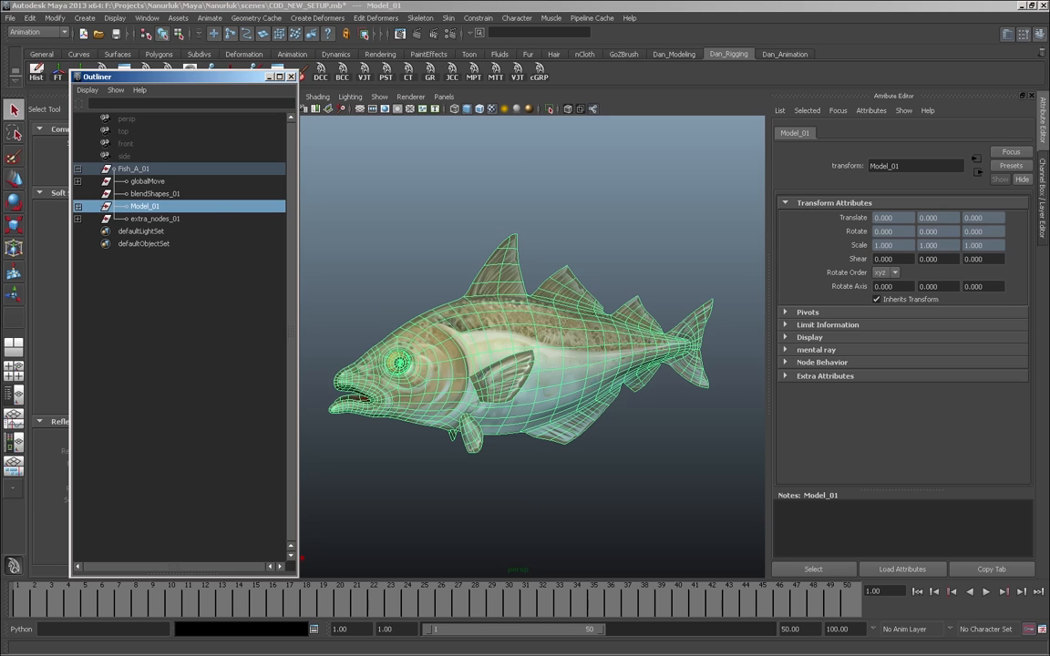
left_click(78, 206)
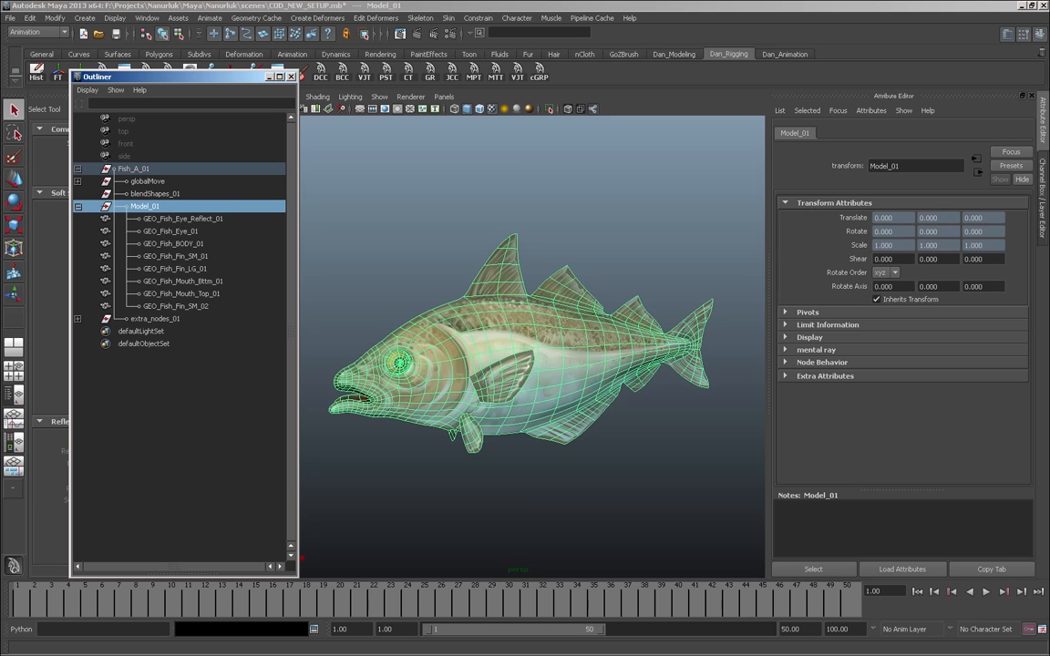
left_click(78, 206)
- Examine the extra_nodes_01 group and its xtra_toShow_01 and xtra_toHide_01 children, then collapse it
left_click(155, 219)
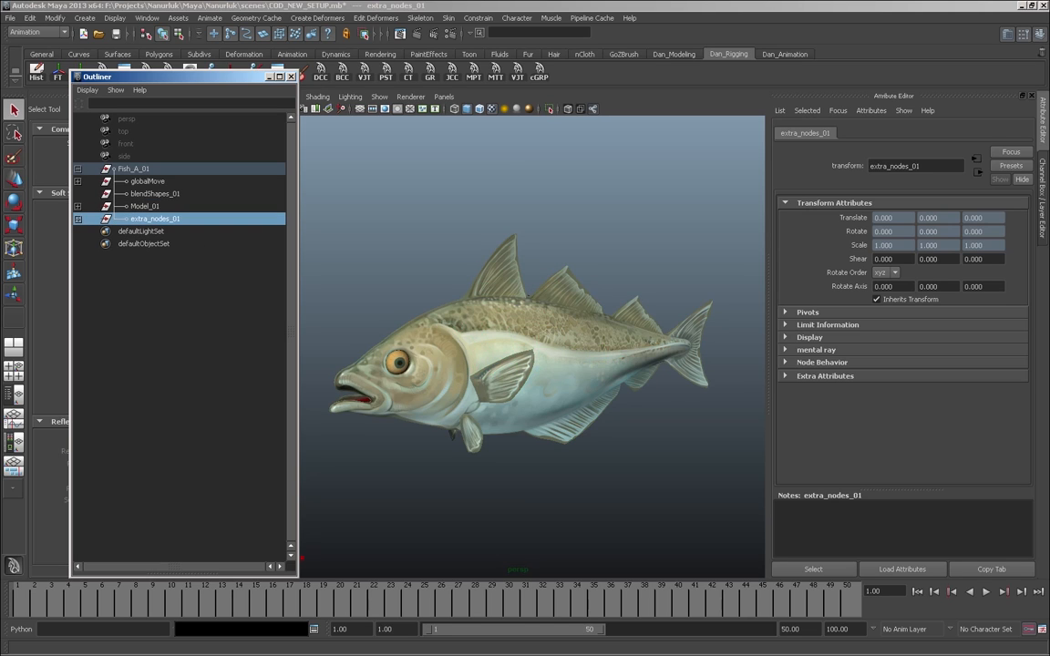
left_click(78, 219)
left_click(167, 230)
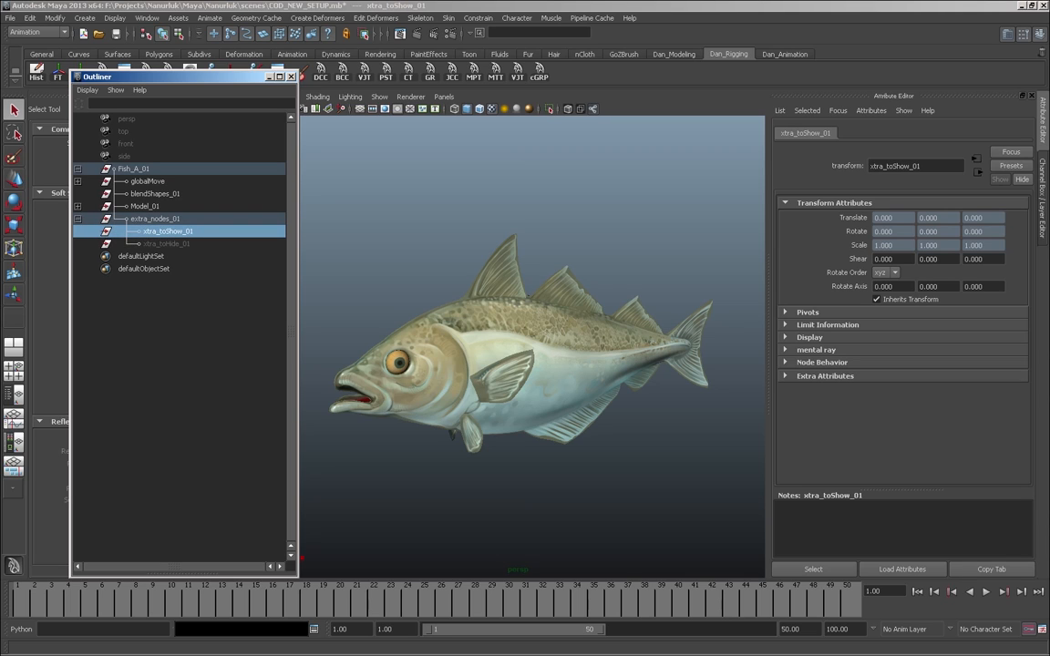
left_click(166, 244)
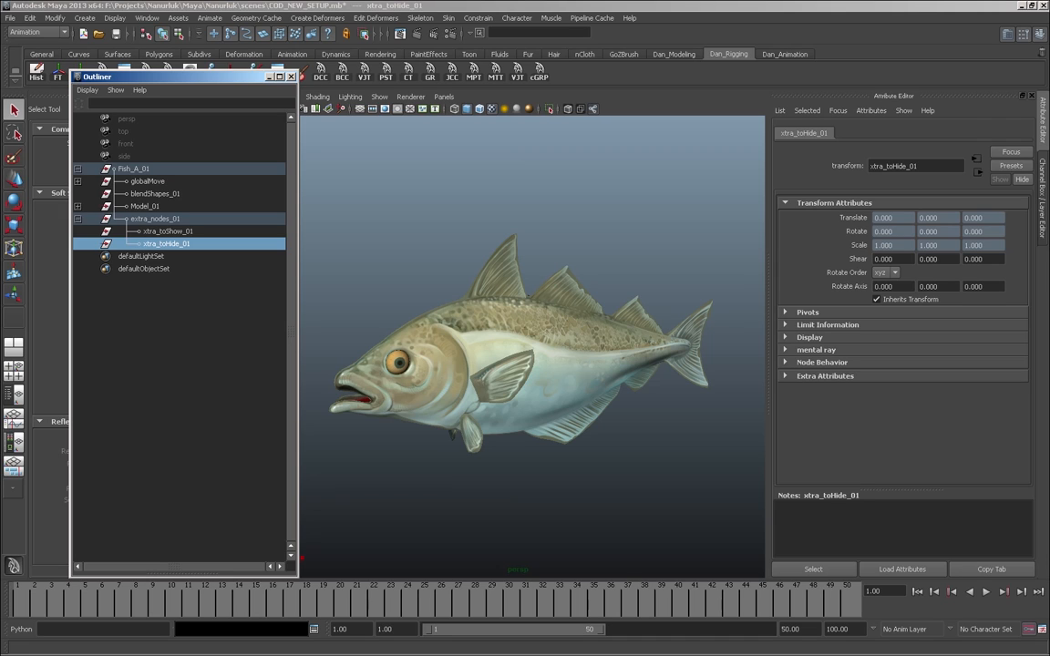
left_click(78, 218)
- Expand the globalMove group and inspect its translate, rotate and scale channels and its transform manipulators
left_click(78, 180)
left_click(147, 180)
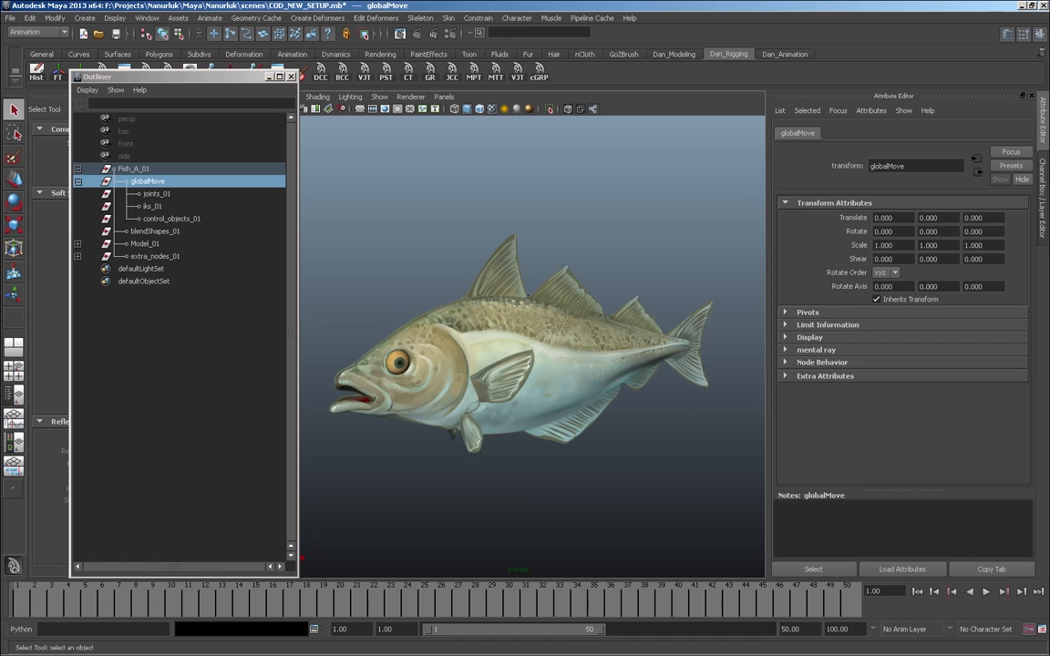
key("ctrl+a")
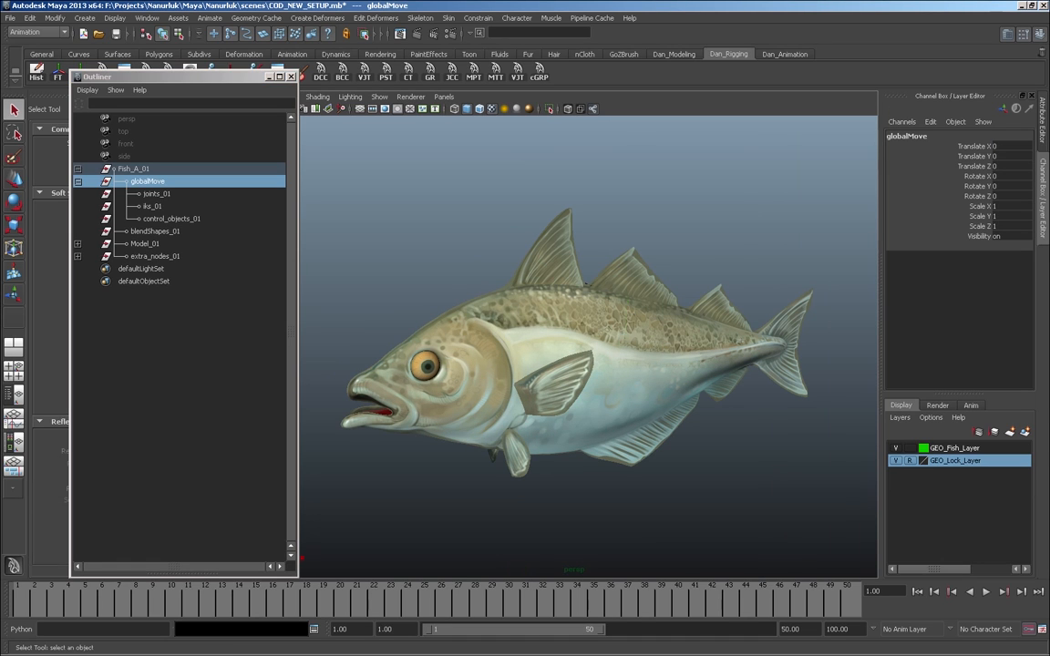
key("w")
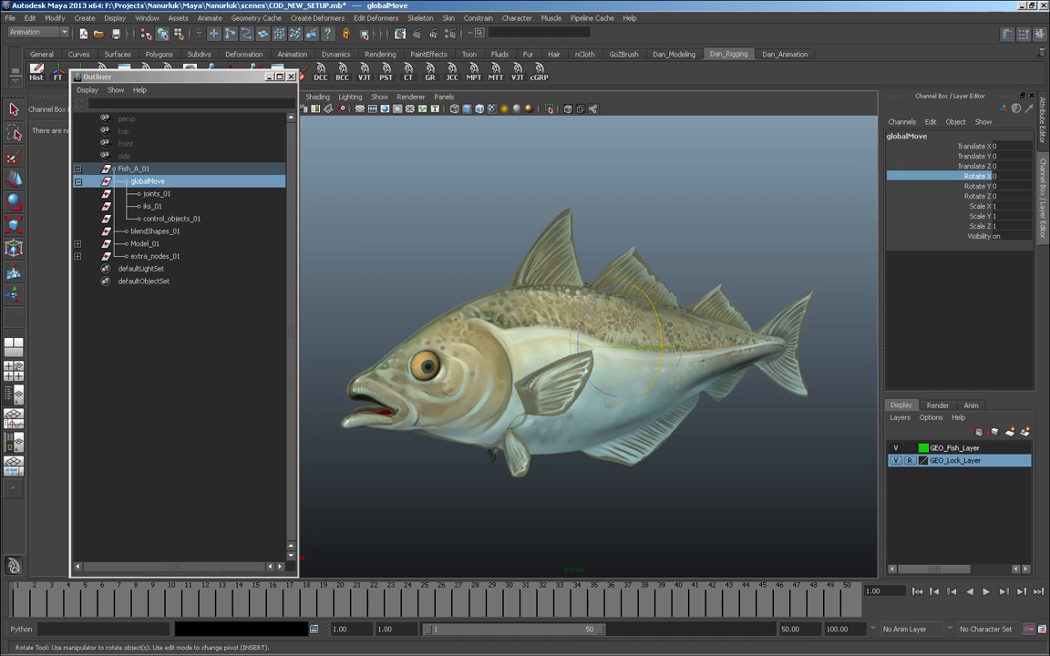
key("e")
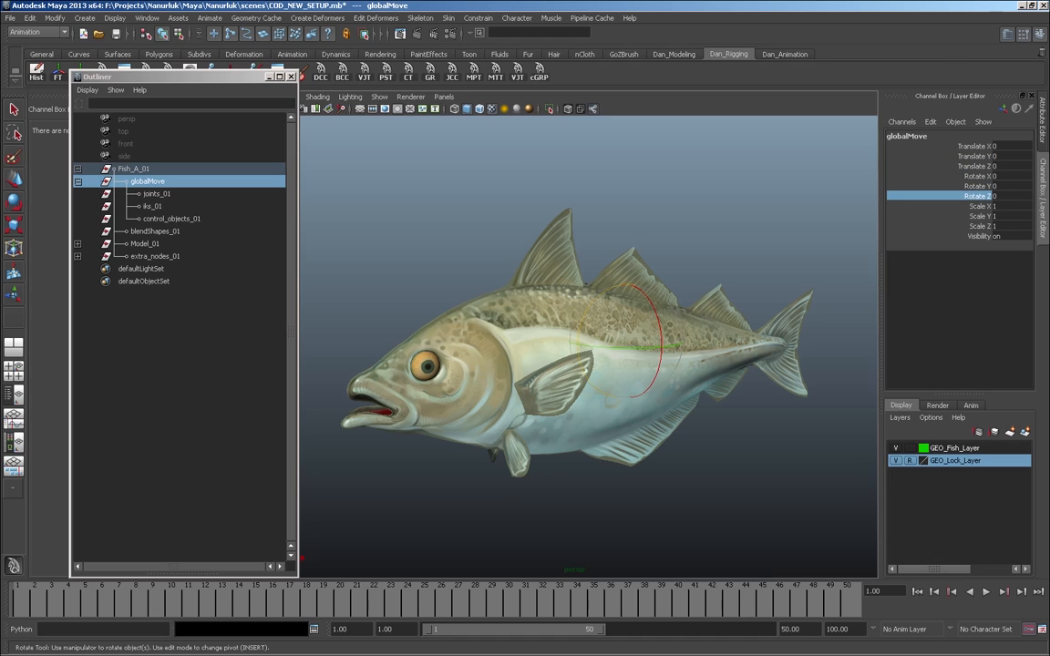
key("q")
- Check which channels are available on the joints_01, iks_01 and control_objects_01 groups under globalMove
left_click(156, 193)
left_click(145, 206)
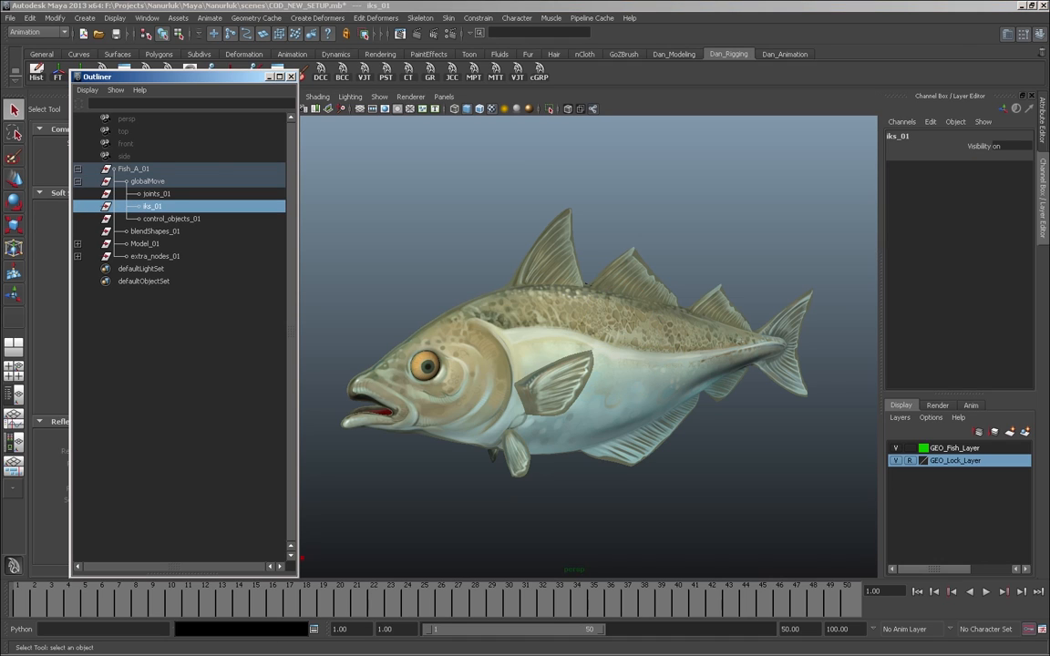
left_click(171, 218)
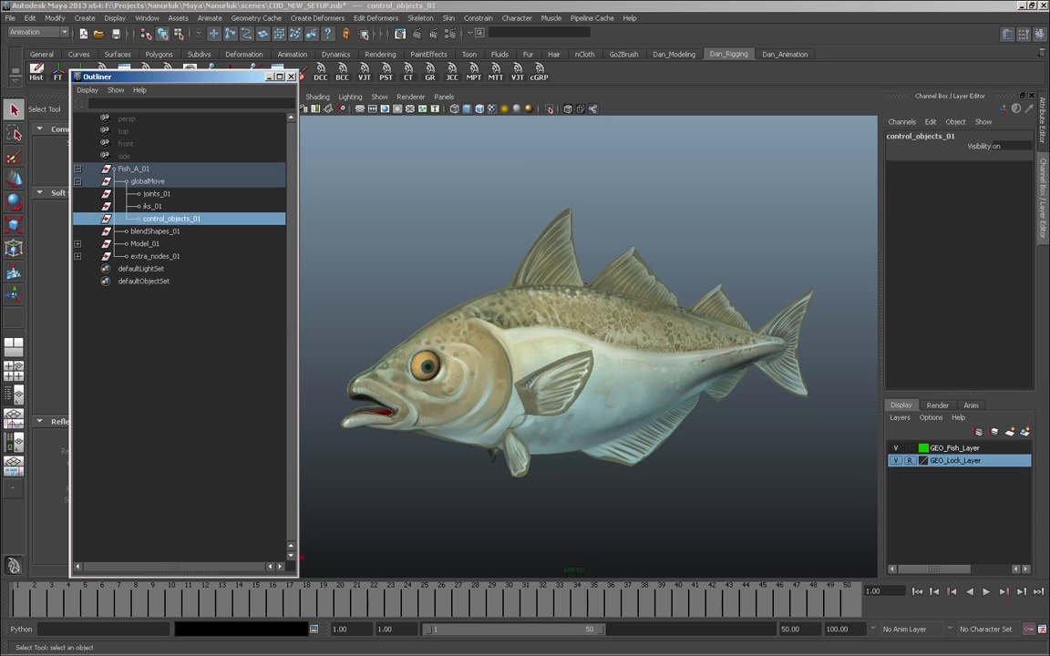
left_click(156, 193)
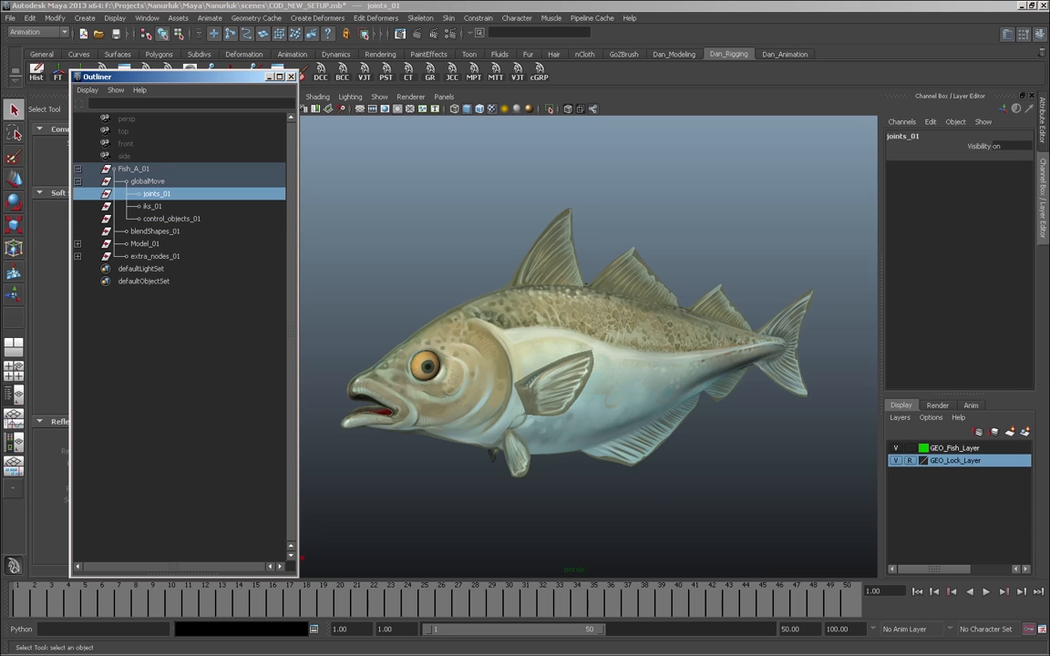
key("Right")
key("Left")
key("Right")
key("Right")
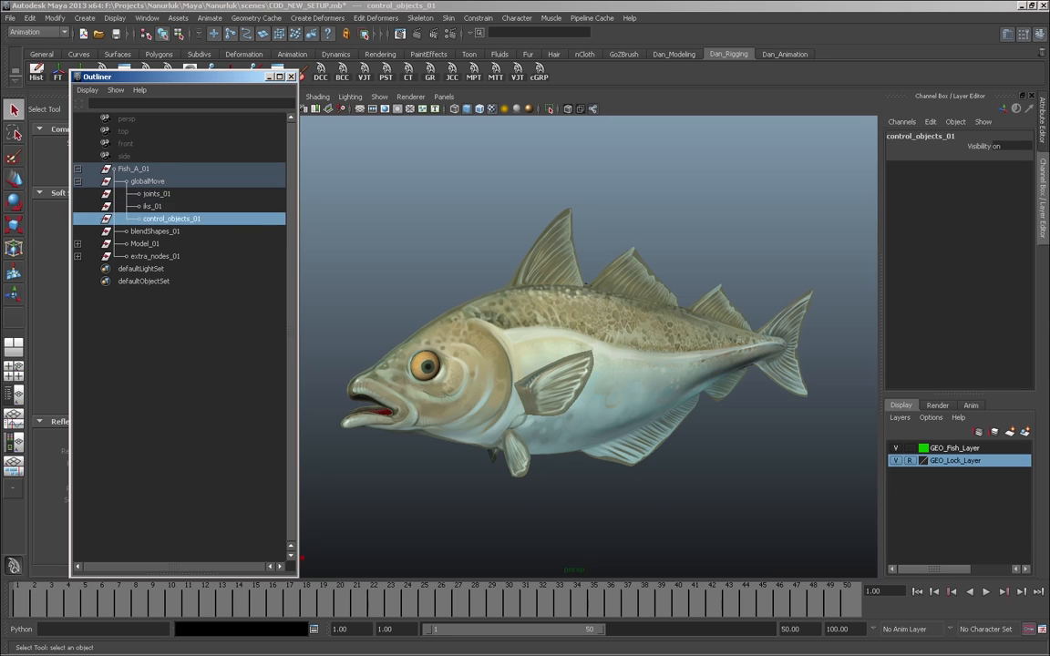
key("Up")
key("Down")
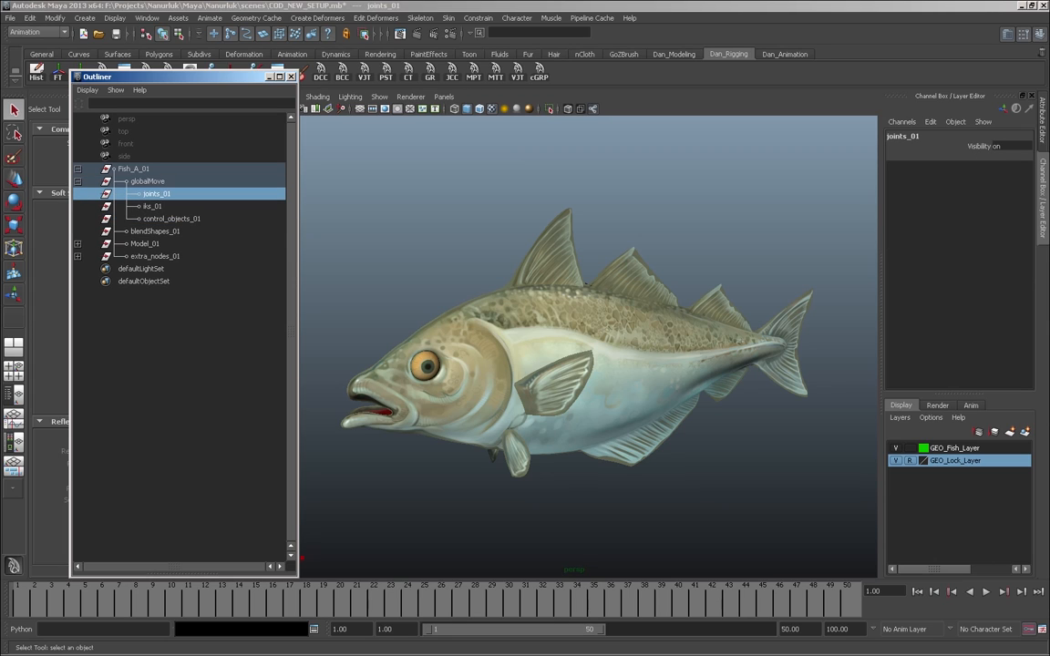
key("Right")
key("Left")
key("Right")
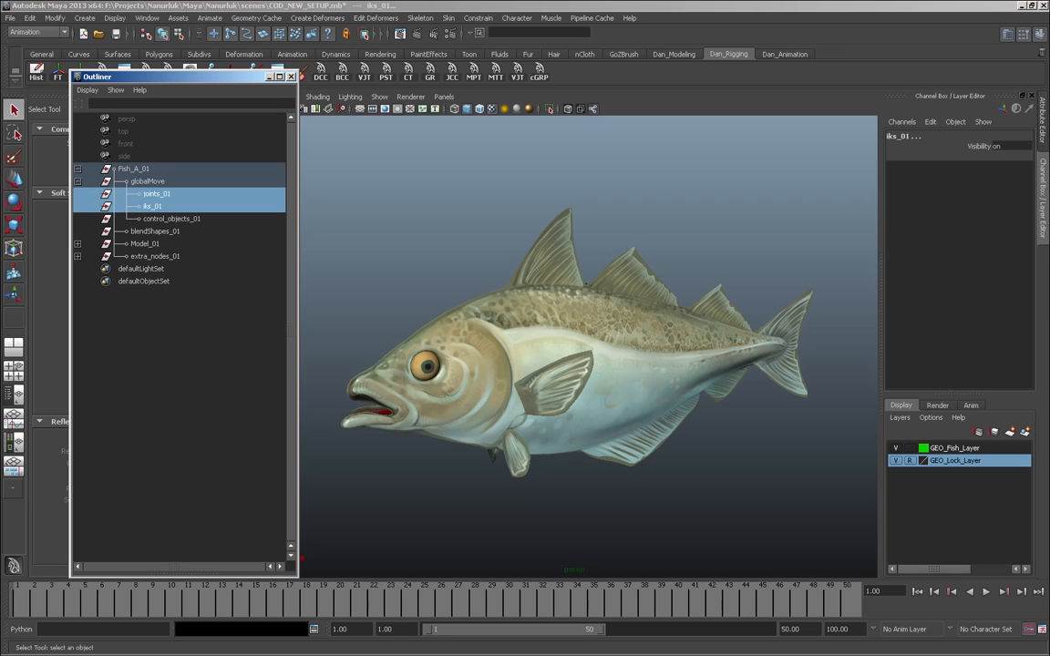
key("Left")
key("Right")
key("Right")
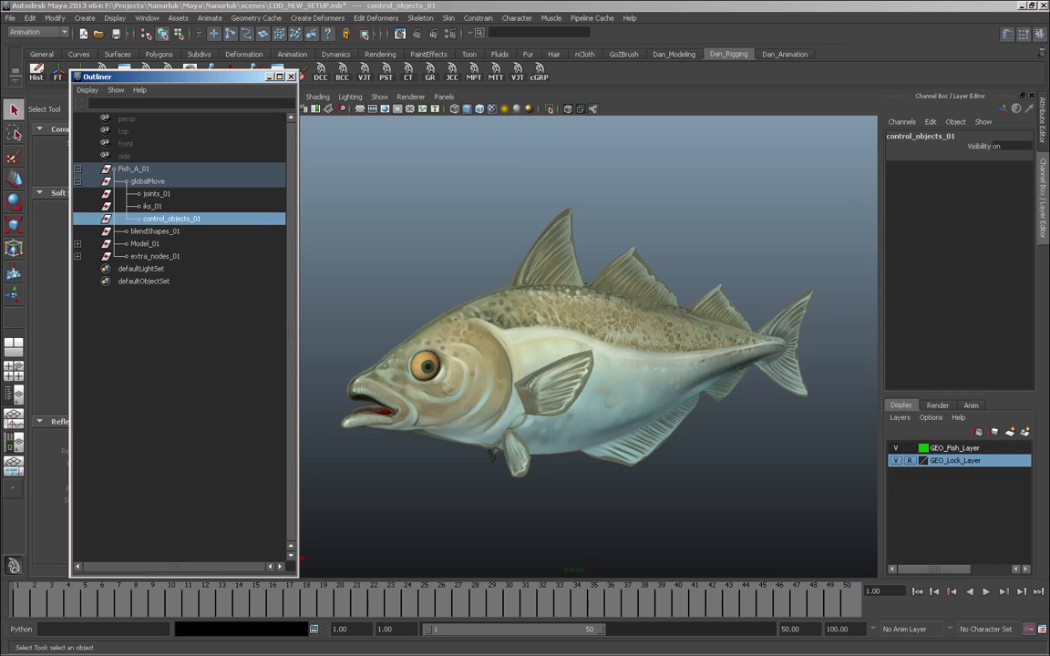
- Check which channels are available on blendShapes_01, extra_nodes_01 and its xtra_toShow_01 child
left_click(155, 231)
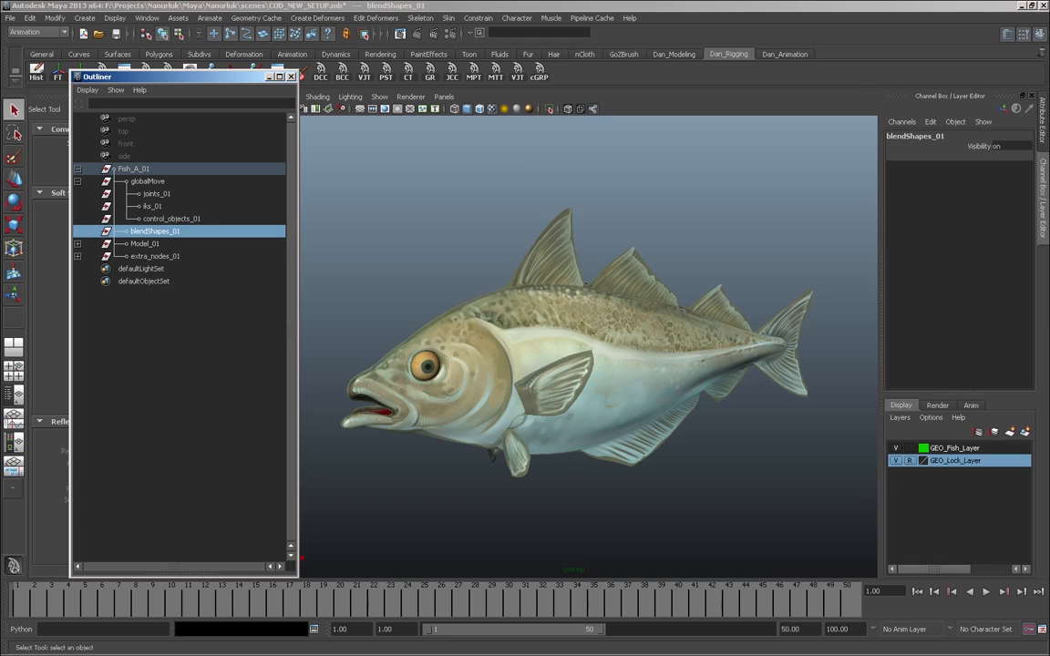
key("Right")
left_click(155, 256)
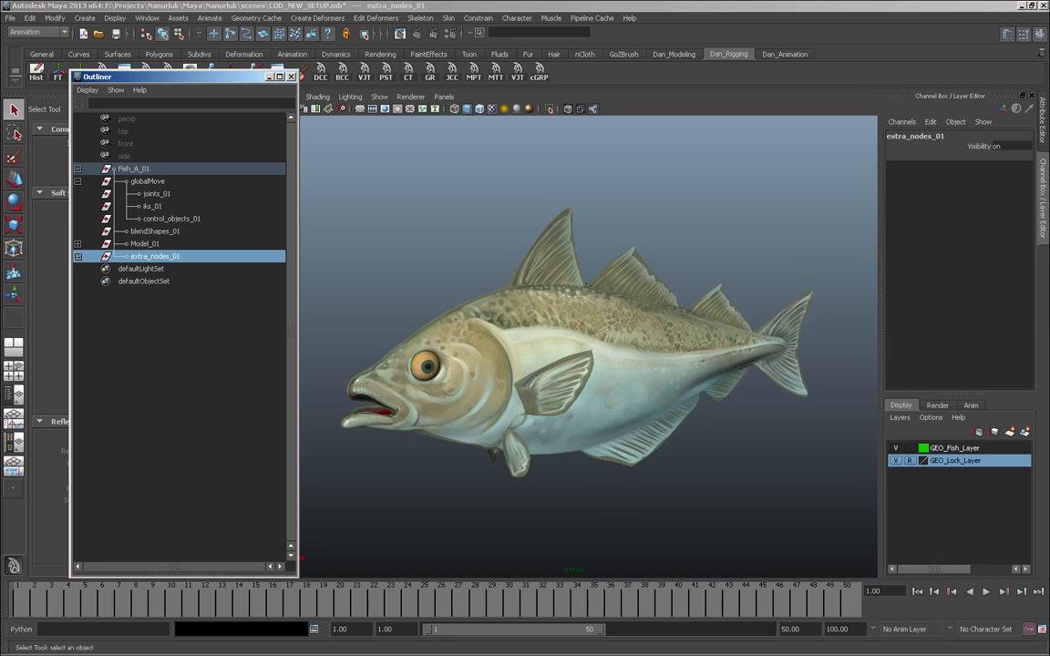
left_click(78, 256)
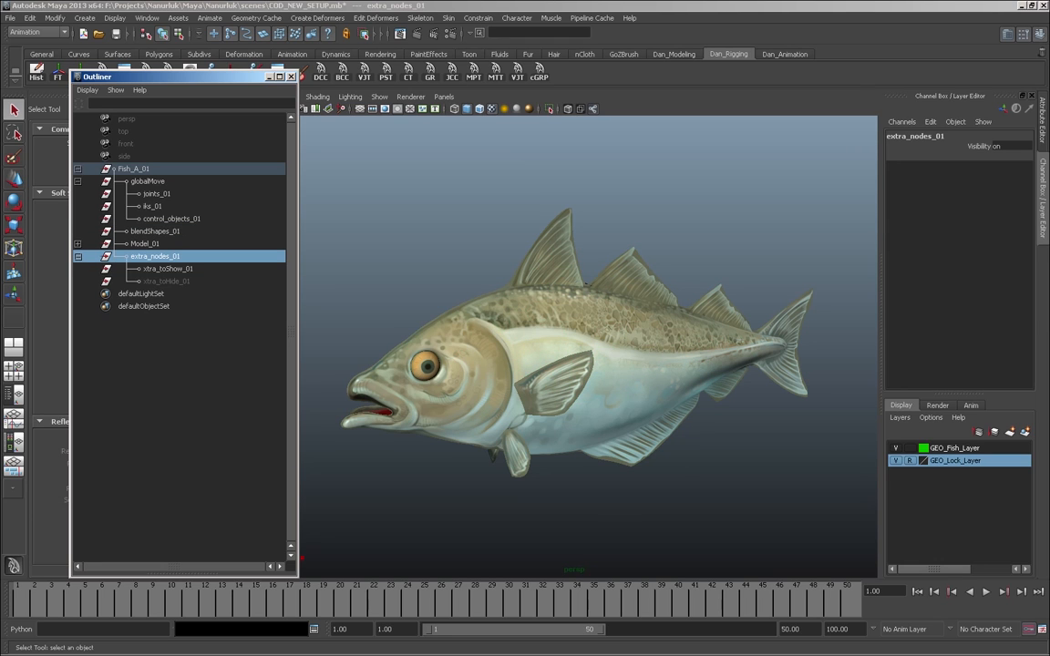
left_click(168, 269)
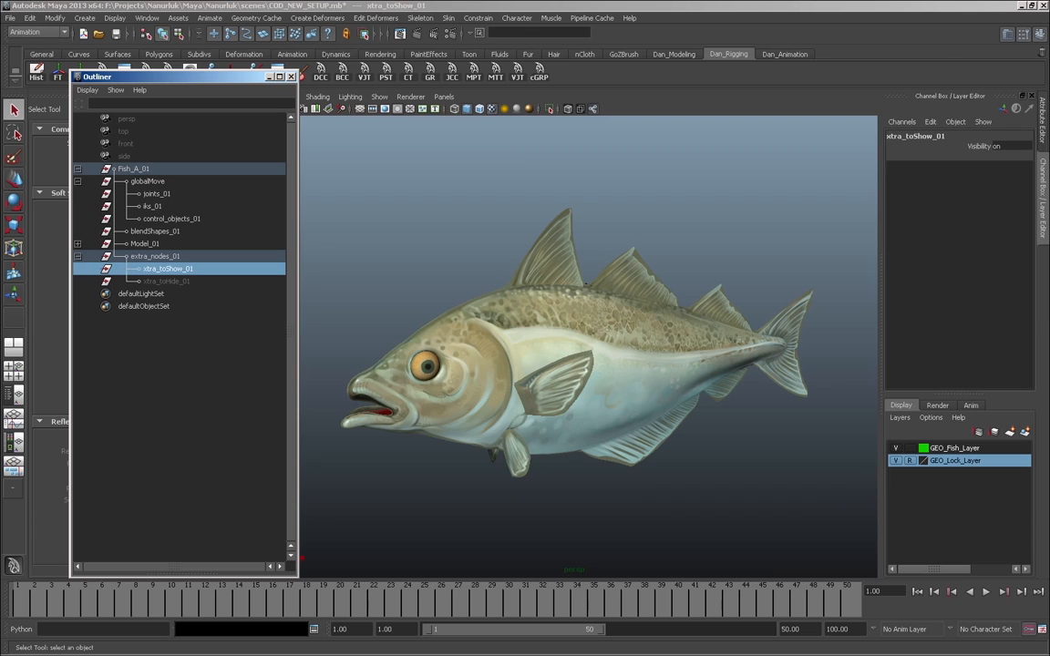
left_click(77, 256)
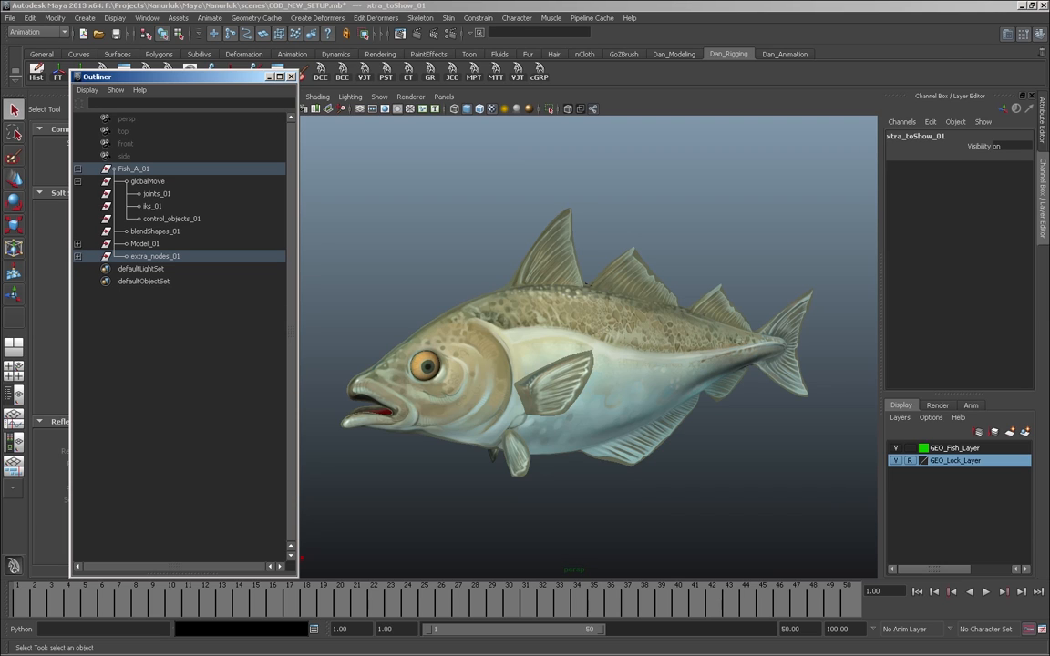
- Select the joints_01 group and switch to the front view with the whole fish framed from the side
left_click(148, 182)
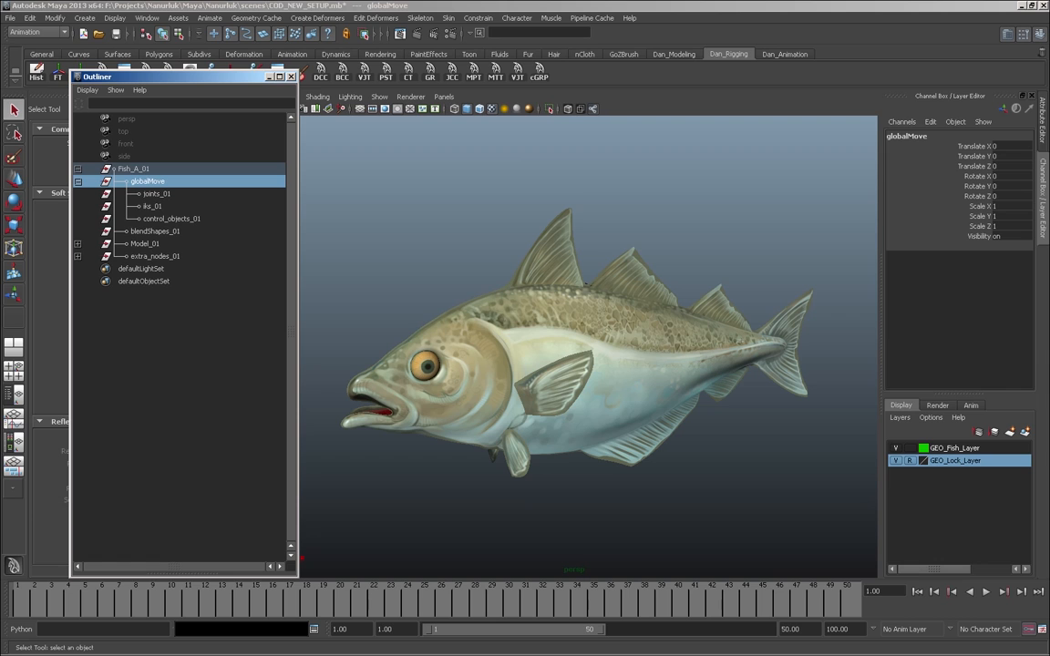
left_click(156, 193)
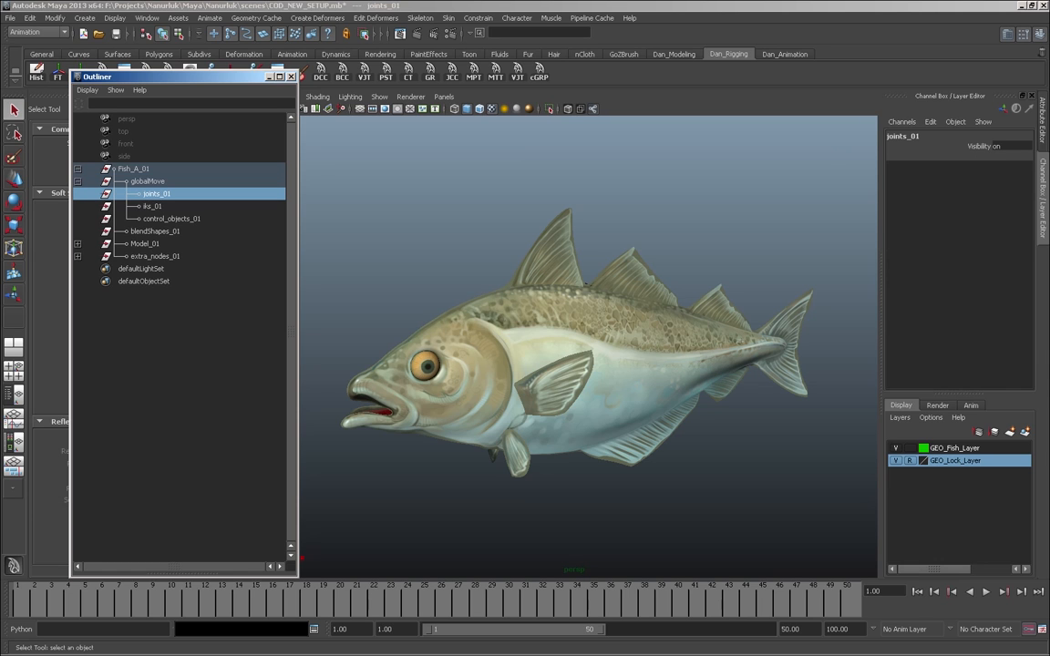
key("space")
middle_click_drag(588, 383, 556, 273, "alt")
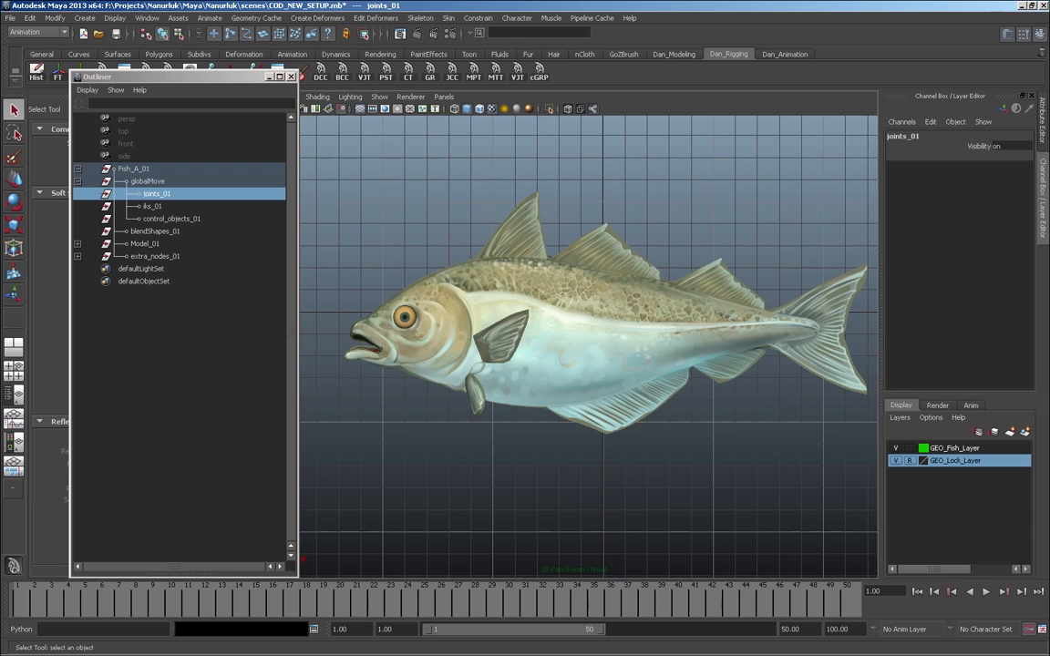
- Draw a twelve-joint spine chain with the Joint Tool from the pectoral fin along the body's midline to the end of the tail fin
left_click_drag(205, 77, 195, 118)
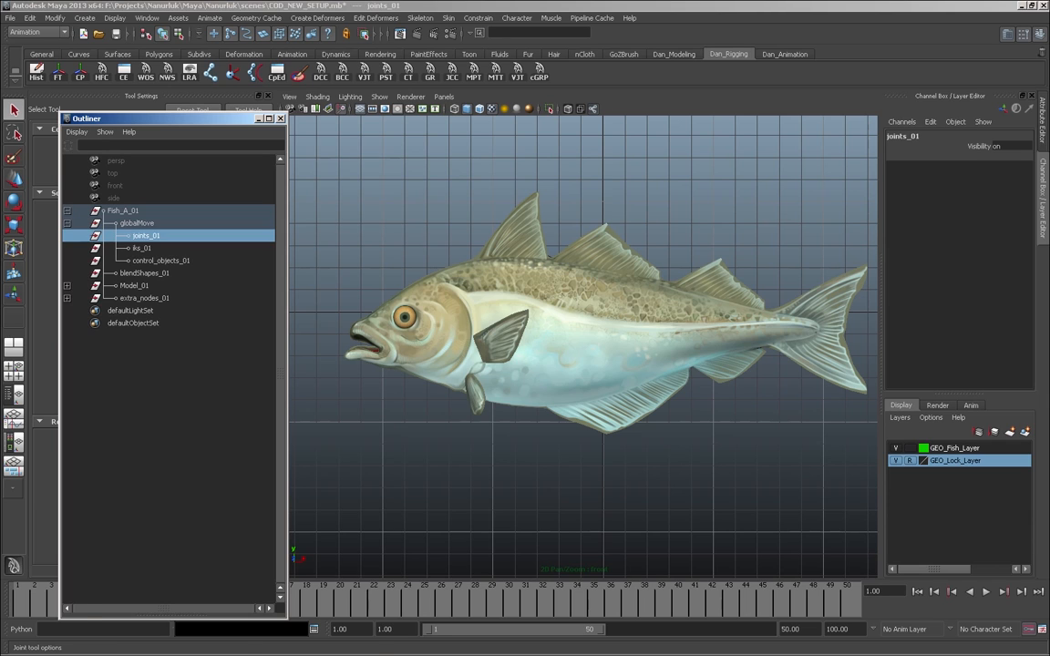
left_click(211, 73)
left_click(492, 321)
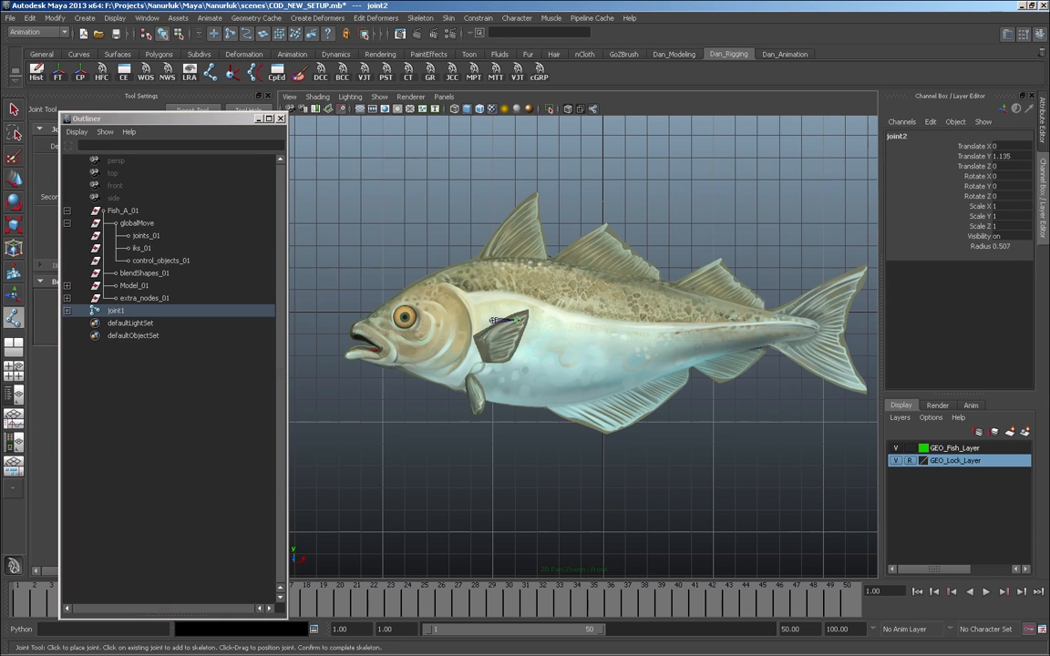
left_click(521, 320)
left_click(554, 325)
left_click(602, 331)
left_click(645, 332)
left_click(675, 333)
left_click(713, 333)
left_click(745, 333)
left_click(777, 332)
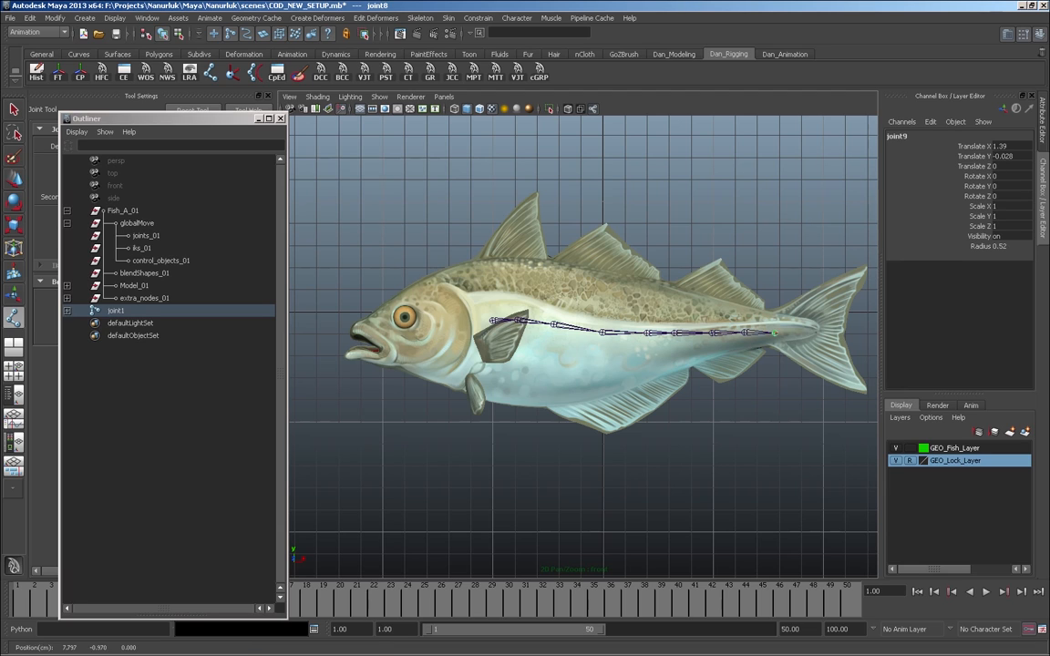
left_click(809, 332)
left_click(829, 332)
left_click(848, 331)
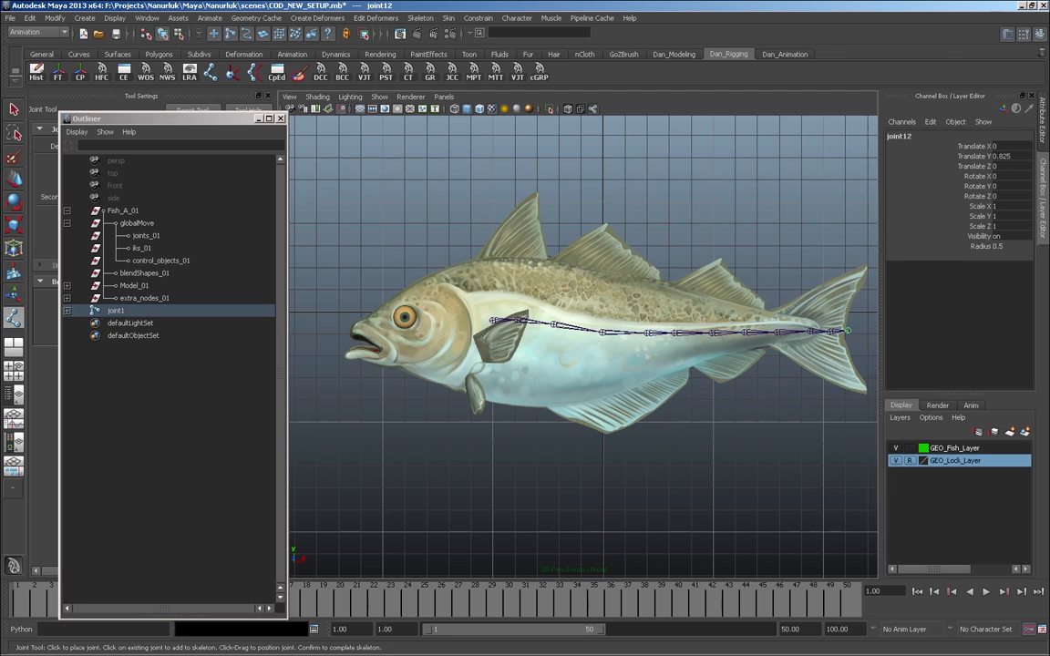
key("q")
- Complete the spine chain and draw a separate three-joint chain from behind the gill cover forward to the eye
key("y")
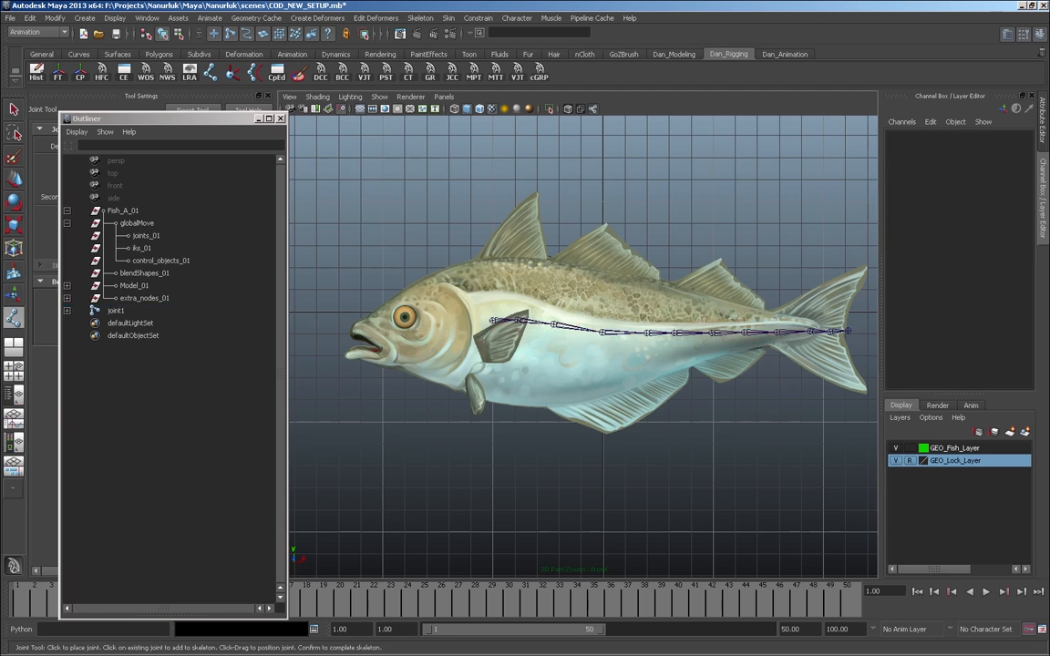
left_click(470, 322)
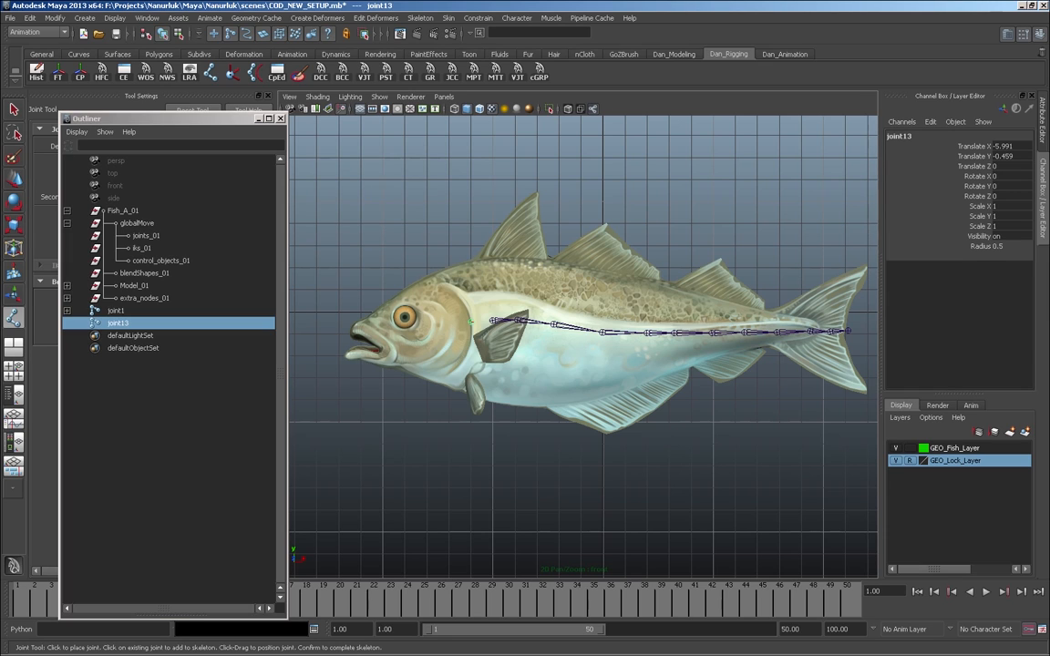
left_click(438, 323)
left_click(407, 326)
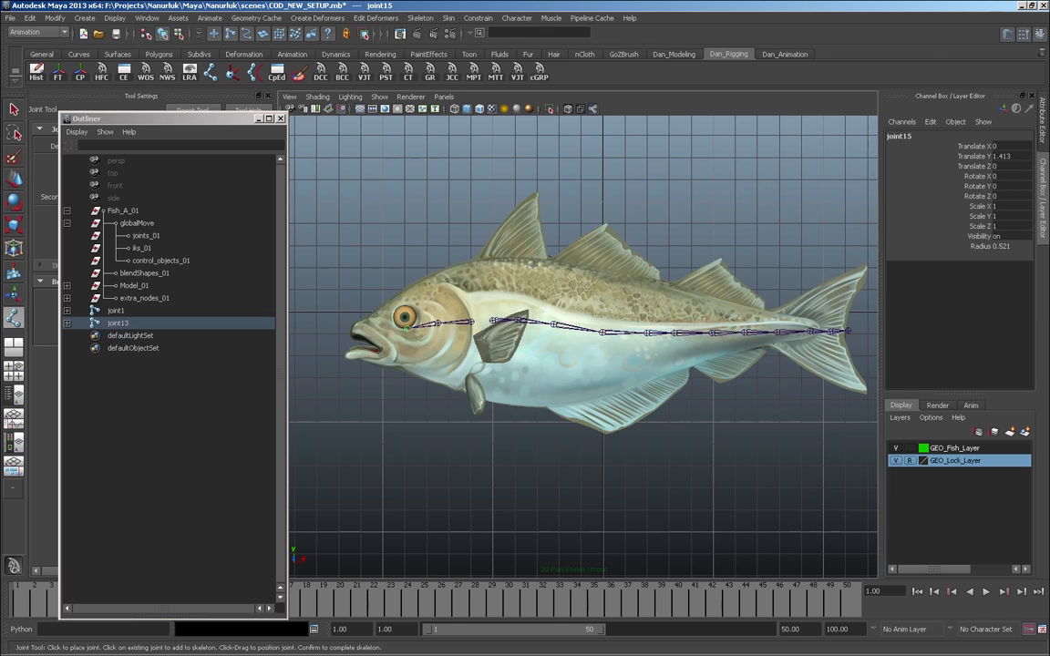
key("ctrl+z")
key("y")
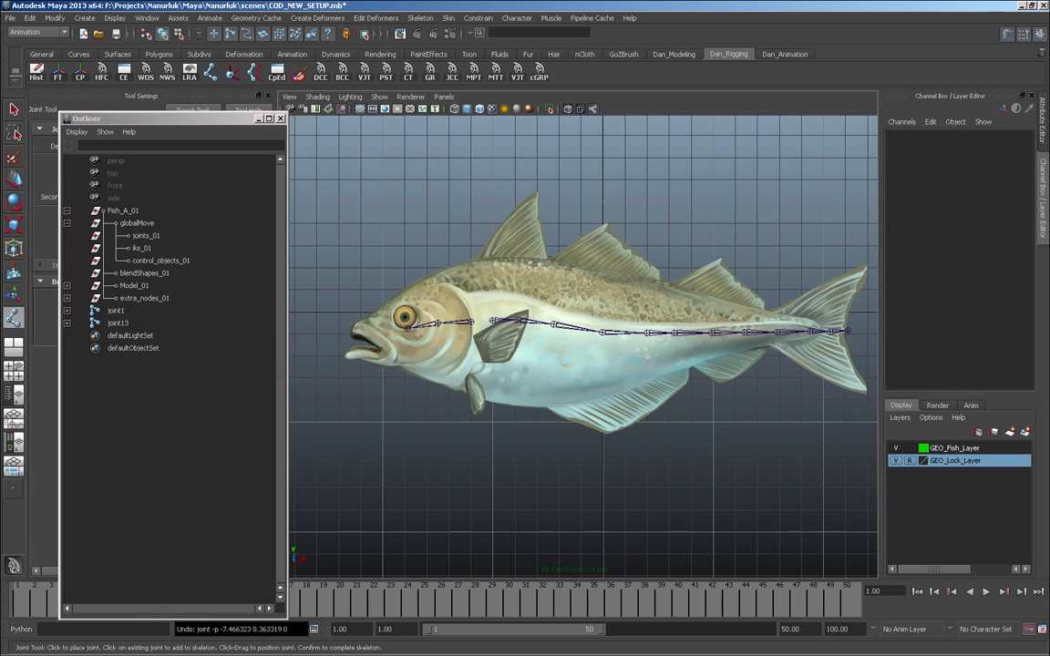
- Draw a twelve-joint chain along the upper body from above the gill cover to the end of the tail fin
left_click(440, 301)
left_click(475, 296)
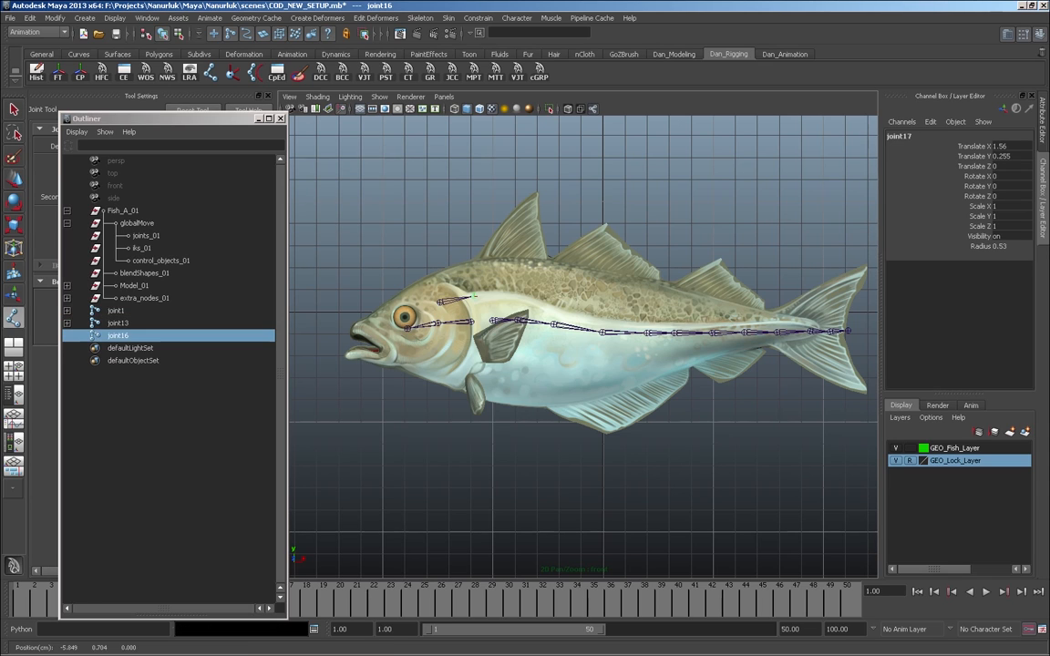
left_click(492, 294)
left_click(537, 298)
left_click(592, 308)
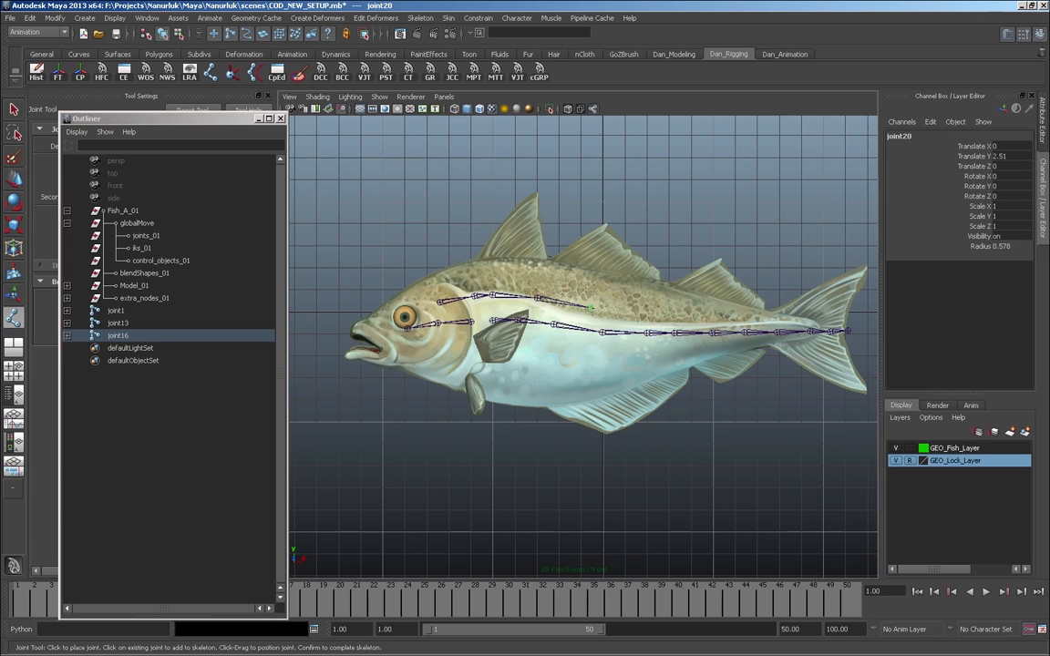
left_click(642, 317)
left_click(685, 317)
left_click(732, 319)
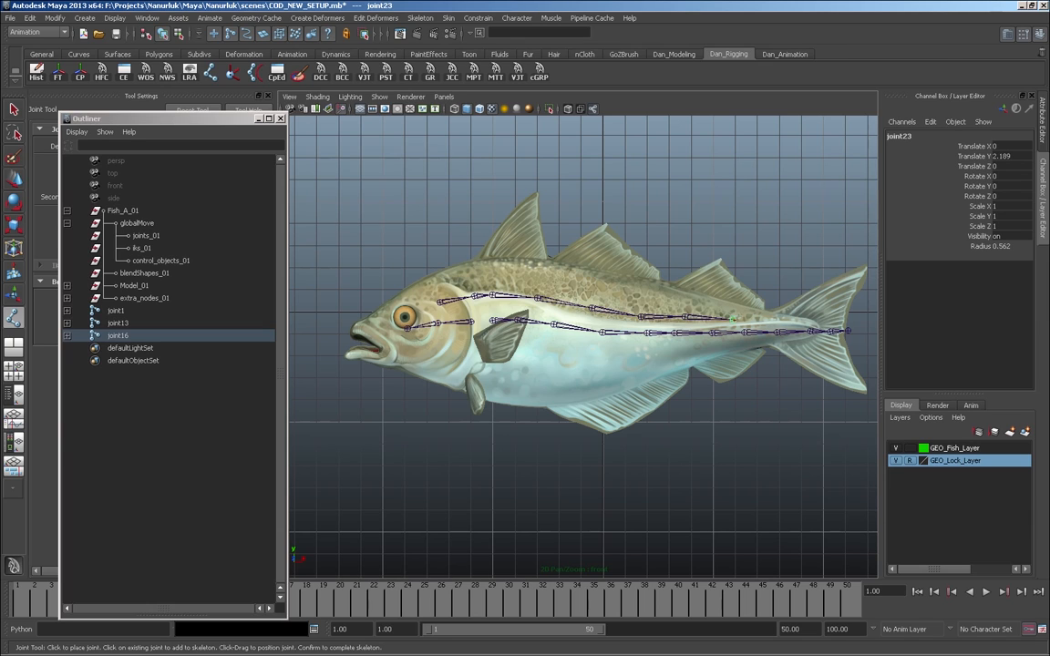
left_click(766, 320)
left_click(796, 321)
left_click(825, 320)
left_click(854, 320)
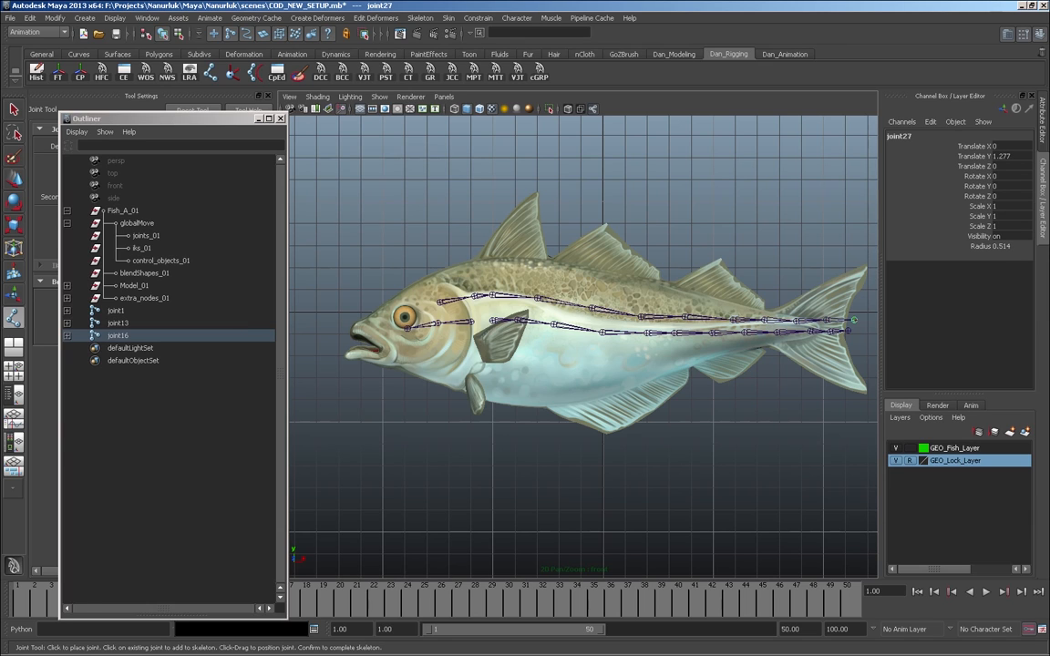
key("q")
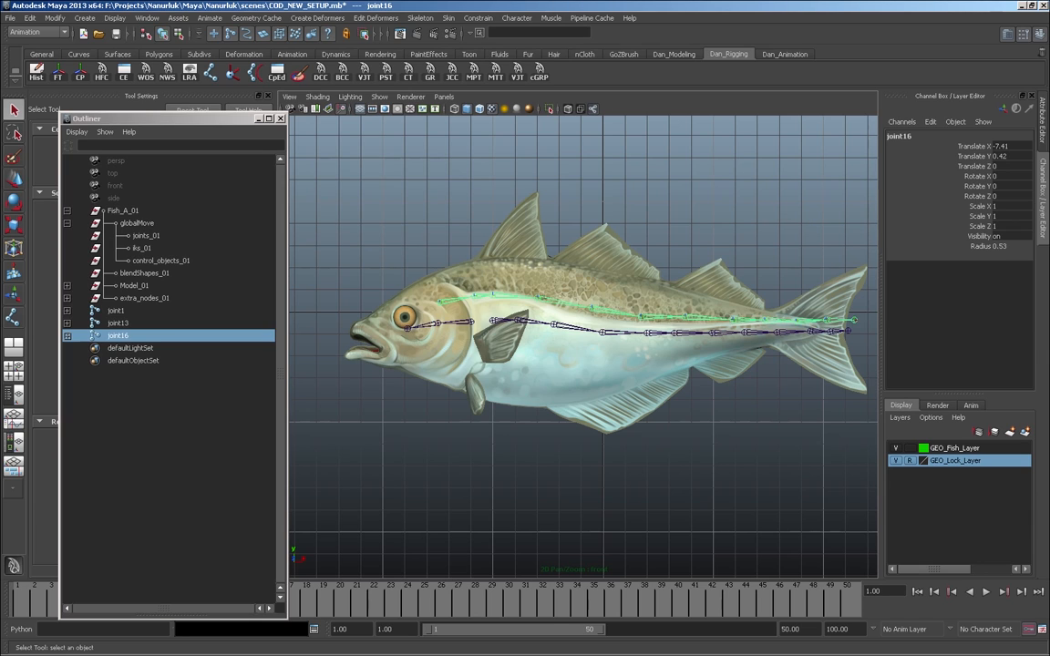
- Delete all three trial joint chains and close the Outliner
key("Delete")
left_click(116, 310)
key("Delete")
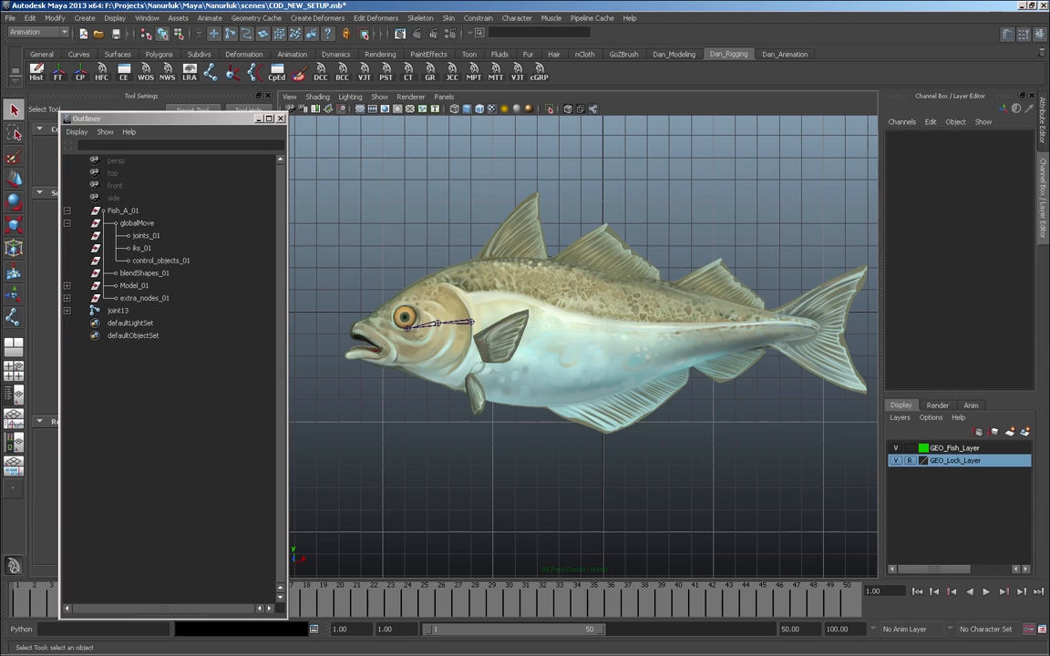
key("Delete")
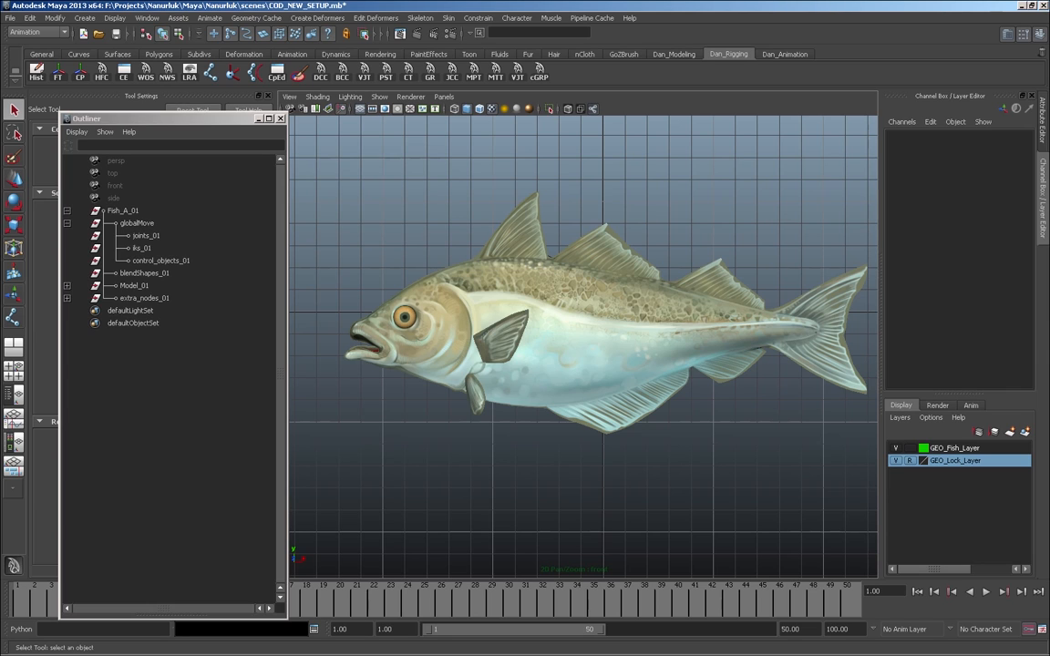
left_click(280, 118)
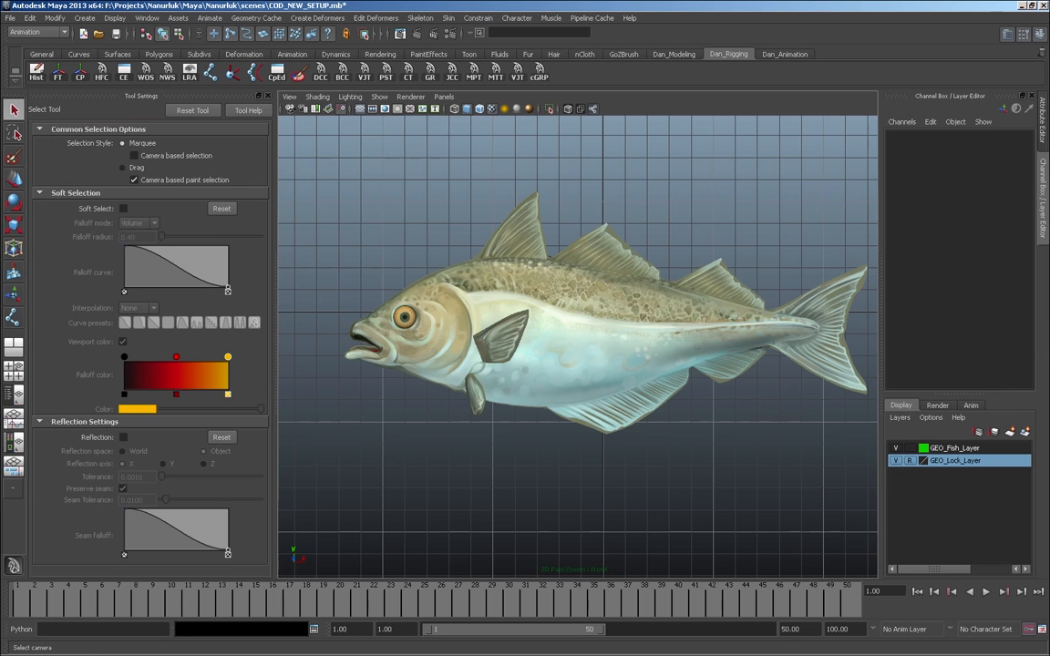
- Activate the Joint Tool, look over the fish in perspective, and check the X-Ray Joints shading option in the front view
left_click(211, 72)
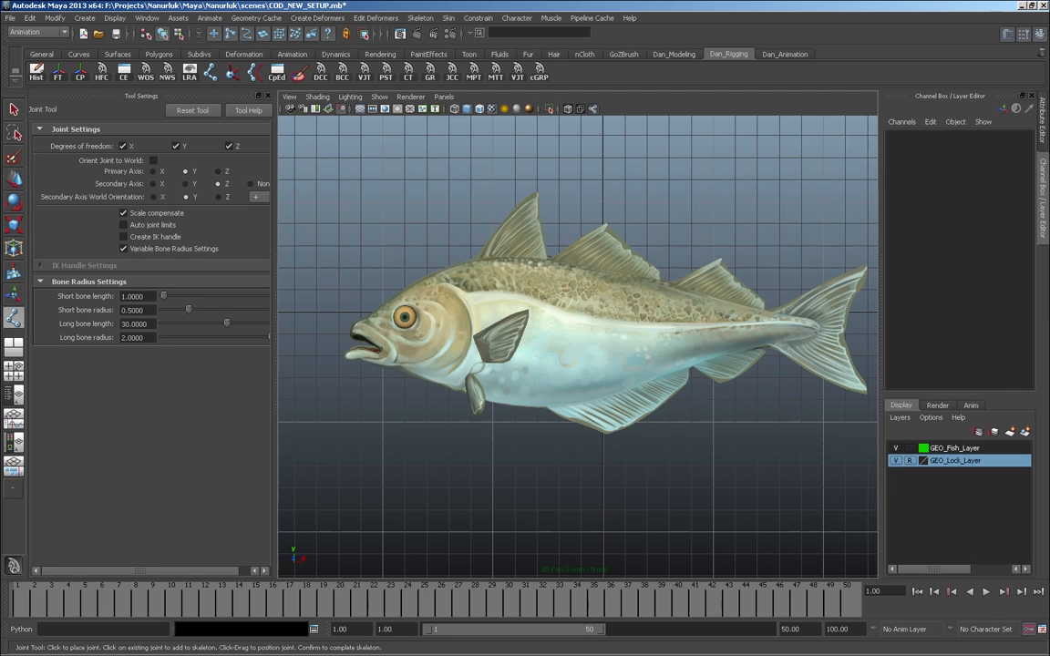
right_click_drag(575, 319, 629, 310, "alt")
middle_click_drag(602, 310, 556, 333, "alt")
right_click_drag(574, 333, 533, 342, "alt")
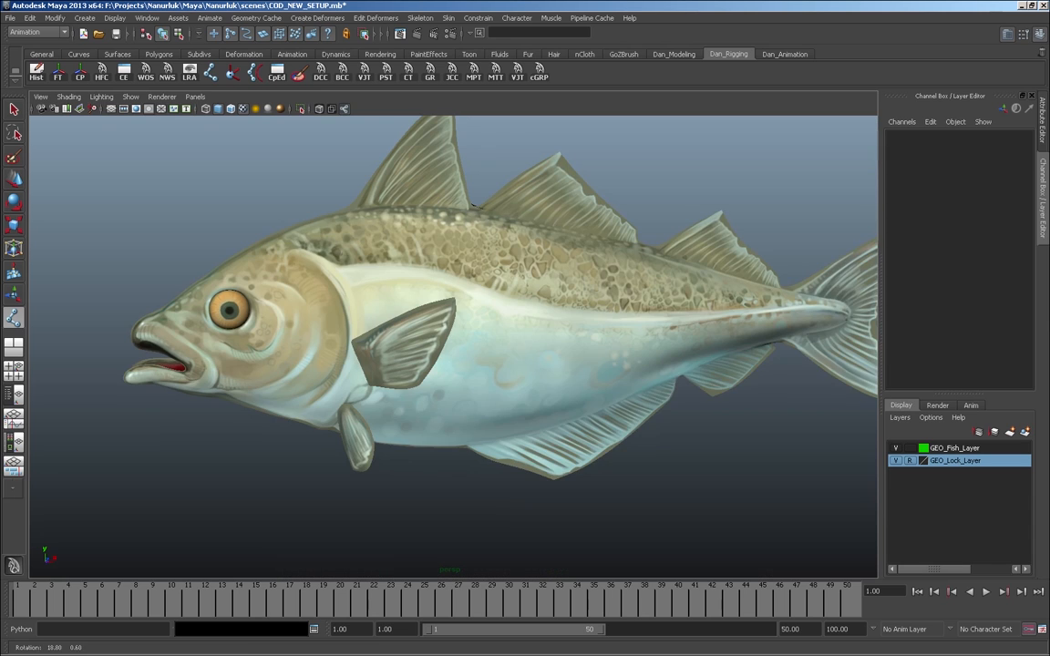
left_click_drag(392, 363, 425, 374, "alt")
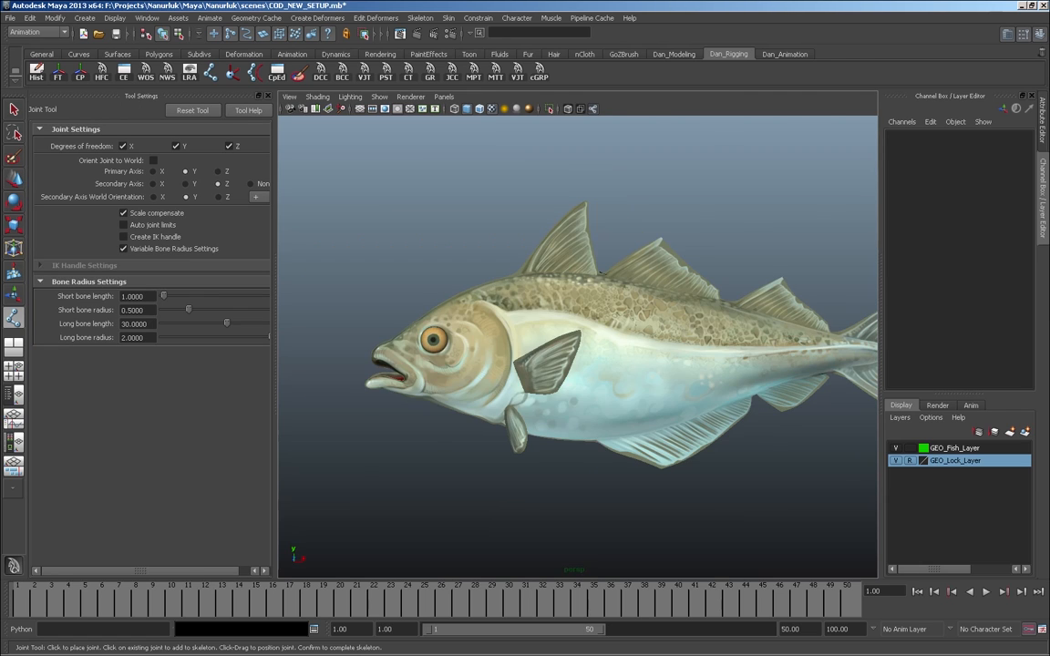
key("space")
key("space")
key("space")
key("space")
scroll(574, 346, "up", 3)
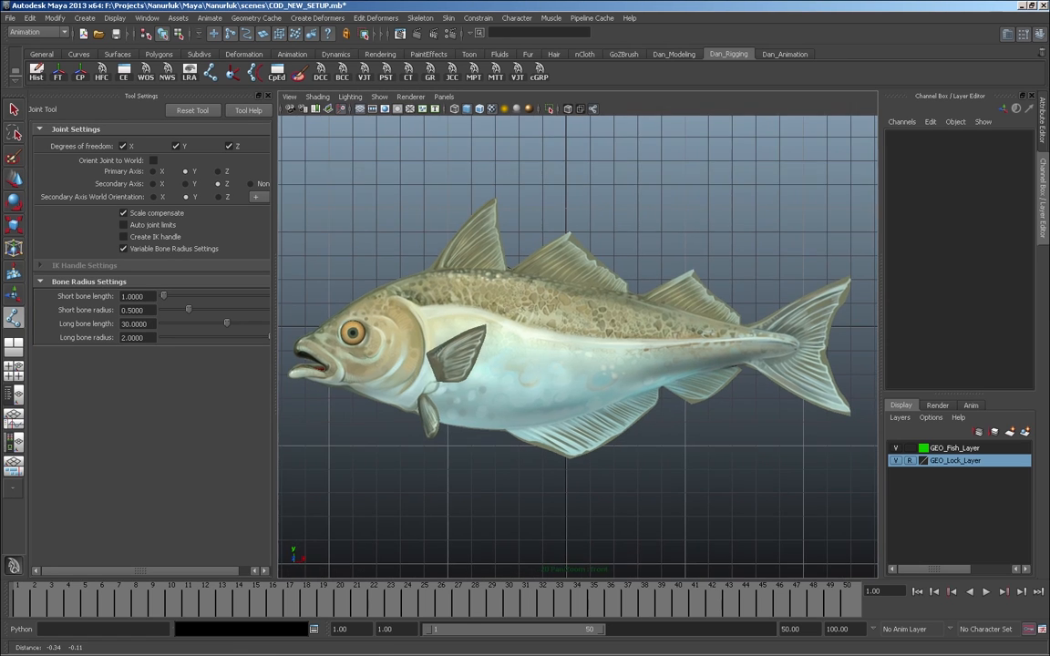
left_click(317, 97)
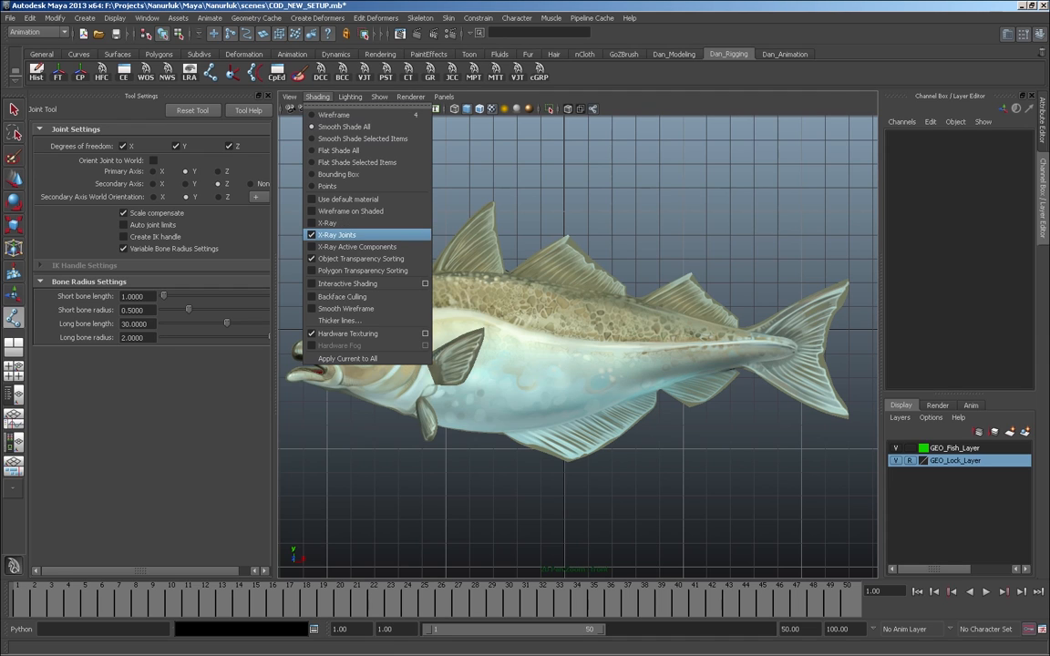
key("Escape")
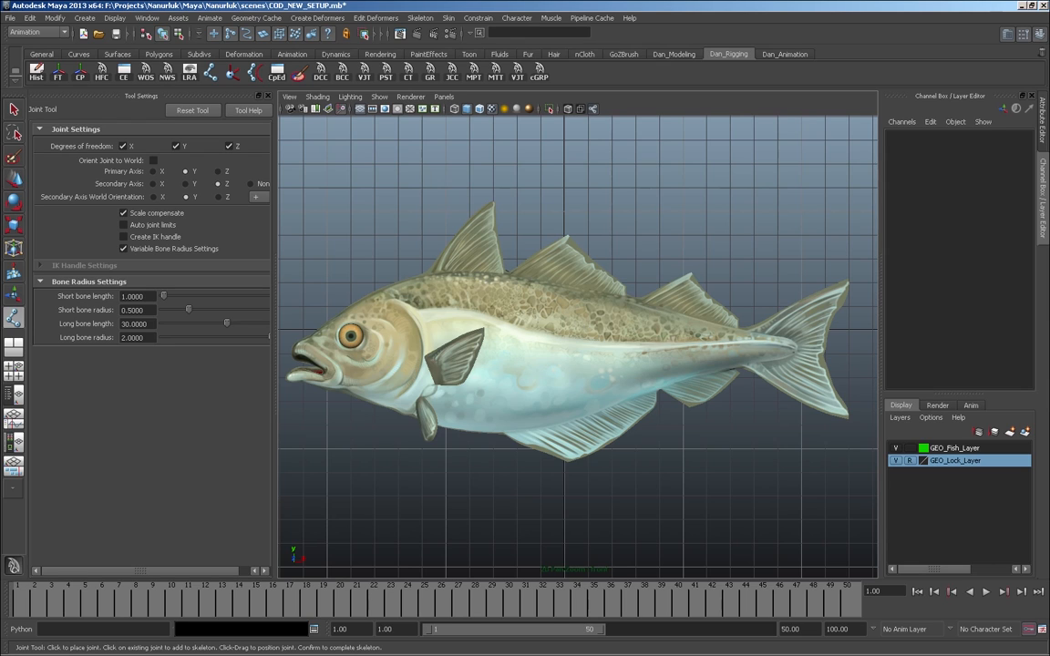
- Place the first two joints of a new spine chain from just behind the eye to the edge of the gill cover
left_click(392, 347)
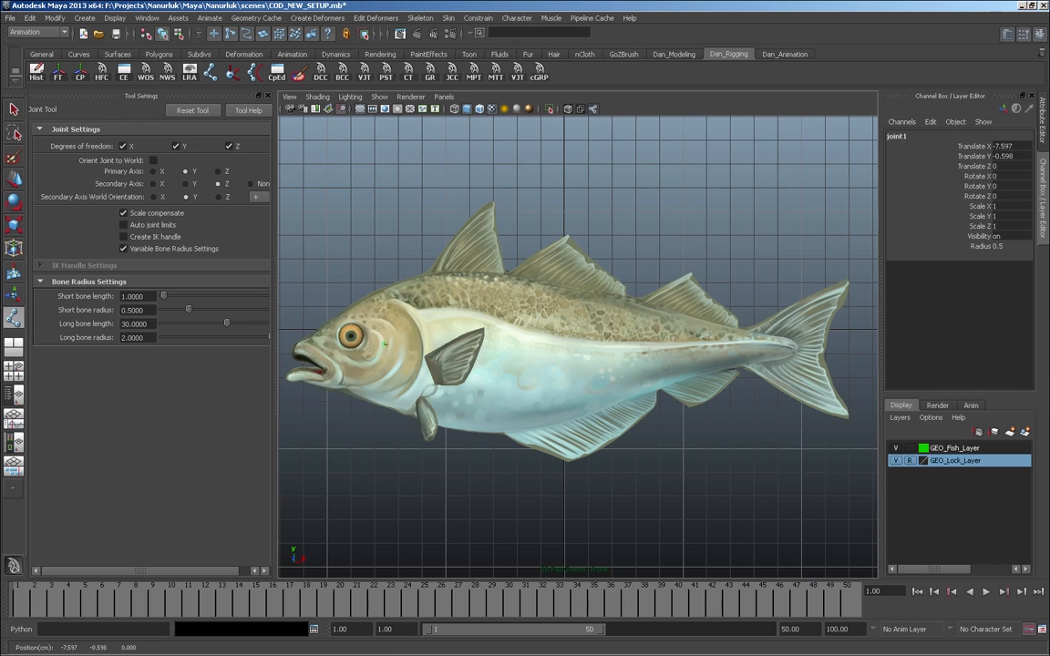
left_click_drag(393, 346, 422, 323)
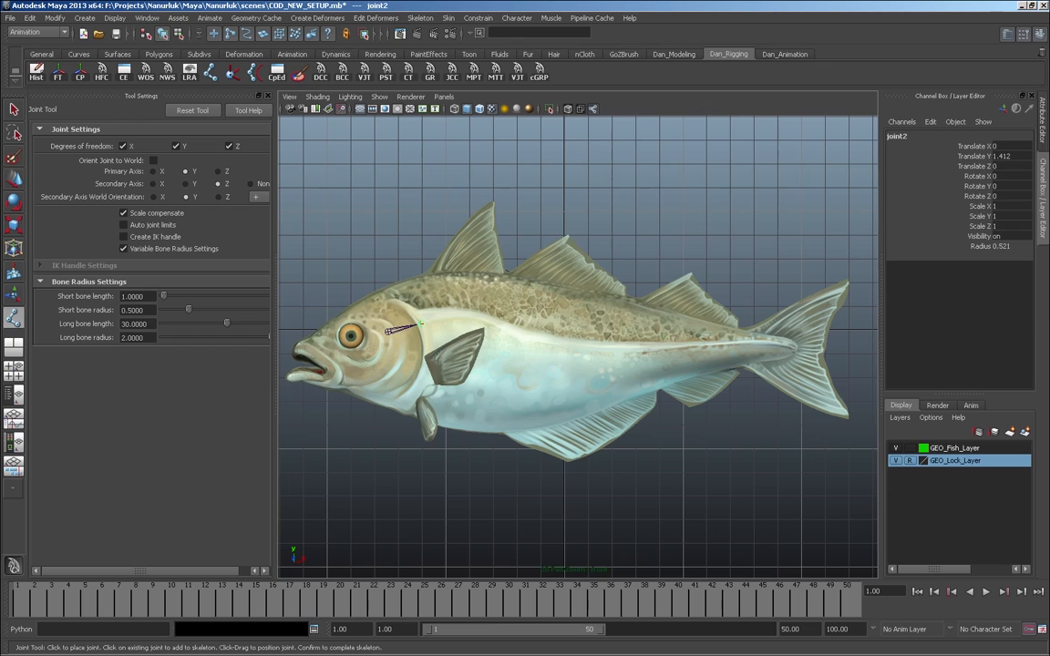
left_click_drag(421, 324, 420, 324)
left_click(447, 323)
left_click(478, 322)
key("z")
key("z")
key("z")
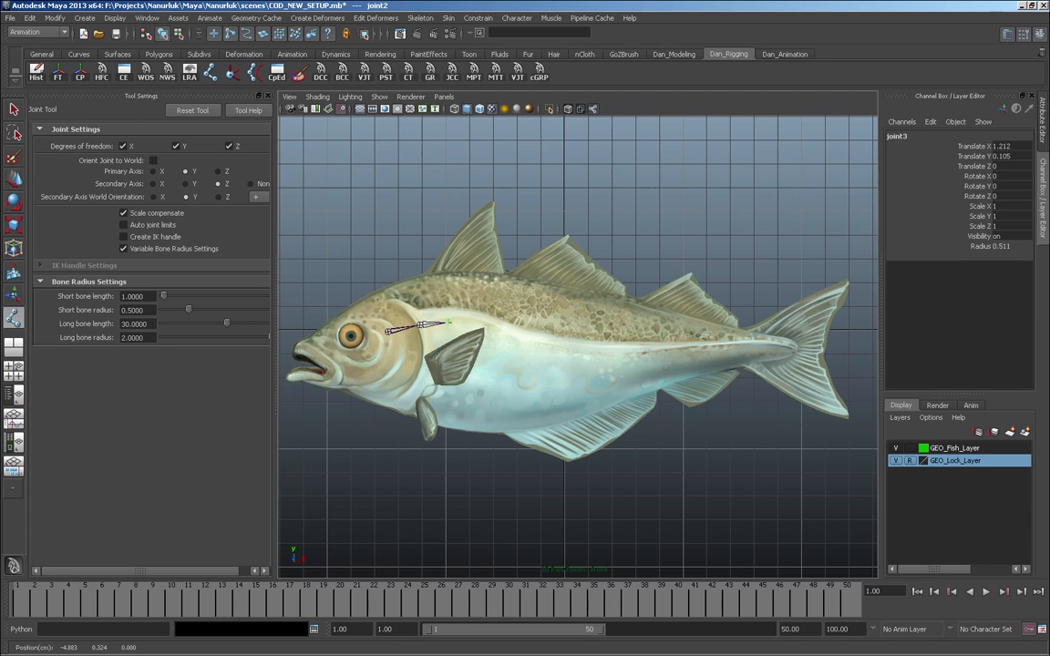
- Continue the spine chain with sixteen more joints following the body's lateral line to the end of the tail fin
left_click(448, 322)
left_click(470, 322)
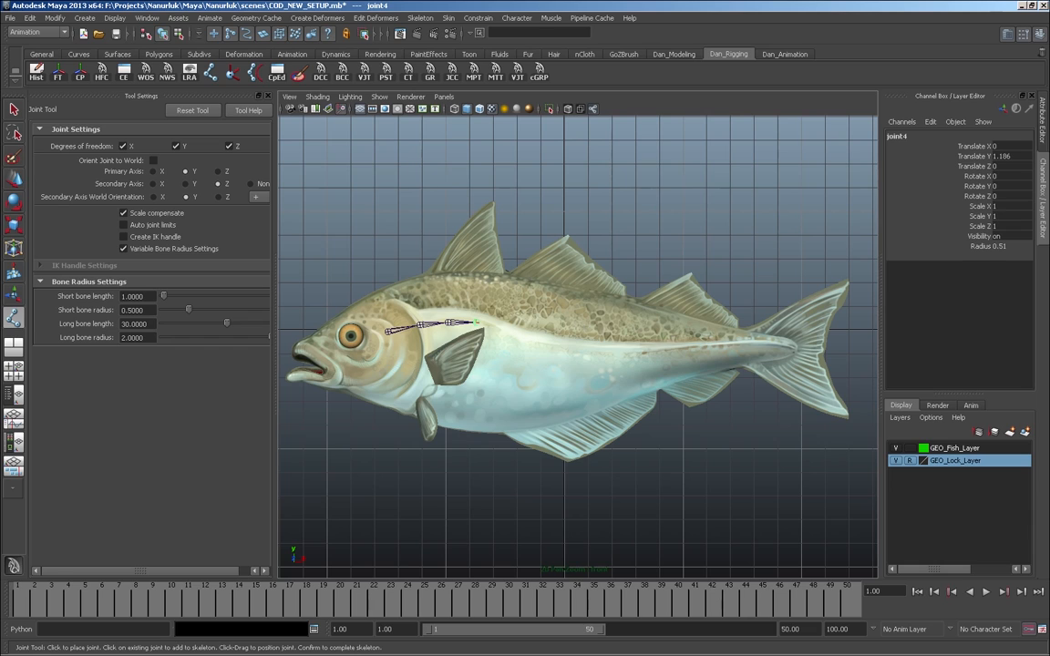
left_click(506, 323)
left_click(542, 327)
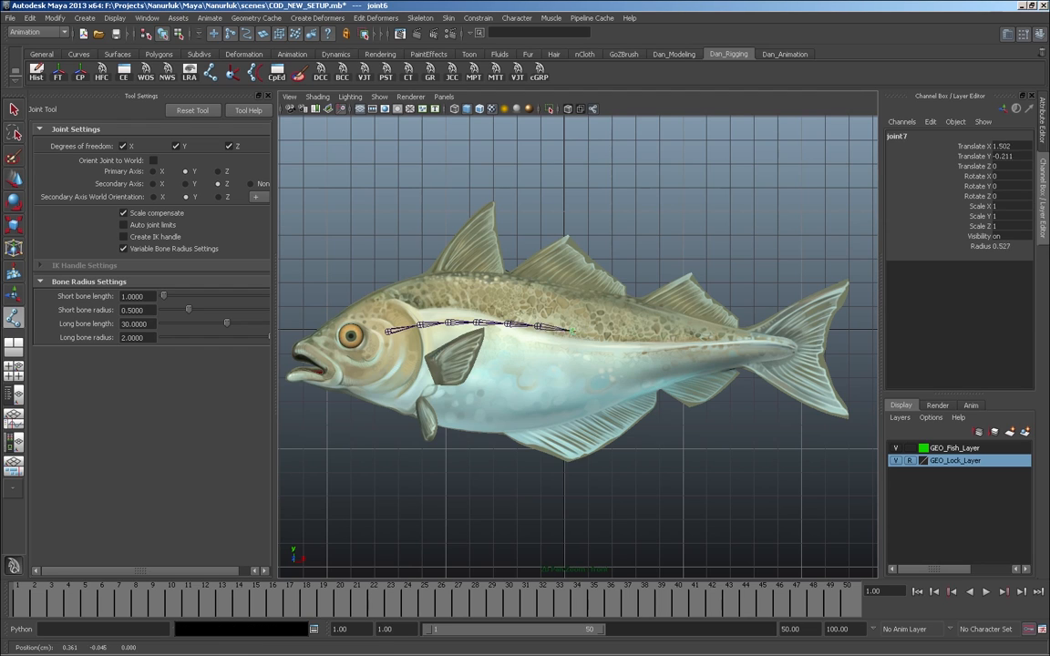
left_click(564, 328)
left_click(602, 336)
left_click(633, 342)
left_click(663, 346)
left_click(690, 350)
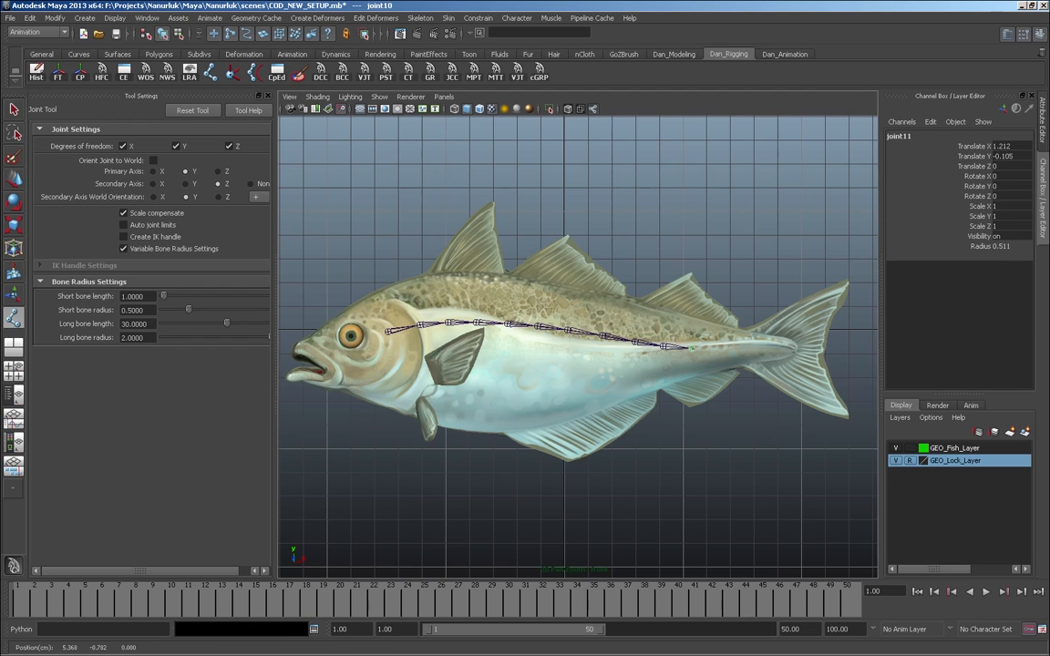
left_click(714, 349)
left_click(734, 348)
left_click(752, 348)
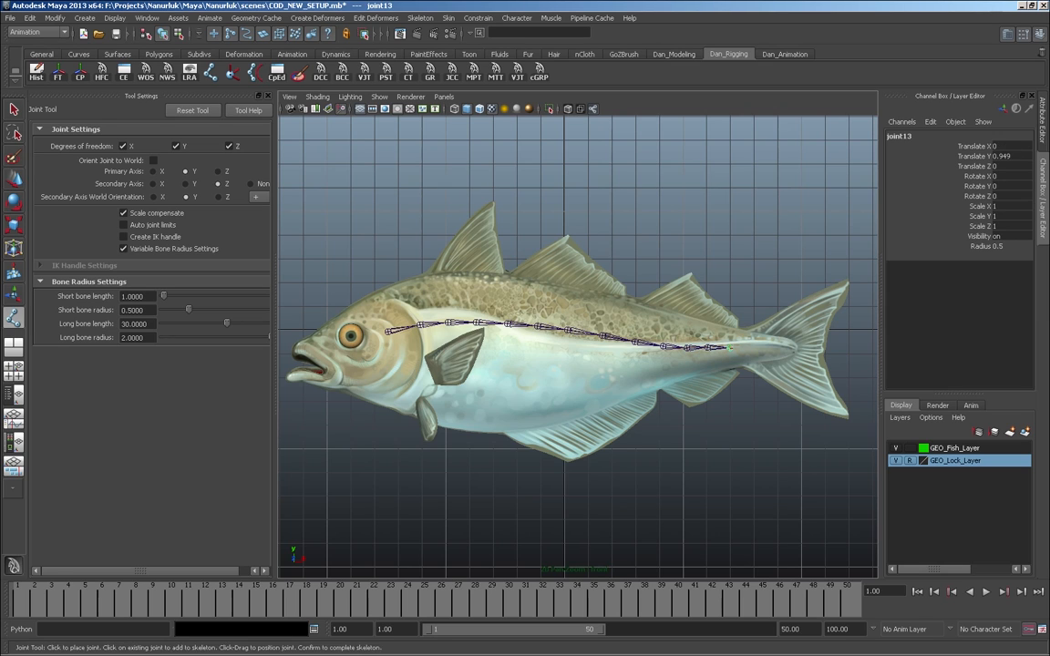
left_click(773, 347)
left_click(794, 347)
left_click(810, 348)
left_click(827, 349)
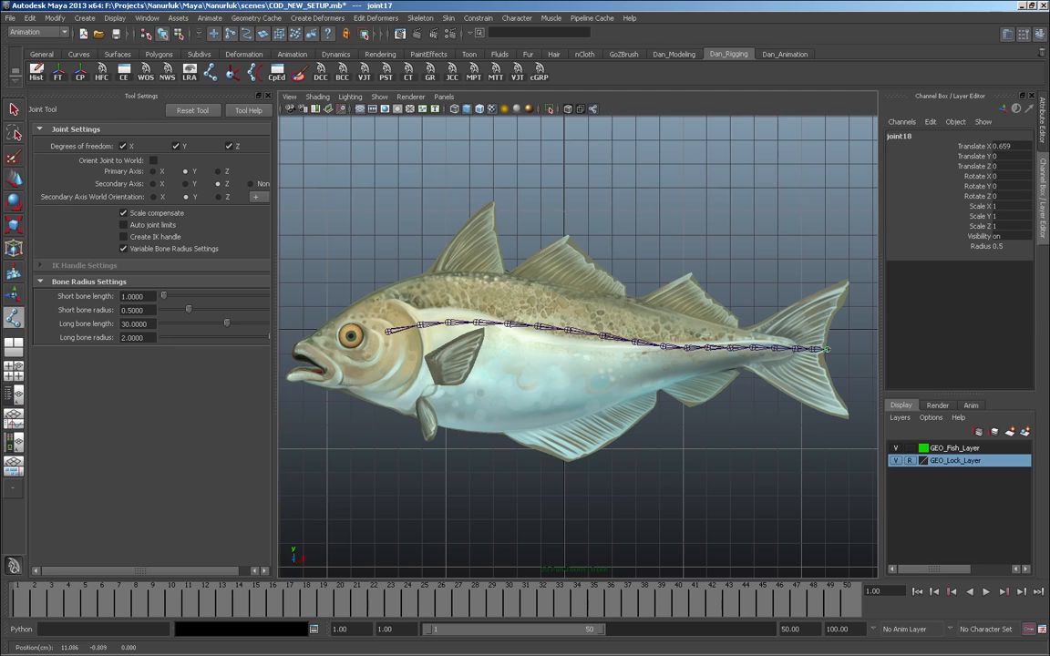
left_click_drag(827, 349, 830, 349)
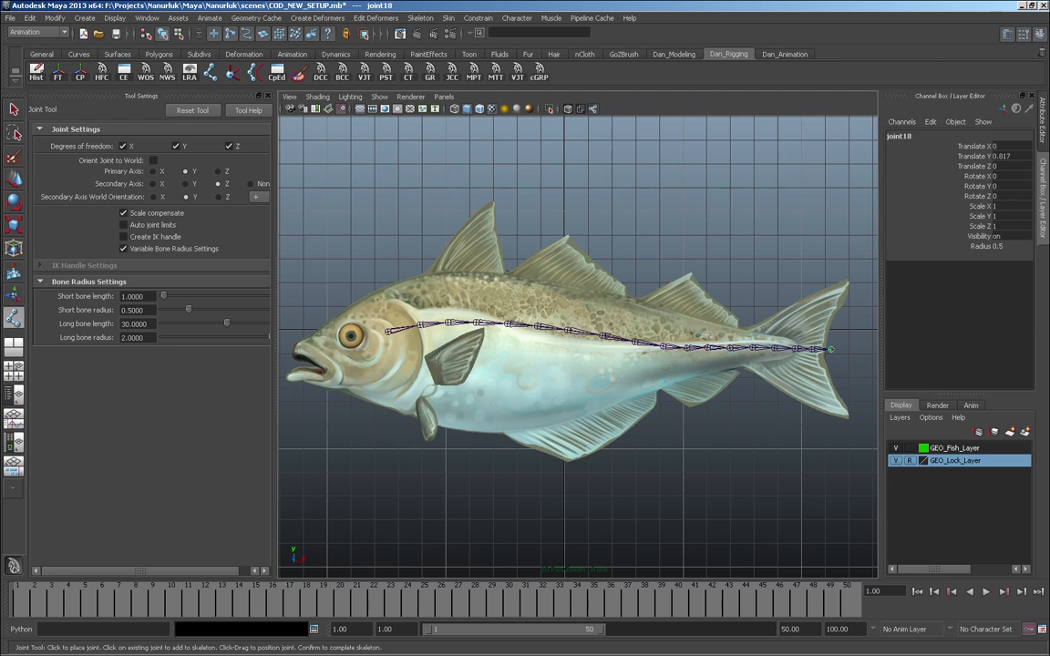
key("q")
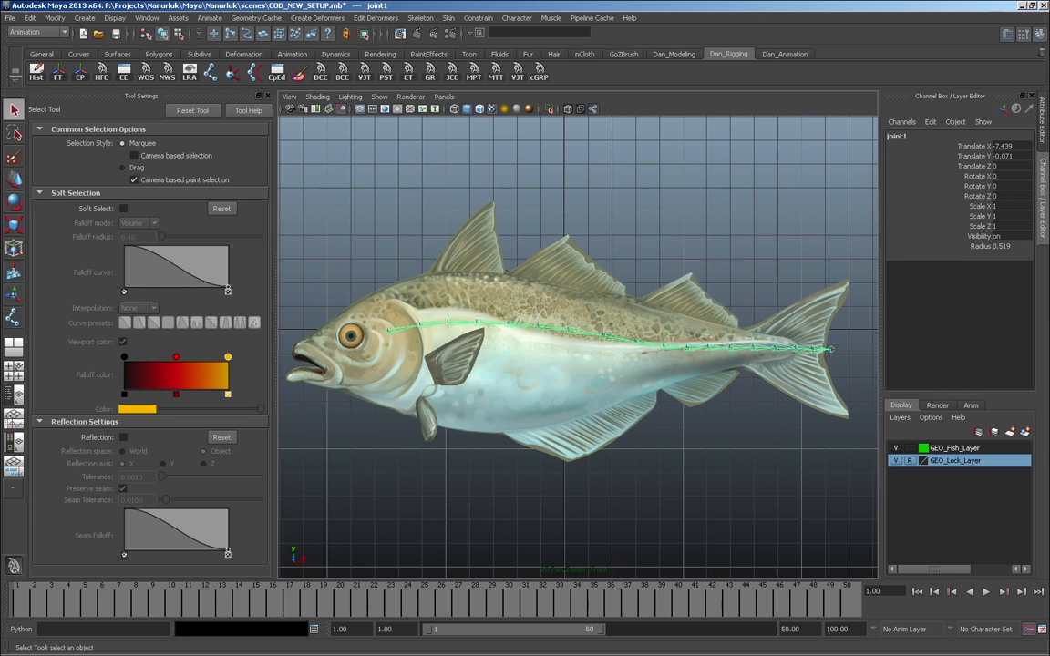
- Test-rotate the root joint about its X and Y axes in the perspective view and undo the rotations
key("space")
key("space")
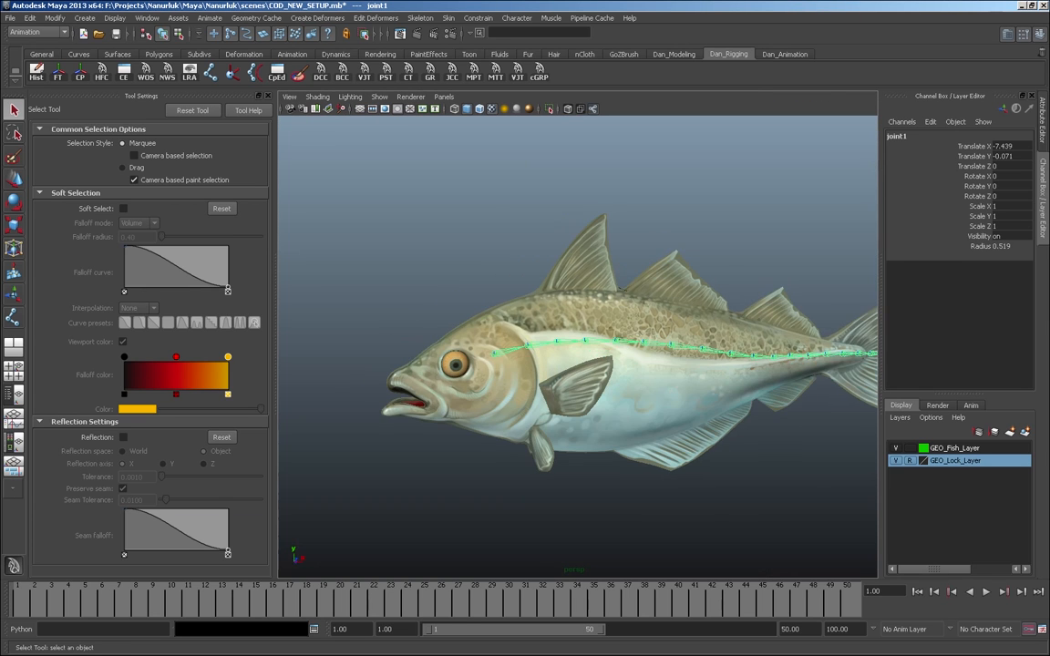
right_click_drag(577, 346, 693, 347, "alt")
middle_click_drag(577, 354, 577, 346, "alt")
left_click_drag(577, 346, 638, 374, "alt")
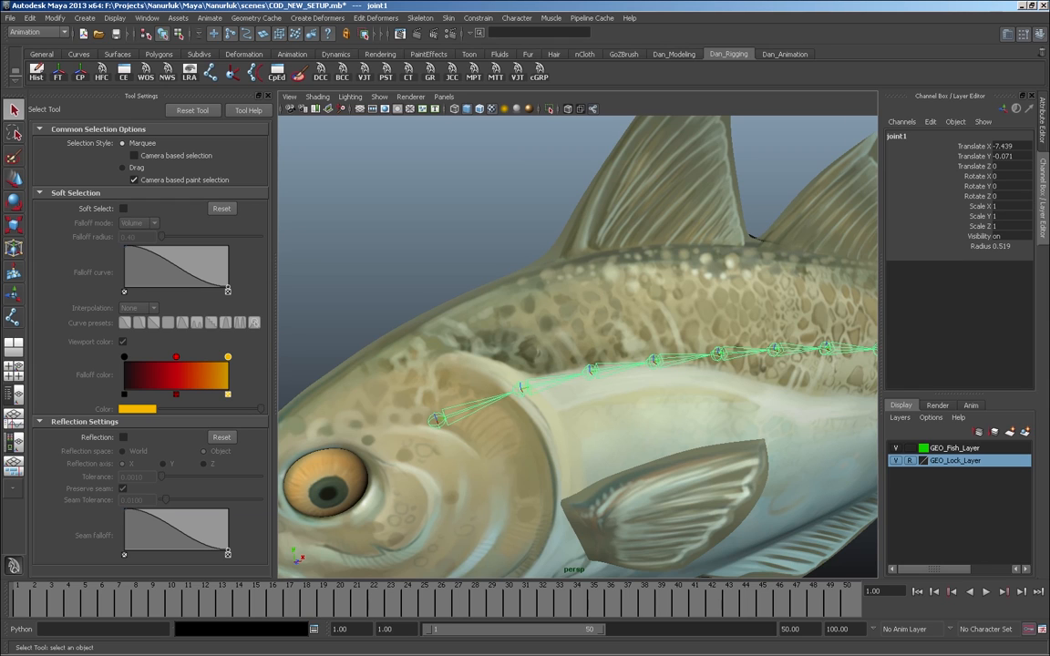
key("e")
mouse_move(460, 373)
left_mouse_down()
mouse_move(476, 381)
mouse_move(449, 369)
mouse_move(458, 371)
left_mouse_up()
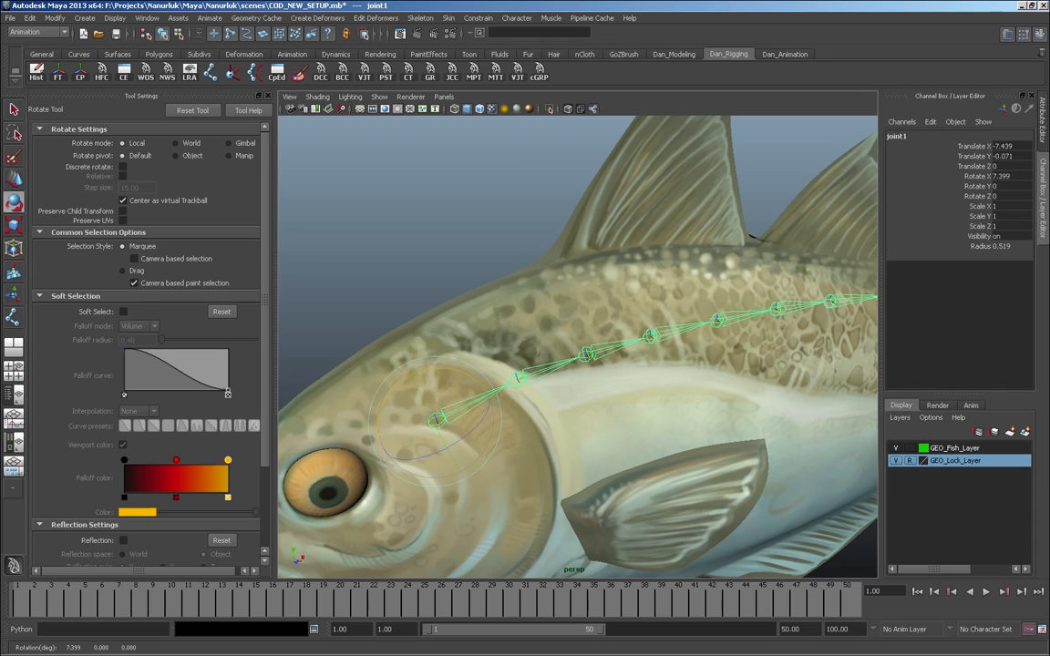
key("ctrl+z")
left_click_drag(484, 425, 437, 415)
key("ctrl+z")
key("ctrl+z")
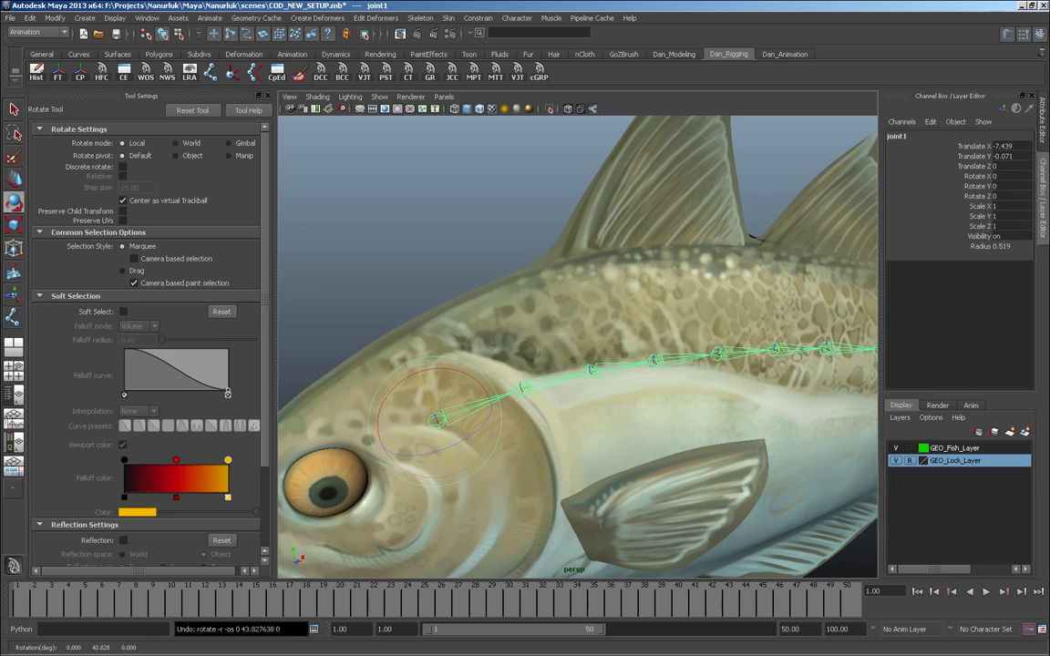
- Display the local rotation axes of the spine joints in component mode and examine them along the front half of the fish
right_click_drag(583, 364, 455, 365, "alt")
left_click_drag(565, 365, 519, 365, "alt")
right_click_drag(565, 365, 619, 365, "alt")
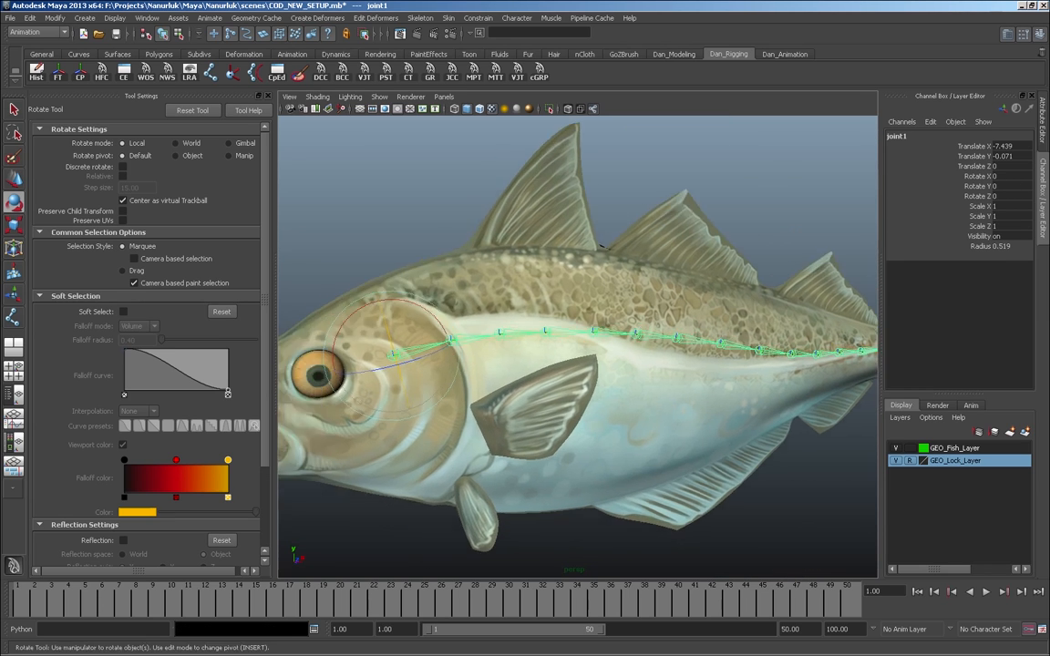
left_click_drag(584, 365, 552, 369, "alt")
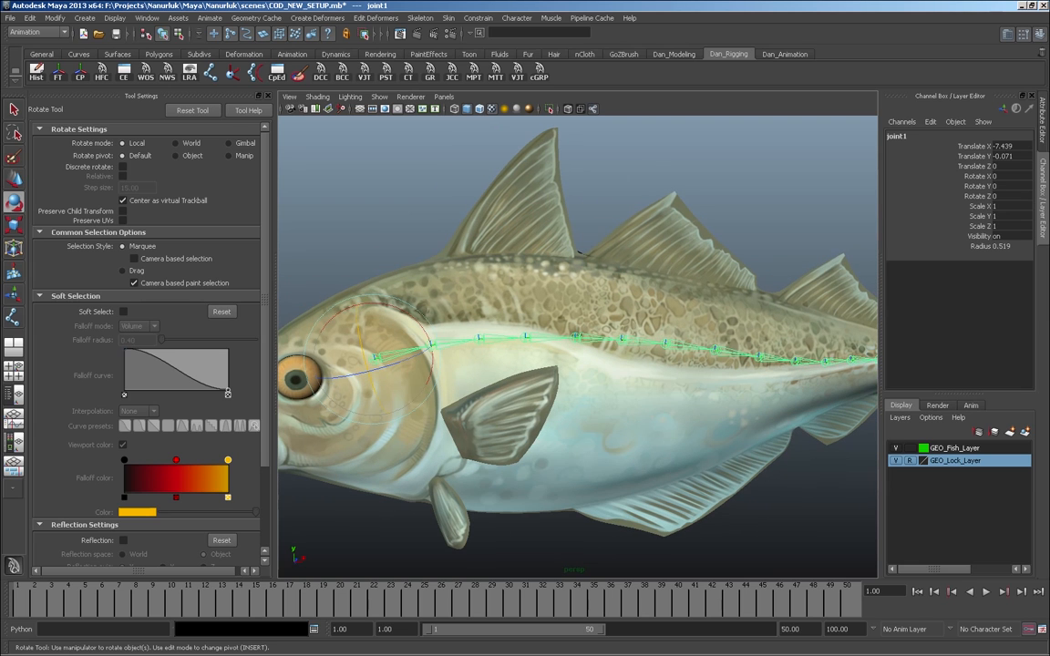
key("F8")
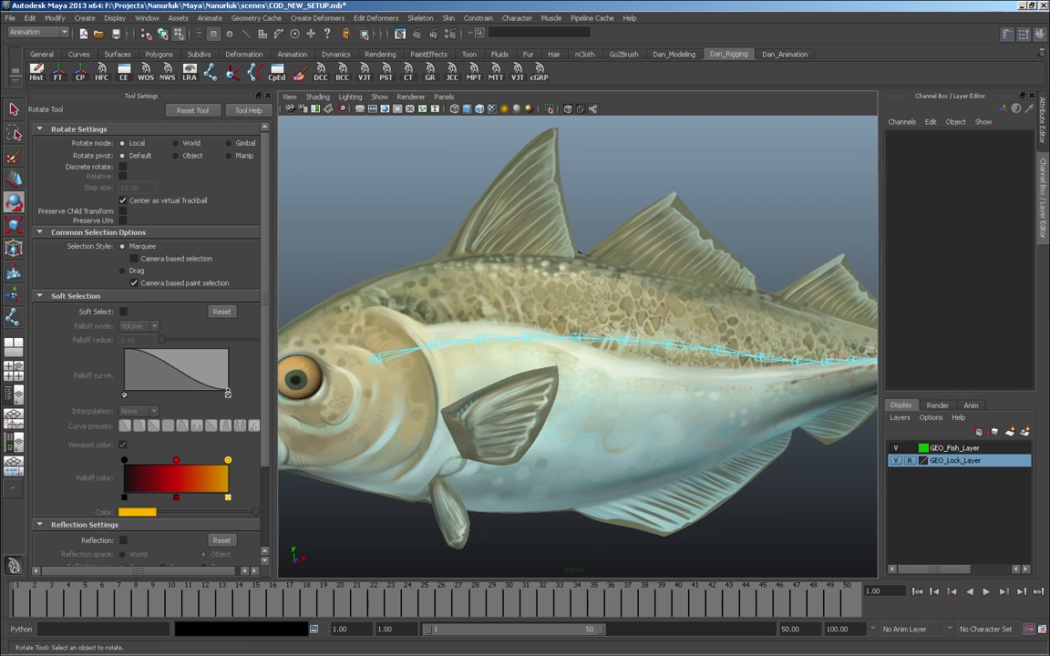
left_click(327, 33)
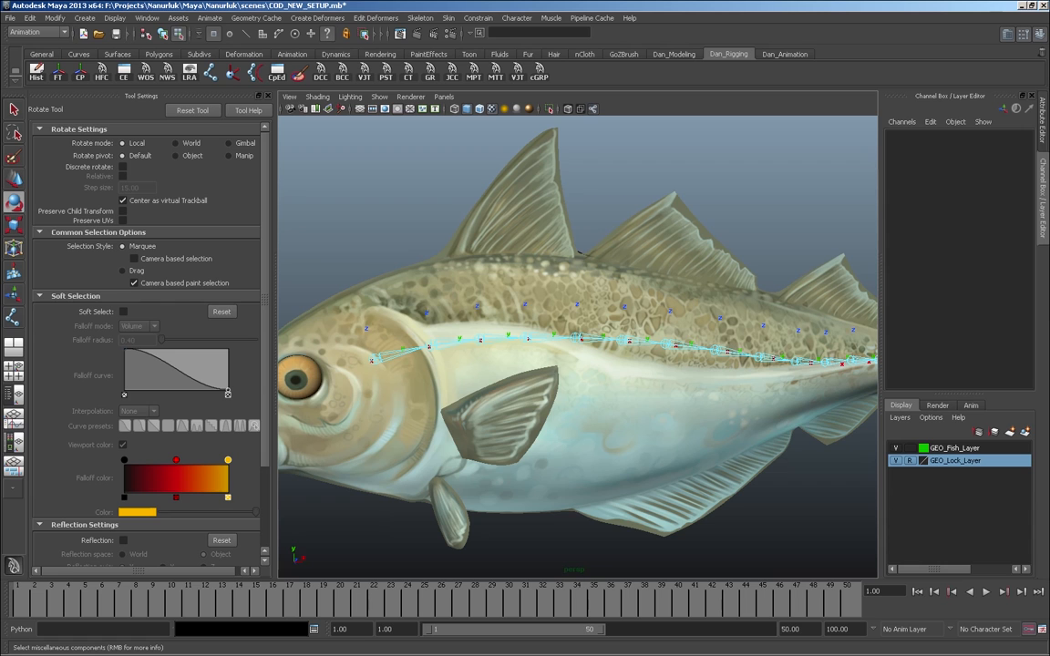
left_click_drag(578, 347, 558, 410, "alt")
right_click_drag(558, 403, 578, 404, "alt")
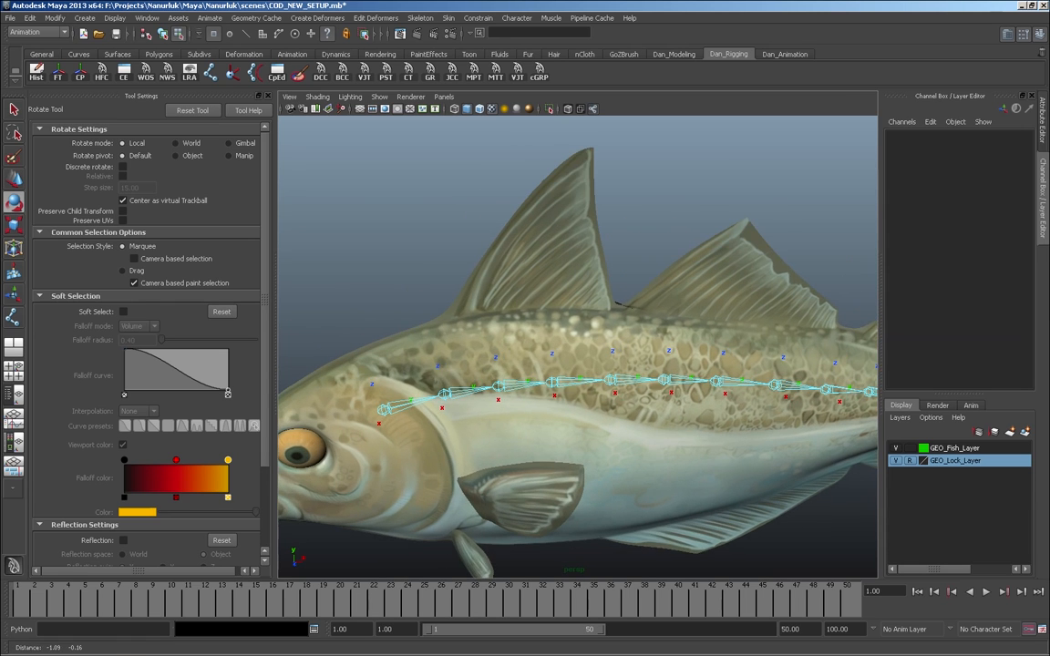
middle_click_drag(578, 404, 605, 396, "alt")
- Return to object mode and toggle the root joint's local rotation axes on and back off
key("F8")
key("q")
right_click_drag(606, 397, 674, 401, "alt")
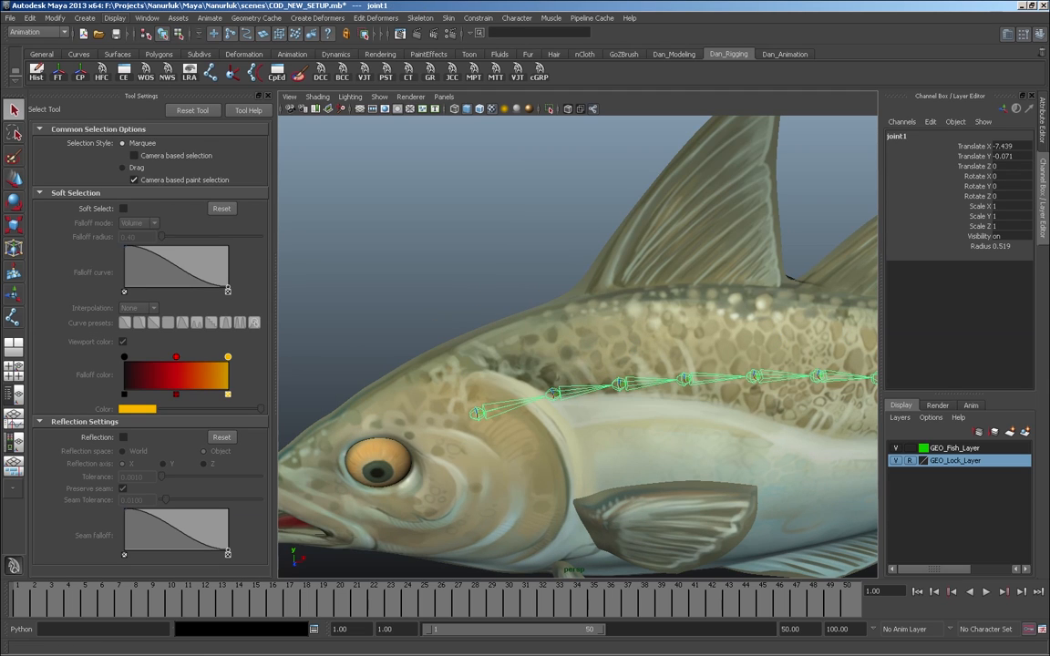
left_click(115, 18)
mouse_move(141, 109)
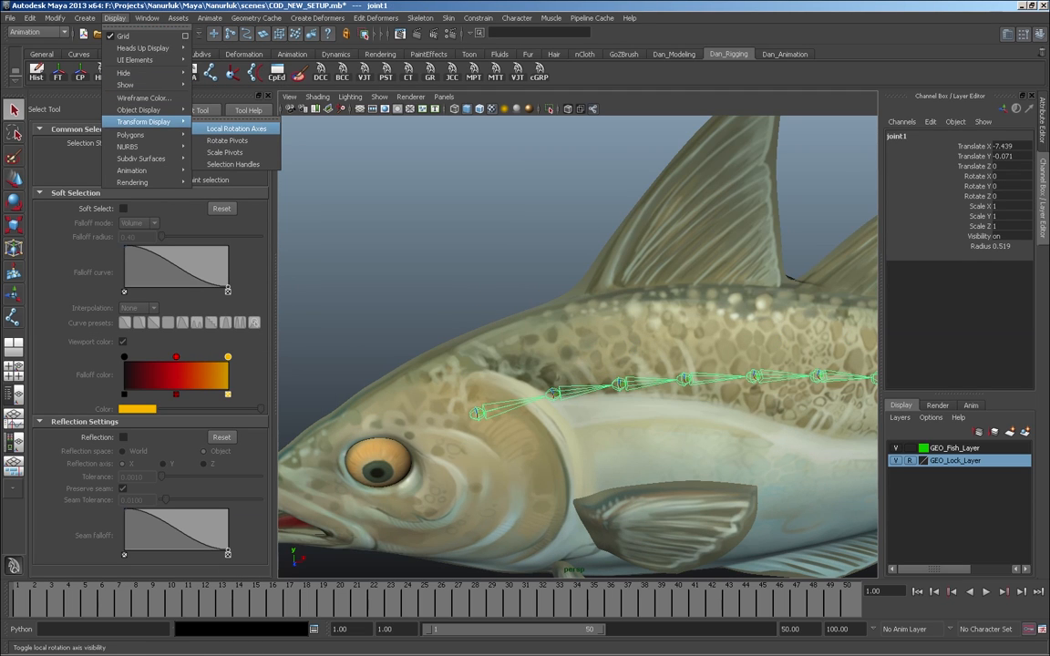
left_click(236, 128)
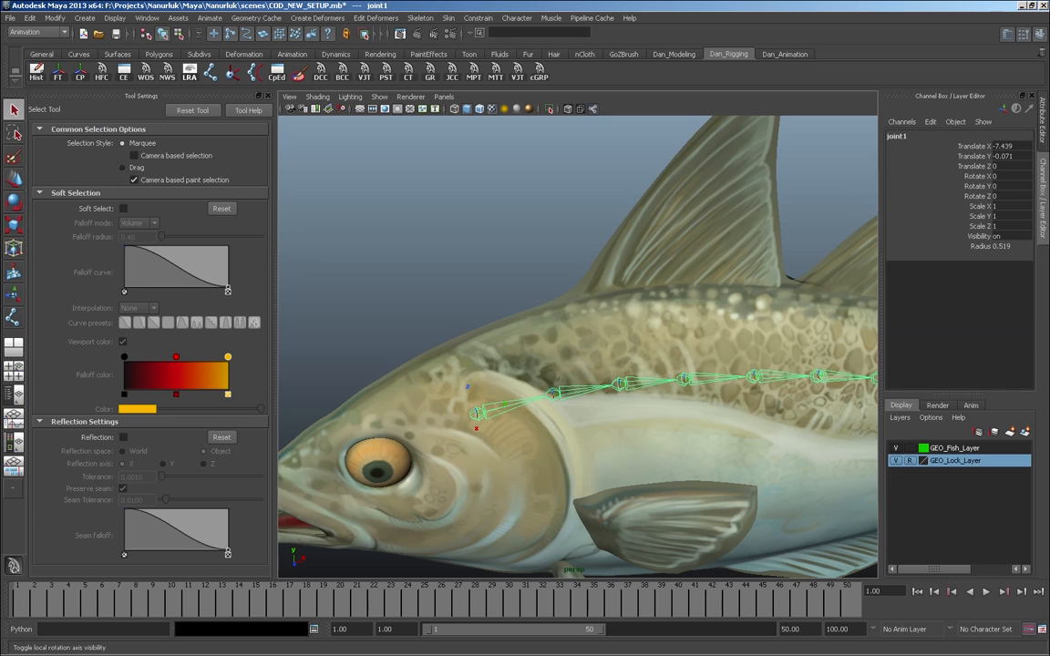
left_click_drag(578, 364, 585, 342, "alt")
right_click_drag(585, 343, 661, 342, "alt")
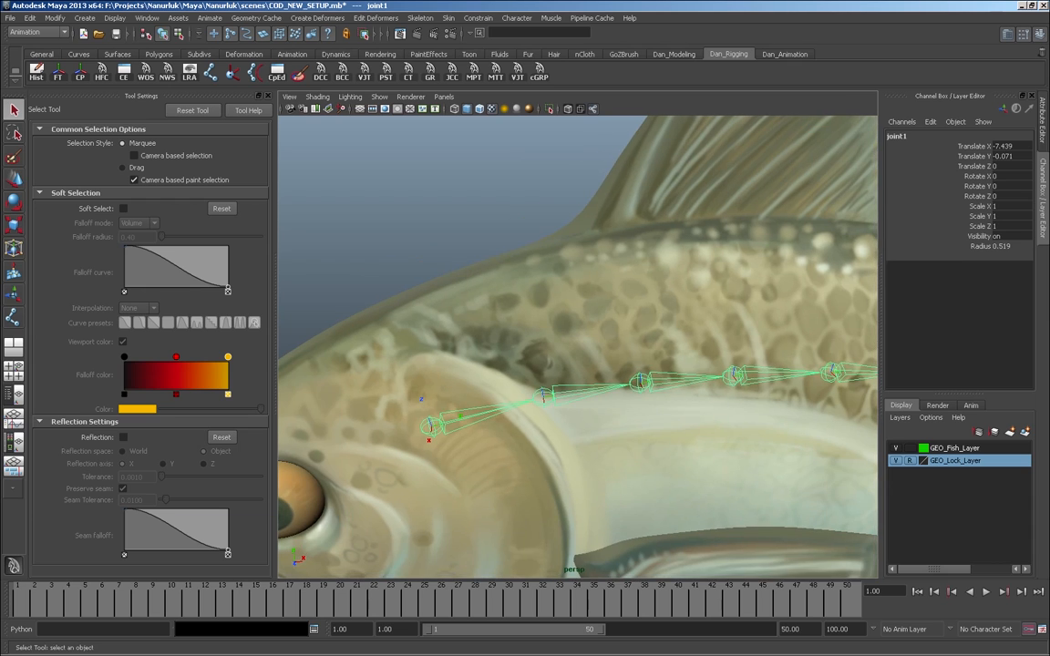
middle_click_drag(661, 343, 679, 333, "alt")
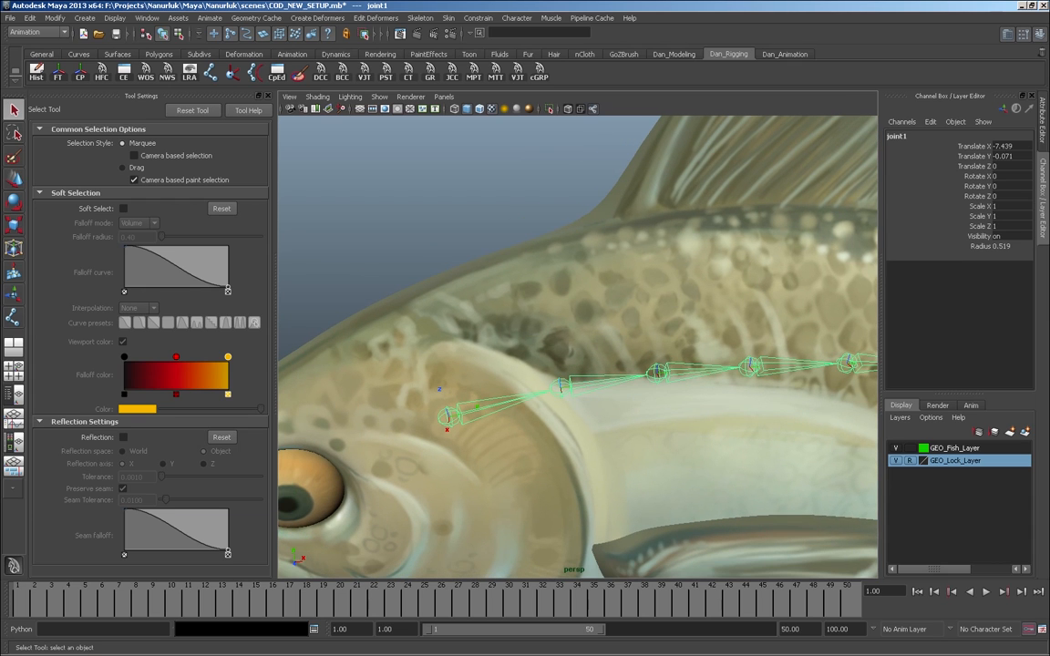
left_click(190, 72)
- Examine the local rotation axes of the spine joints in component mode, from the tail fin back to the head
right_click_drag(638, 346, 547, 346, "alt")
middle_click_drag(692, 346, 301, 341, "alt")
left_click_drag(583, 365, 547, 314, "alt")
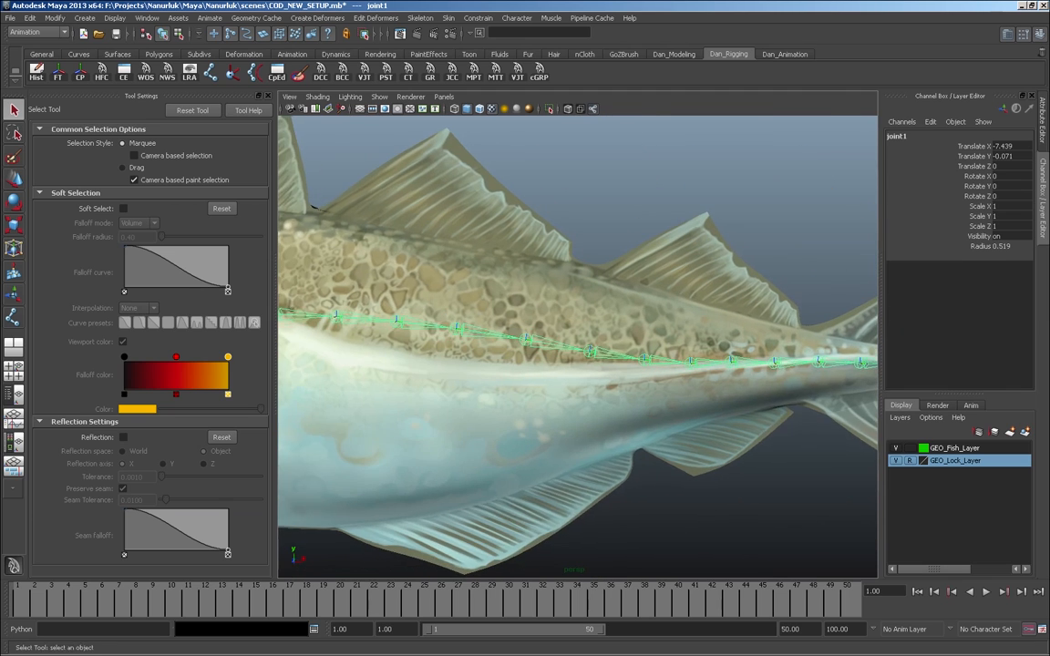
middle_click_drag(583, 346, 469, 374, "alt")
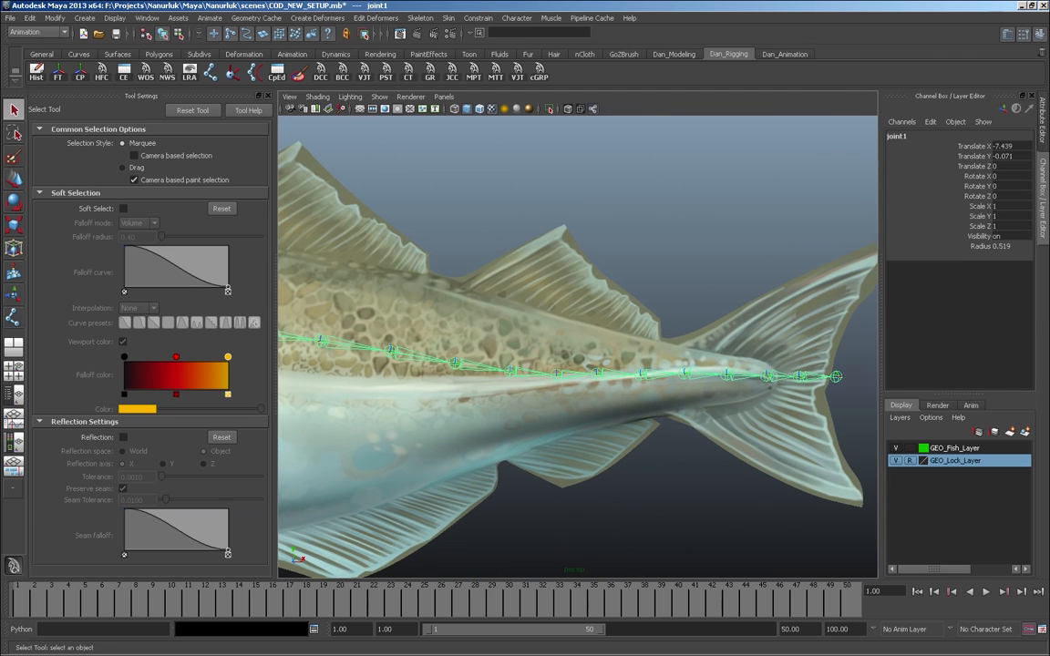
key("F8")
middle_click_drag(768, 385, 759, 376, "alt")
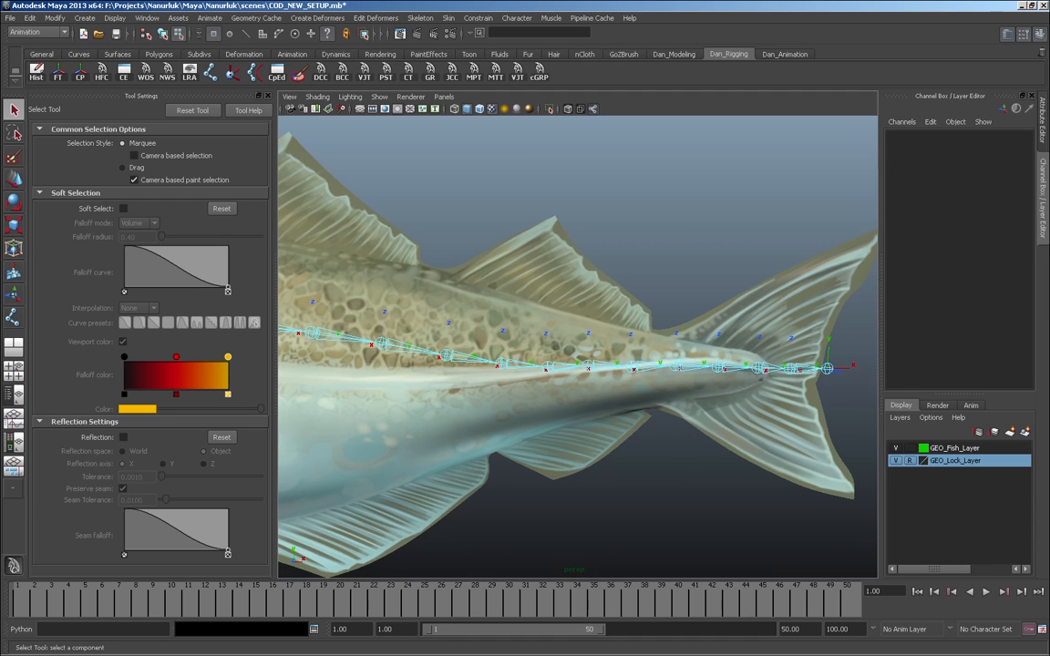
left_click_drag(759, 377, 729, 377, "alt")
middle_click_drag(729, 376, 585, 386, "alt")
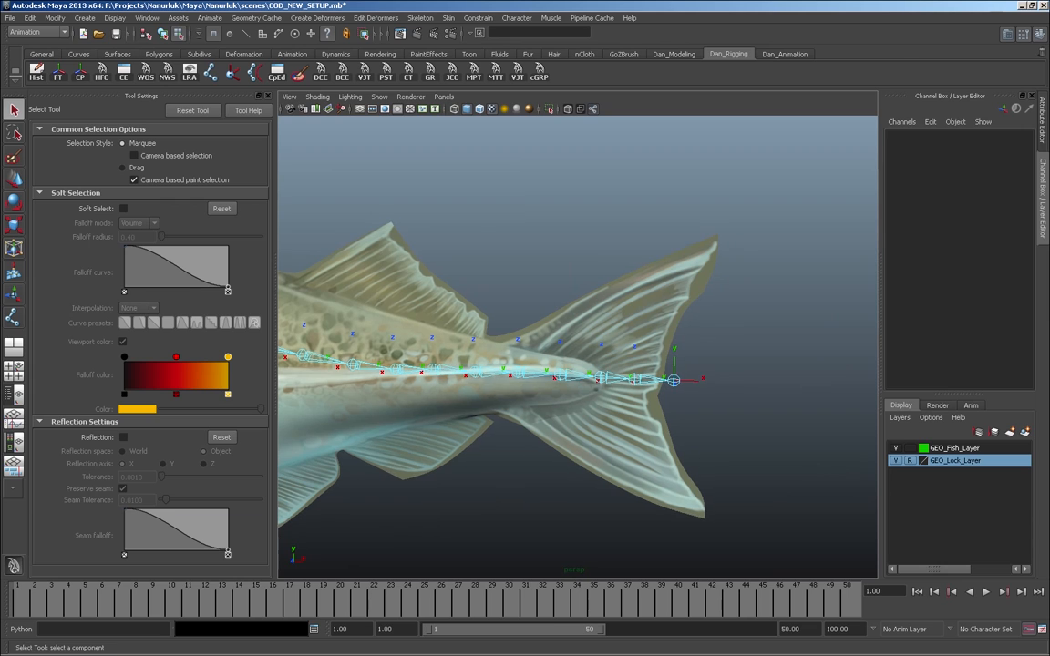
right_click_drag(585, 386, 658, 387, "alt")
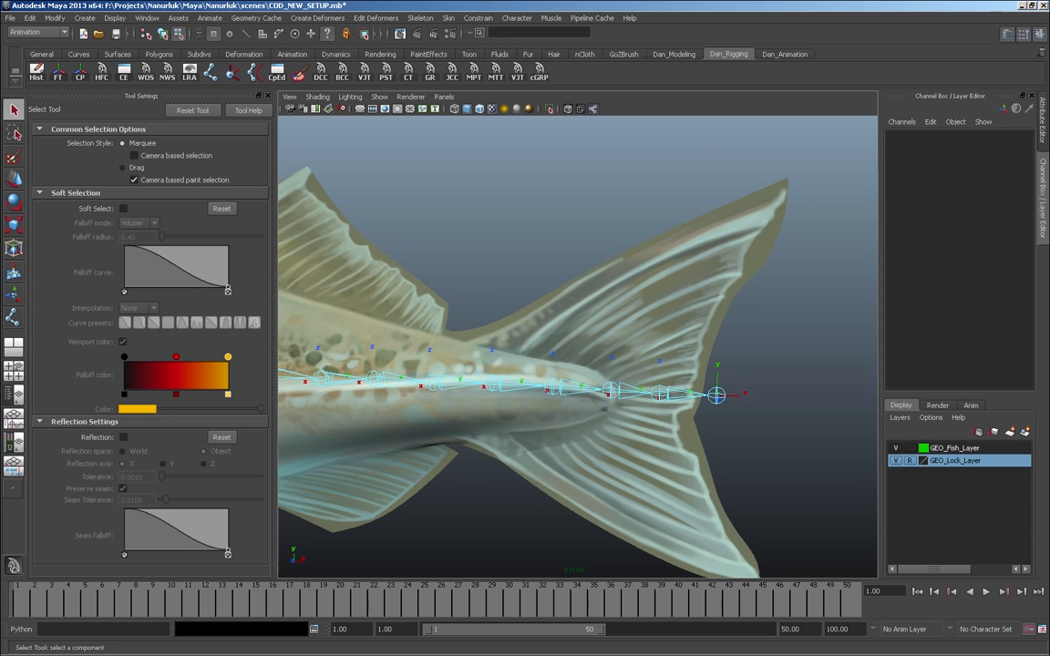
middle_click_drag(658, 387, 771, 375, "alt")
right_click_drag(771, 375, 743, 375, "alt")
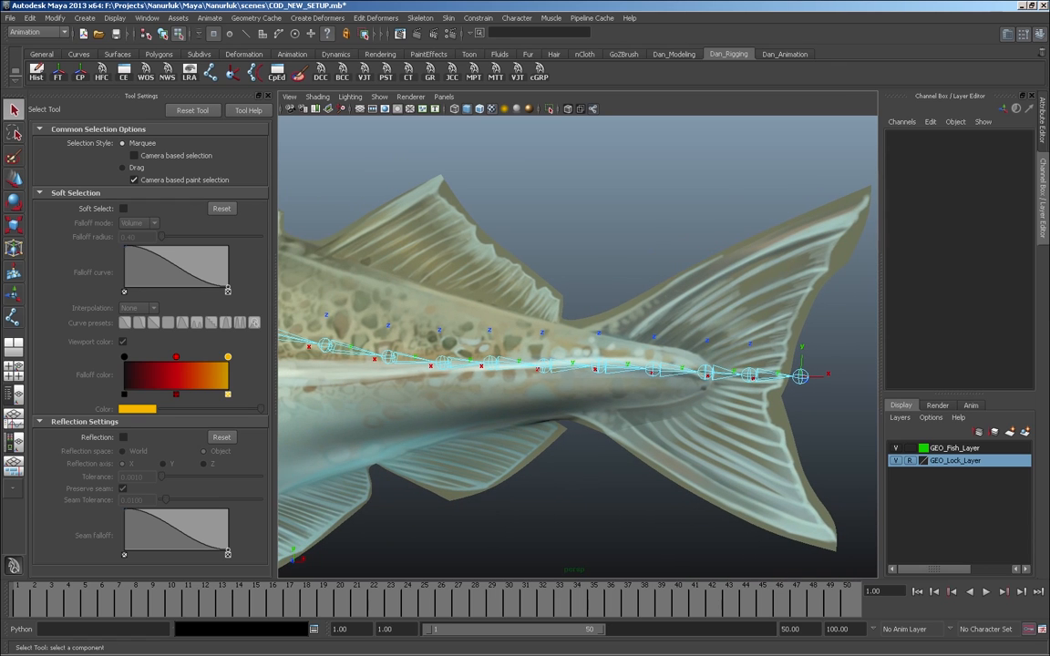
left_click_drag(750, 375, 693, 386, "alt")
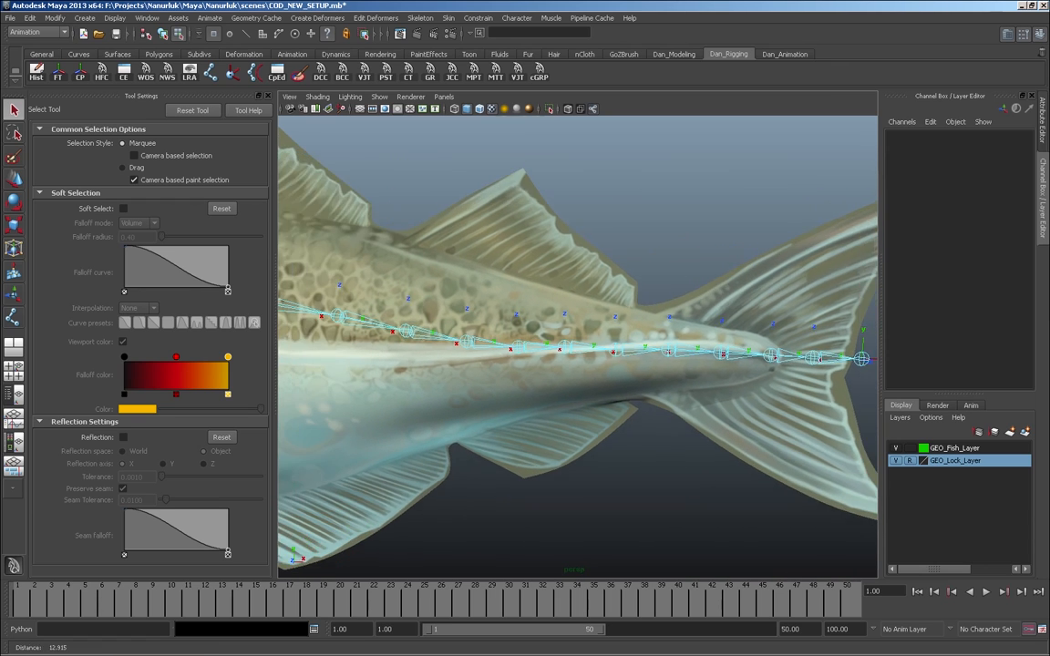
middle_click_drag(333, 319, 772, 375, "alt")
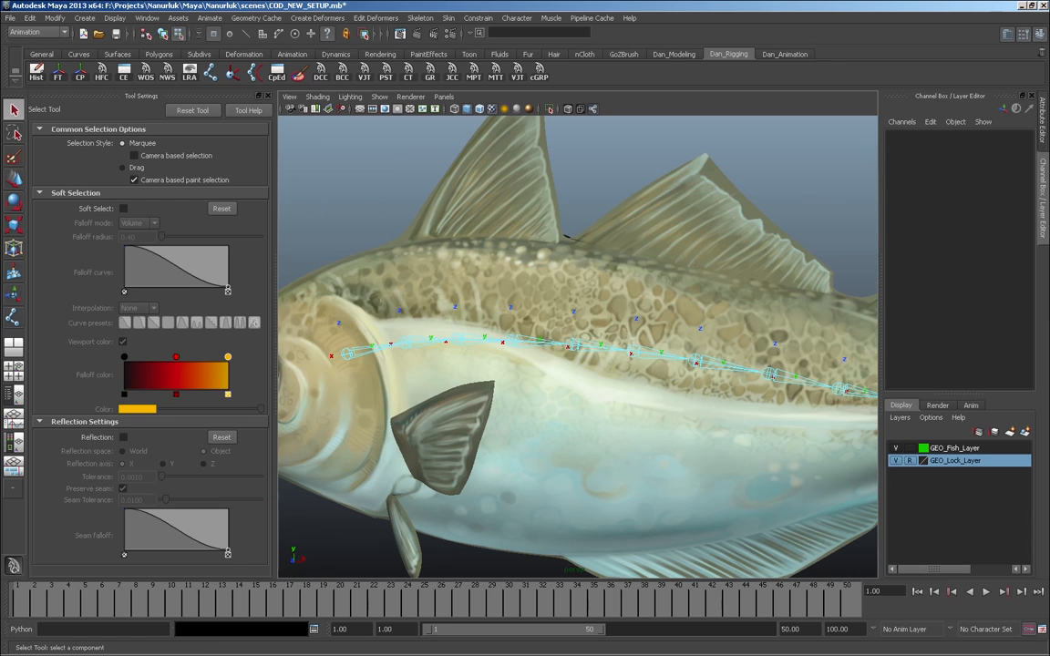
left_click_drag(773, 375, 766, 315, "alt")
- Switch to the front view in object mode, undo the trial joint placement, and reactivate the Joint Tool
key("space")
middle_click_drag(726, 331, 781, 374, "alt")
scroll(578, 347, "up", 2)
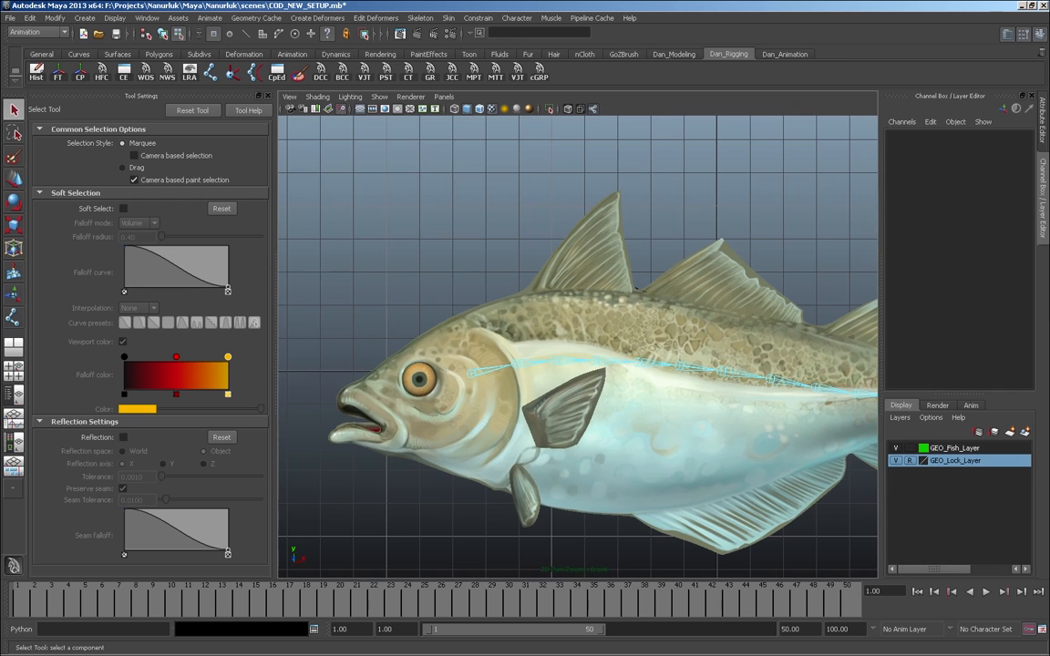
left_click(210, 71)
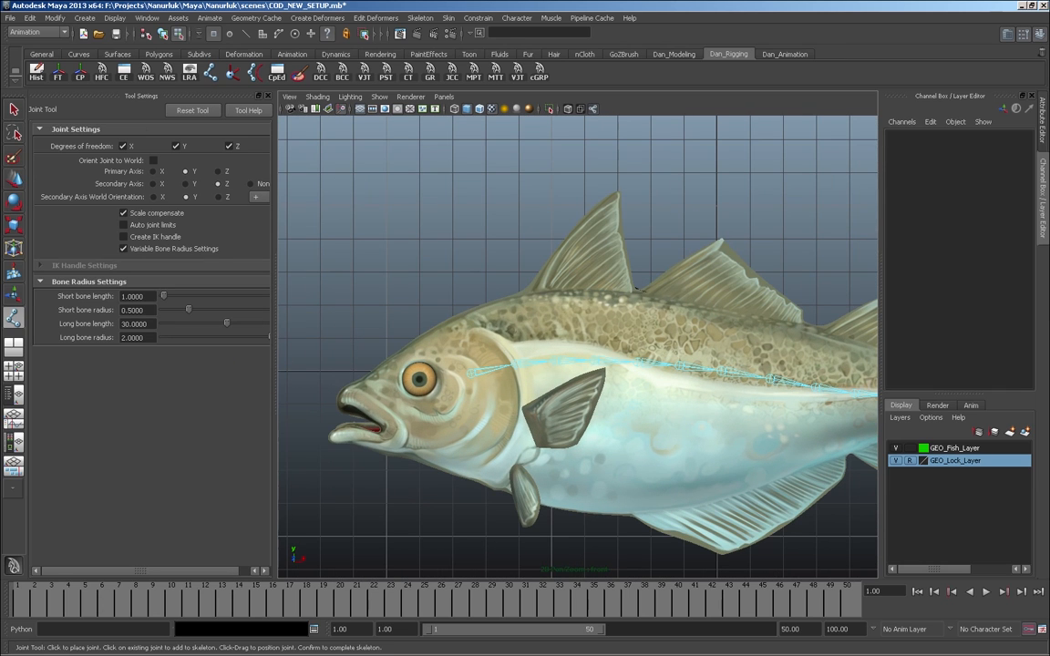
key("Return")
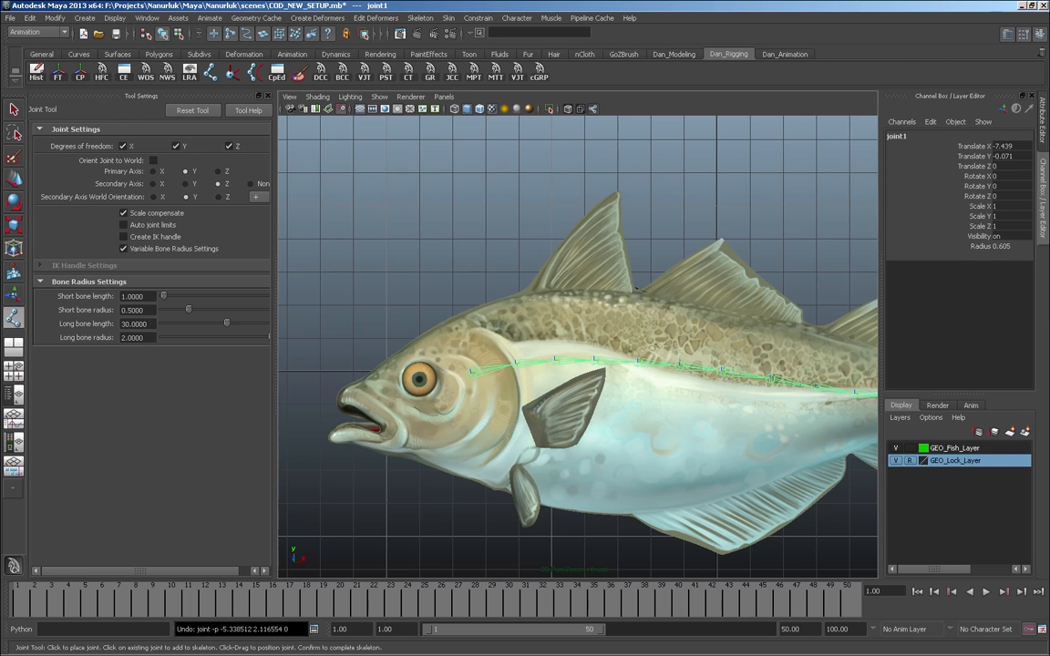
key("ctrl+z")
key("y")
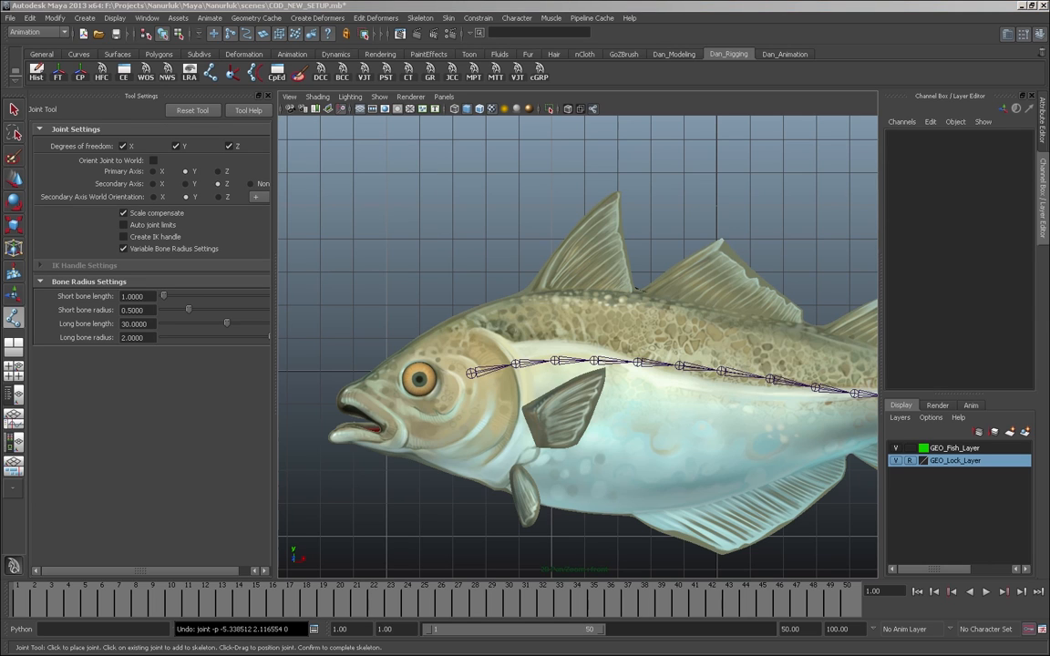
- Build a five-joint chain along the leading edge of the first dorsal fin, from its base to its tip
middle_click_drag(578, 346, 510, 358, "alt")
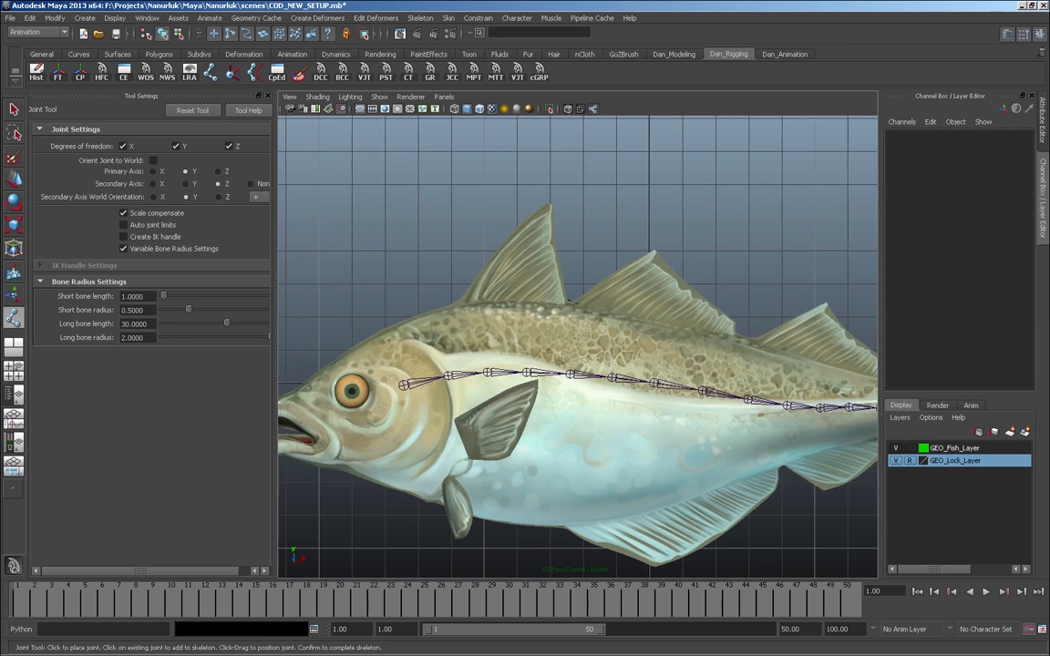
left_click(472, 310)
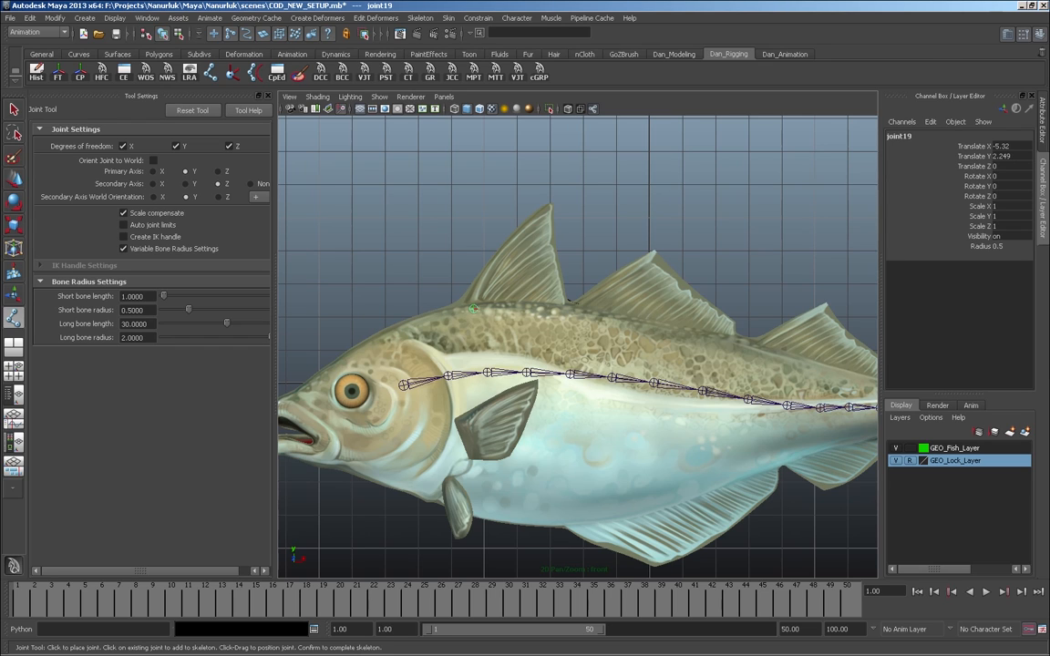
left_click(489, 279)
left_click_drag(501, 259, 531, 228)
left_click(556, 207)
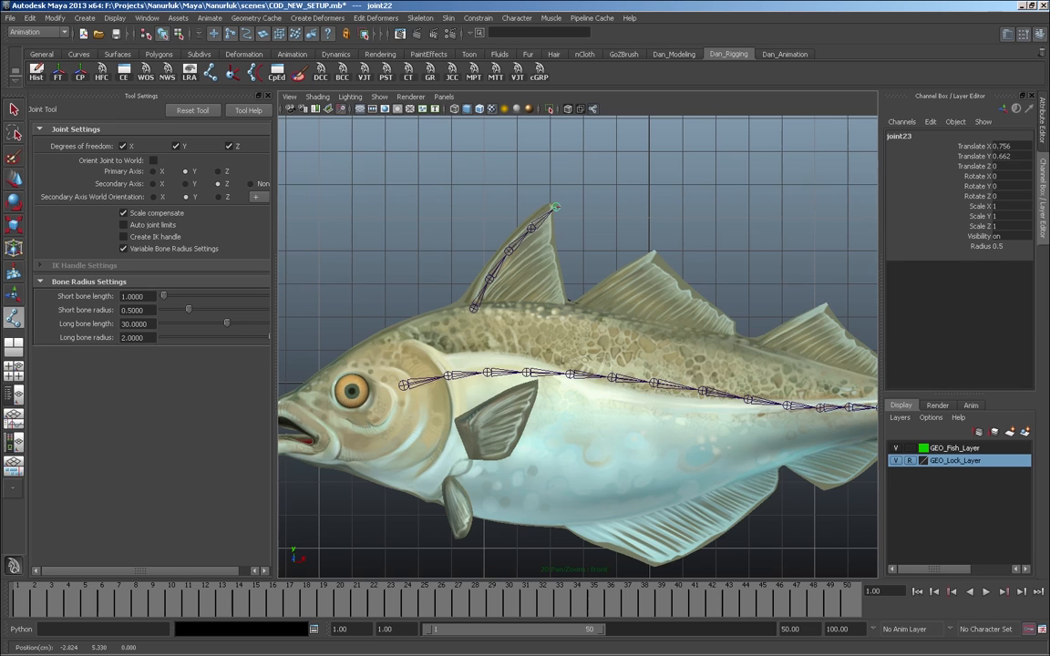
key("q")
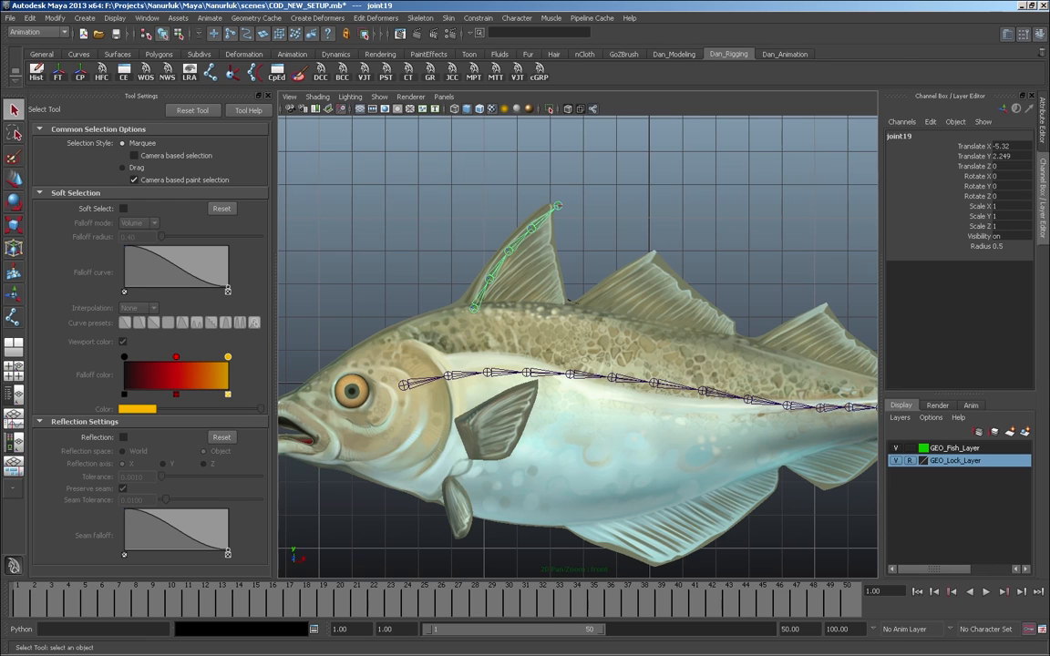
- Build a four-joint chain through the rear part of the first dorsal fin, from its base to just past its trailing edge
key("y")
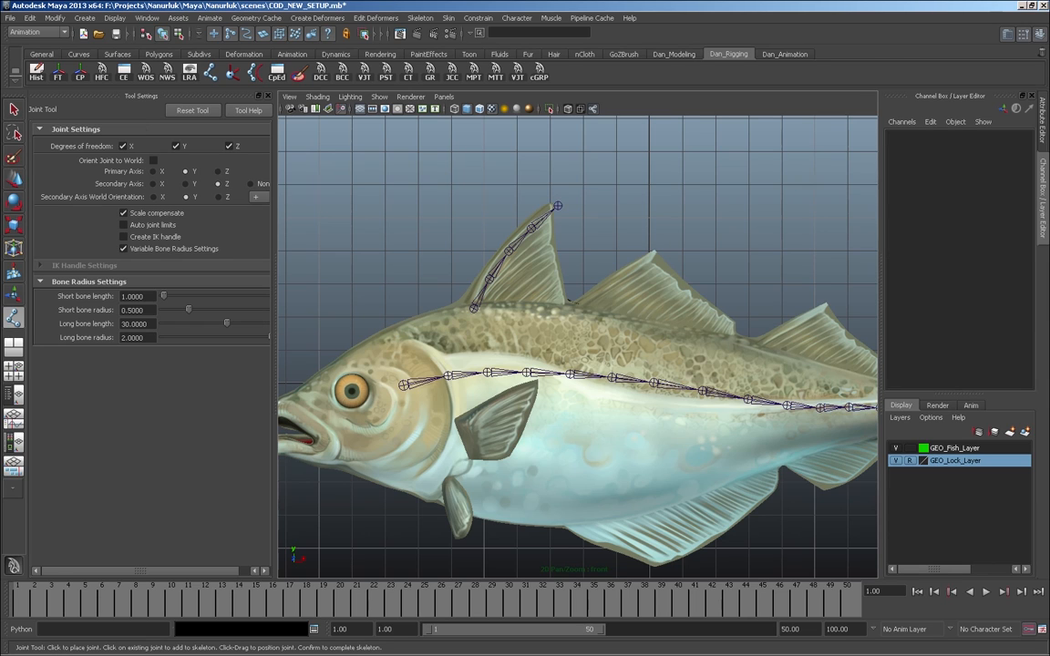
left_click(507, 308)
left_click(524, 287)
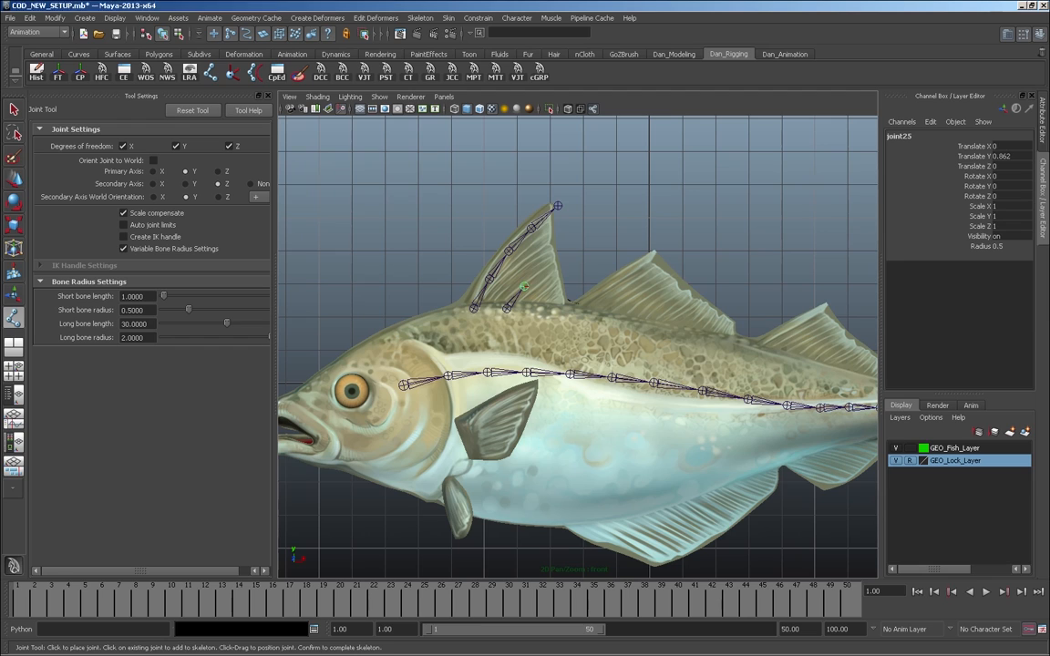
left_click(547, 268)
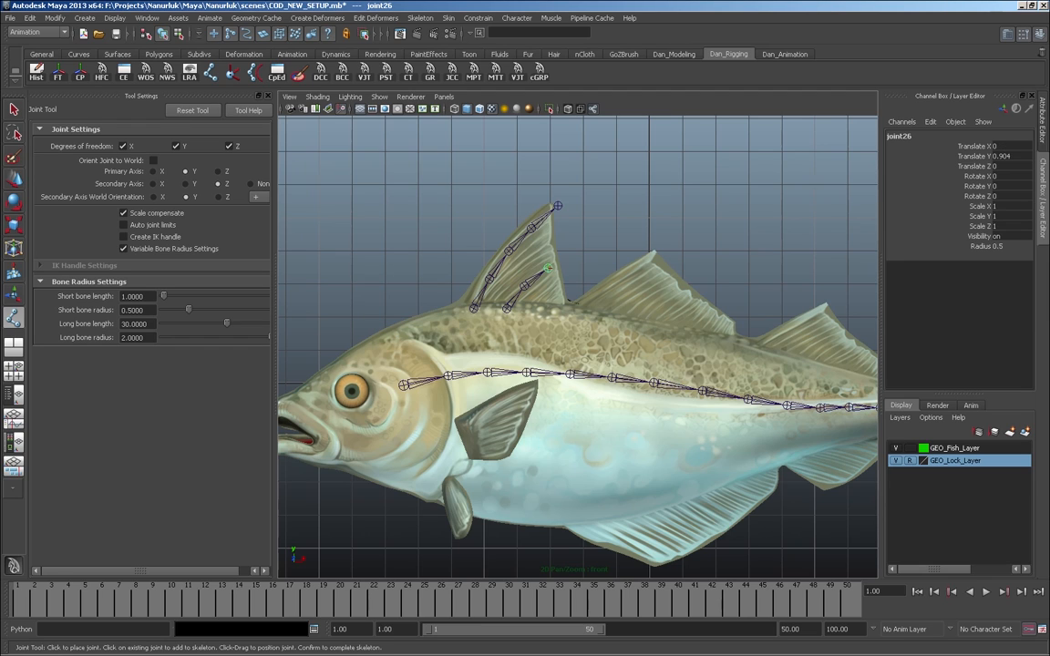
key("ctrl+z")
key("ctrl+z")
left_click_drag(526, 298, 523, 287)
left_click(544, 271)
left_click(563, 258)
key("q")
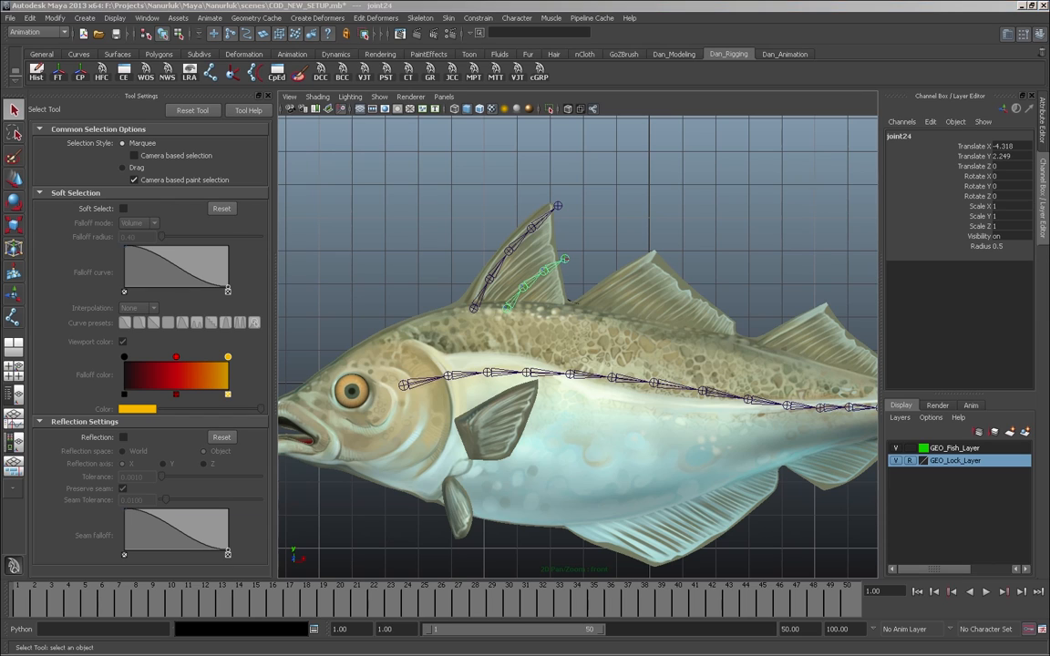
- Build a four-joint chain along the leading edge of the second dorsal fin, from its base to its tip
middle_click_drag(584, 346, 450, 349, "alt")
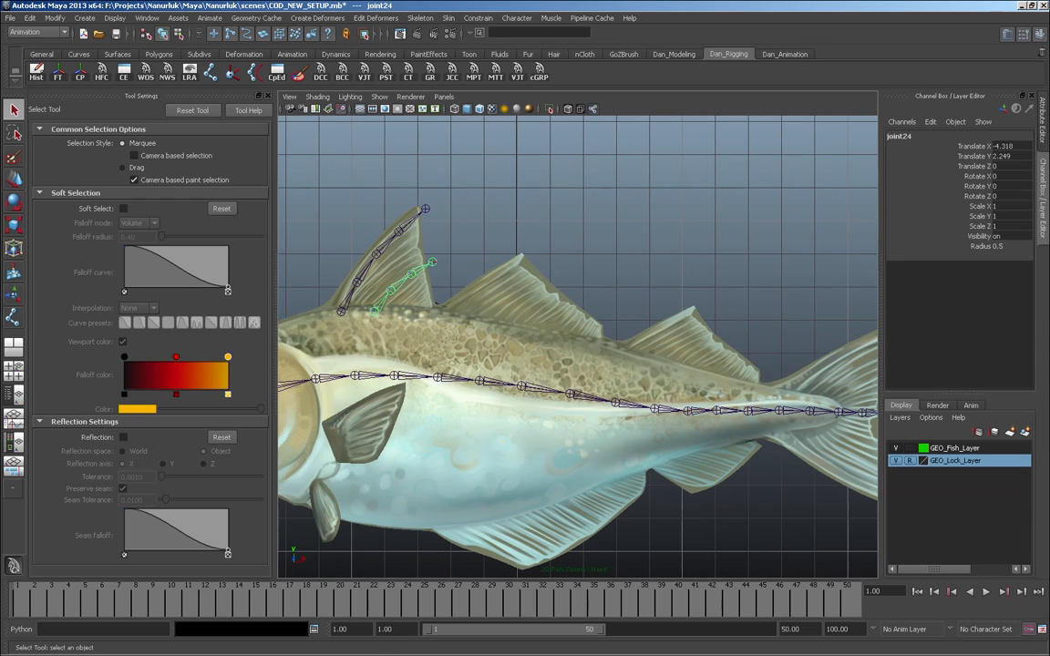
left_click(211, 72)
left_click(444, 315)
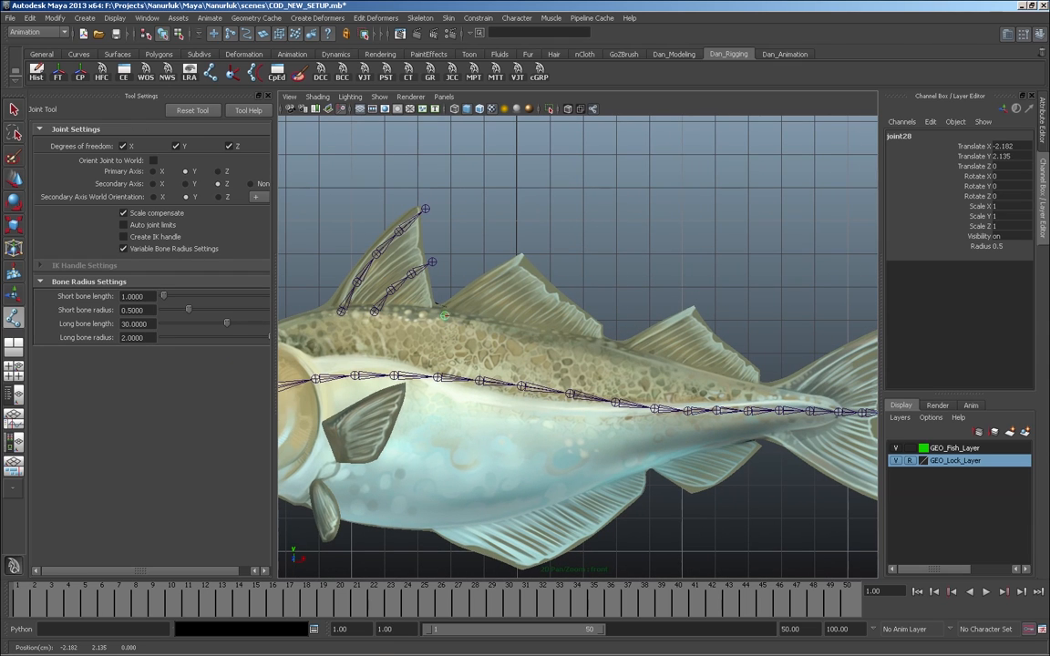
left_click_drag(444, 315, 444, 314)
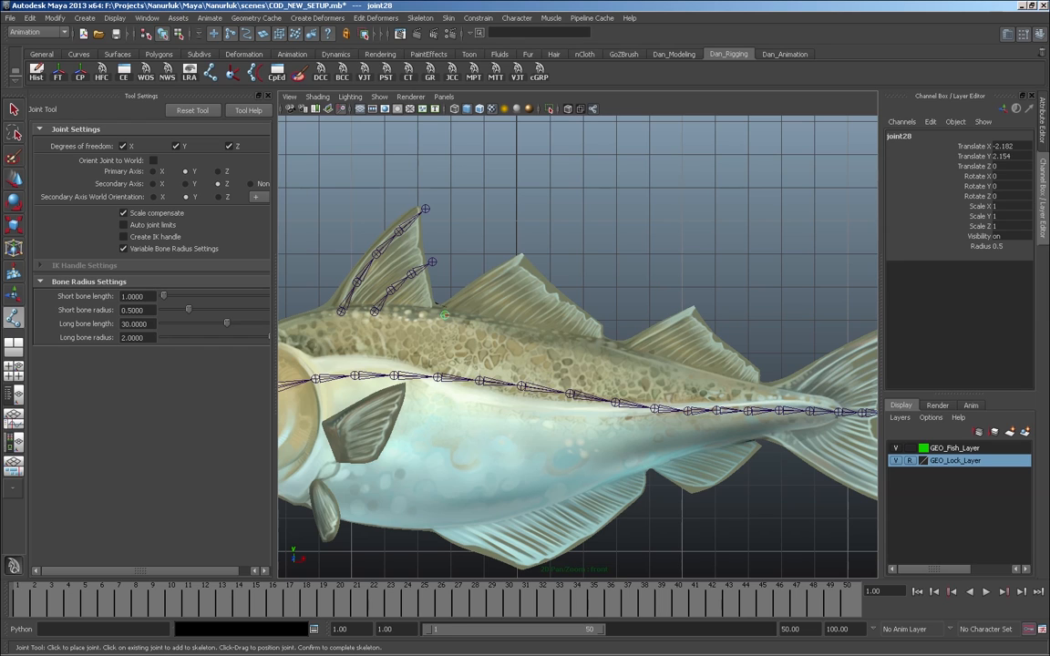
left_click(478, 290)
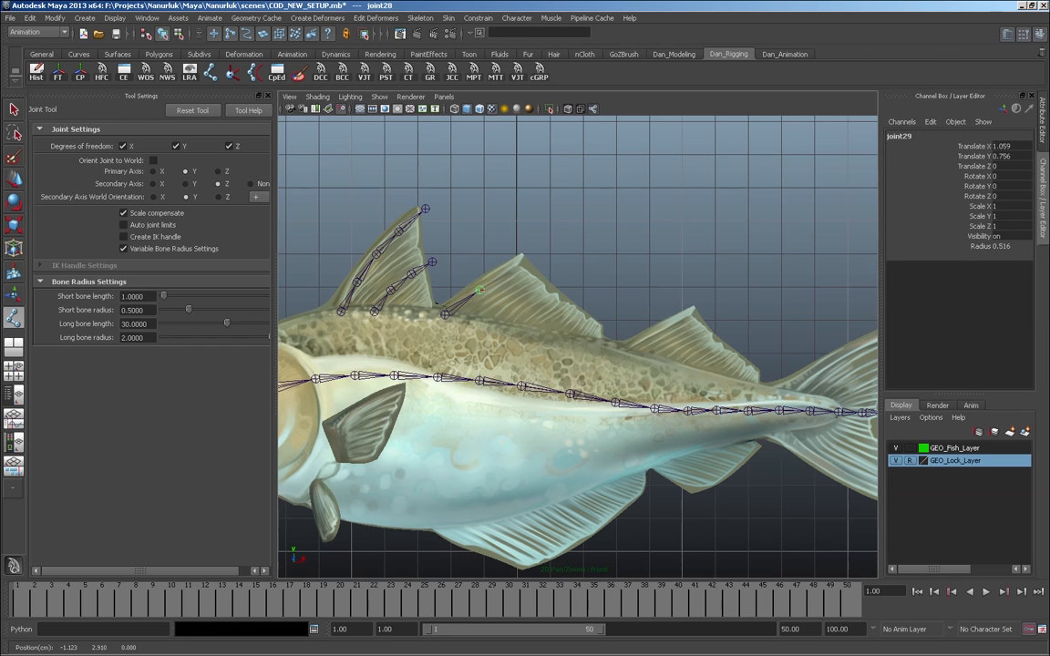
left_click_drag(478, 290, 503, 272)
middle_click_drag(503, 273, 471, 295)
left_click(502, 272)
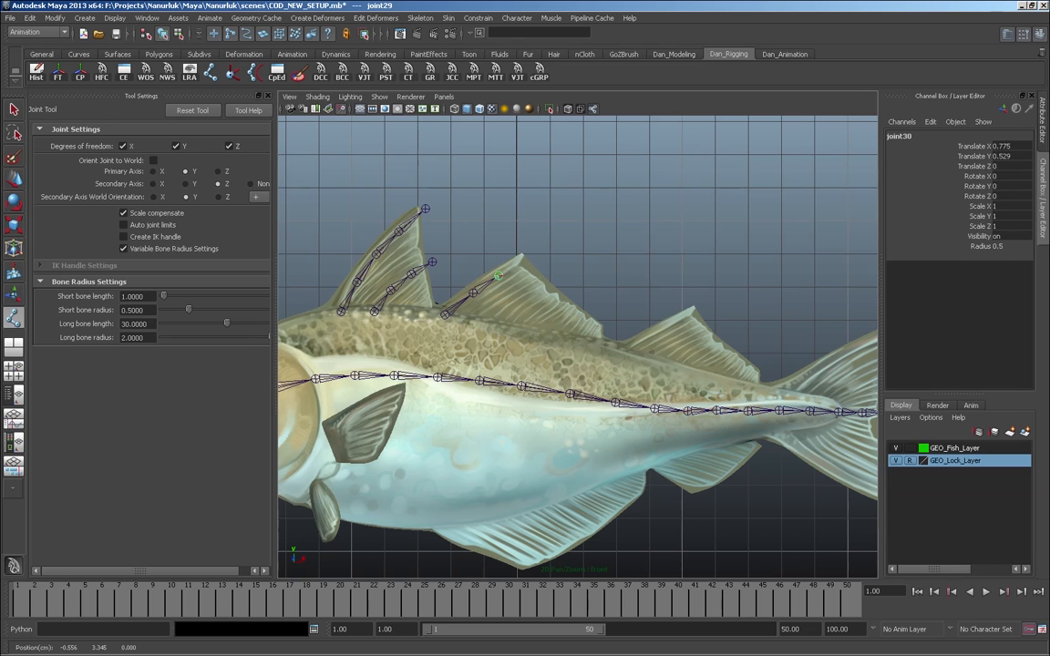
left_click(532, 253)
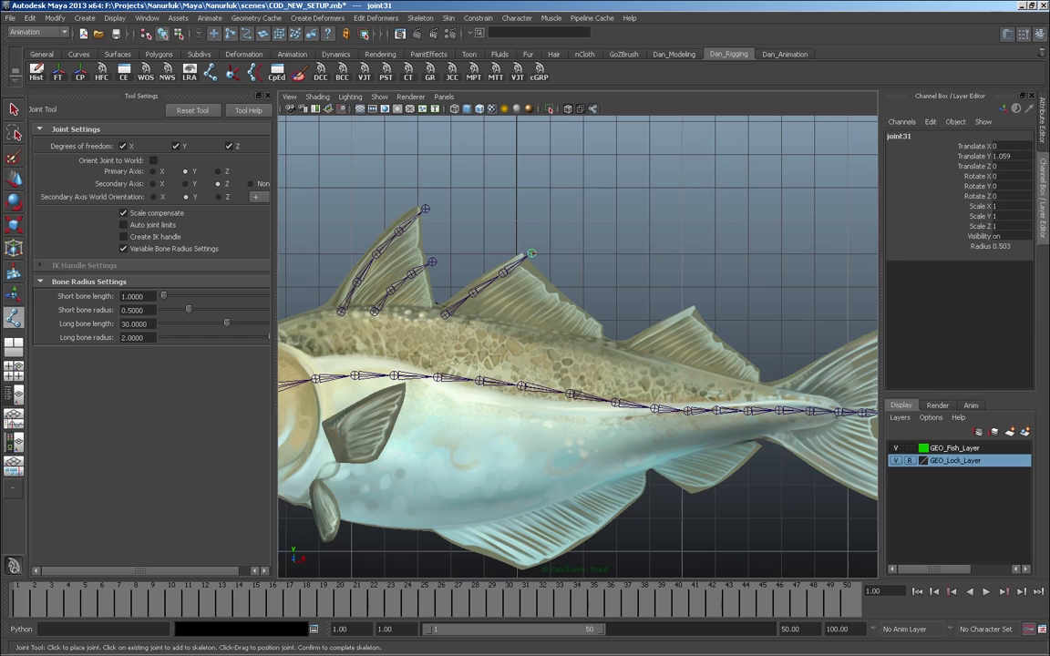
middle_click(531, 254)
middle_click_drag(533, 253, 533, 253)
key("q")
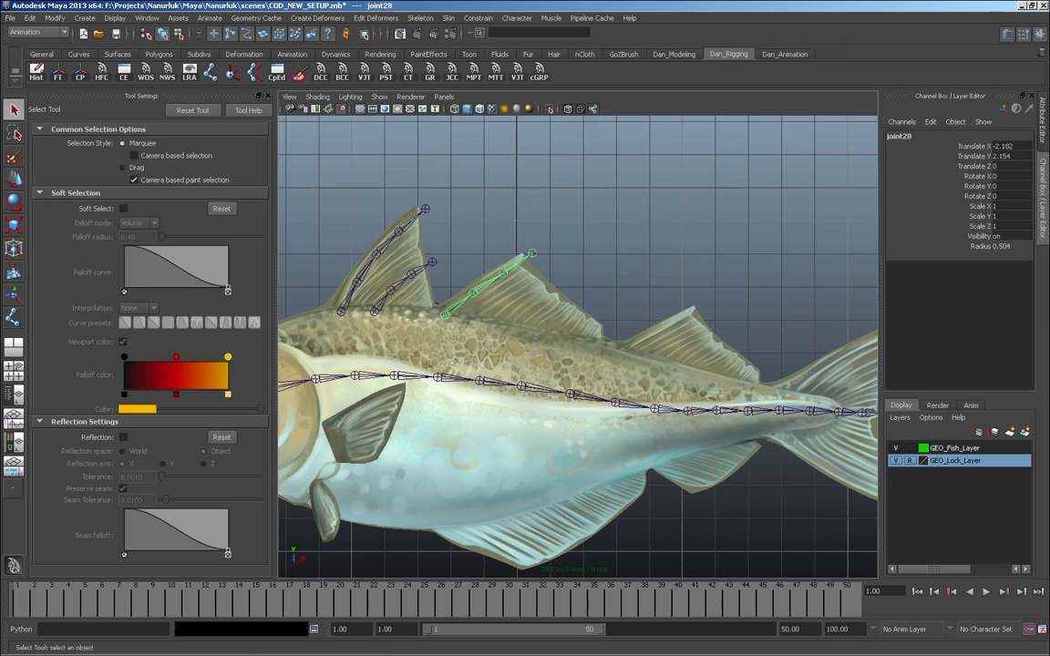
- Try to build joint chains through the middle and rear of the second dorsal fin, and adjust the middle chain's position
key("y")
left_click(486, 325)
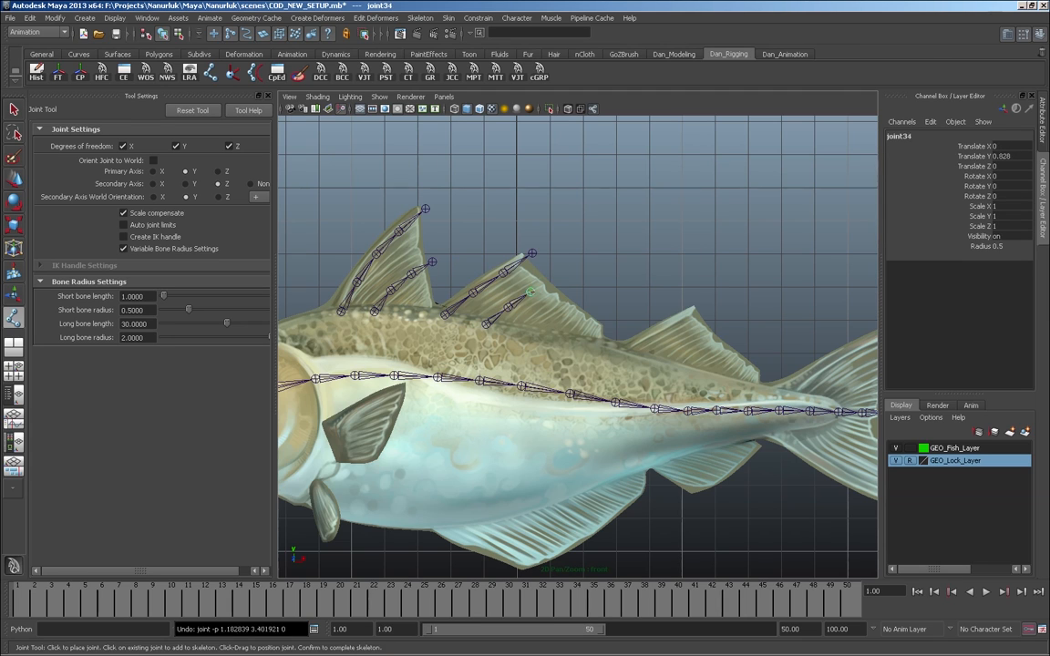
left_click(525, 311)
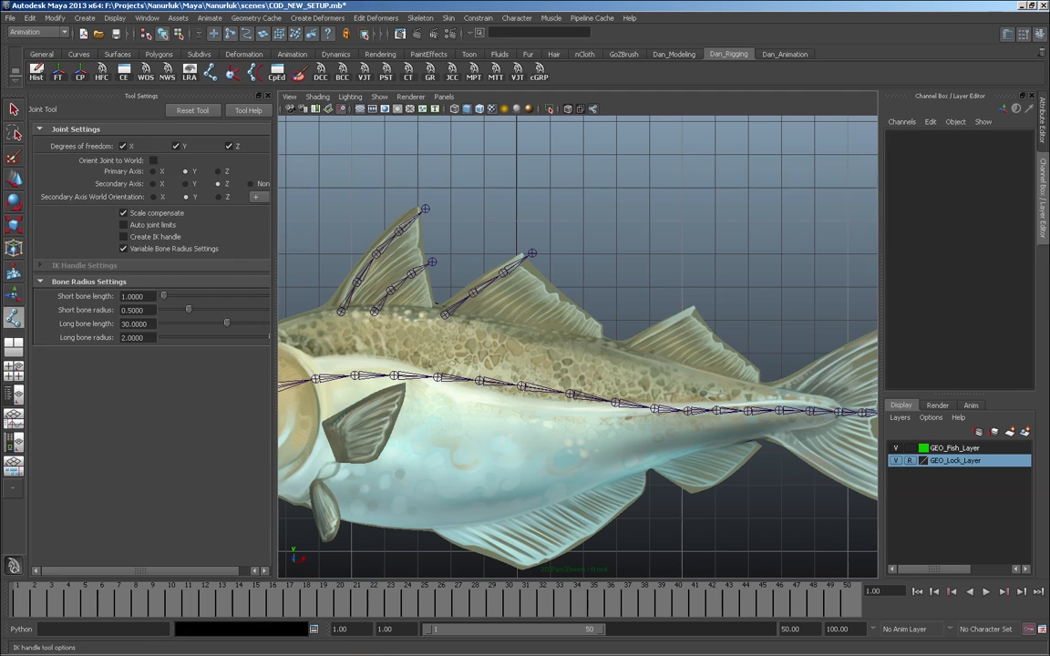
left_click(541, 294)
key("Return")
key("q")
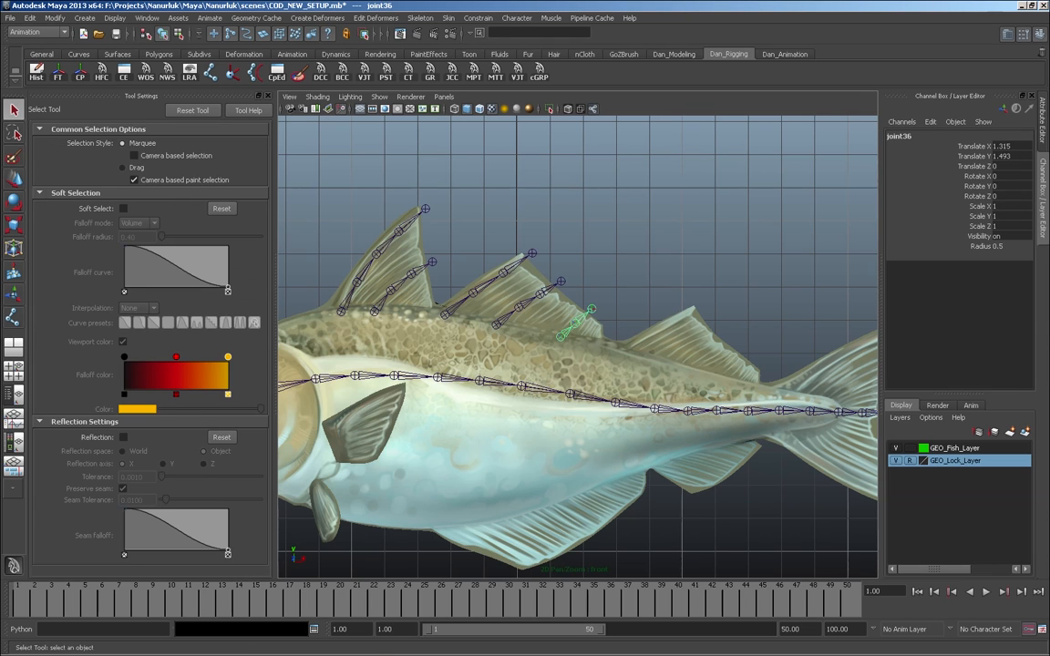
key("w")
left_click_drag(504, 325, 505, 326)
- Build a four-joint chain along the leading edge of the third dorsal fin, from its base to its tip
key("y")
left_click(628, 352)
left_click(656, 336)
left_click(677, 323)
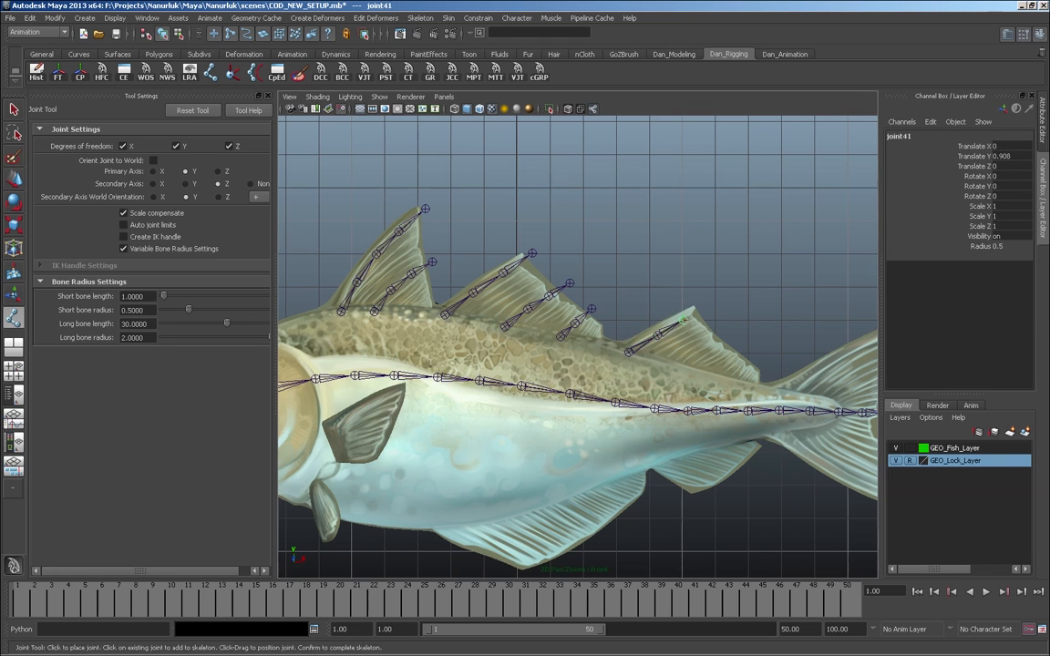
left_click(702, 308)
key("Return")
- Try to build joint chains through the middle and rear of the third dorsal fin
left_click(682, 368)
left_click(697, 354)
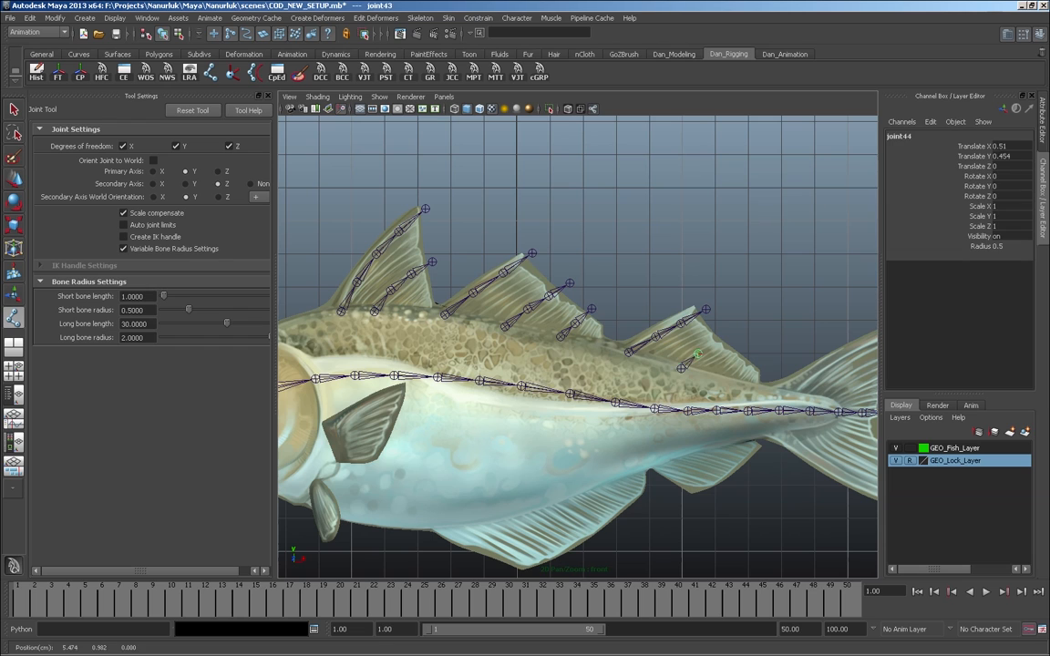
key("Return")
key("w")
left_click_drag(682, 367, 727, 383)
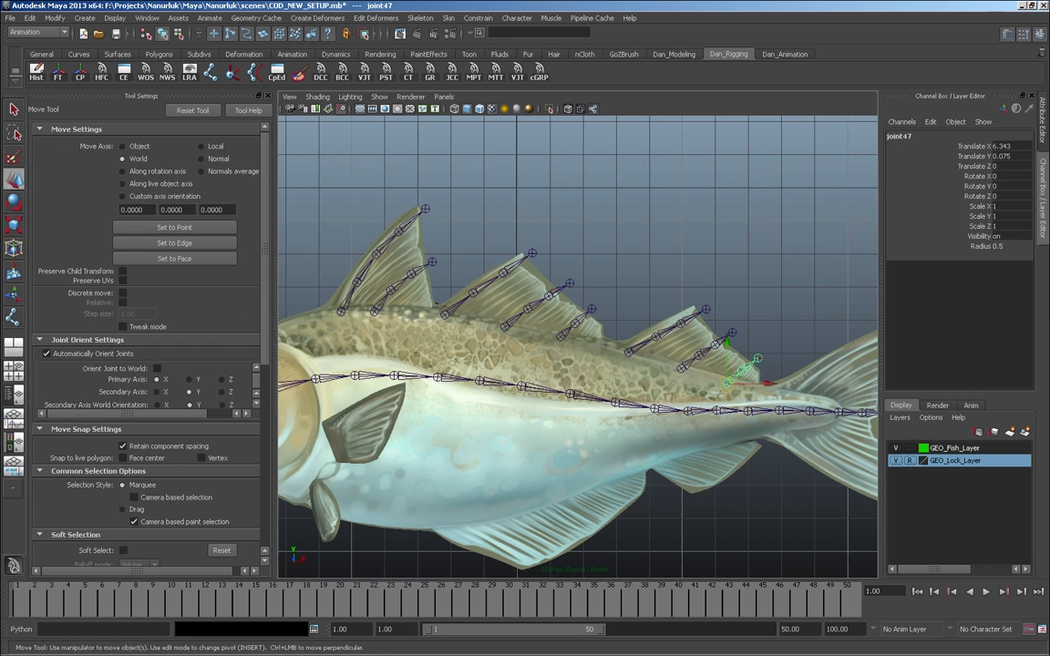
- Retry the second dorsal fin's middle chain, and delete the trial middle and rear chains of the second and third dorsal fins
key("q")
left_click(505, 327)
key("Delete")
left_click(210, 71)
left_click(507, 324)
left_click(528, 307)
left_click(540, 295)
key("z")
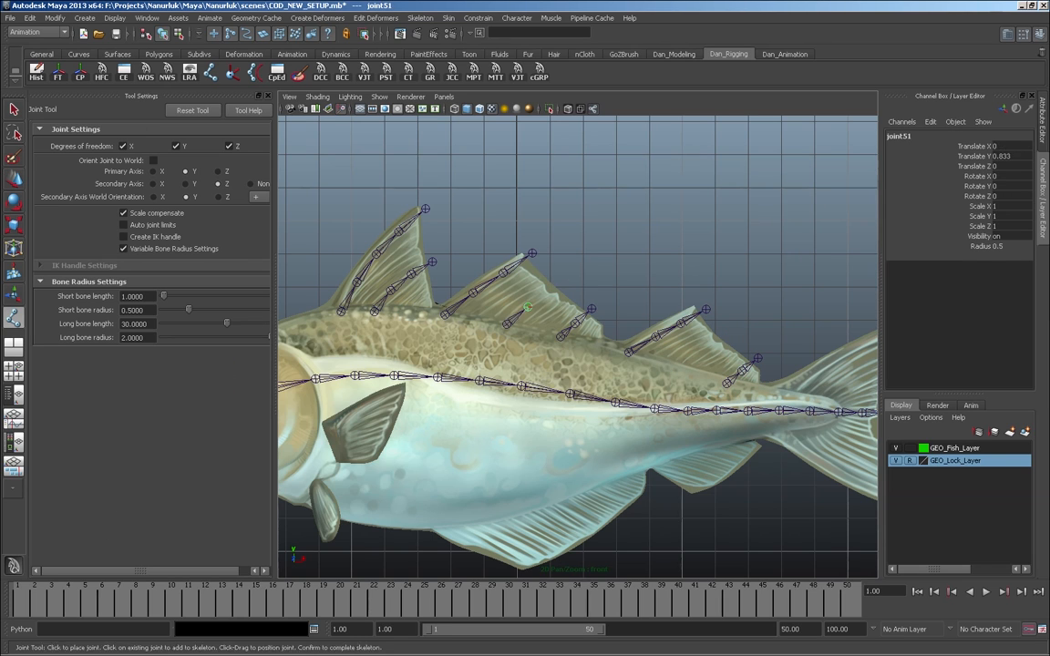
left_click(563, 284)
key("Return")
key("Delete")
key("Delete")
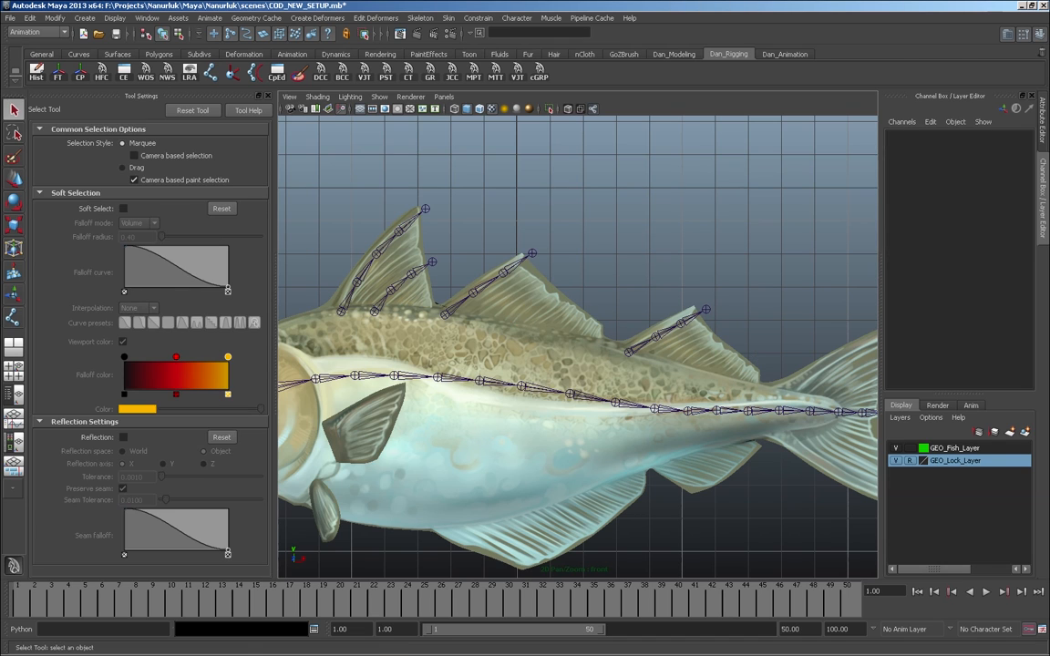
- Try to build a three-joint middle chain and a two-joint rear chain in the second dorsal fin, and undo both
key("y")
left_click(510, 326)
left_click(532, 306)
left_click(558, 283)
key("Return")
key("y")
left_click(568, 338)
left_click(592, 313)
key("Return")
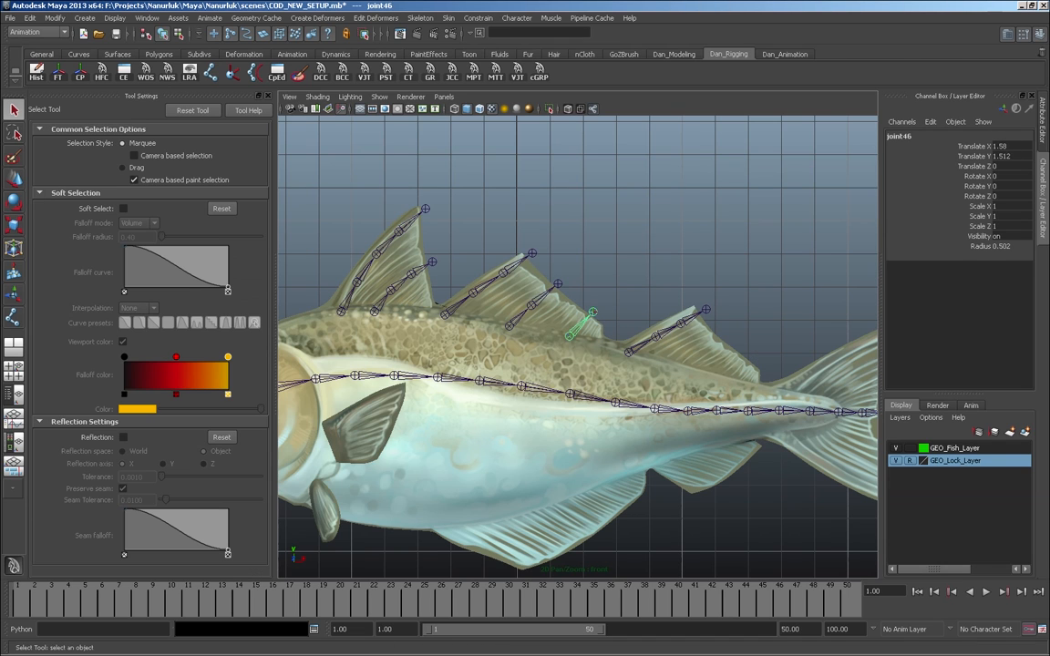
key("ctrl+z")
key("ctrl+z")
- Build a four-joint chain through the middle of the second dorsal fin, from its base to its outer edge
key("y")
left_click(495, 324)
left_click(516, 306)
left_click(537, 293)
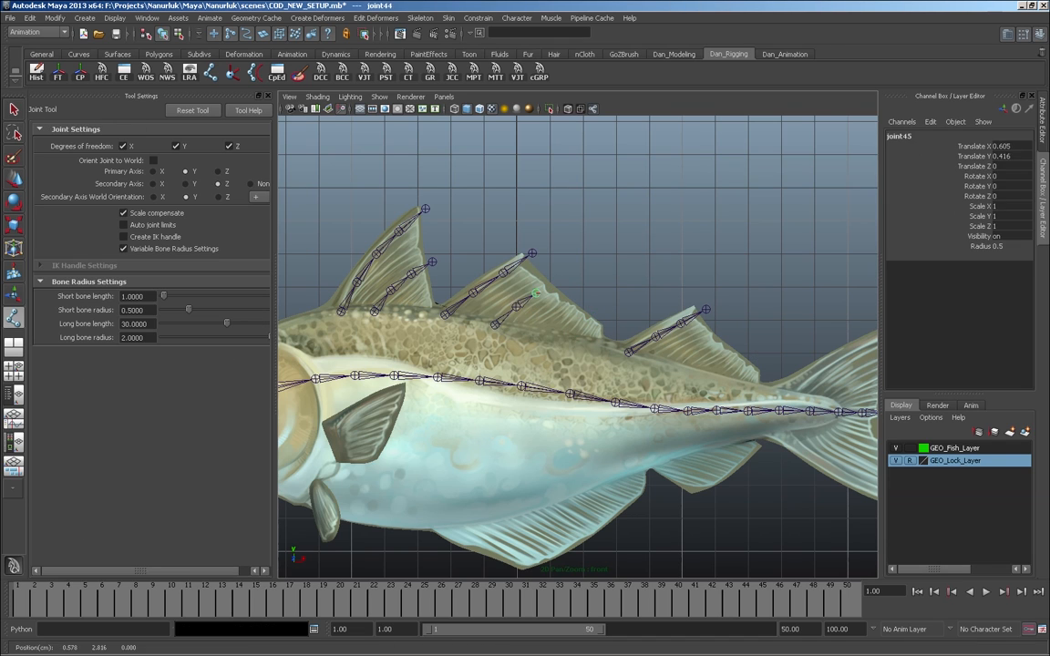
left_click(559, 280)
key("Return")
- Build a three-joint chain in the rear of the second dorsal fin and shift its middle chain slightly toward the tail
key("y")
left_click(559, 336)
left_click(573, 322)
left_click(590, 307)
key("Return")
key("w")
left_click(495, 325)
left_click_drag(550, 325, 557, 324)
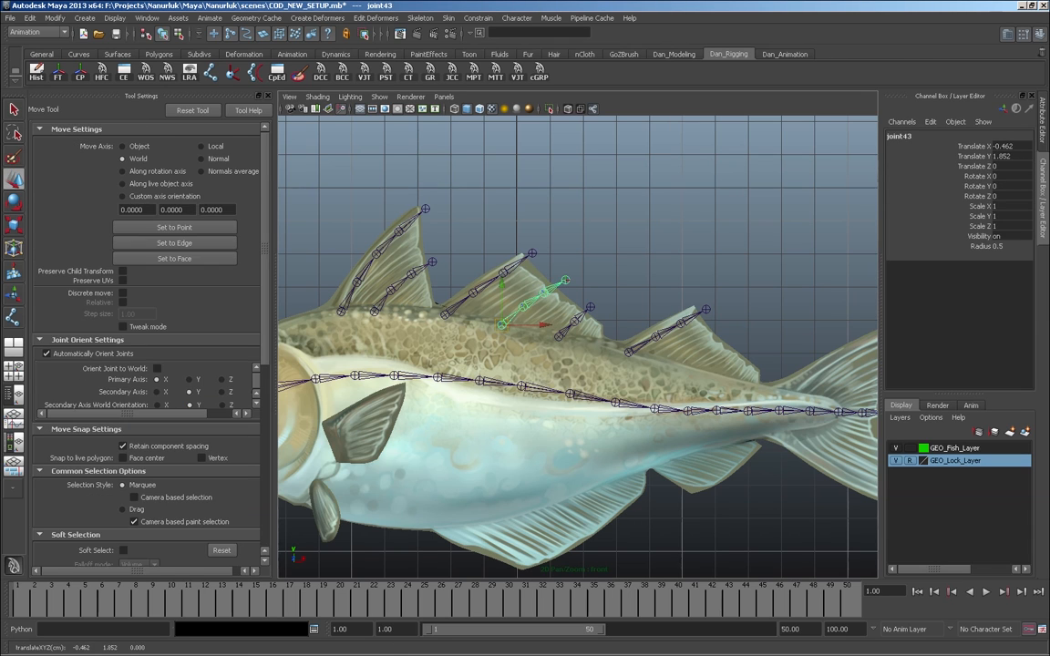
key("y")
left_click(685, 369)
left_click(702, 354)
left_click(719, 344)
key("ctrl+z")
key("ctrl+z")
key("ctrl+z")
- Build a four-joint chain through the middle of the third dorsal fin, from its base to its outer edge
left_click(669, 365)
left_click(690, 352)
left_click(707, 342)
left_click(726, 332)
key("Return")
- Build a three-joint chain in the rear of the third dorsal fin and shift the second fin's middle chain slightly toward the head
key("y")
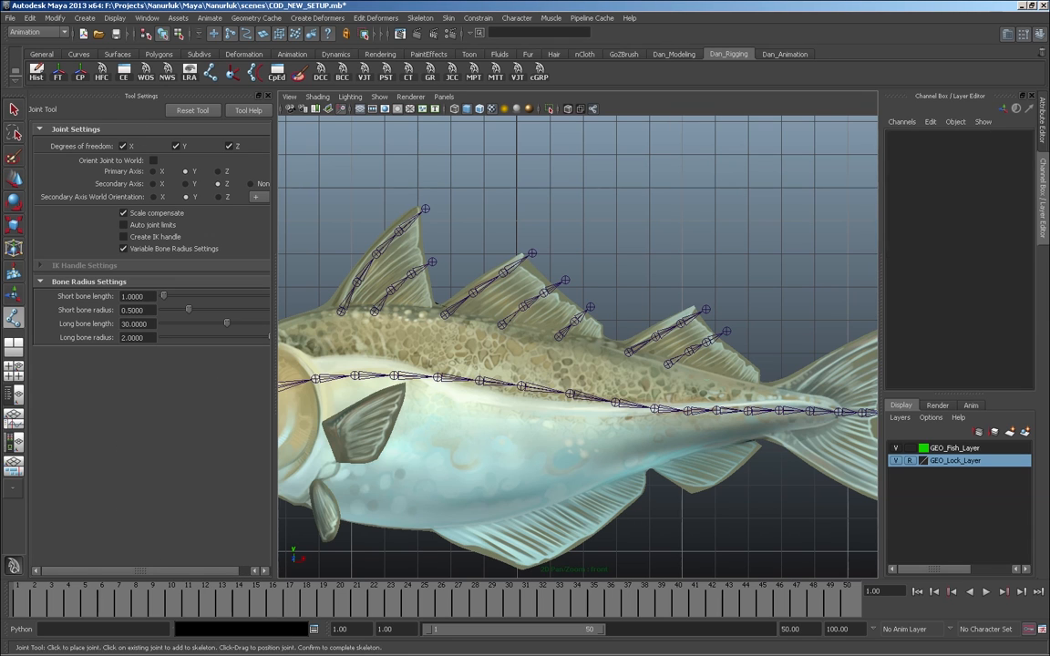
left_click(706, 376)
left_click(726, 364)
left_click(501, 325)
left_click_drag(501, 324, 497, 324)
- Try to build a six-joint chain along the upper edge of the tail fin, from its base to just past its tip
key("y")
mouse_move(788, 395)
middle_mouse_down("alt")
mouse_move(702, 351)
mouse_move(642, 355)
middle_mouse_up("alt")
left_click(642, 356)
left_click(667, 339)
left_click(692, 323)
left_click(721, 309)
left_click(752, 296)
left_click(782, 285)
key("Return")
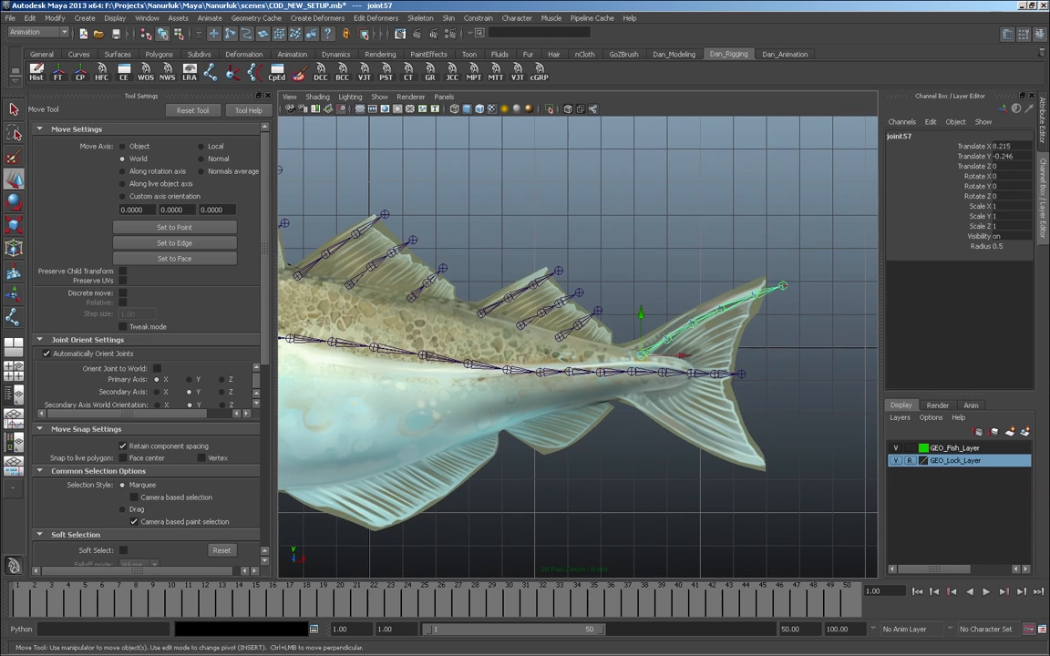
- Build a five-joint chain along the lower edge of the tail fin, from its base to just past its tip
key("y")
left_click(634, 398)
left_click(664, 417)
left_click(708, 443)
left_click(747, 460)
left_click(779, 467)
key("Return")
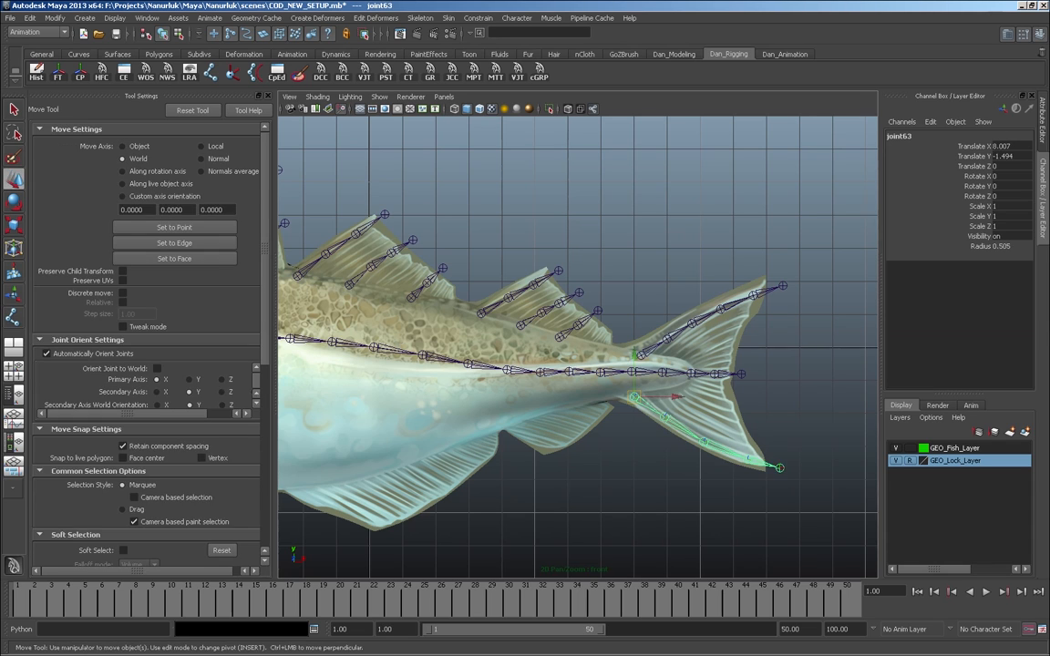
- Replace the chain along the tail fin's upper edge with a five-joint one, and move the lower-edge chain slightly up and toward the body
left_click(642, 355)
key("Delete")
key("y")
left_click(633, 355)
left_click(672, 331)
key("Return")
key("w")
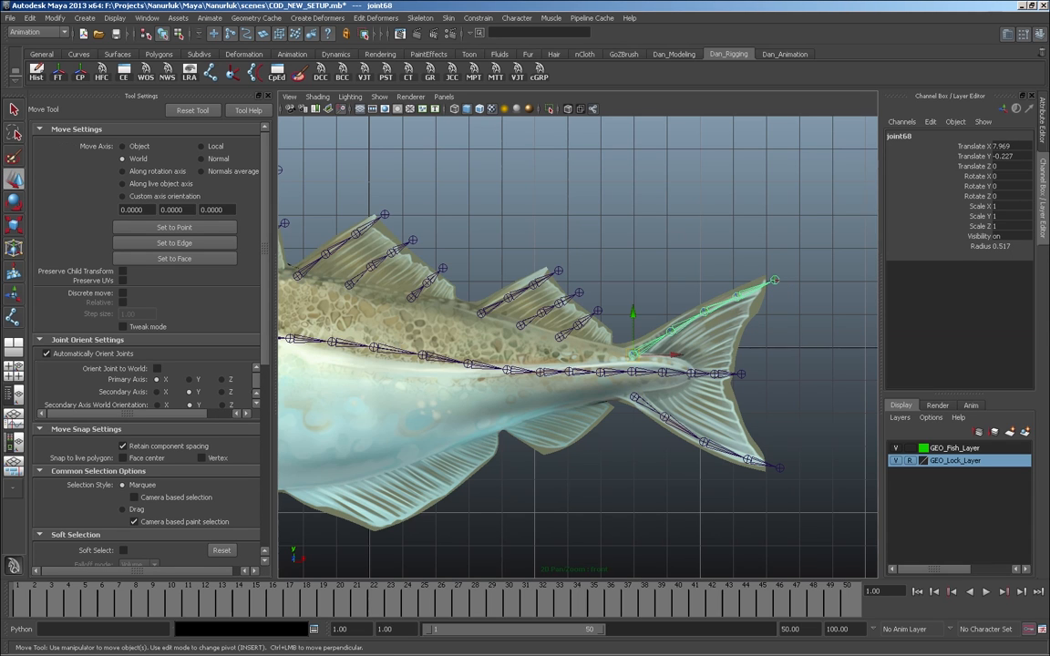
left_click(635, 397)
left_click_drag(634, 397, 630, 392)
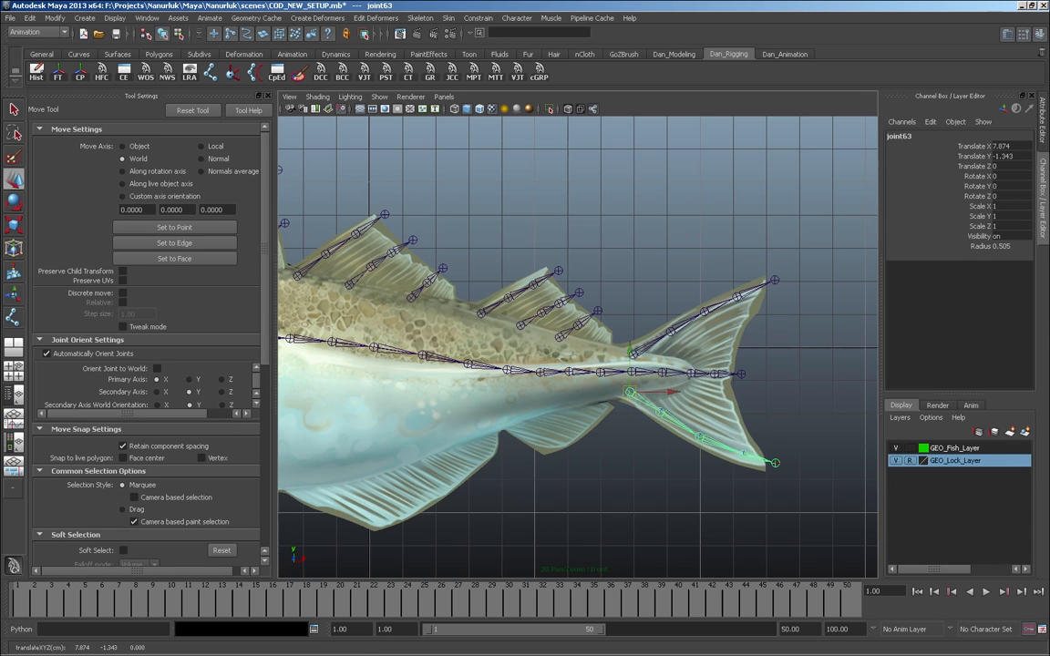
- Build a four-joint chain through the tail fin between the spine and the upper-edge chain, ending just past the trailing edge
key("backslash")
key("backslash")
right_click_drag(743, 453, 775, 453)
key("y")
left_click(636, 344)
left_click(671, 329)
left_click(705, 321)
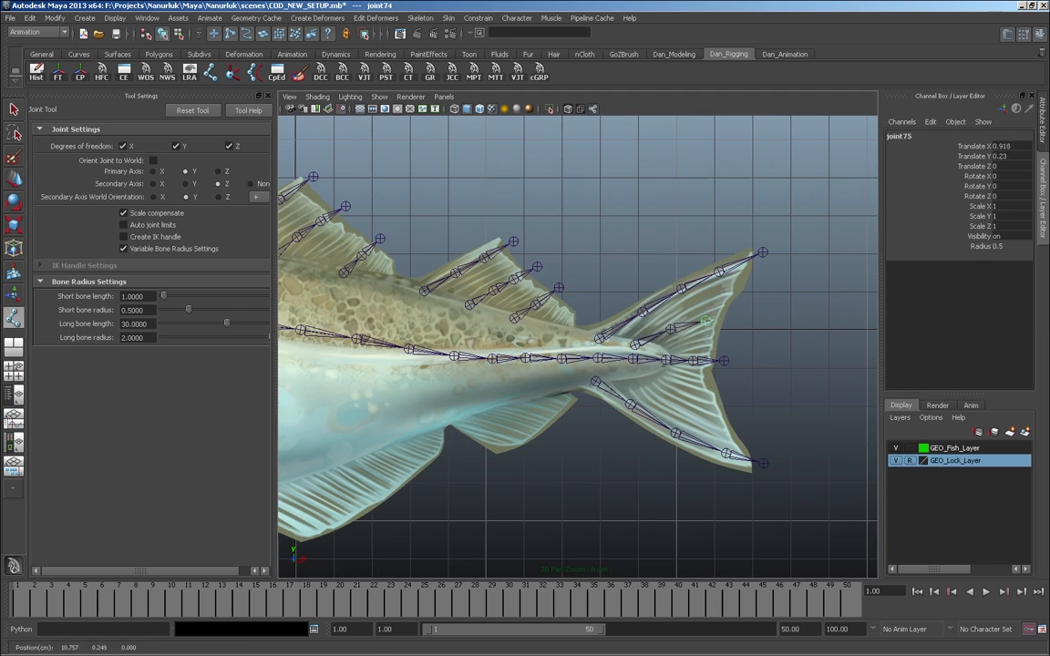
key("w")
key("y")
left_click(732, 319)
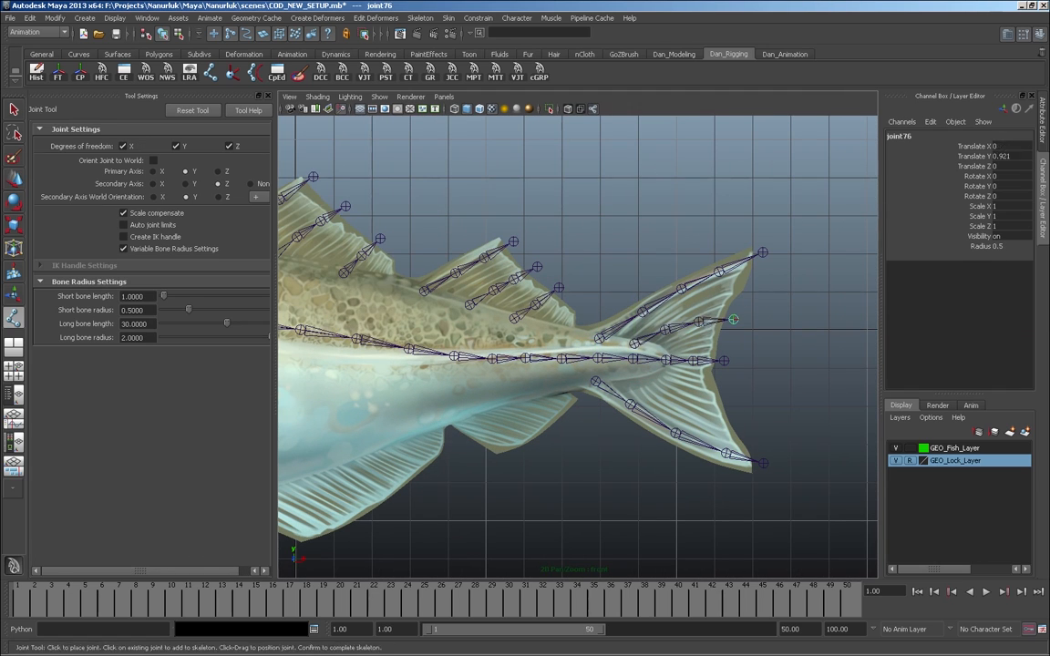
- Build a four-joint chain through the tail fin between the spine and the lower-edge chain, ending just past the trailing edge
key("y")
left_click(633, 379)
left_click(661, 392)
left_click(695, 403)
left_click(731, 409)
key("w")
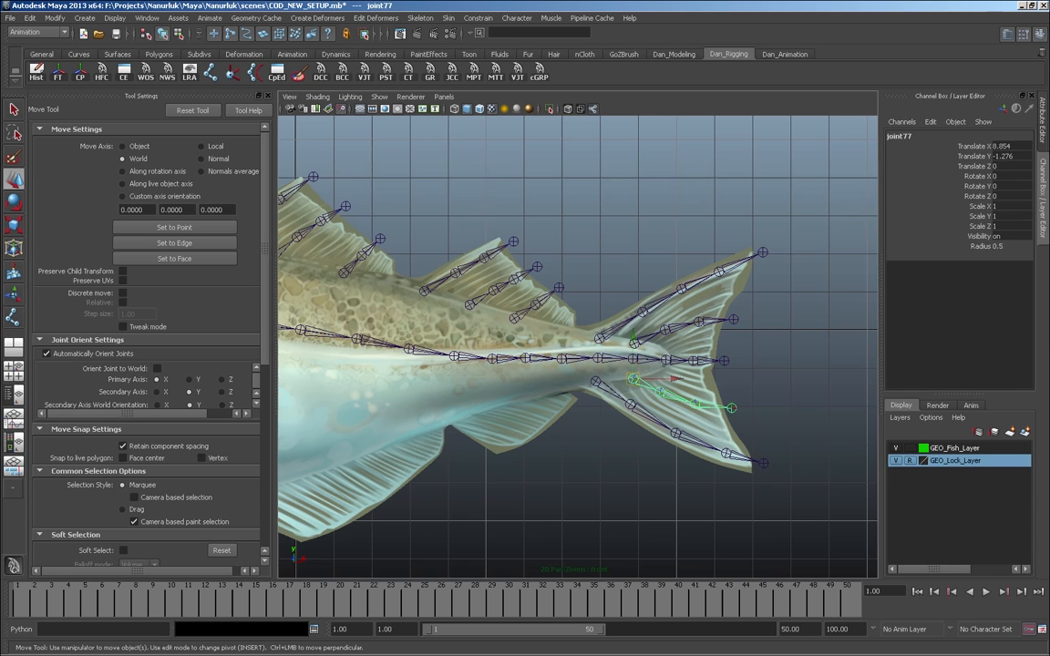
- Build a four-joint chain along the leading edge of the large front anal fin, from its base to its tip
key("Left")
key("Left")
key("Left")
key("Left")
middle_click_drag(511, 356, 722, 303, "alt")
right_click_drag(722, 302, 691, 303, "alt")
key("y")
left_click(477, 409)
left_click(506, 424)
left_click(535, 435)
left_click(564, 449)
key("Return")
- Build a four-joint chain through the front anal fin, just behind the leading-edge chain
key("y")
left_click(519, 402)
left_click(543, 414)
left_click(566, 425)
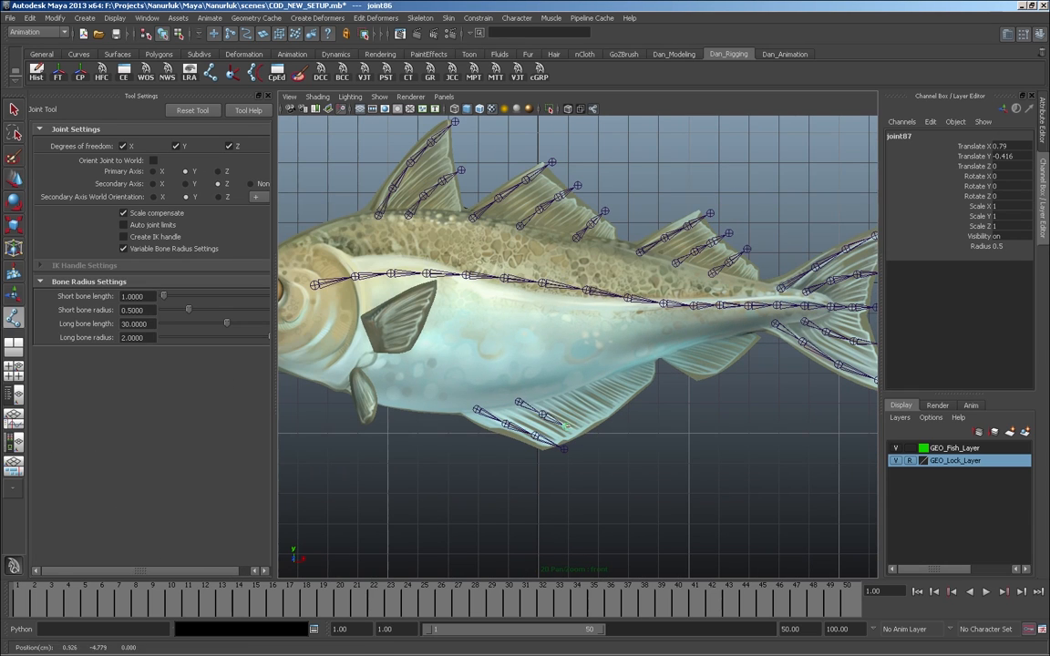
- Build a three-joint chain through the front anal fin behind its second chain, from the base to the outer edge
left_click(565, 390)
left_click(590, 403)
left_click(616, 416)
key("Return")
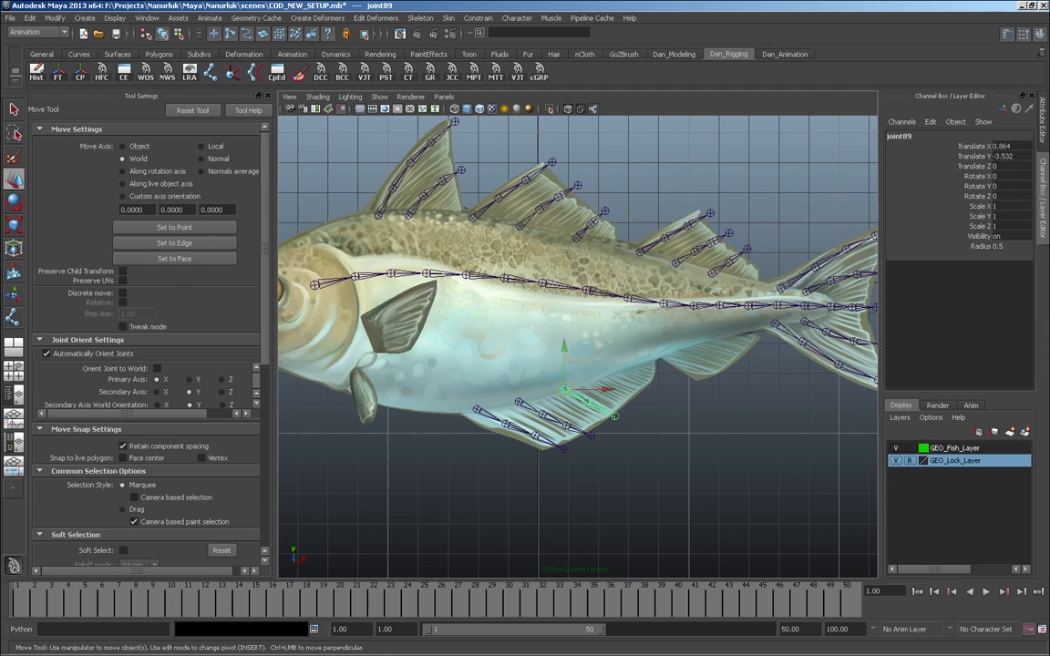
- Build a three-joint chain in the rear of the front anal fin, from its base to its outer edge
key("y")
left_click(603, 375)
left_click(621, 386)
left_click(642, 395)
key("Return")
- Shift the three rear chains of the front anal fin slightly up and toward the tail to even their spacing
left_click_drag(565, 390, 571, 386)
left_click(519, 402)
left_click_drag(519, 402, 526, 399)
left_click_drag(604, 376, 608, 373)
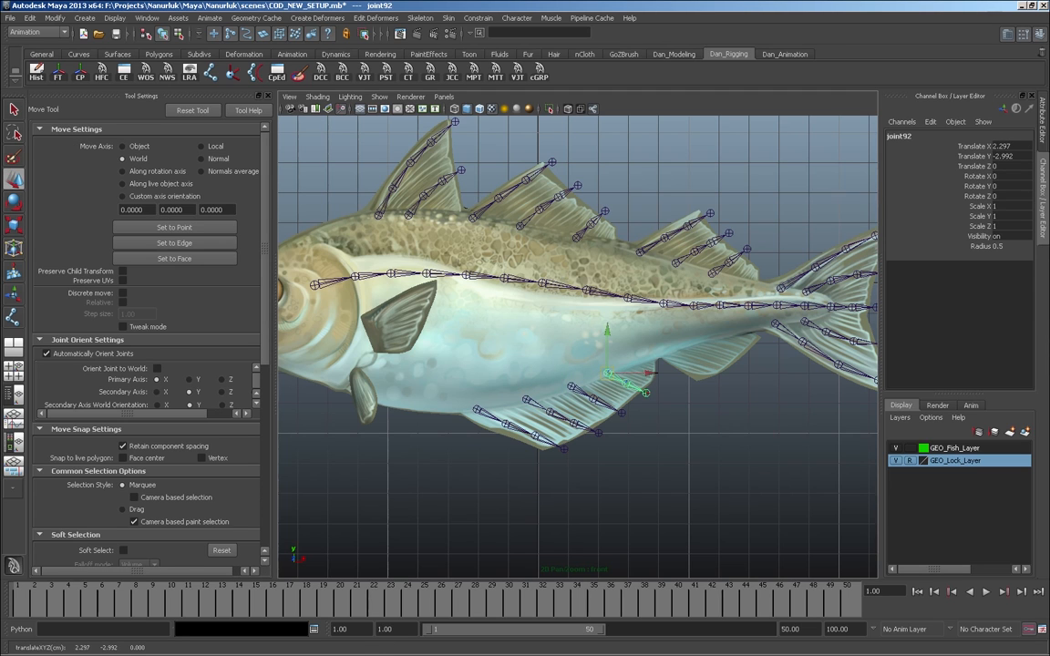
- Build a three-joint chain along the leading edge of the second anal fin, from its base to just past its tip
key("y")
left_click(663, 353)
left_click(710, 370)
left_click(723, 373)
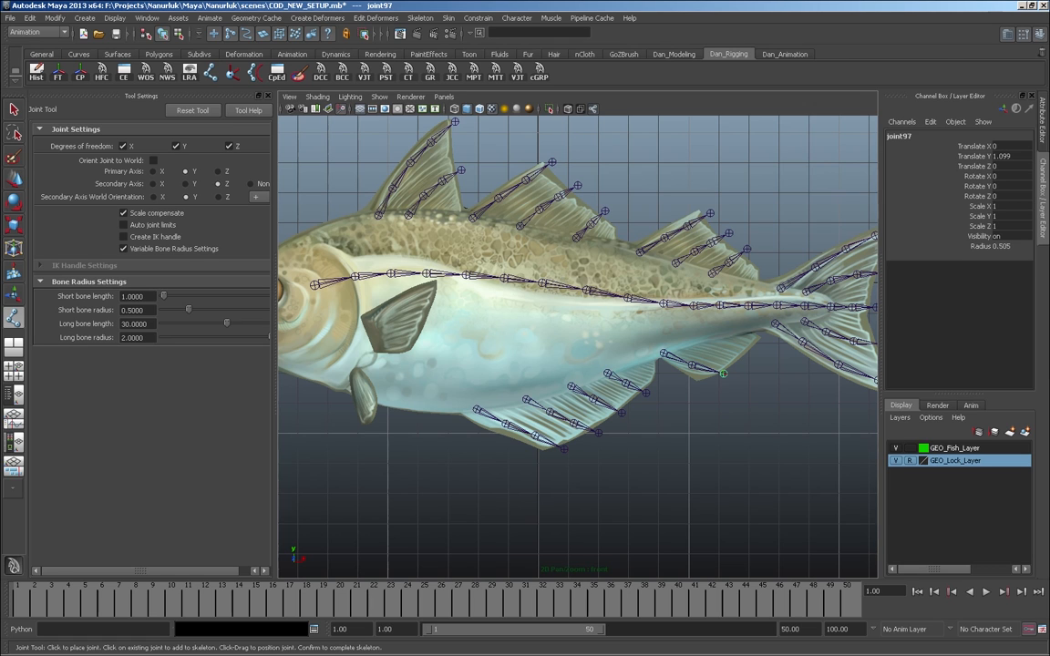
- Build a three-joint chain through the middle of the second anal fin, from its base to its outer edge
key("Return")
key("y")
left_click(695, 341)
left_click(720, 350)
left_click(745, 359)
key("Return")
- Build a short two-joint chain in the rear of the second anal fin, from its base to its outer edge
key("y")
left_click(733, 333)
left_click(762, 341)
key("Return")
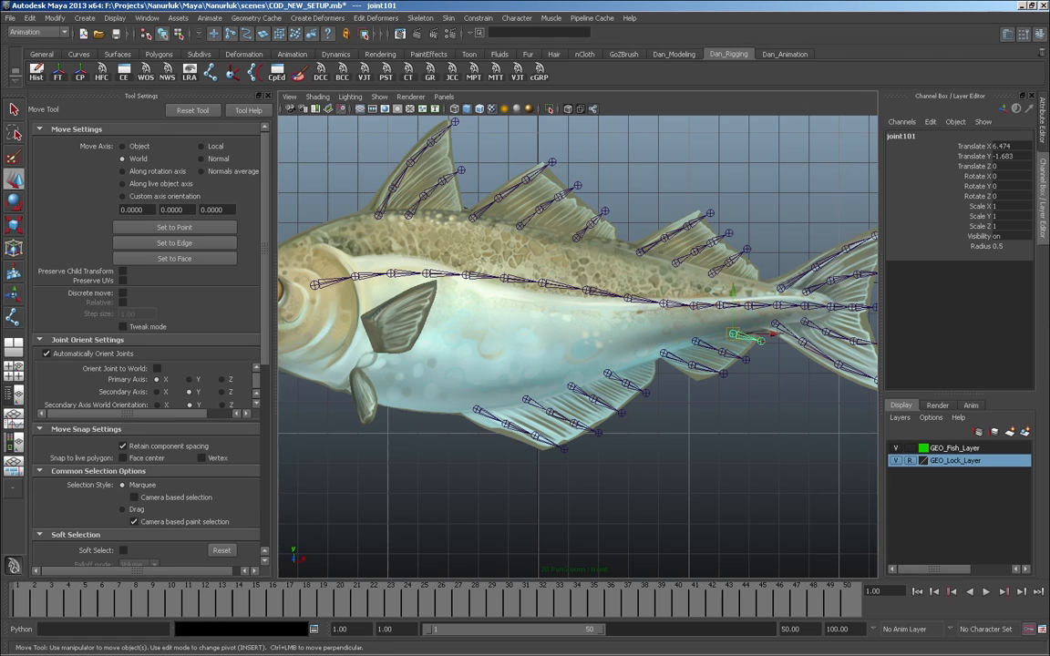
- Build a six-joint chain from just ahead of the pectoral fin's base along its upper edge to the tip
middle_click_drag(577, 346, 700, 371, "alt")
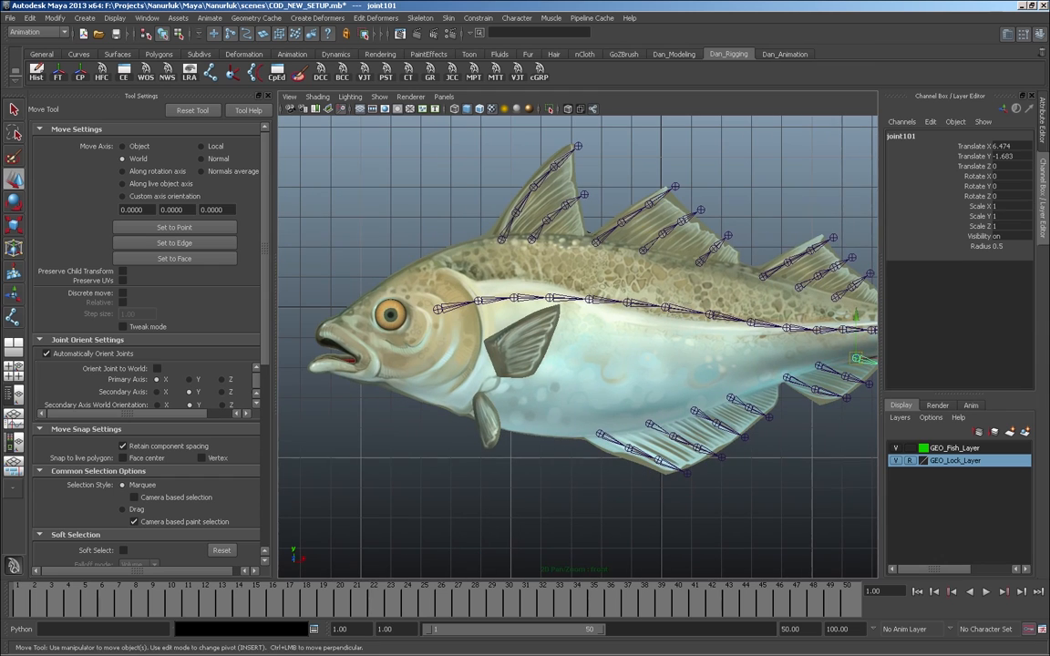
key("y")
left_click(476, 346)
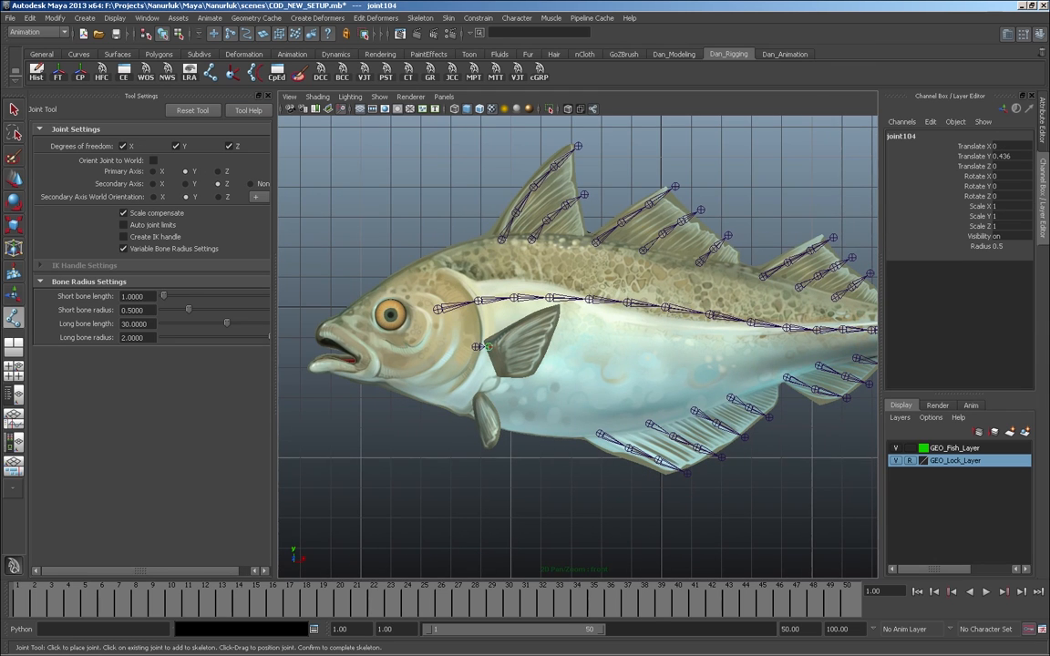
left_click(515, 332)
left_click(538, 320)
left_click(566, 308)
key("Return")
- Build a four-joint chain through the middle of the pectoral fin, from its base to its outer edge
key("y")
left_click(496, 356)
left_click(514, 352)
left_click(532, 350)
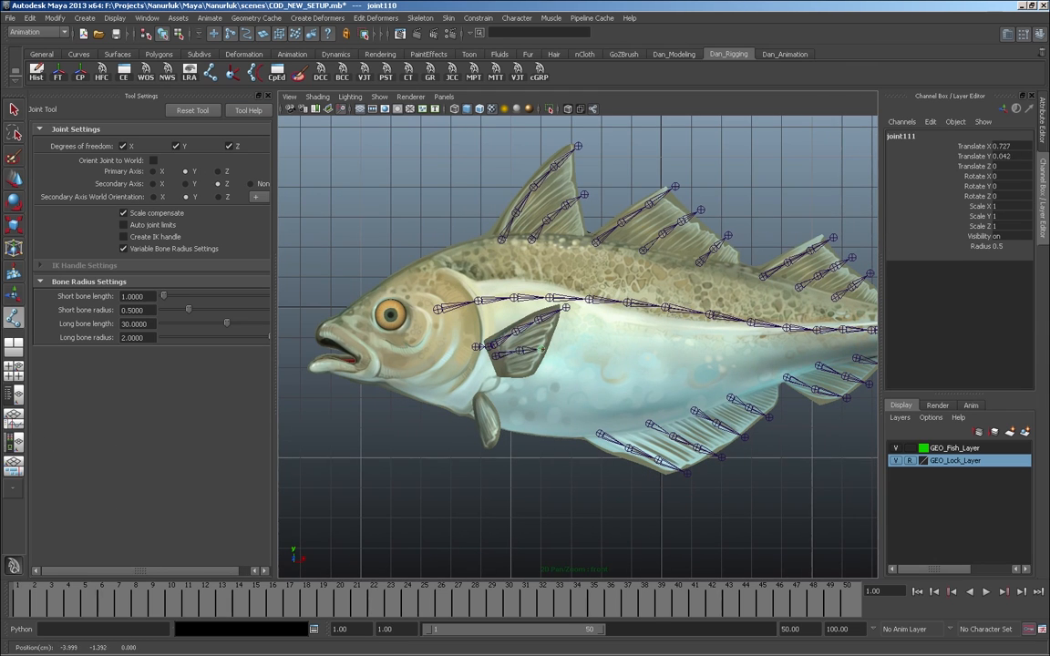
left_click(554, 349)
key("Return")
- Build a four-joint chain along the lower edge of the pectoral fin, from its base to just past its outer edge
key("y")
left_click(497, 369)
left_click(516, 369)
left_click(531, 369)
left_click(545, 370)
key("Return")
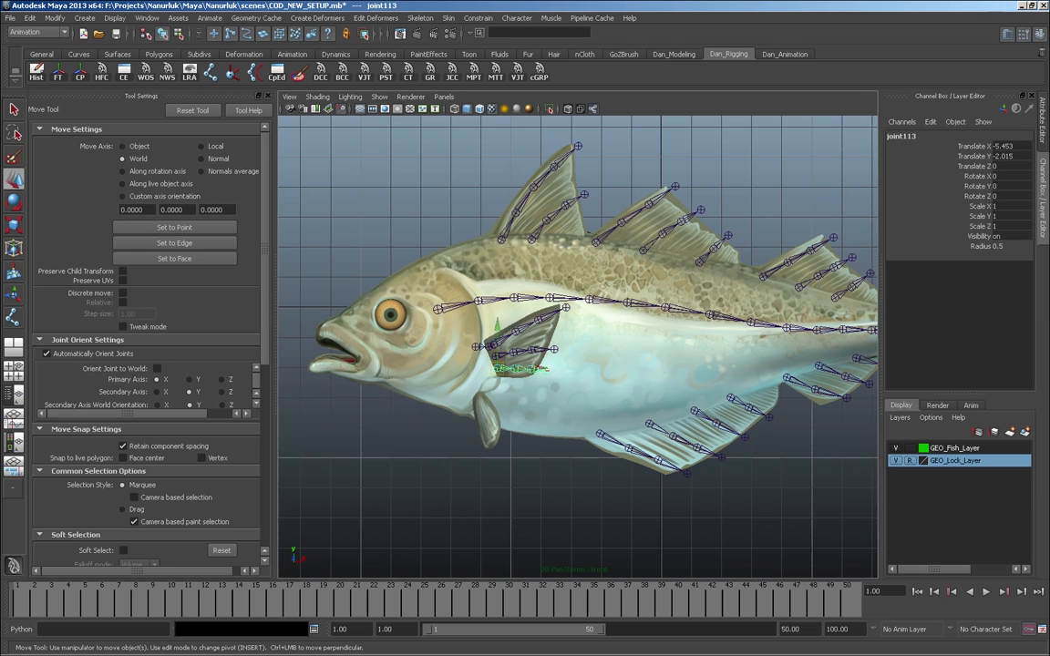
- Build a five-joint chain down the small pelvic fin, from its base on the belly to its tip
key("y")
left_click(474, 394)
left_click(493, 449)
key("Return")
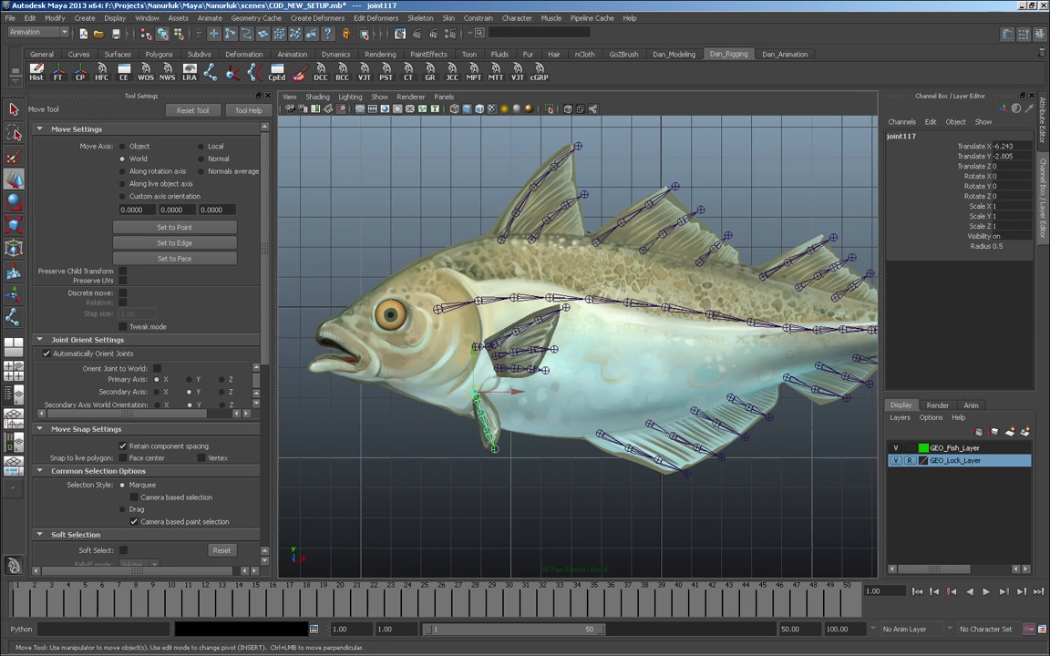
- Build a six-joint chain from the cheek behind the eye along the lower jaw to the tip of the lower lip
key("y")
left_click(438, 336)
left_click(384, 371)
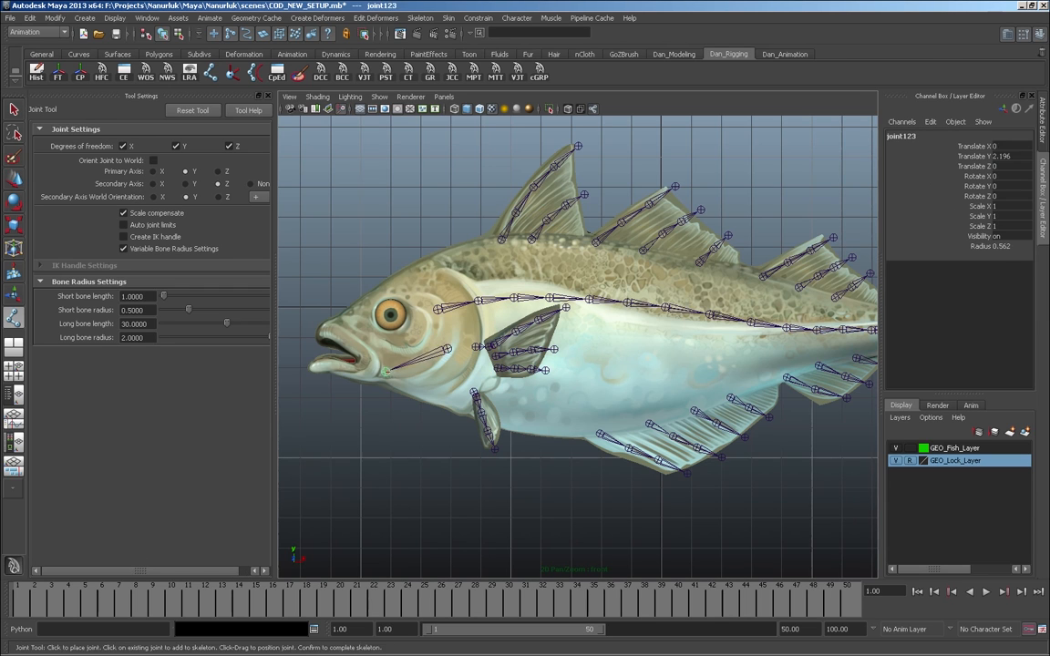
left_click(351, 371)
key("Return")
- Build a four-joint chain along the upper jaw, from the corner of the mouth to the tip of the snout
left_click(369, 351)
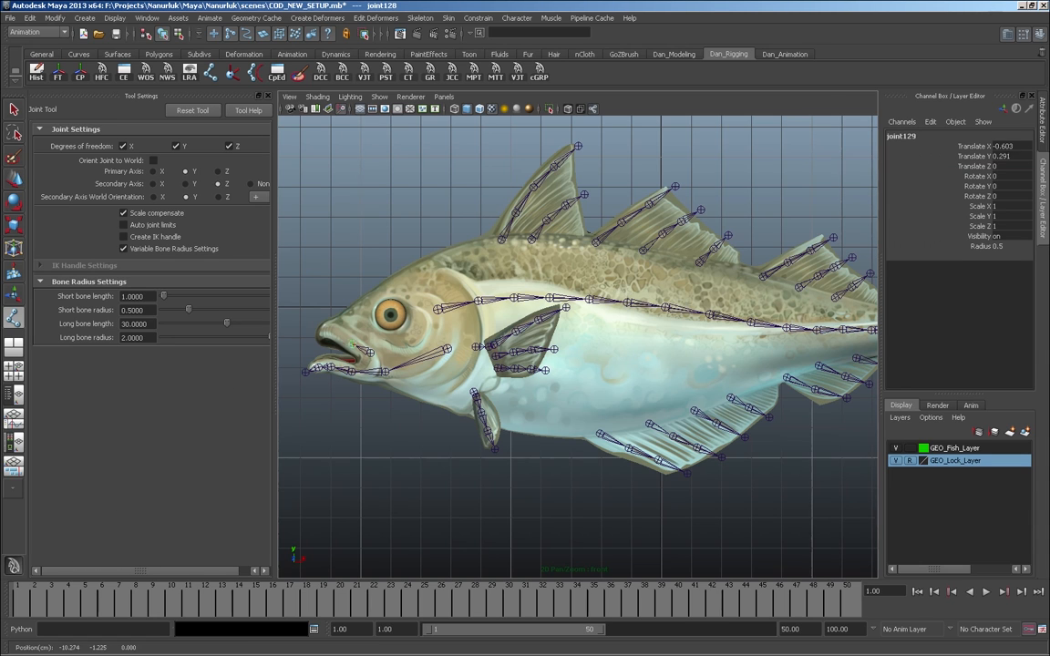
left_click(311, 335)
key("Return")
key("w")
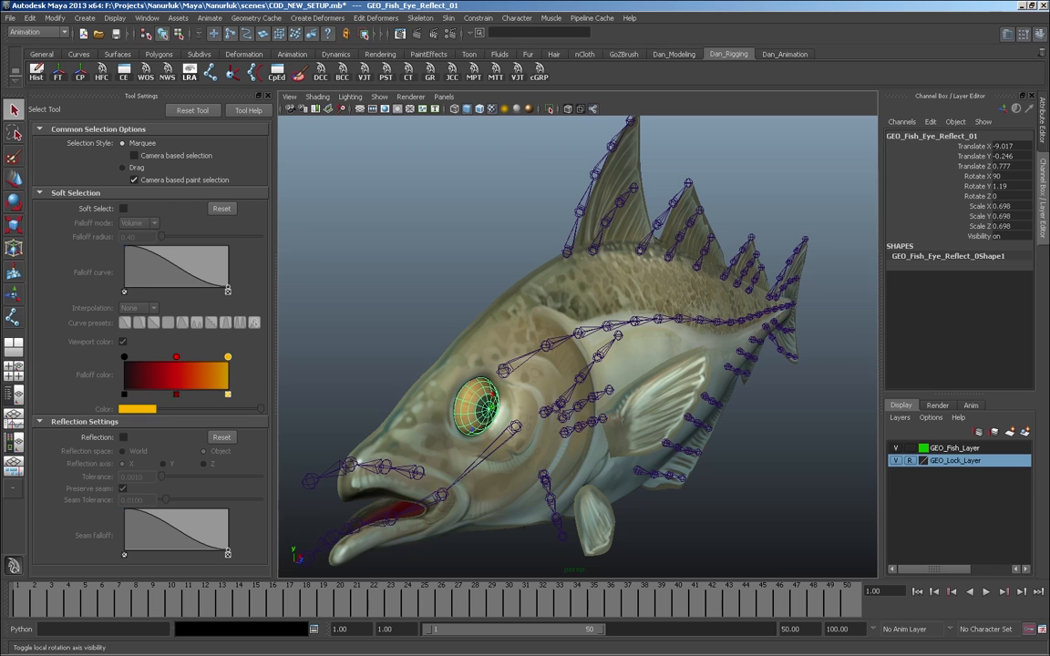
- Start a joint chain at the center of the eye geometry in the wireframe front view
right_click_drag(510, 364, 620, 365, "alt")
left_click_drag(428, 351, 656, 351, "alt")
middle_click_drag(657, 351, 638, 347, "alt")
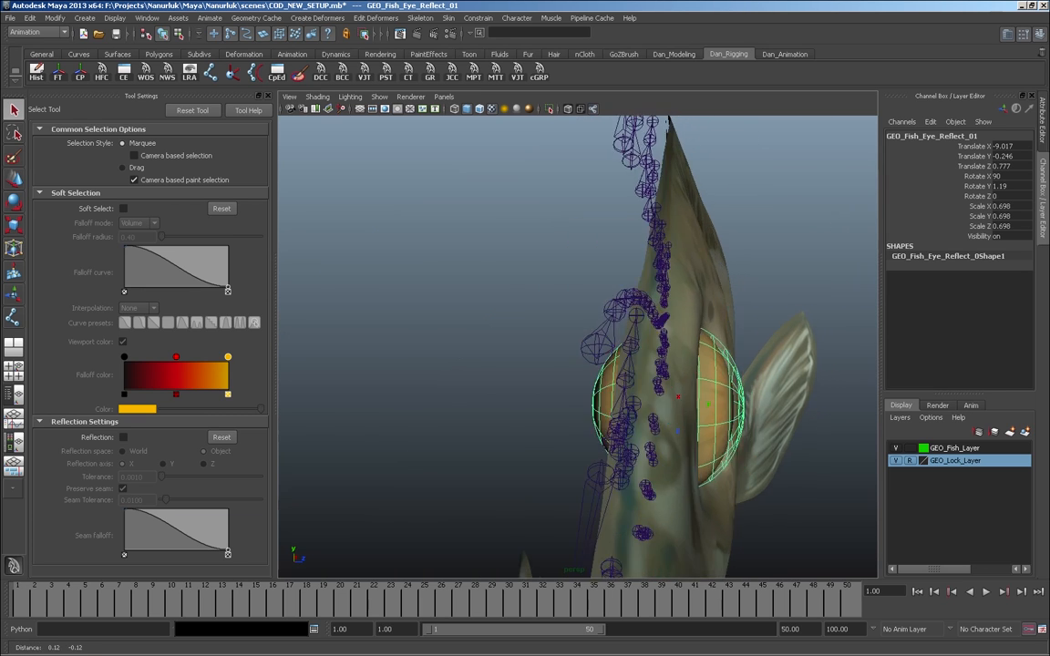
left_click_drag(638, 346, 447, 456, "alt")
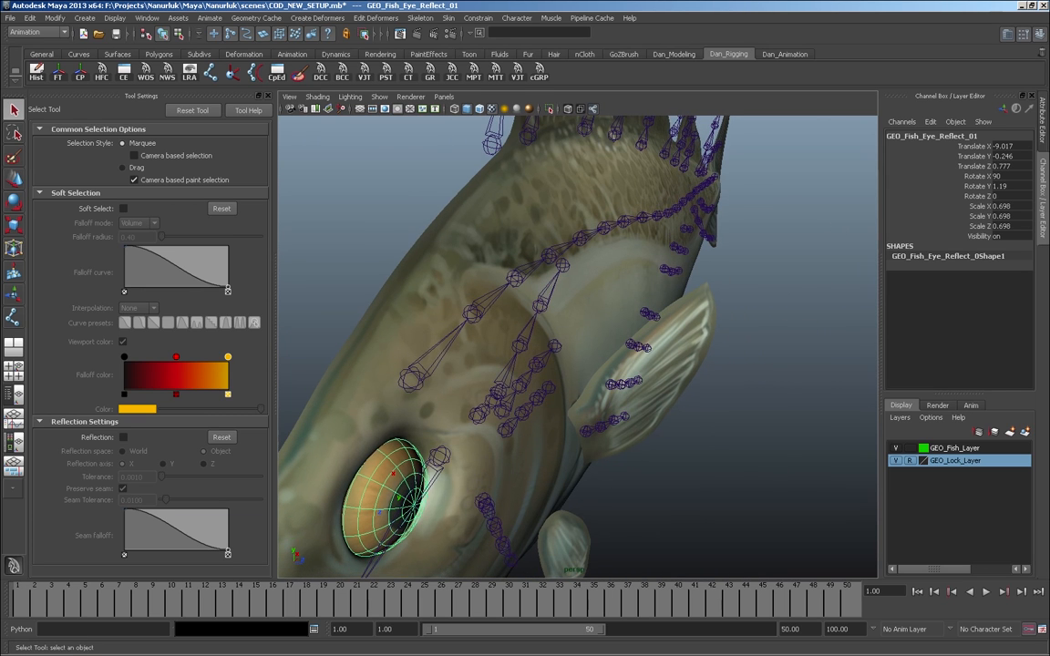
key("4")
mouse_move(510, 382)
left_mouse_down("alt")
mouse_move(556, 351)
mouse_move(520, 374)
left_mouse_up("alt")
key("space")
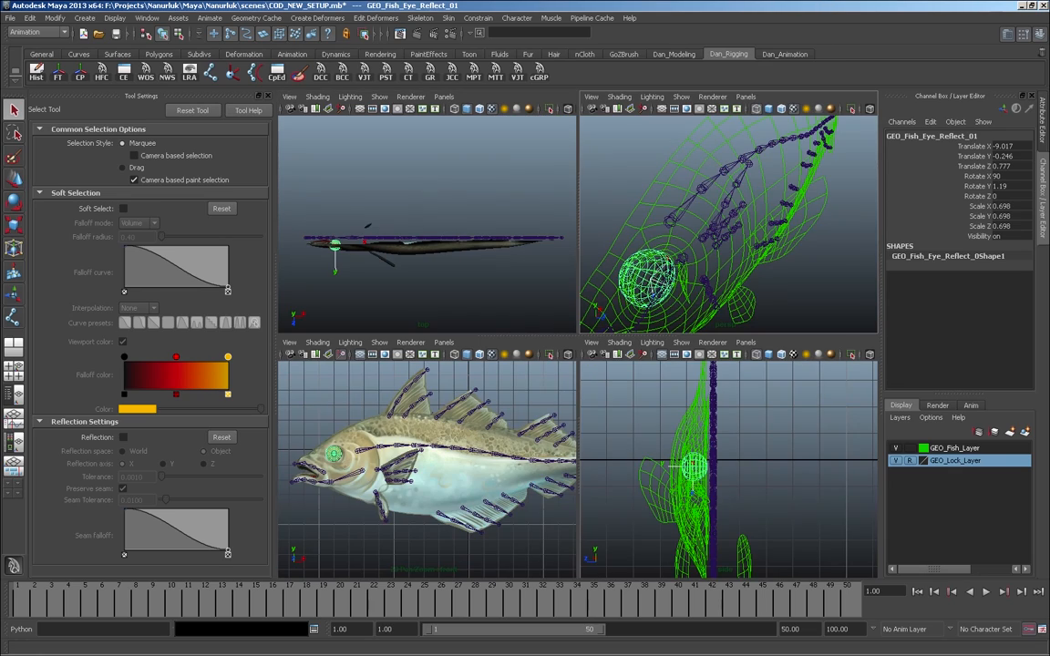
key("space")
key("f")
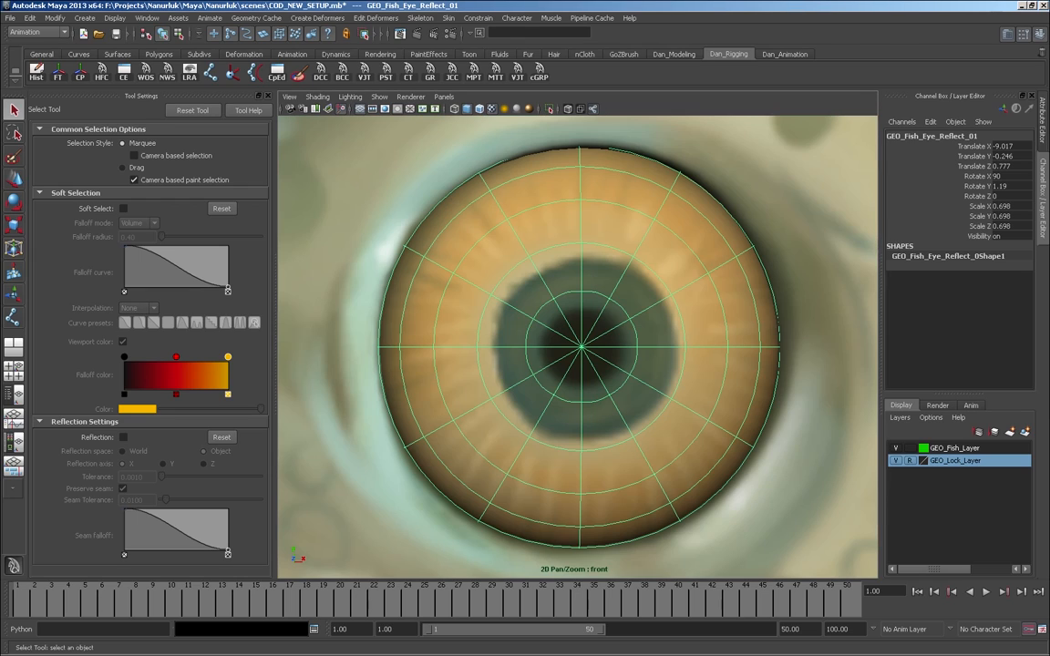
key("4")
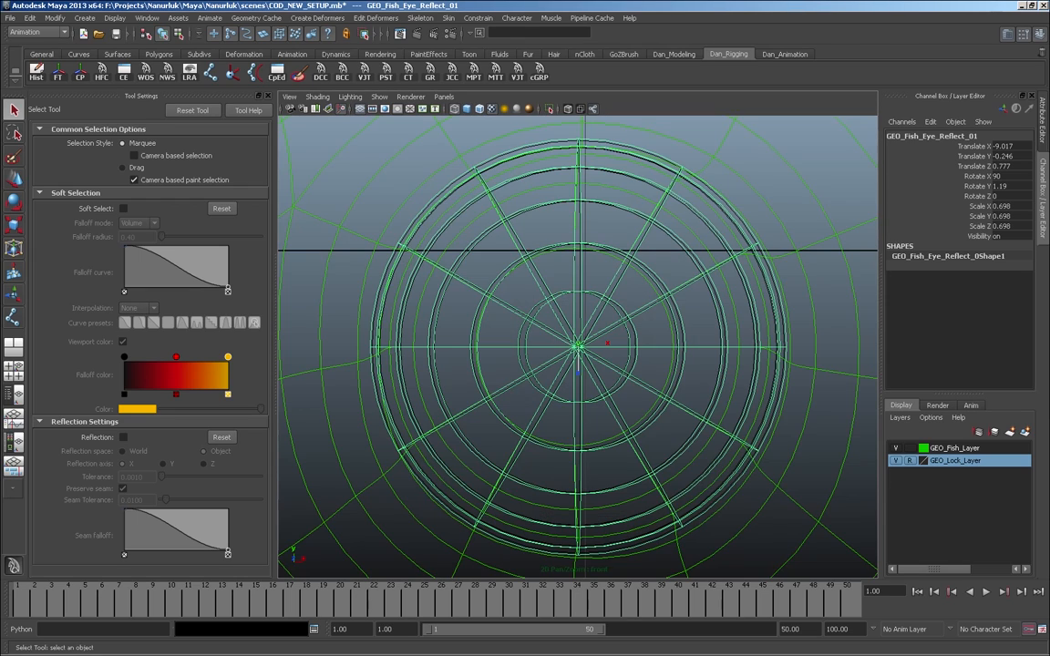
right_click_drag(578, 347, 499, 346, "alt")
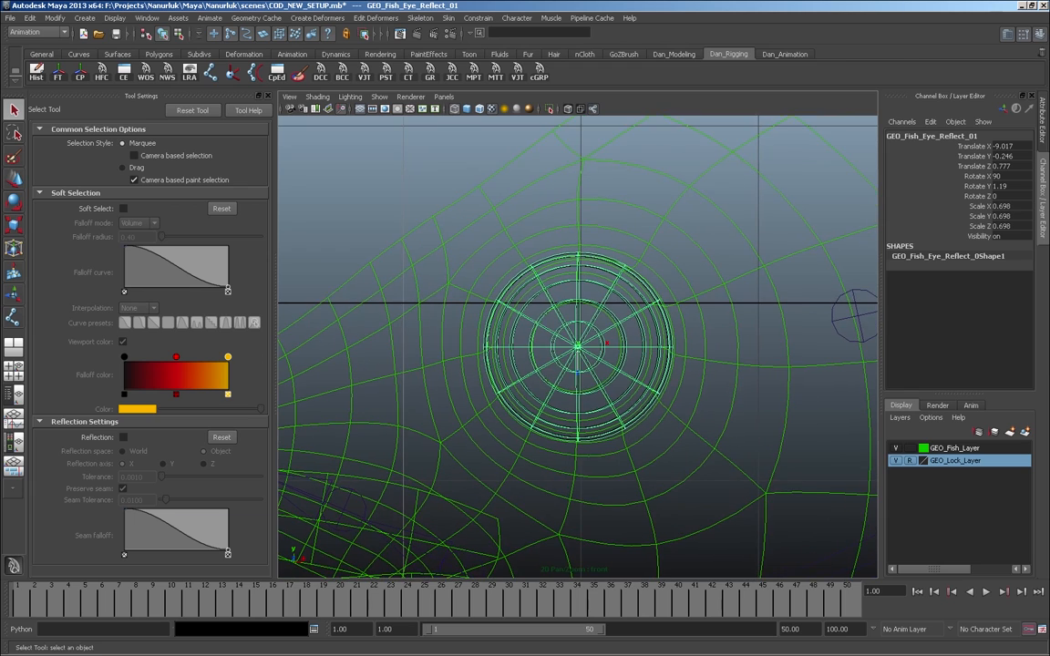
key("5")
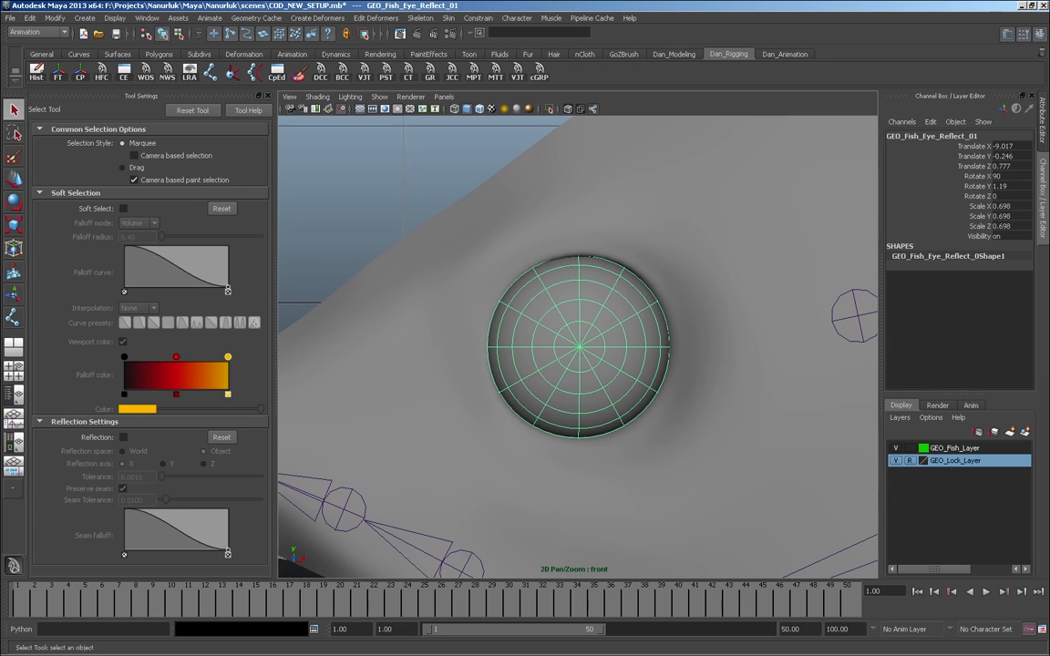
left_click(209, 71)
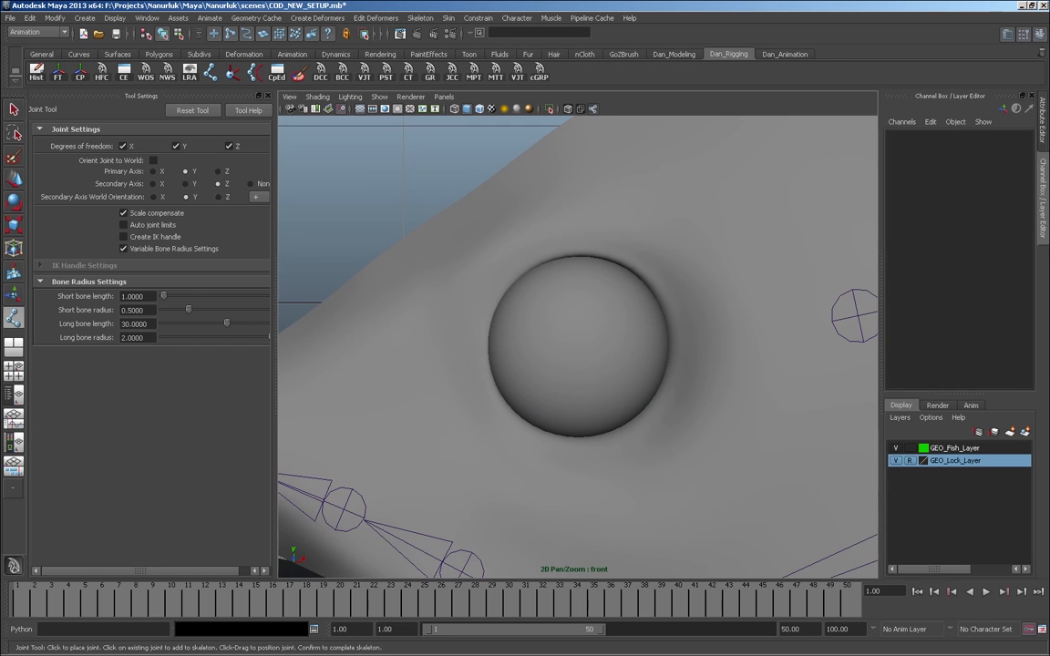
key("4")
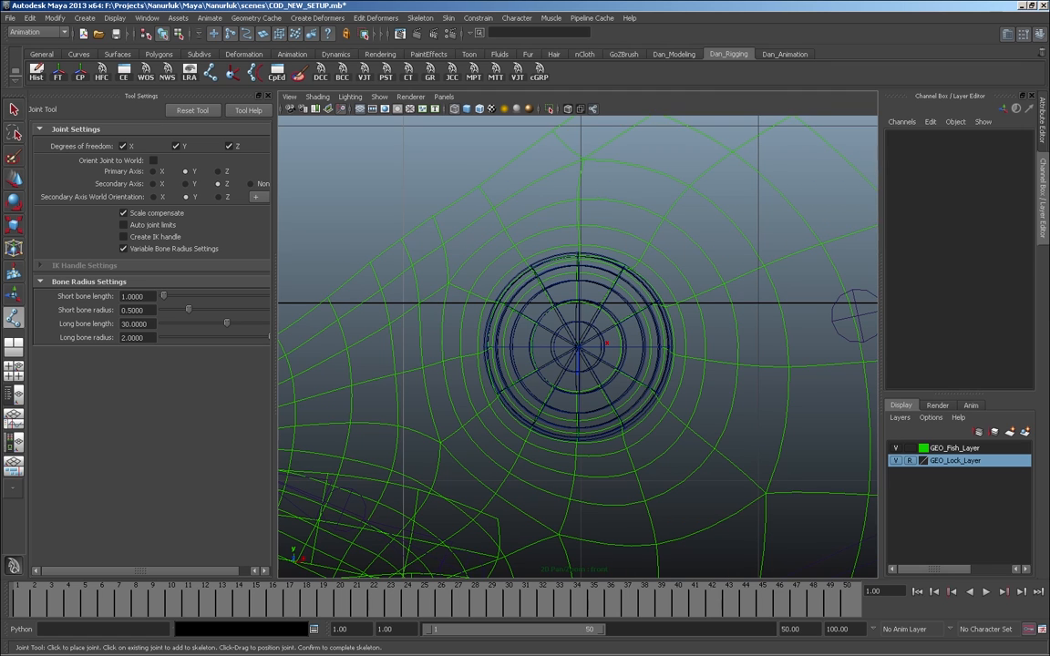
left_click(579, 346)
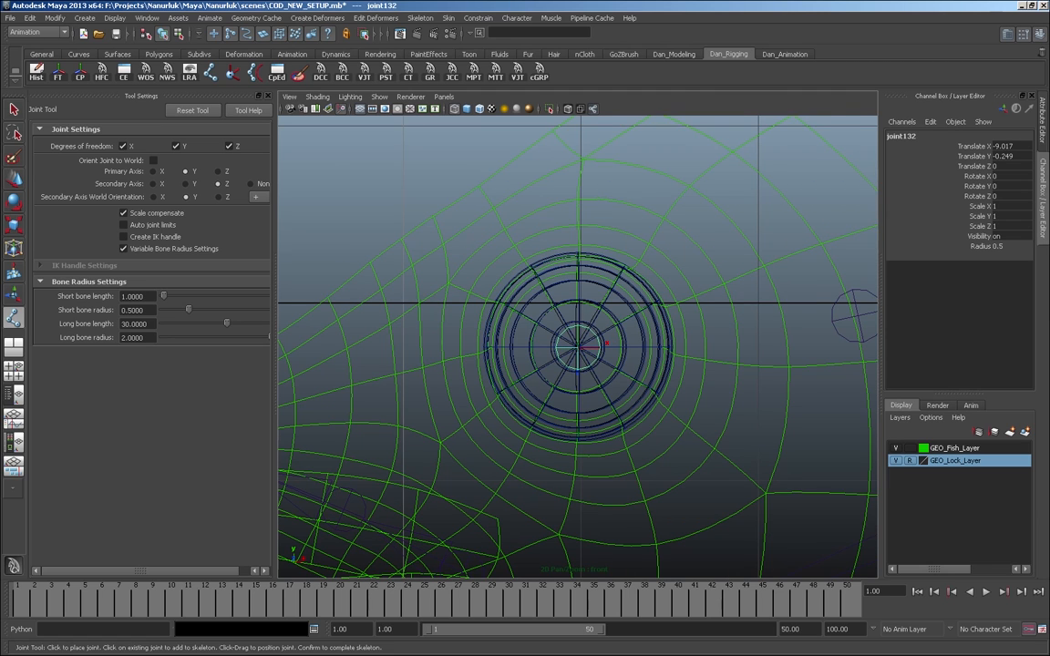
- Extend the eye chain in the perspective view with a joint at the eyeball's center and an end joint at its outer surface
key("space")
key("space")
left_click_drag(578, 346, 582, 321, "alt")
left_click(449, 408)
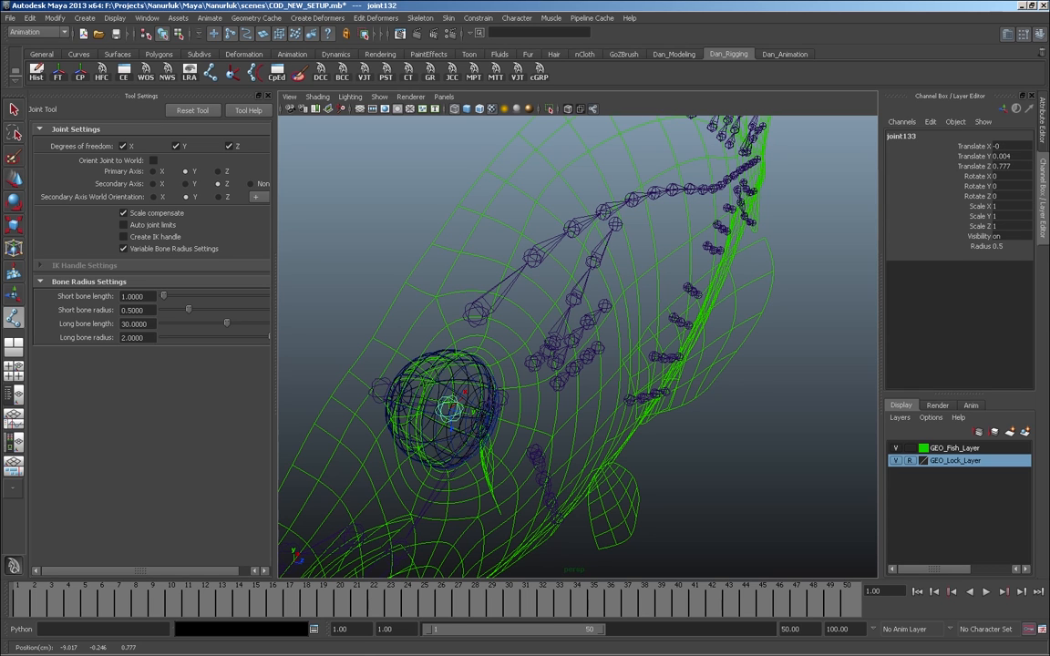
right_click_drag(547, 365, 483, 365, "alt")
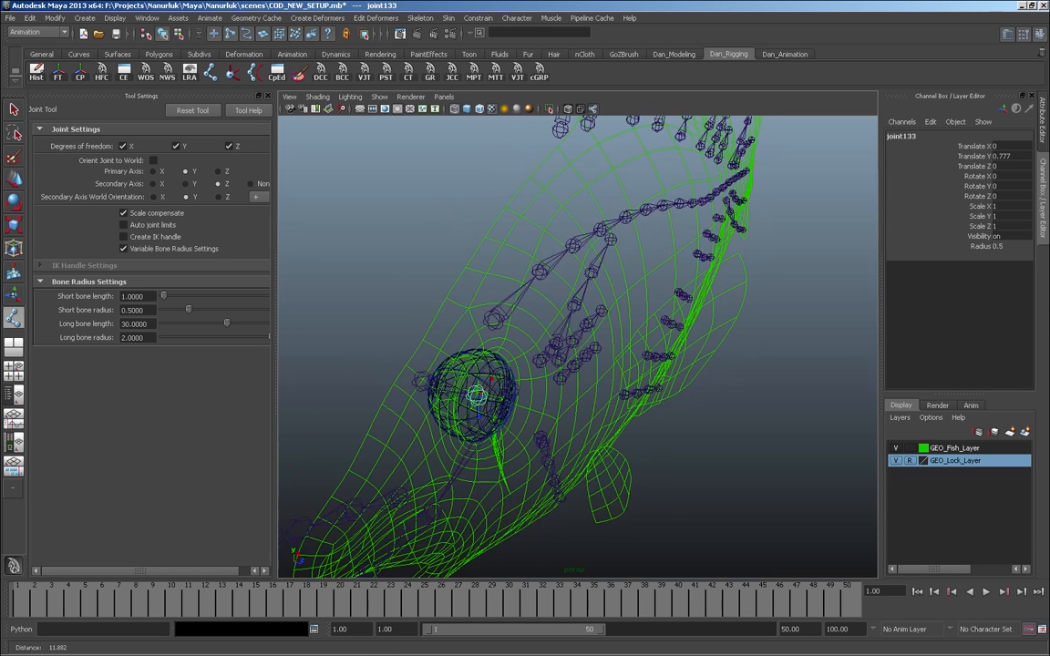
left_click_drag(483, 364, 556, 356, "alt")
right_click_drag(556, 355, 638, 355, "alt")
left_click_drag(638, 355, 574, 357, "alt")
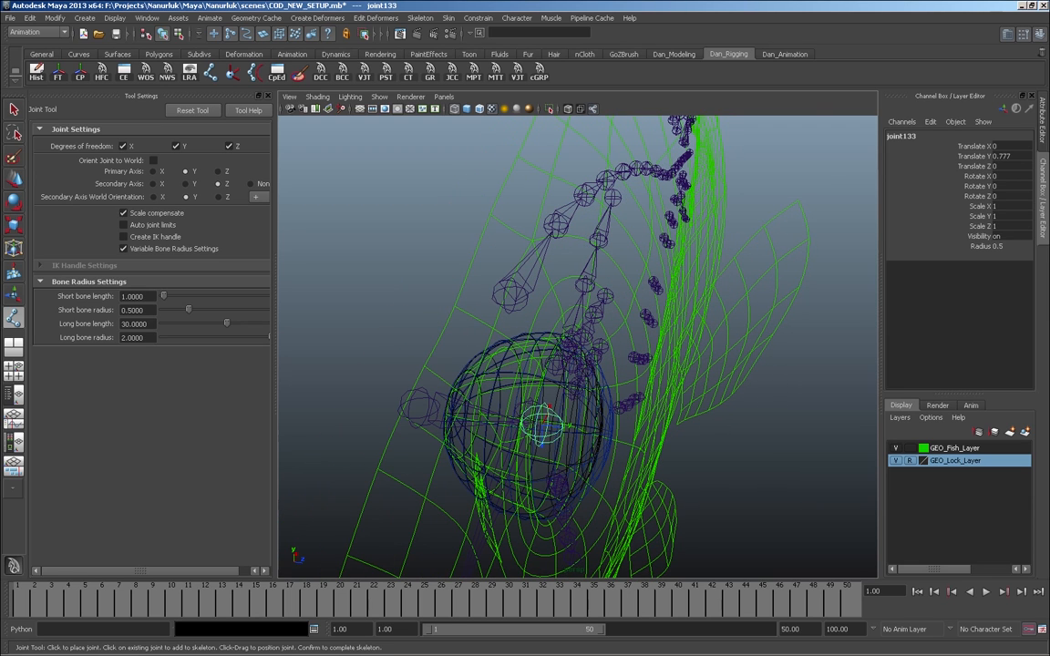
left_click(611, 433)
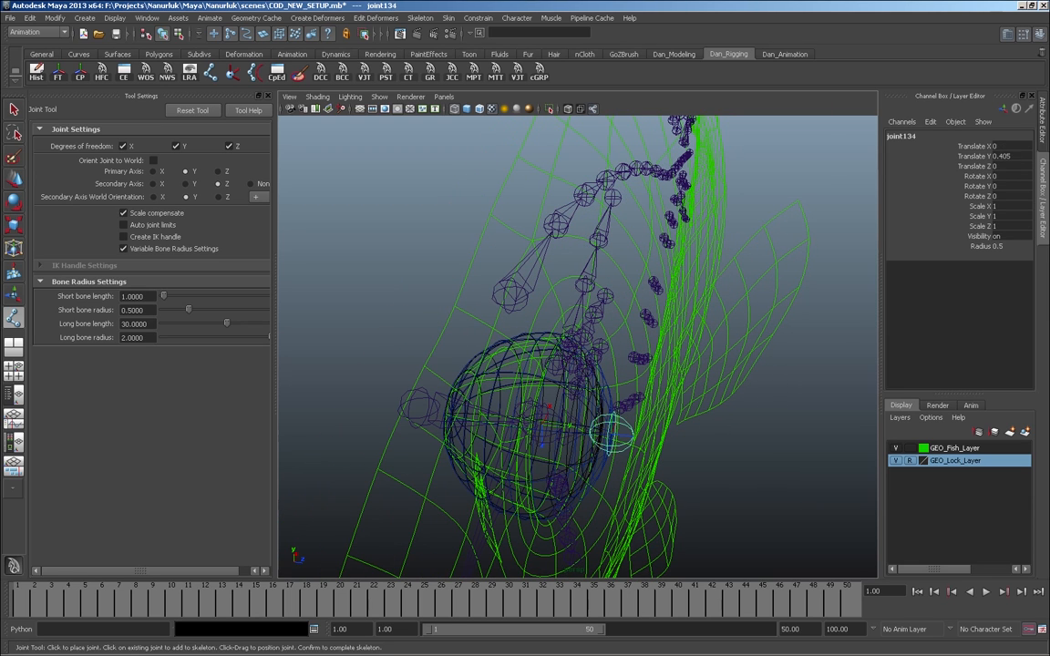
- Build a two-joint chain in the front view from the cheek behind the eye up to the upper part of the gill cover
left_click_drag(575, 357, 424, 323, "alt")
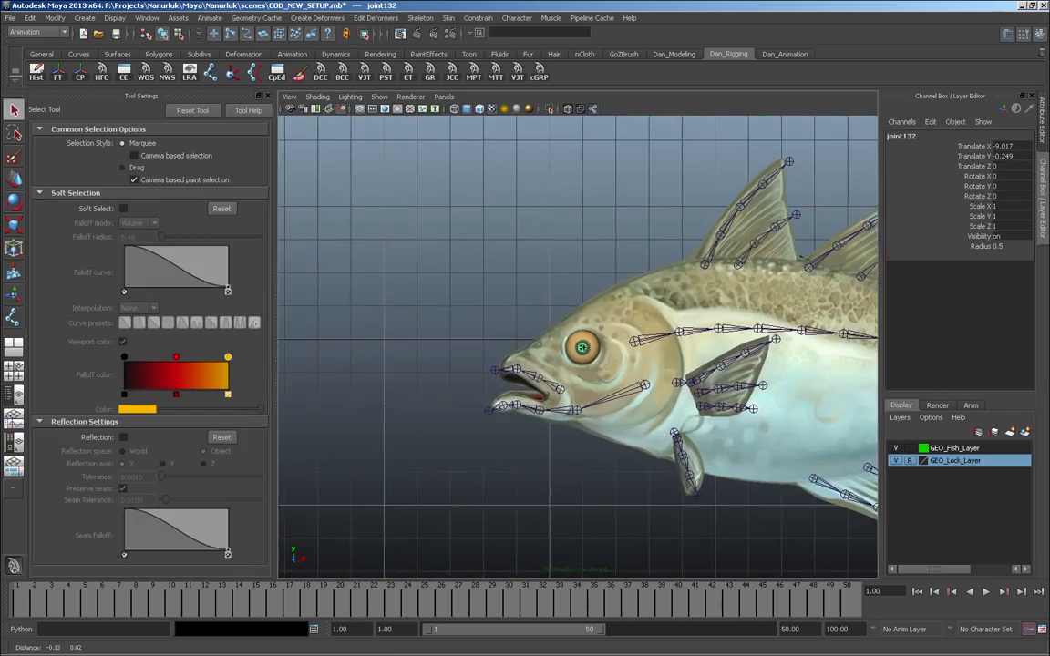
scroll(578, 346, "up", 6)
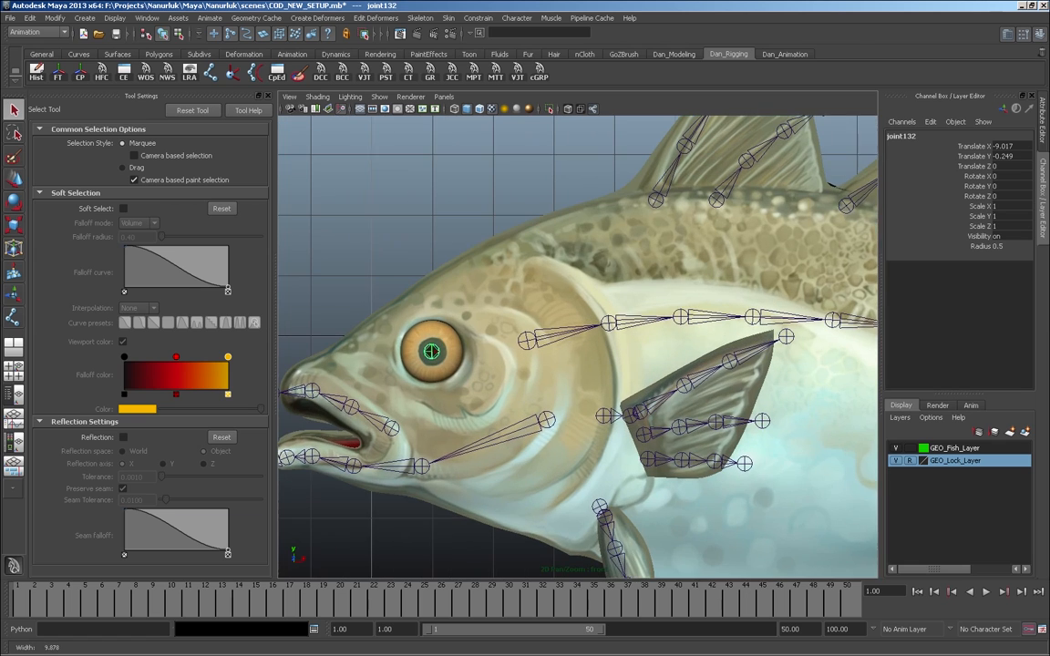
left_click(211, 72)
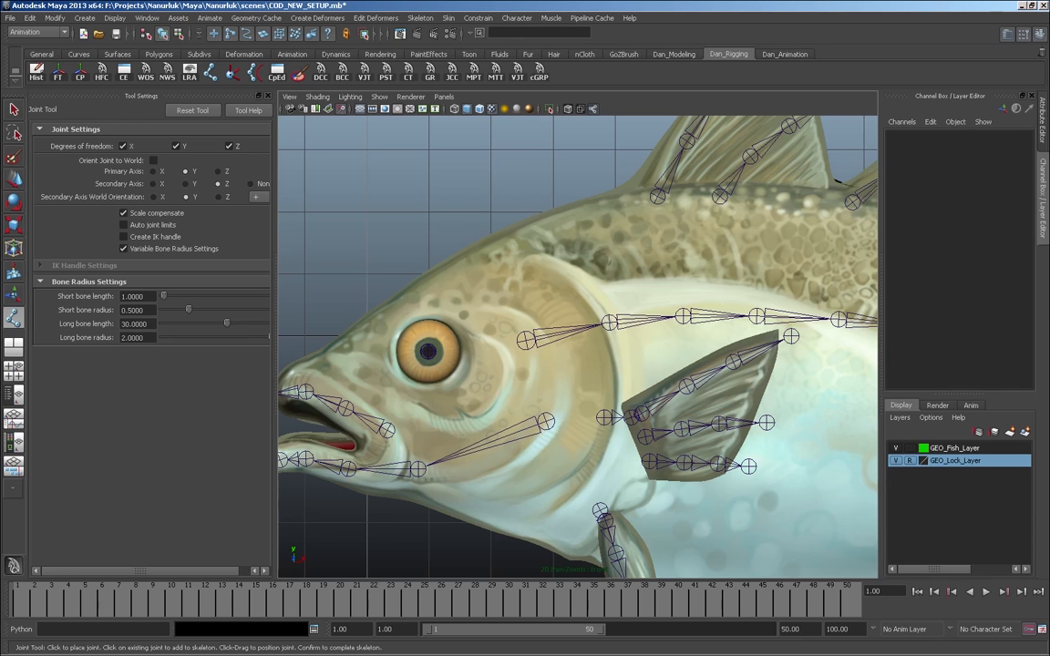
left_click(547, 386)
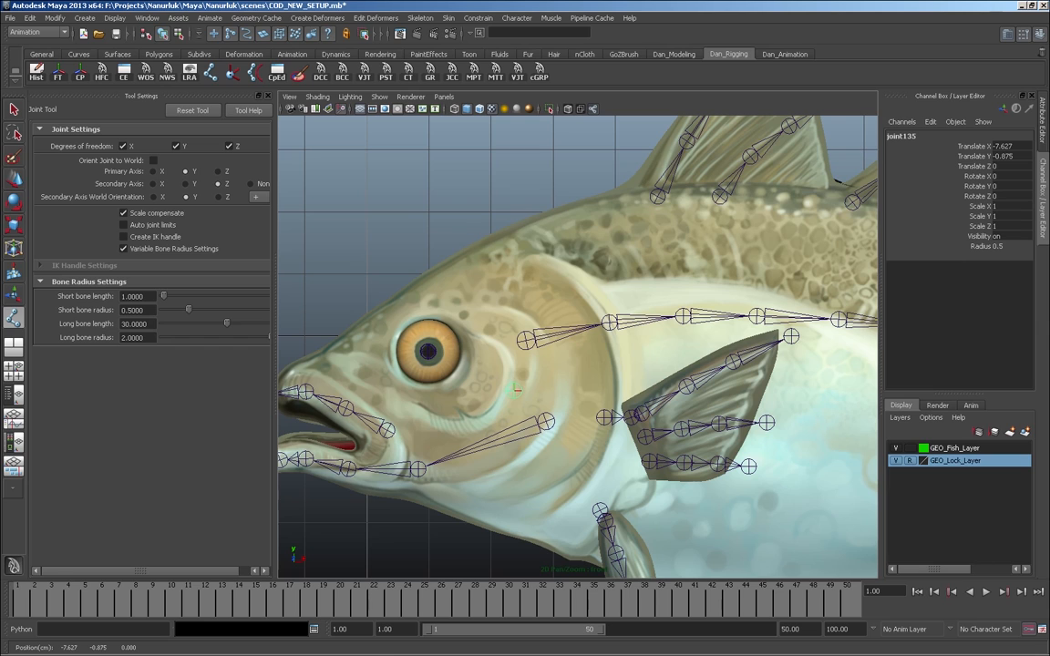
left_click_drag(543, 288, 547, 282)
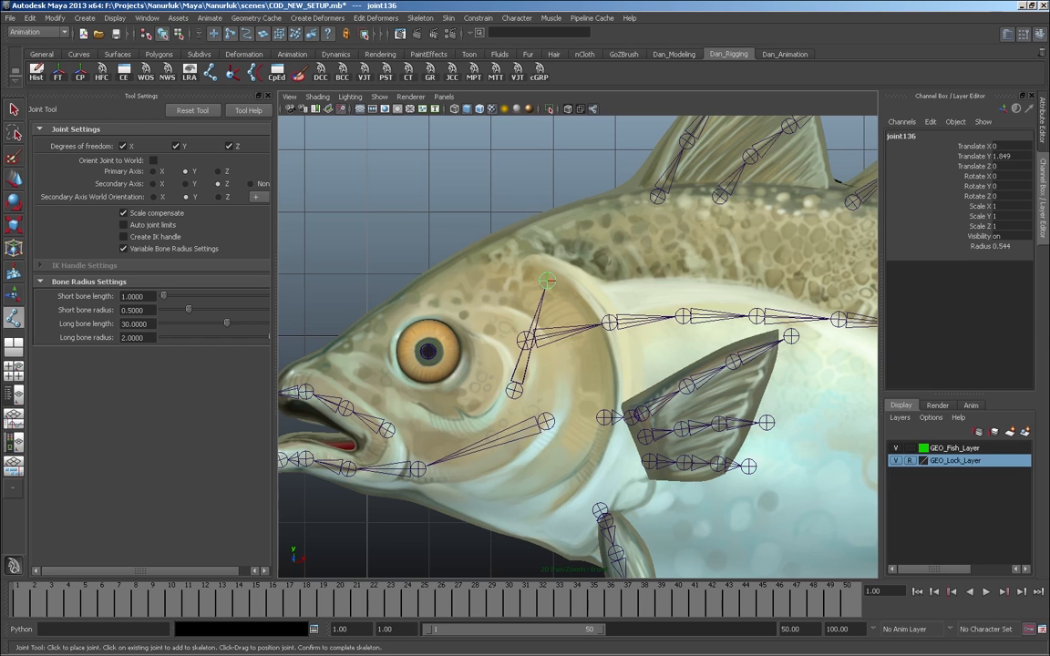
key("q")
- Place two separate single joints near the gill cover's rear edge, one at mid-height and one at its lower end
key("y")
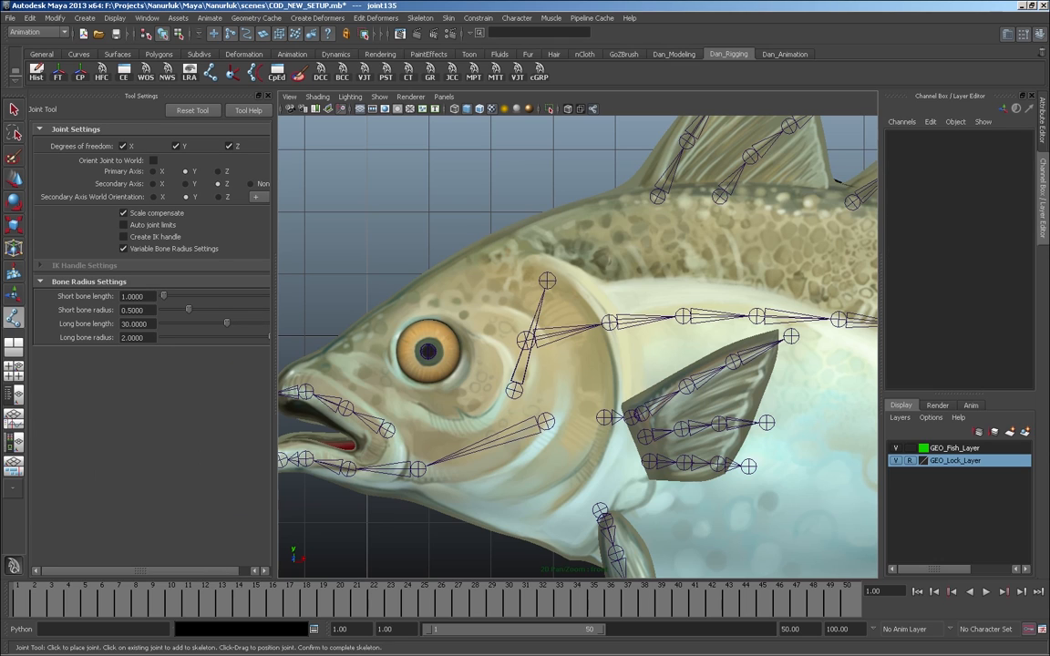
left_click(594, 380)
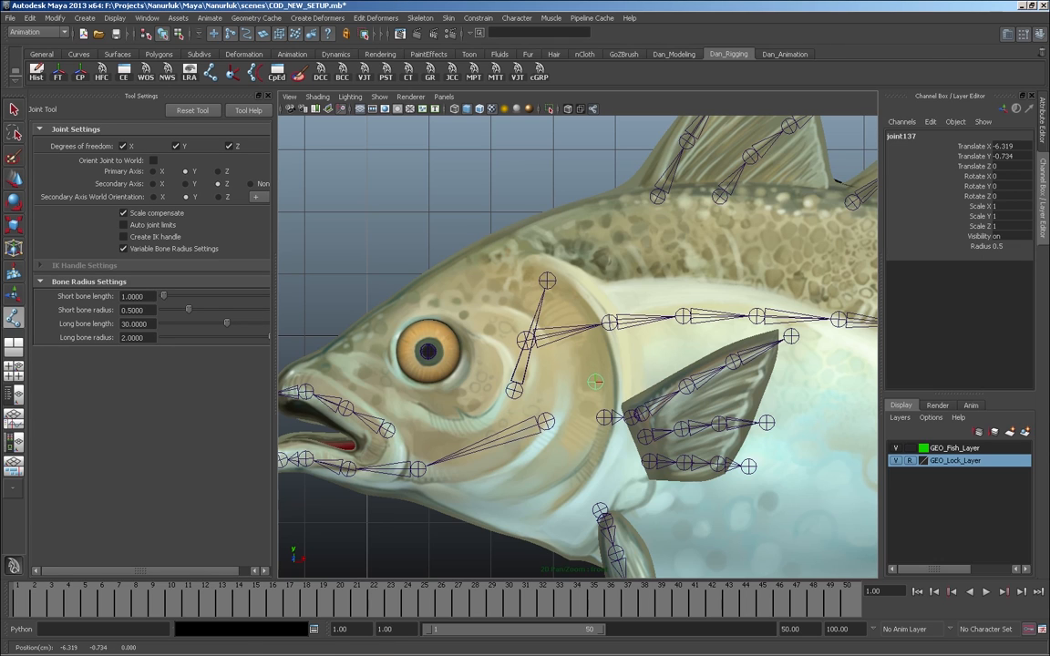
left_click_drag(595, 382, 595, 382)
key("Return")
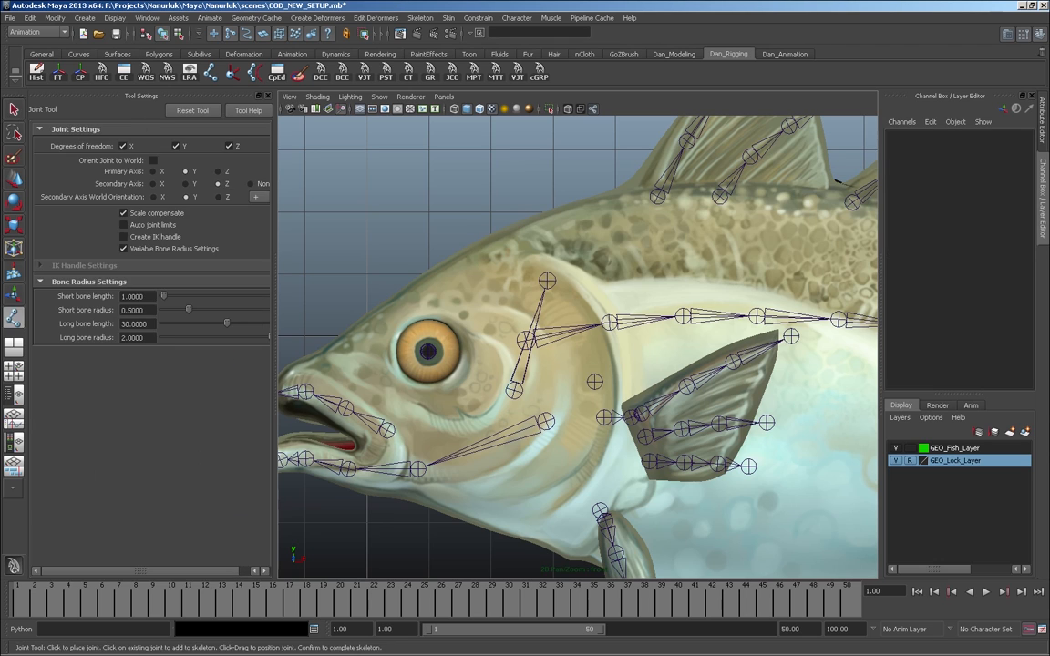
left_click(562, 480)
left_click_drag(568, 475, 563, 483)
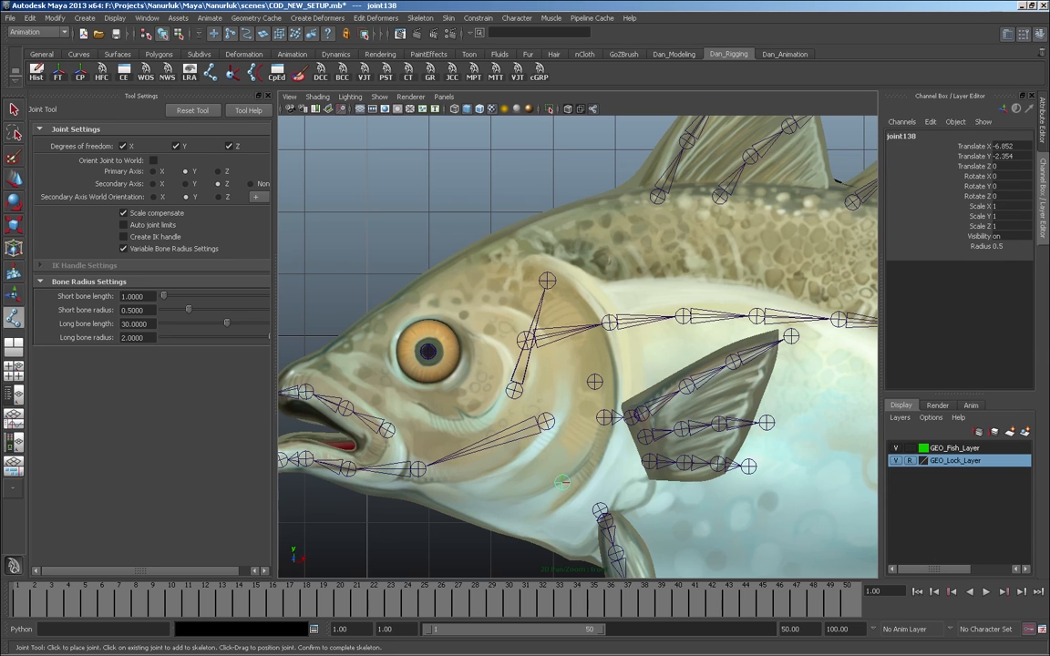
key("q")
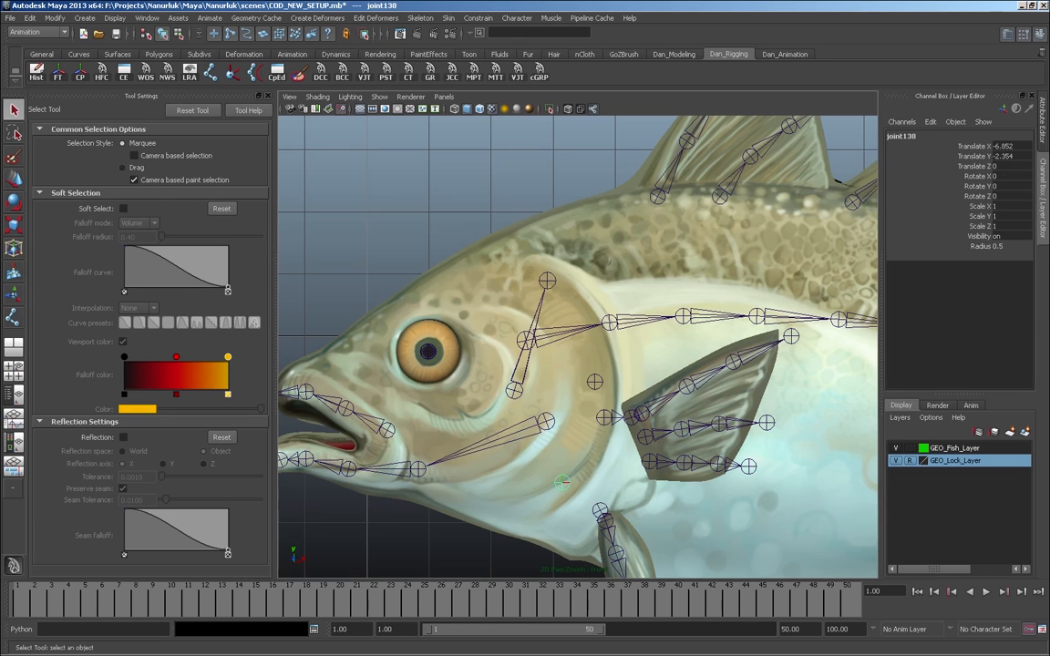
- Parent the two single gill cover joints, joint137 and joint138, under the cheek joint joint135 in the Outliner
key("shift+o")
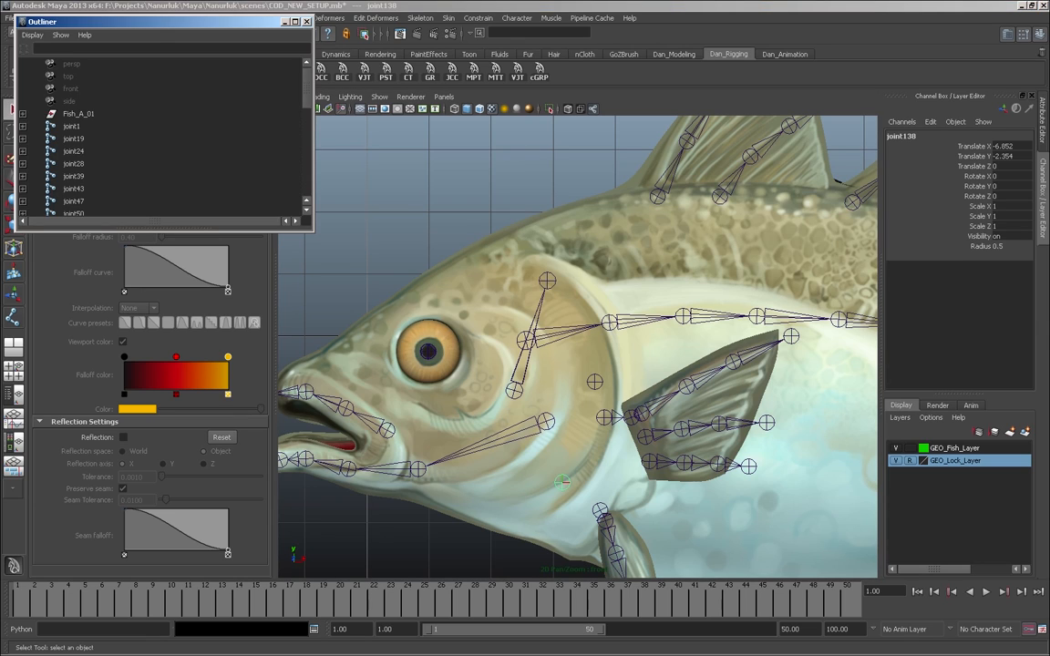
scroll(160, 137, "down", 8)
left_click(75, 163)
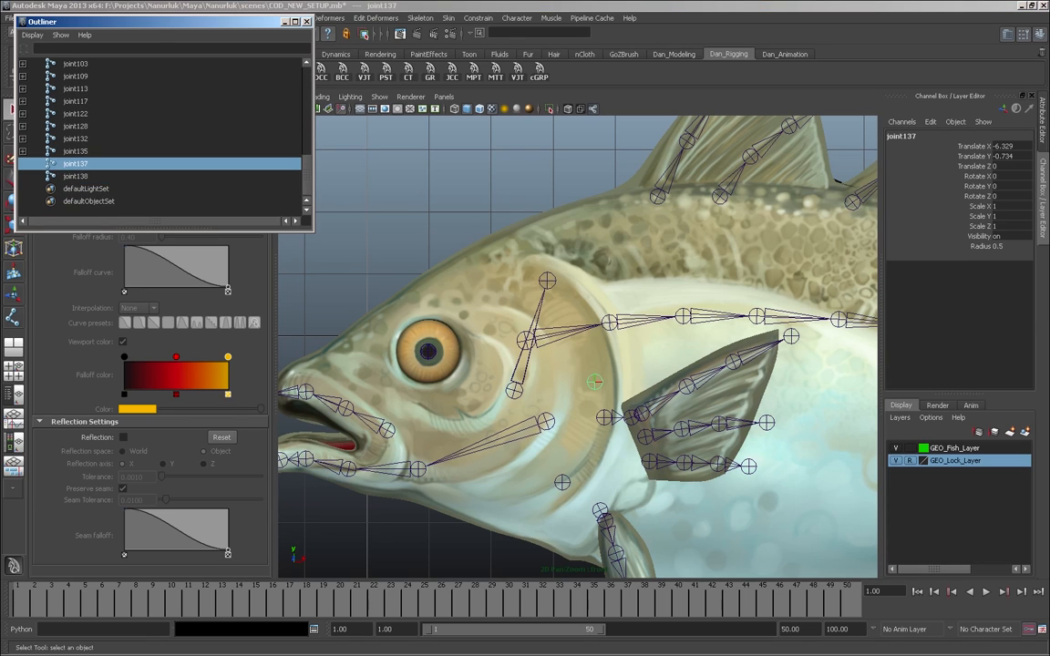
left_click(75, 150)
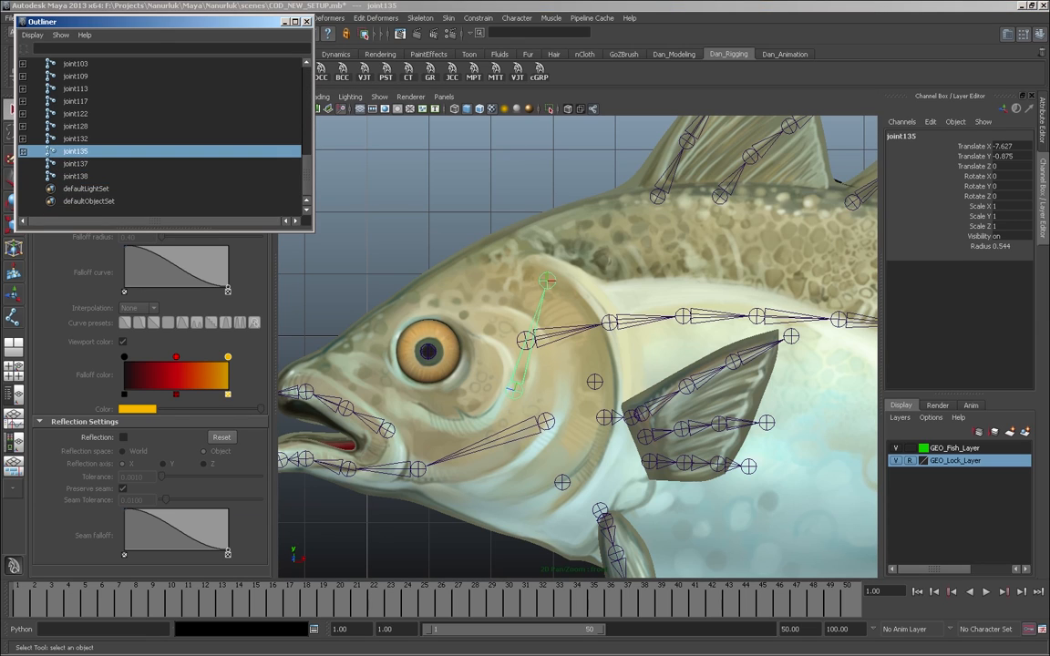
left_click(23, 151)
left_click_drag(76, 175, 76, 188)
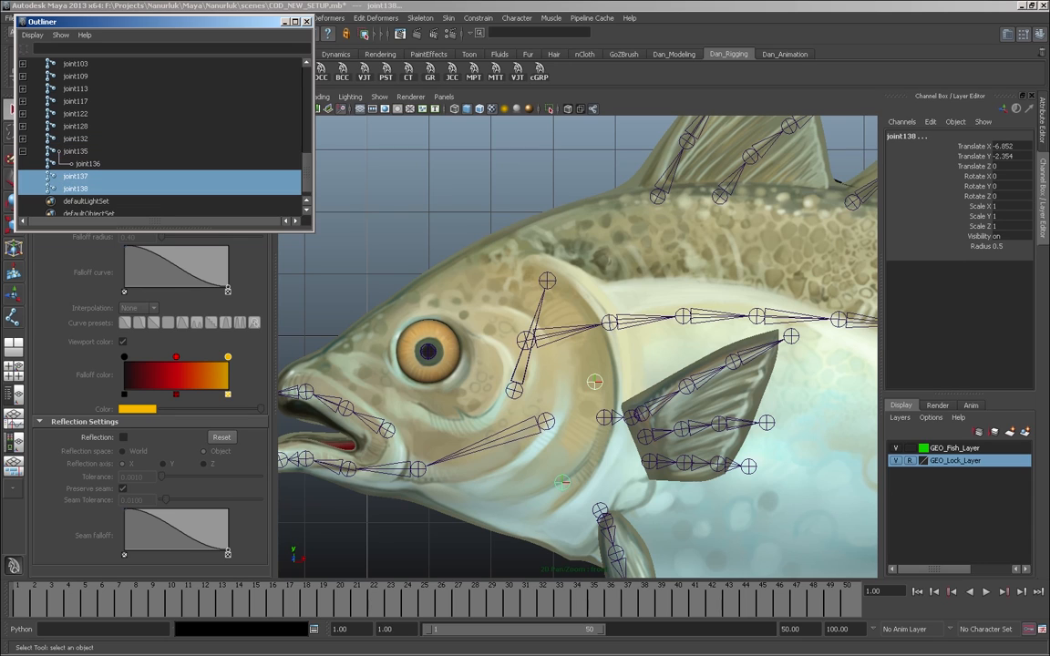
middle_click_drag(75, 183, 76, 151)
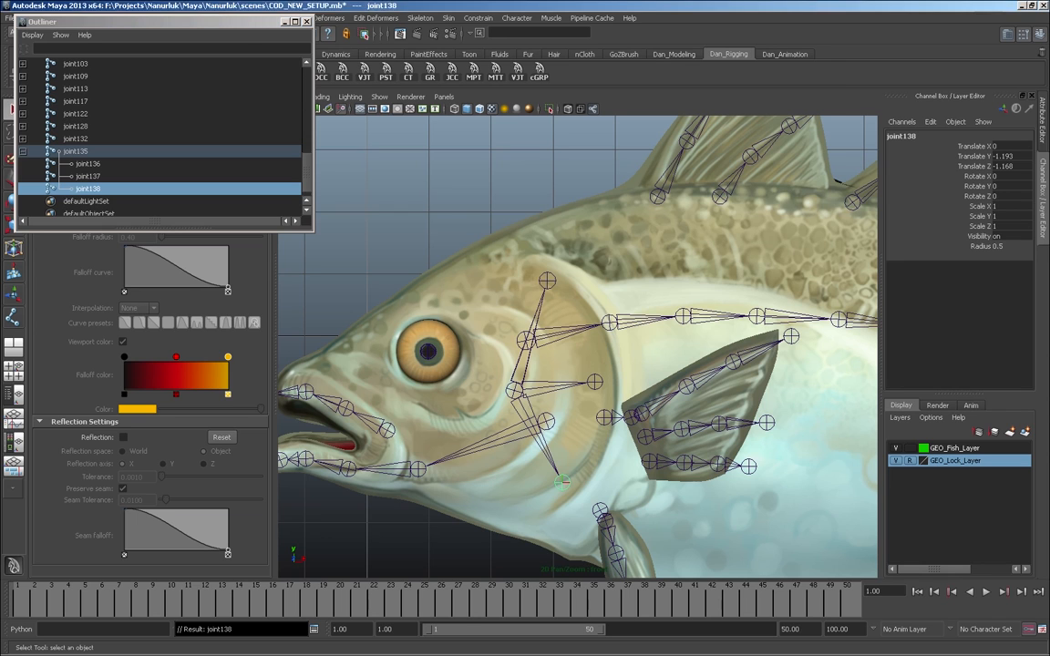
- Move the root of the gill cover chain sideways onto the gill cover's surface in the perspective view, to Translate Z 0.904
key("space")
key("space")
left_click_drag(510, 346, 656, 374, "alt")
left_click_drag(584, 365, 692, 411, "alt")
key("Up")
key("w")
left_click_drag(635, 526, 775, 520)
left_click_drag(596, 499, 590, 497)
left_click_drag(589, 497, 409, 398, "alt")
- Test the gill cover chain's swing about its Y axis, undo it, and move the chain's root to Translate Z 0.948
key("e")
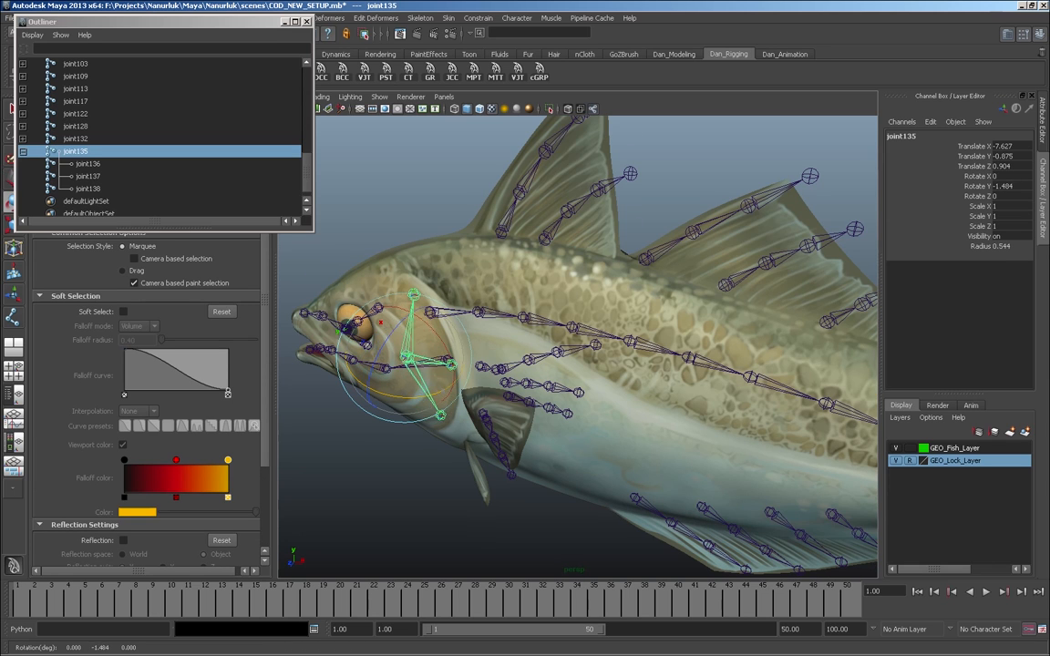
left_click_drag(438, 364, 674, 365, "alt")
key("ctrl+z")
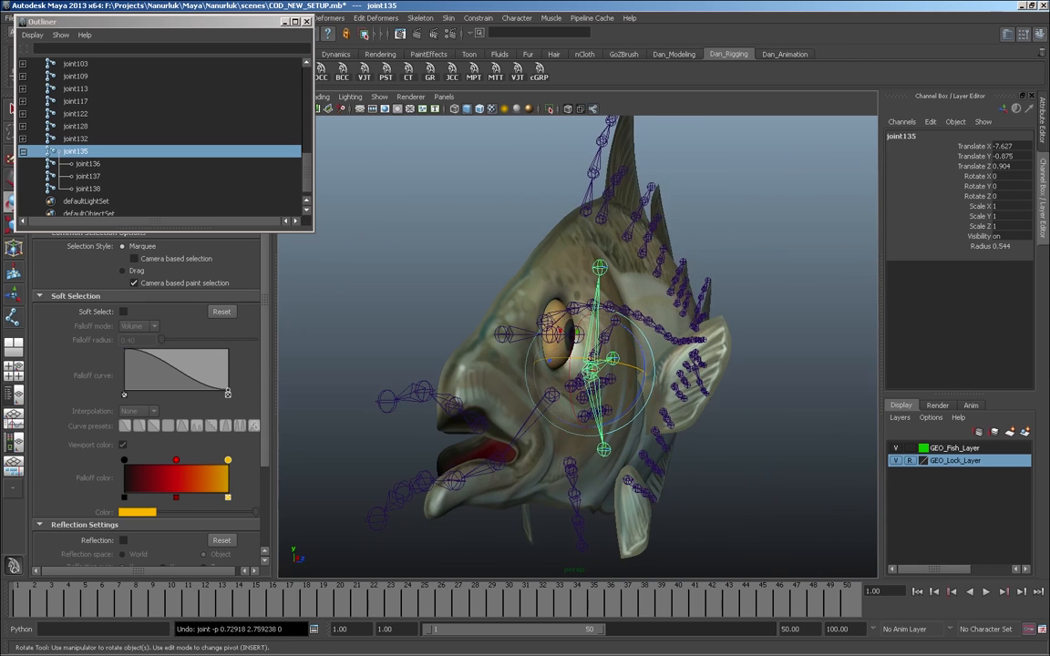
left_click_drag(583, 365, 511, 374, "alt")
left_click(671, 381)
key("ctrl+z")
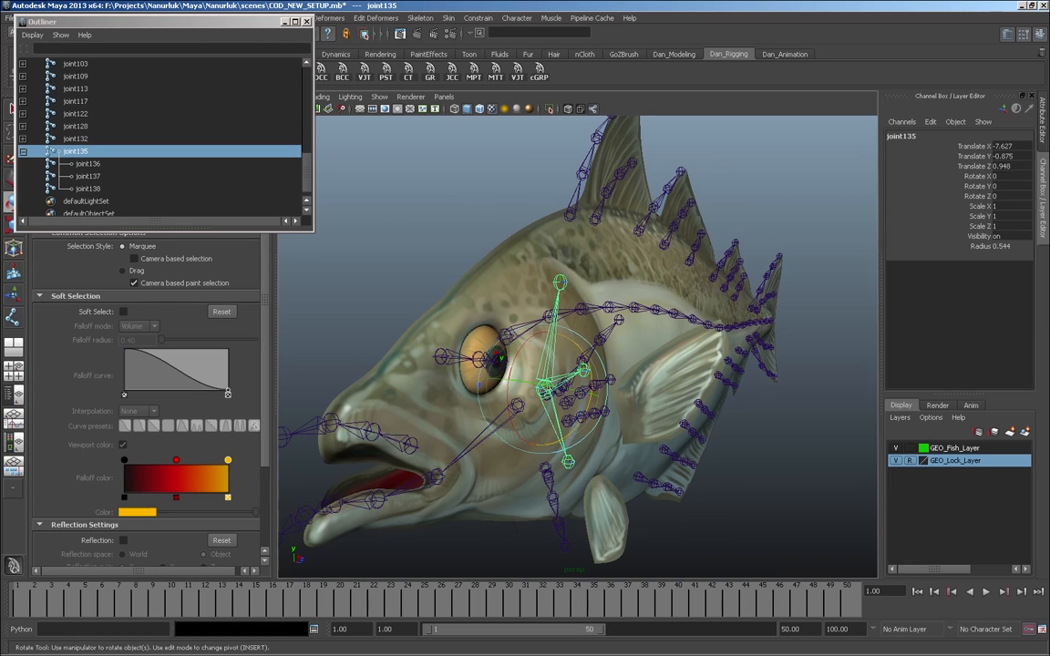
- Try rotating the gill cover chain about its Y axis from a side angle and undo the test rotations
left_click(561, 456)
left_click(568, 463)
left_click_drag(568, 462, 538, 465, "alt")
left_click_drag(512, 529, 388, 511, "alt")
key("Up")
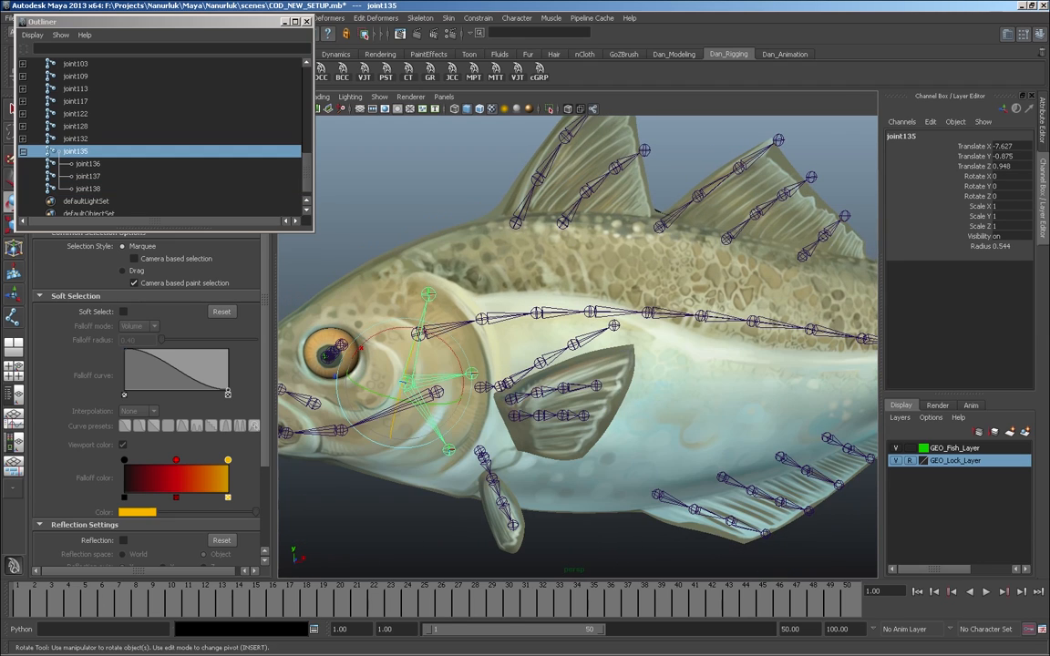
left_click_drag(396, 401, 385, 398)
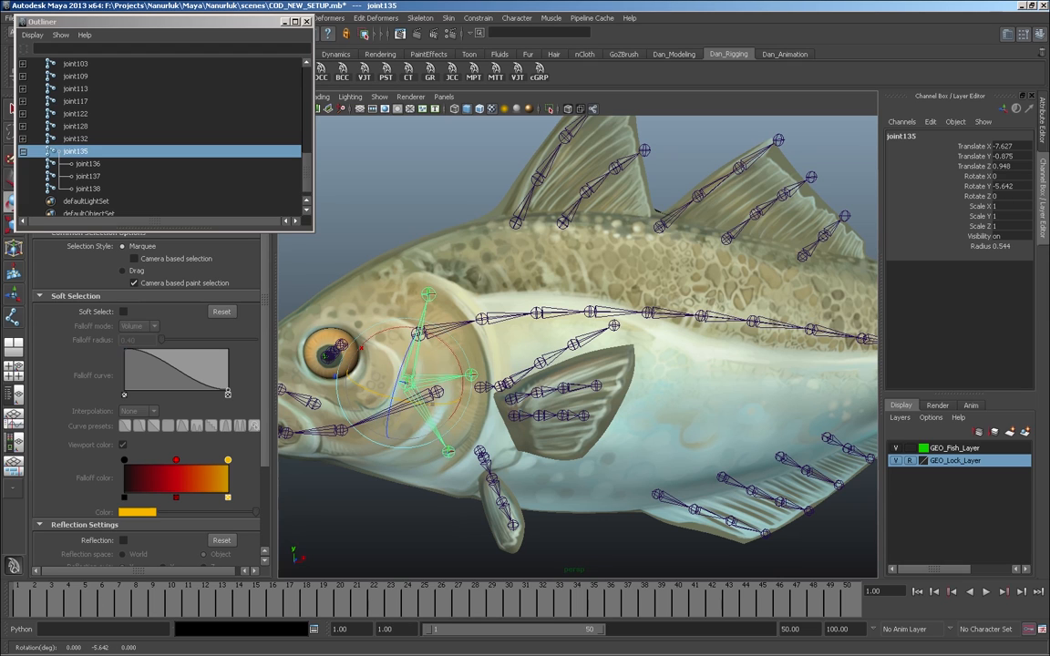
key("ctrl+z")
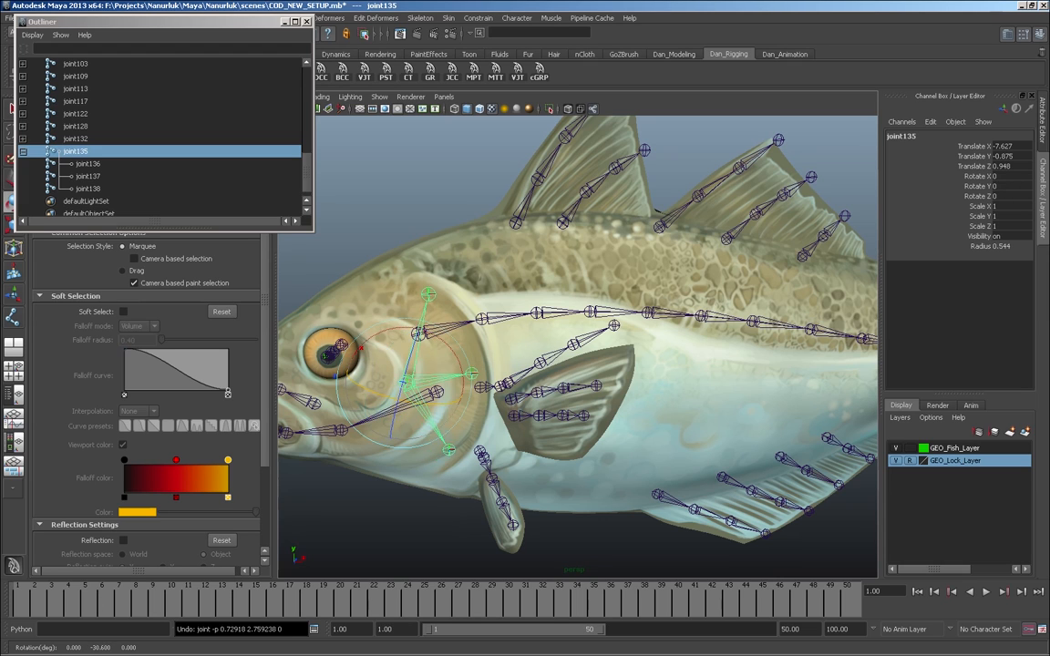
mouse_move(720, 324)
left_mouse_down("alt")
mouse_move(602, 374)
mouse_move(705, 333)
left_mouse_up("alt")
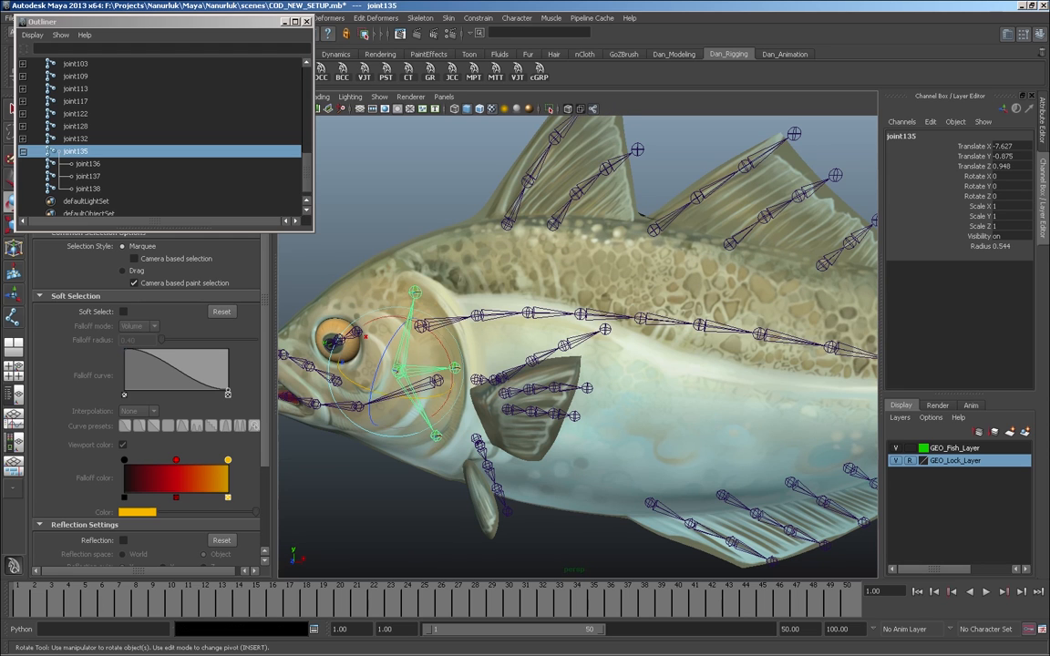
mouse_move(418, 397)
left_mouse_down()
mouse_move(392, 396)
mouse_move(432, 397)
mouse_move(398, 396)
left_mouse_up()
key("ctrl+z")
key("ctrl+z")
key("ctrl+z")
key("shift+z")
- Rotate the local rotation axis of the gill cover's root joint in component mode in the front view, and return to object mode
left_click_drag(547, 383, 608, 387, "alt")
key("space")
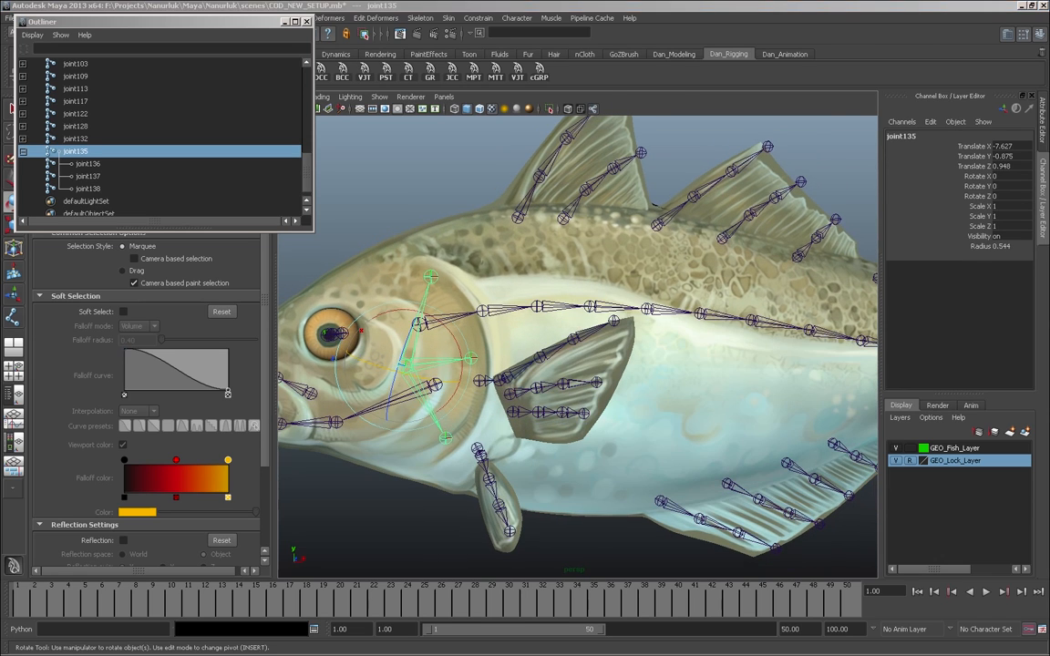
key("space")
scroll(577, 346, "up", 4)
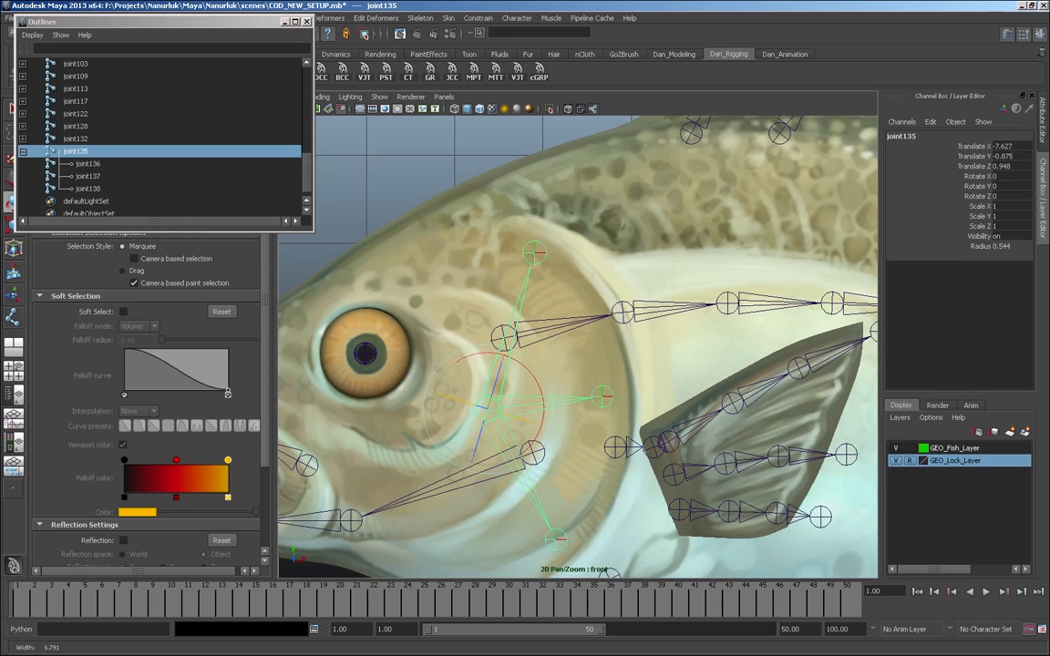
key("F8")
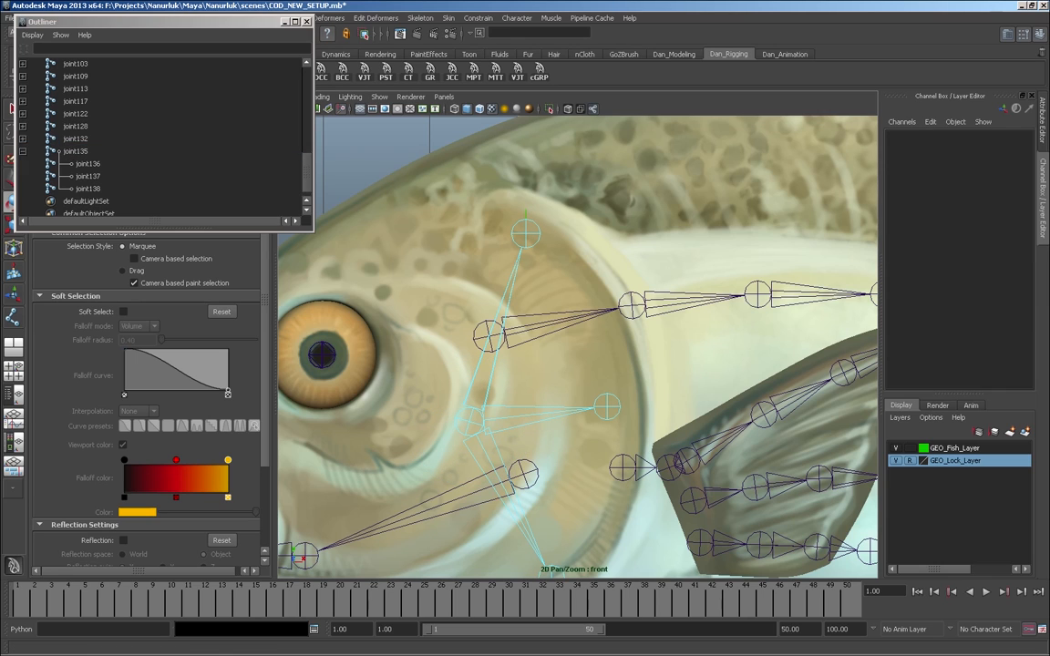
left_click(467, 419)
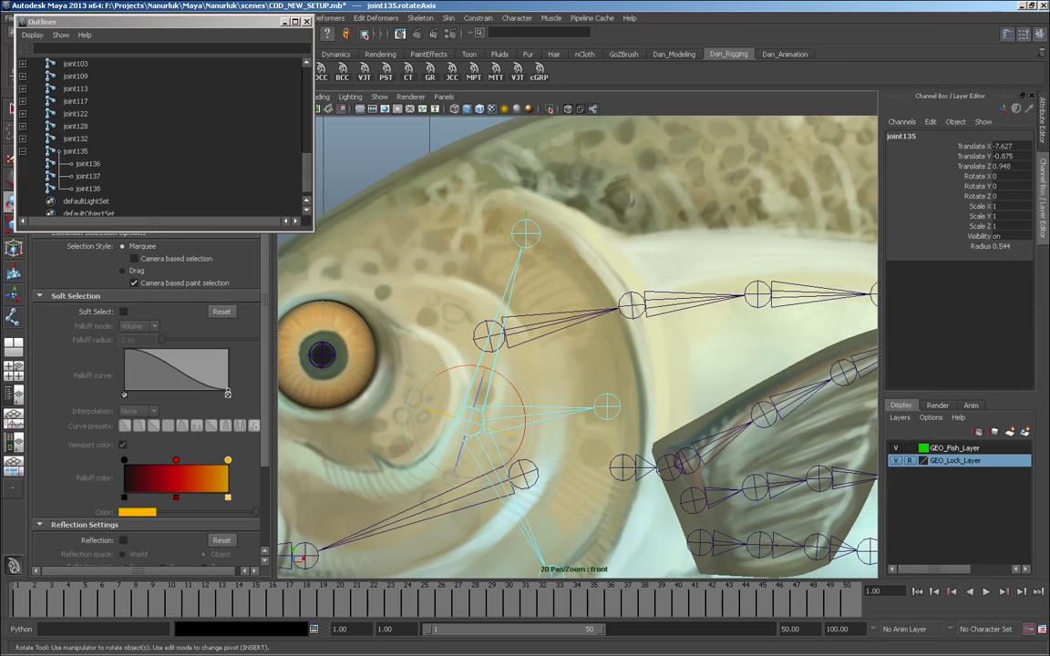
left_click(525, 417)
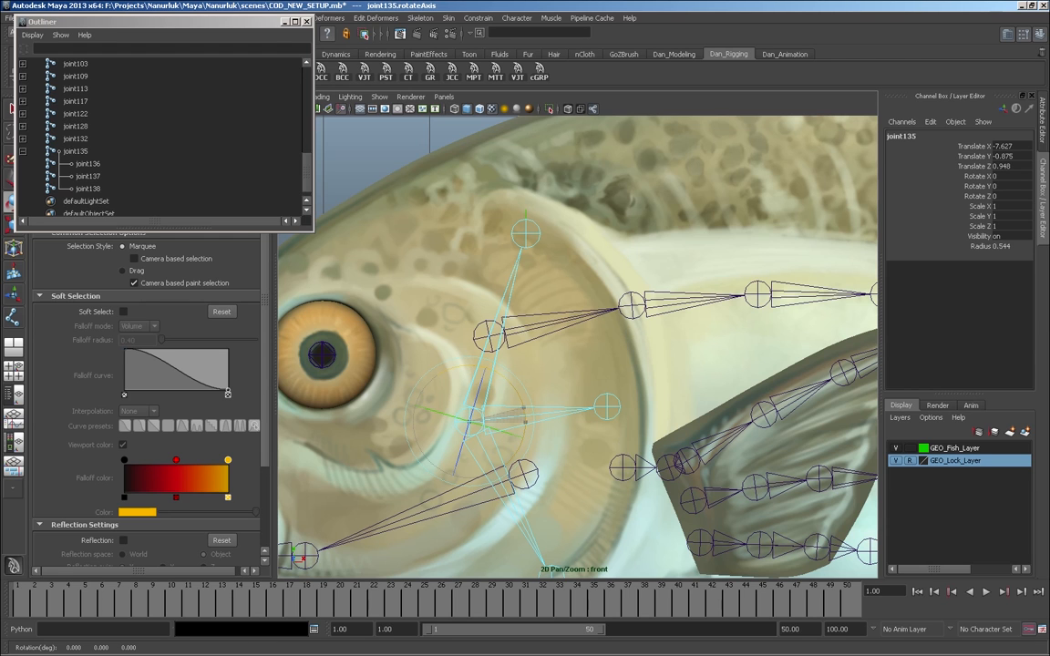
left_click_drag(525, 422, 525, 409)
key("space")
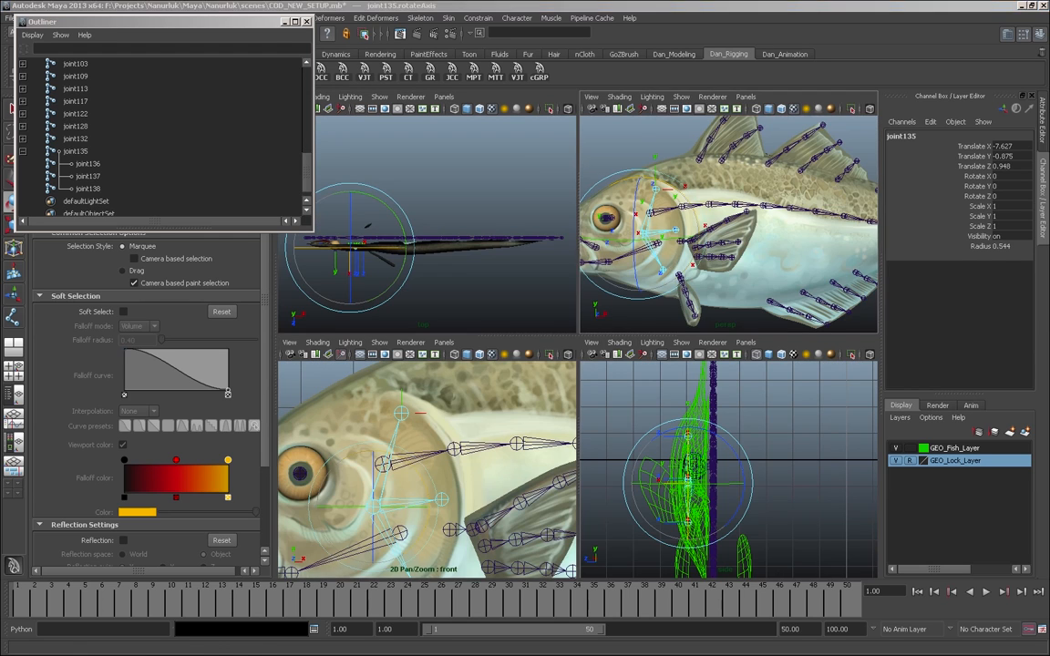
key("space")
left_click_drag(450, 386, 453, 392, "alt")
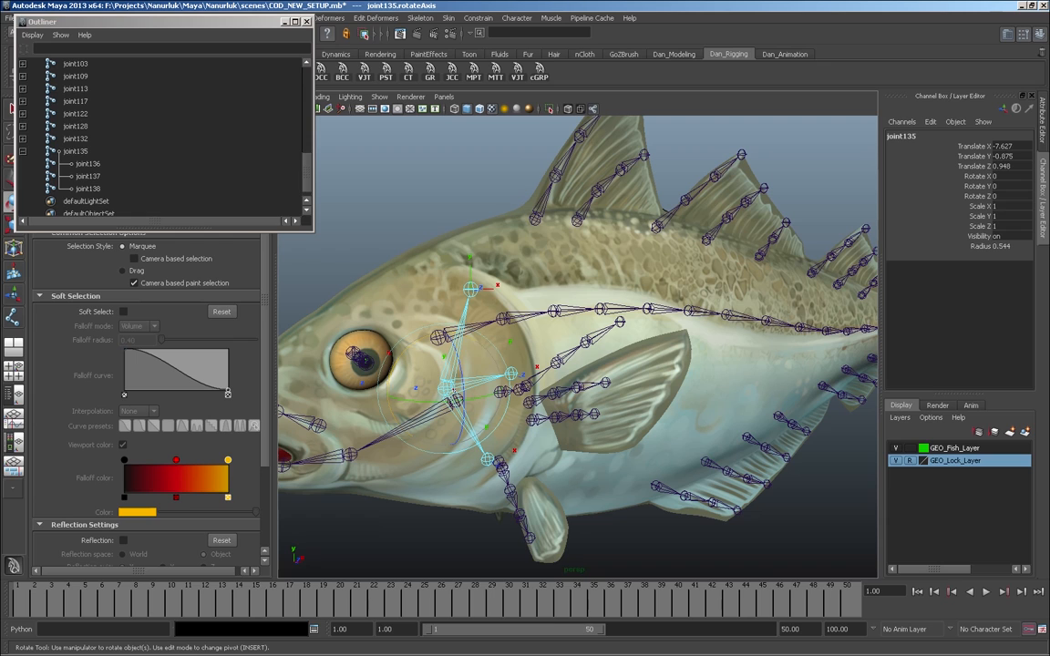
key("F8")
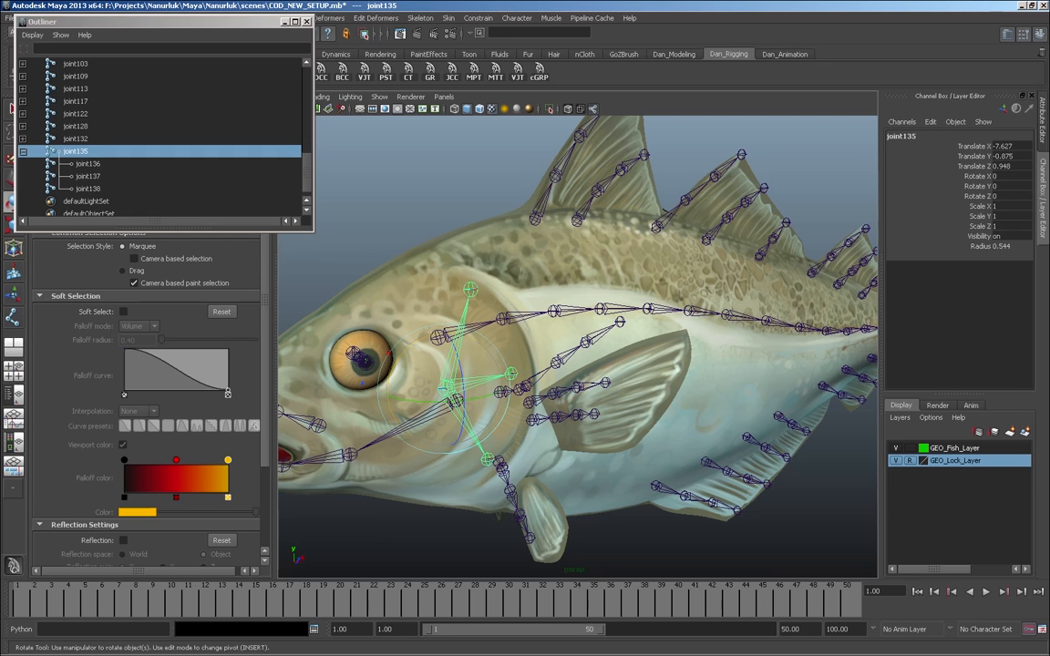
- Test-rotate the gill cover chain with its adjusted rotation axis and undo the rotations
left_click_drag(463, 390, 447, 474)
key("ctrl+z")
key("ctrl+z")
left_click_drag(474, 514, 684, 401)
key("ctrl+z")
- Shift the pivots of the lower and mid-height gill cover end joints to fit the surface, the lower one to Translate X -0.156
left_click_drag(510, 428, 547, 394, "alt")
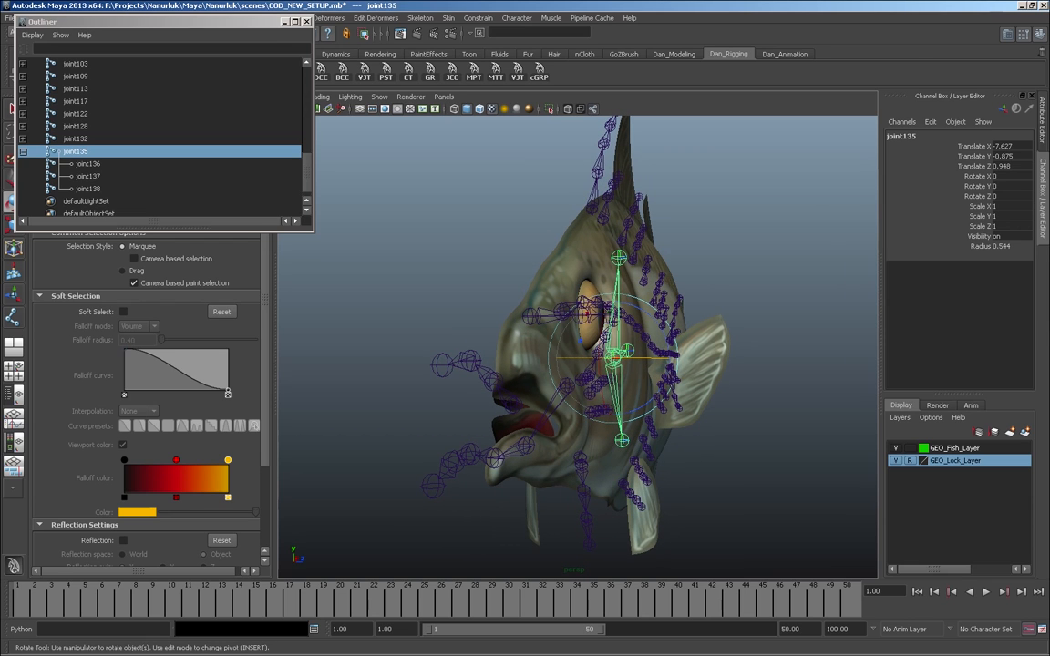
left_click(622, 441)
key("w")
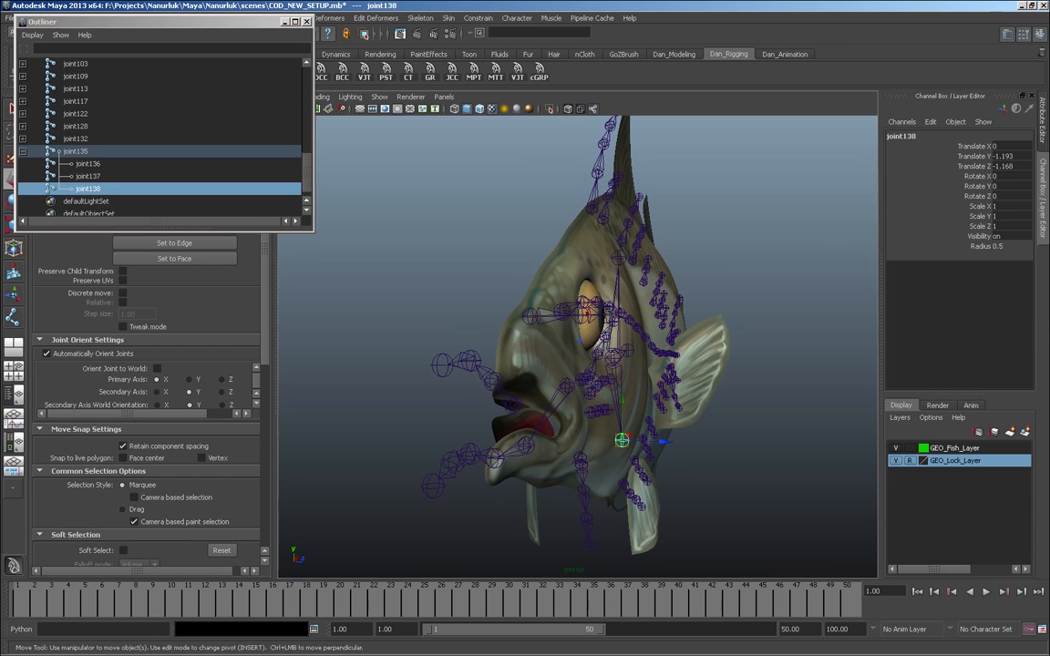
middle_click_drag(621, 515, 612, 516)
left_click_drag(612, 516, 594, 553, "alt")
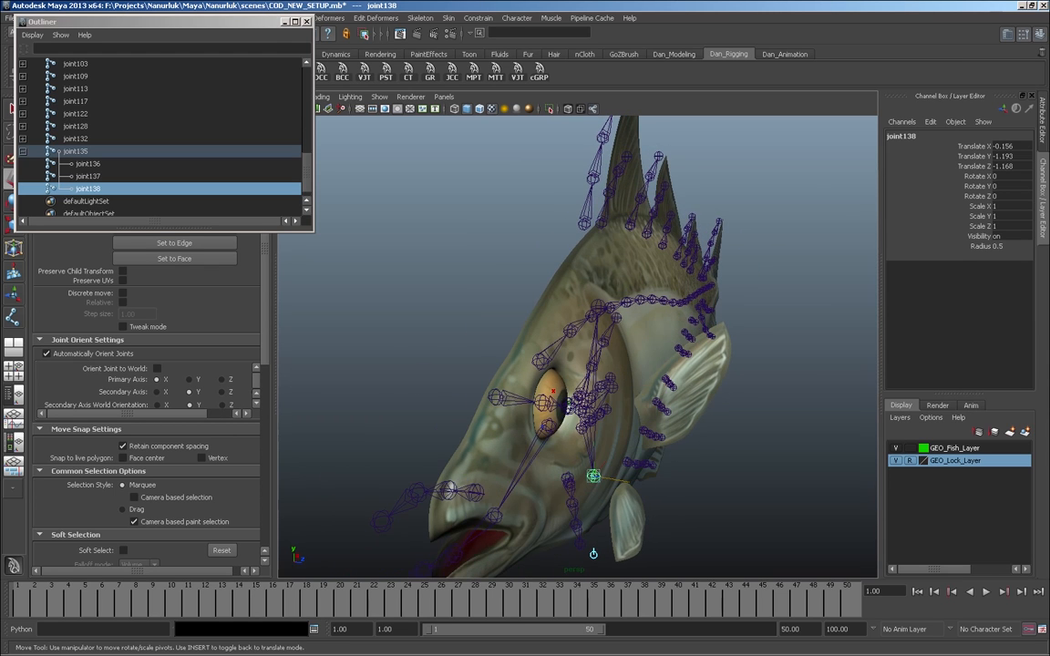
left_click(612, 387)
middle_click_drag(612, 387, 615, 387)
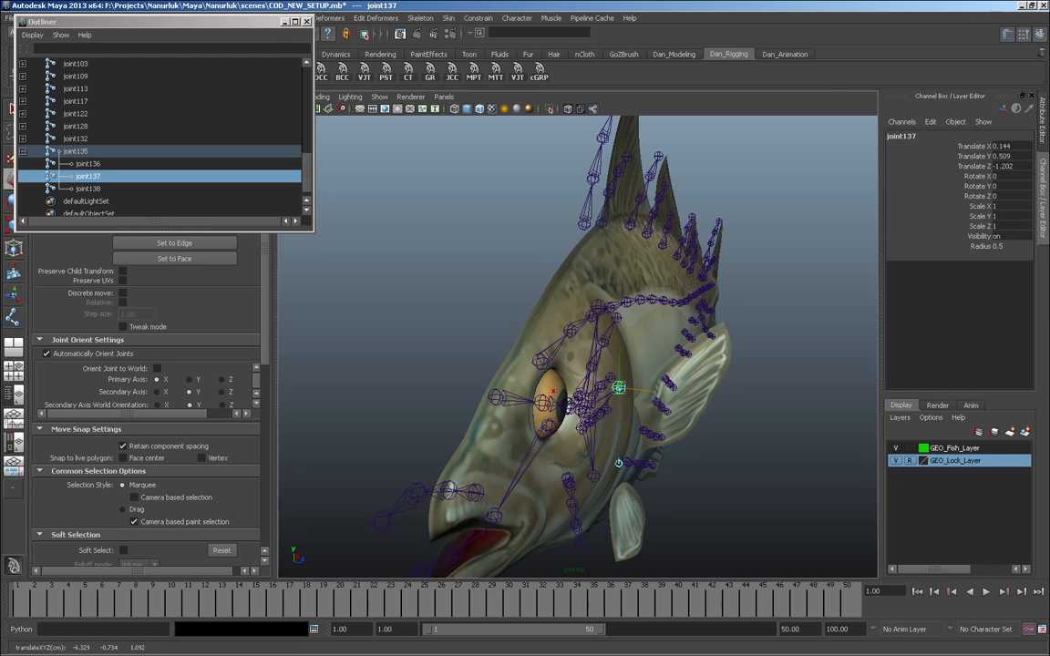
- Shift the pivot of the upper gill cover end joint to Translate X -0.186 and finish the mid-height one at 0.168
mouse_move(619, 463)
left_mouse_down("alt")
mouse_move(621, 472)
mouse_move(605, 461)
left_mouse_up("alt")
left_click(581, 319)
left_click_drag(582, 396, 601, 339, "alt")
left_click_drag(658, 262, 649, 261)
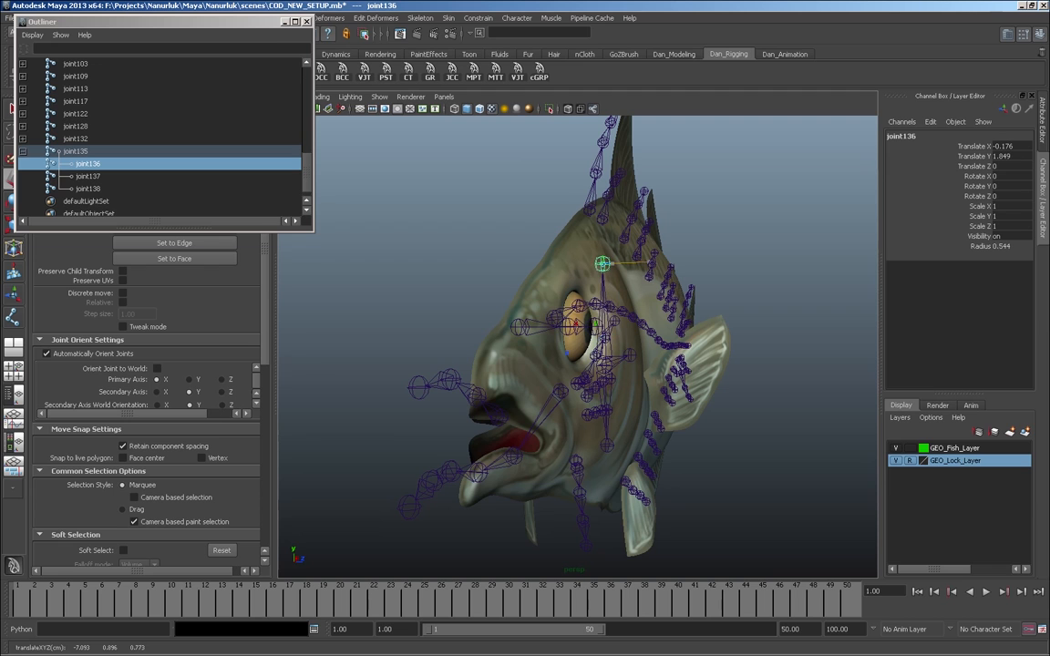
left_click_drag(649, 364, 593, 453, "alt")
left_click(581, 390)
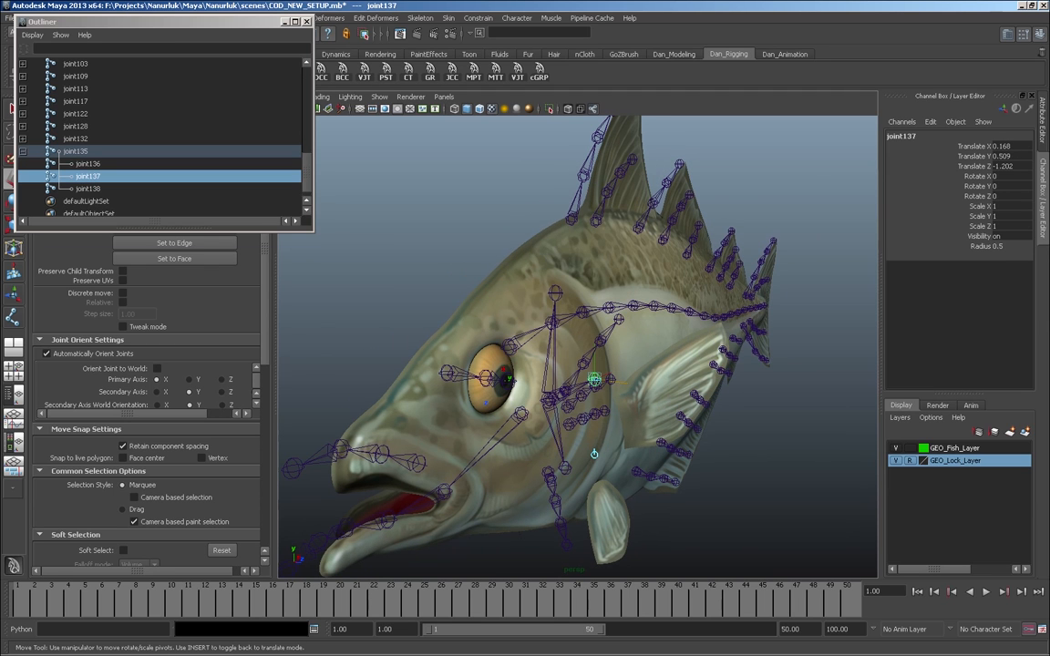
key("Insert")
- Test the swing of the refitted three-branch gill cover chain from its root joint and undo the rotations
key("e")
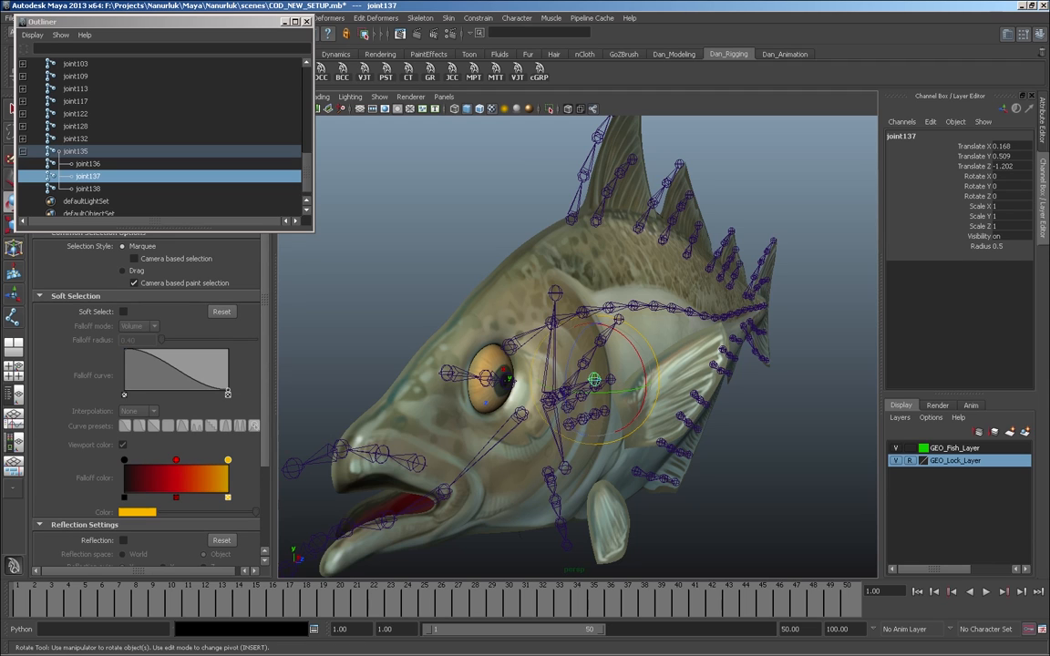
key("q")
key("Up")
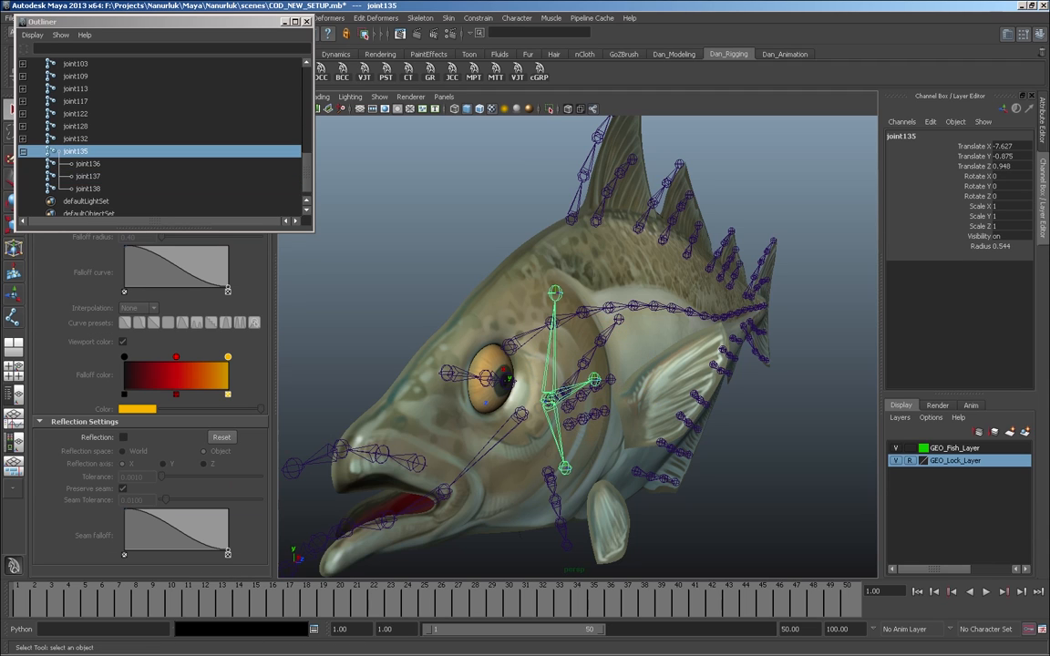
key("e")
mouse_move(510, 383)
left_mouse_down("alt")
mouse_move(615, 383)
mouse_move(583, 395)
mouse_move(632, 404)
mouse_move(621, 405)
mouse_move(720, 394)
mouse_move(664, 370)
mouse_move(676, 370)
mouse_move(507, 383)
left_mouse_up("alt")
key("ctrl+z")
key("ctrl+z")
right_click_drag(507, 383, 438, 383, "alt")
left_click_drag(438, 383, 516, 401, "alt")
key("ctrl+z")
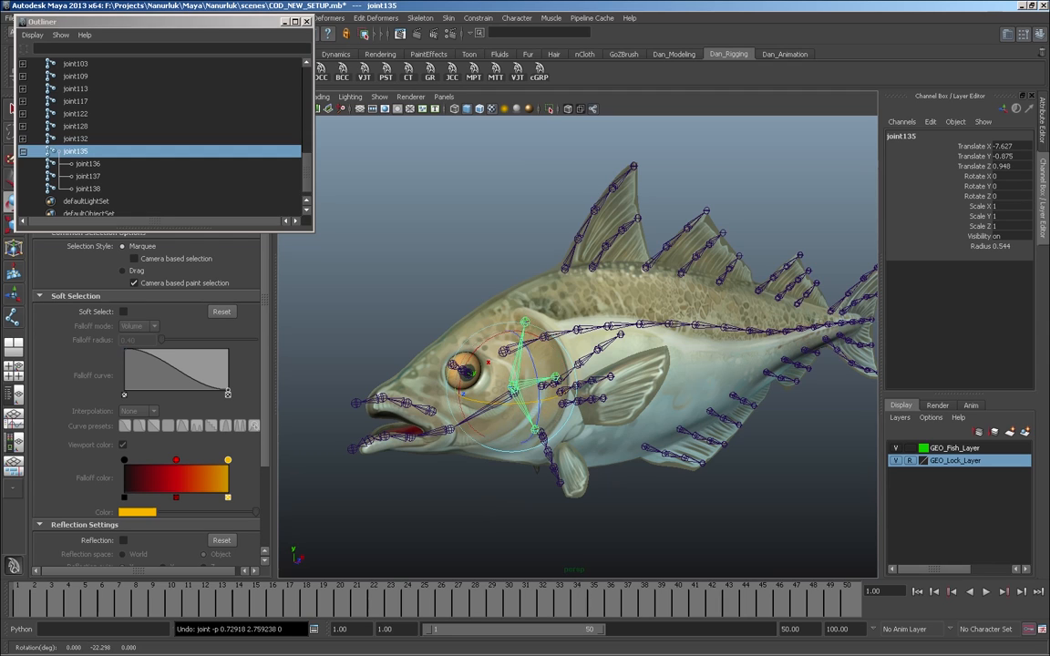
- Delete the upper and lower end joints of the gill cover, keeping only the mid-height branch
left_click(536, 470)
left_click(524, 322)
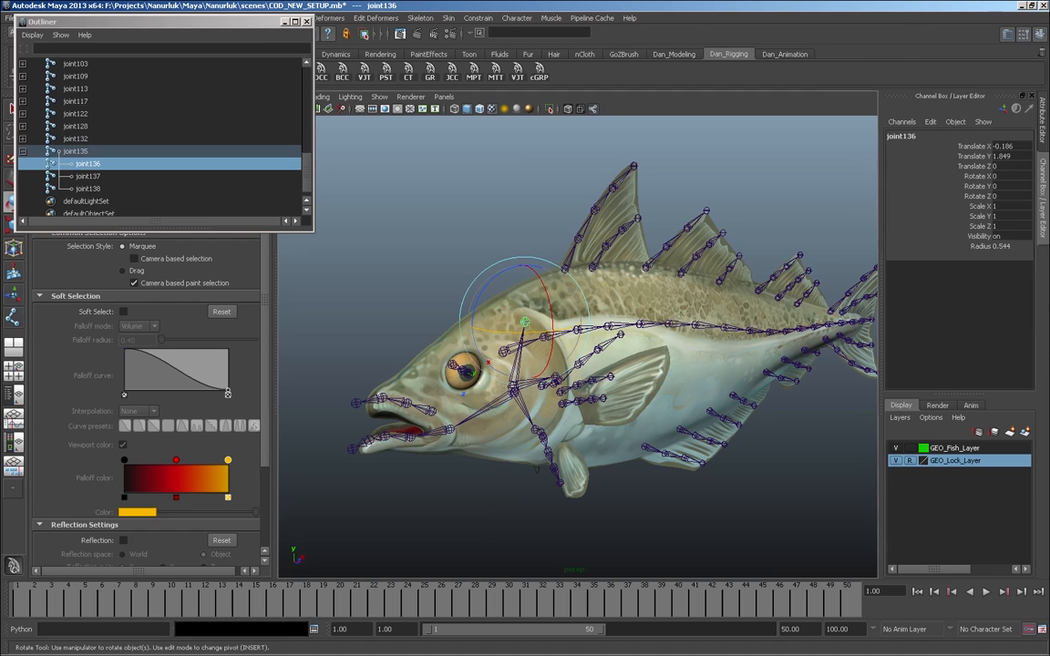
key("Delete")
left_click(536, 429)
key("Delete")
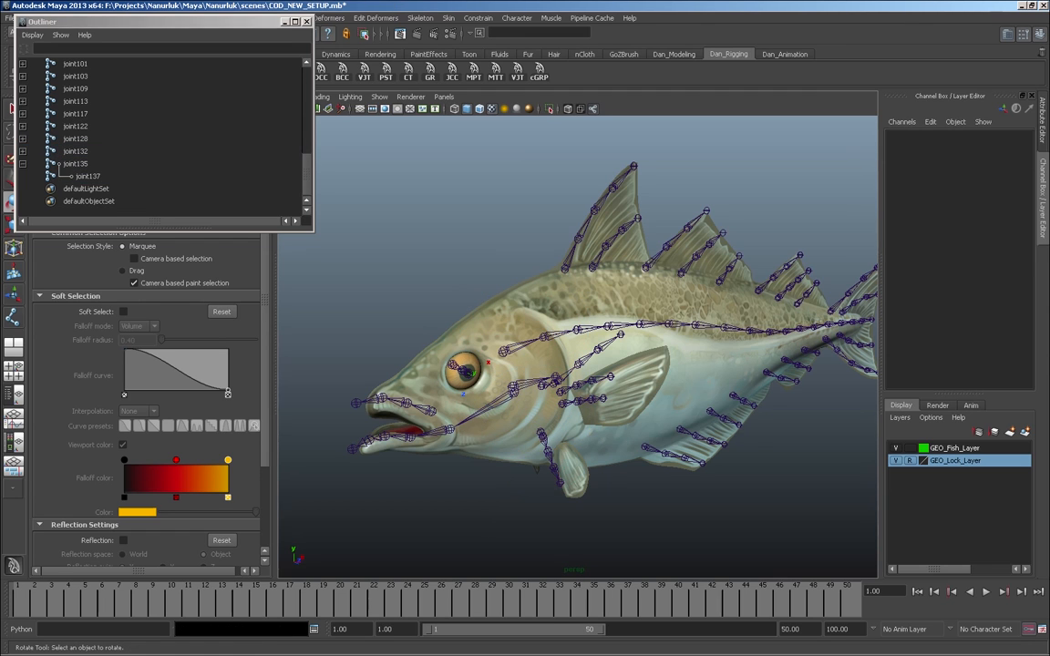
- Test-rotate the simplified two-joint gill cover chain about its Y axis and undo the rotations
left_click_drag(578, 346, 654, 410, "alt")
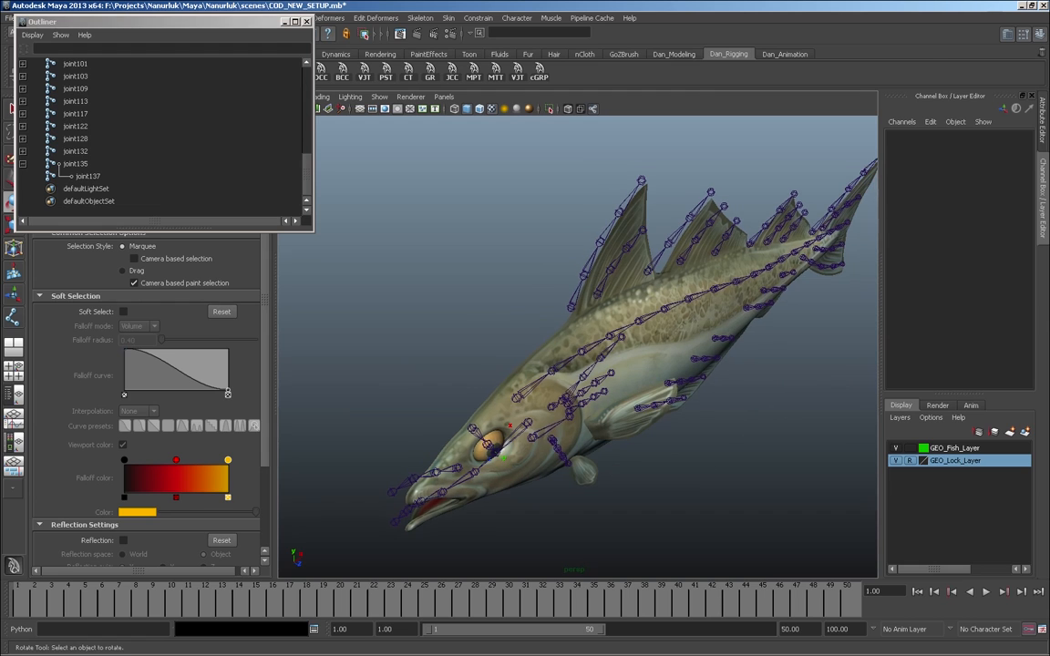
left_click(548, 428)
left_click_drag(549, 427, 472, 364, "alt")
left_click_drag(521, 394, 516, 393)
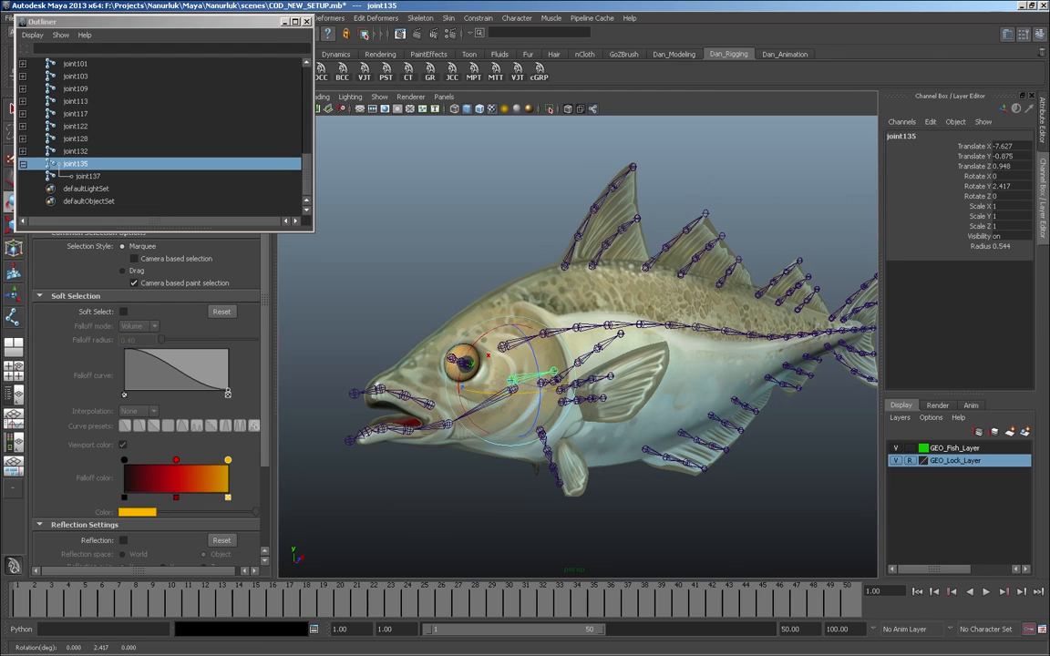
key("ctrl+z")
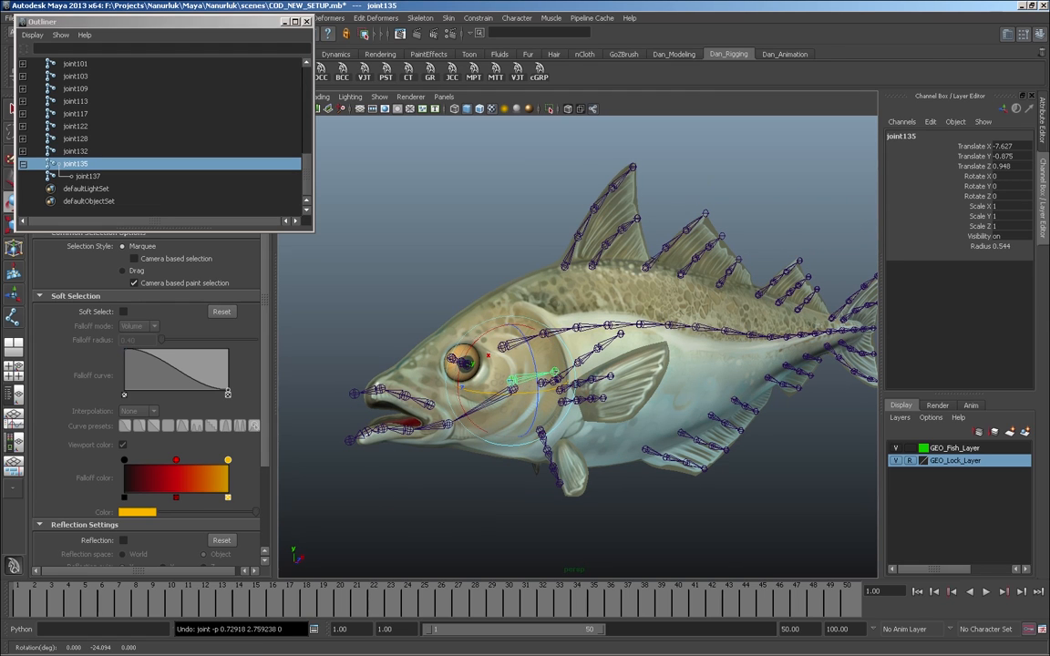
mouse_move(510, 383)
left_mouse_down("alt")
mouse_move(507, 437)
mouse_move(498, 439)
mouse_move(515, 391)
mouse_move(556, 387)
mouse_move(500, 399)
left_mouse_up("alt")
key("ctrl+z")
left_click_drag(499, 400, 665, 428)
key("ctrl+z")
- Move the root joints of the three pectoral fin chains together toward the body to Translate Z 1.239
key("q")
left_click(558, 370)
left_click(563, 379, "shift")
left_click(565, 389, "shift")
key("w")
right_click_drag(665, 429, 693, 428, "alt")
left_click_drag(638, 419, 565, 465, "alt")
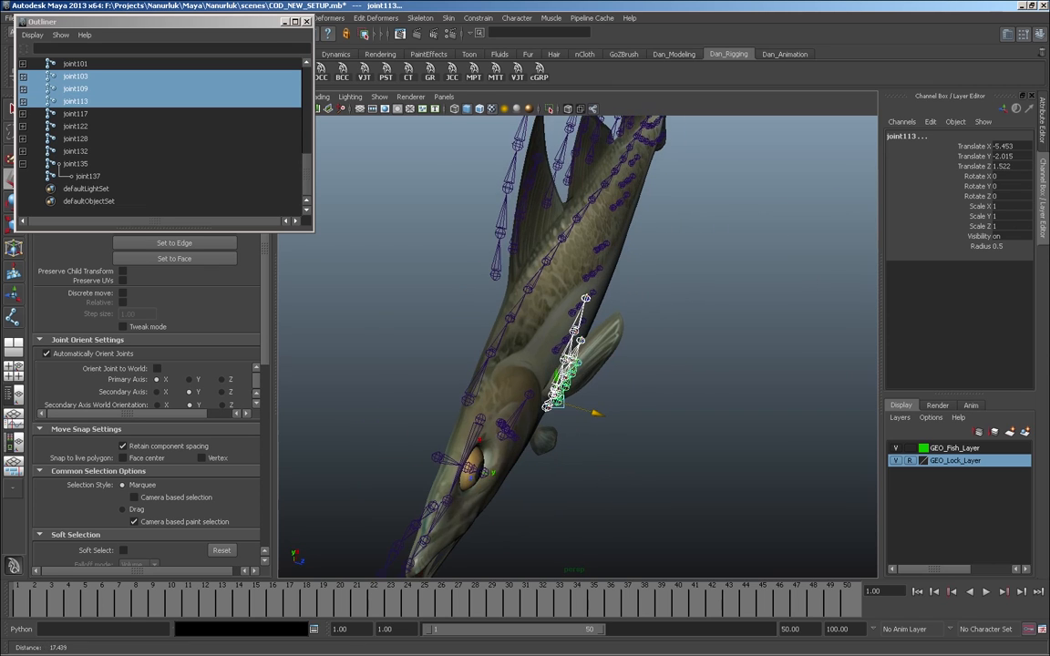
right_click_drag(565, 438, 638, 437, "alt")
left_click_drag(588, 441, 729, 416)
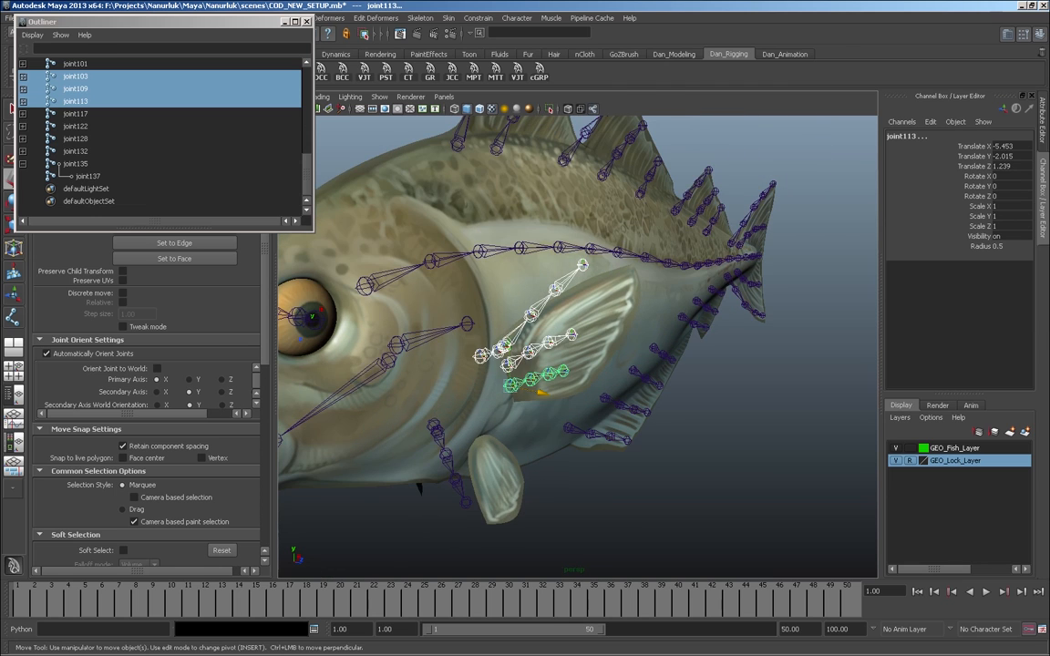
- Test-rotate the three pectoral fin chains together about Z toward the fin surface, about -30 degrees, and undo the rotations
left_click(434, 425)
left_click_drag(435, 431, 547, 449, "alt")
left_click_drag(416, 511, 496, 445, "alt")
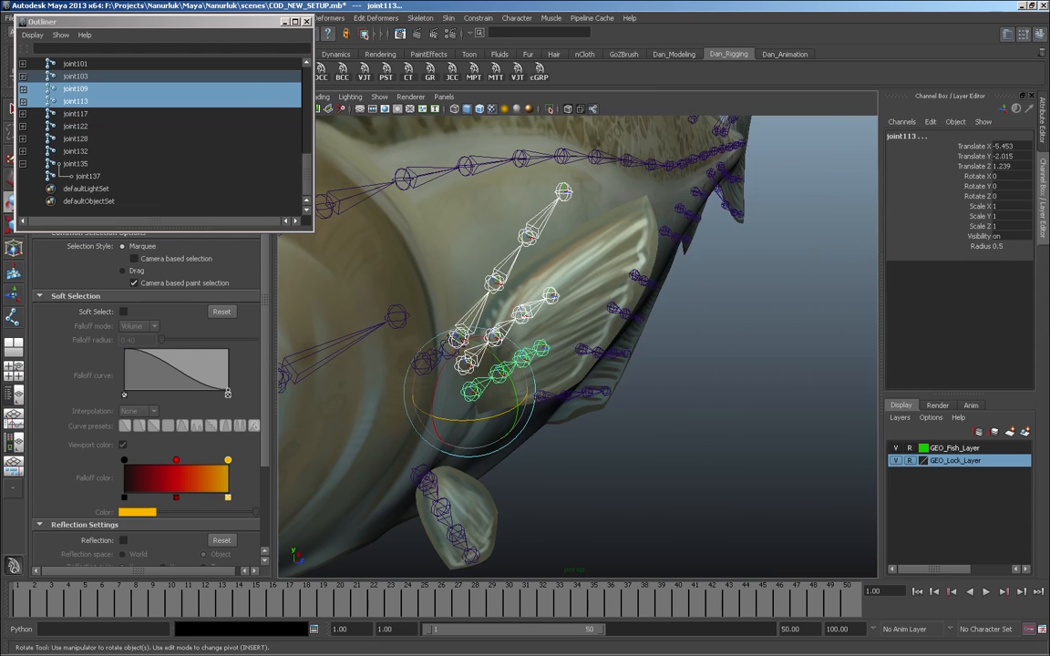
left_click_drag(497, 445, 620, 464, "alt")
left_click_drag(533, 448, 533, 387)
key("ctrl+z")
left_click_drag(613, 422, 590, 435)
key("ctrl+z")
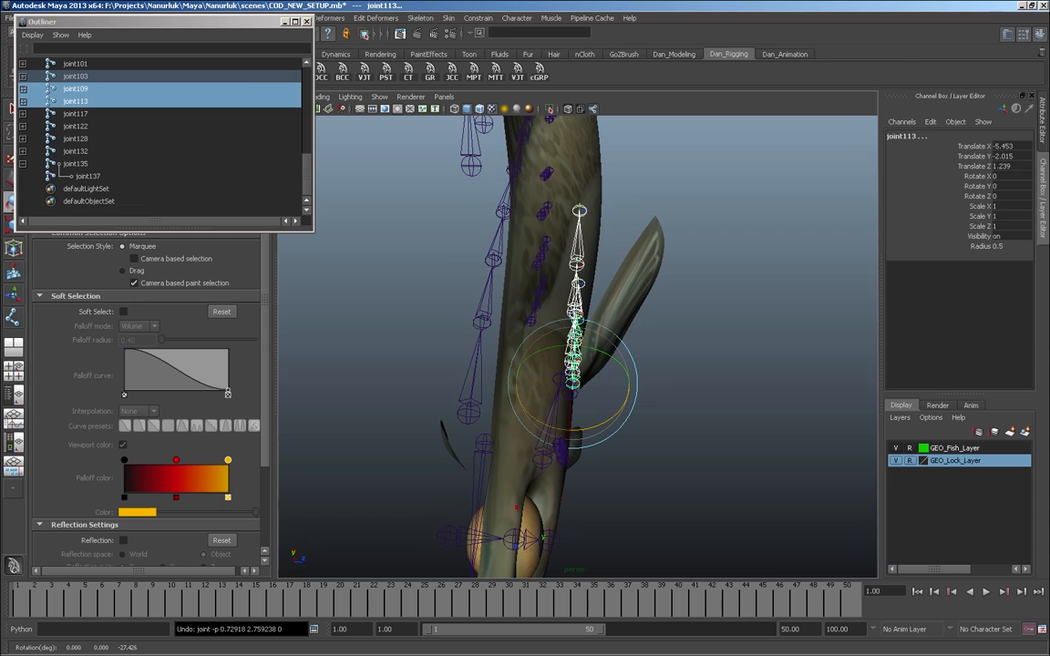
left_click_drag(613, 421, 585, 437)
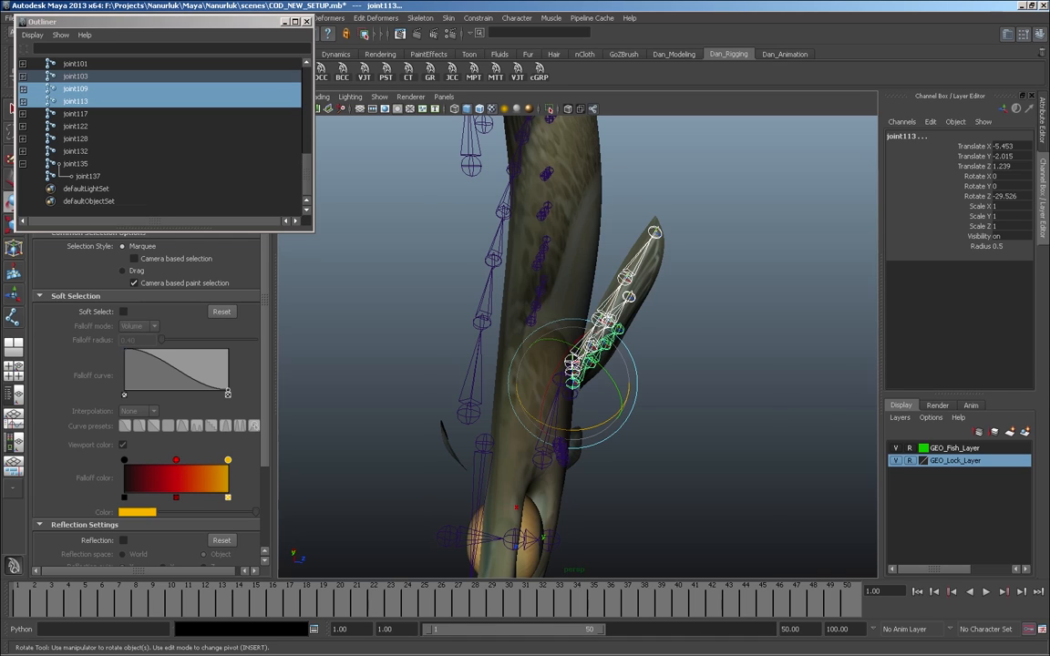
key("ctrl+z")
- Set the Joint Orient Z of joint105 in the upper pectoral fin chain to -30 so it follows the fin
key("ctrl+a")
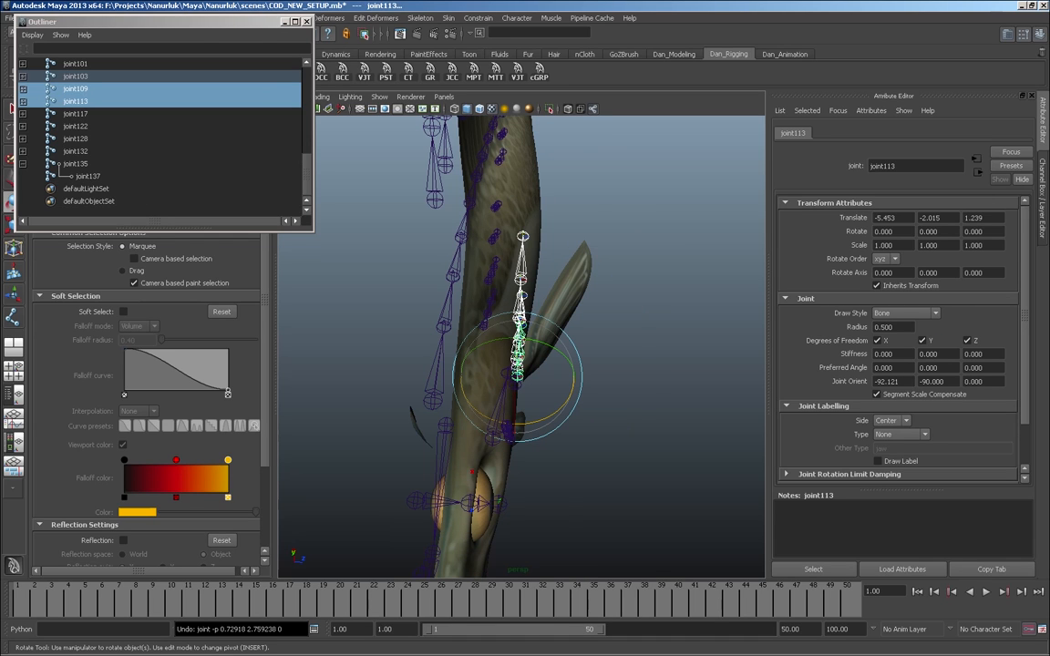
key("shift+z")
key("ctrl+z")
left_click(638, 410)
left_click_drag(519, 347, 592, 355, "alt")
right_click_drag(519, 347, 574, 346, "alt")
left_click_drag(520, 346, 574, 356, "alt")
right_click_drag(519, 346, 593, 346, "alt")
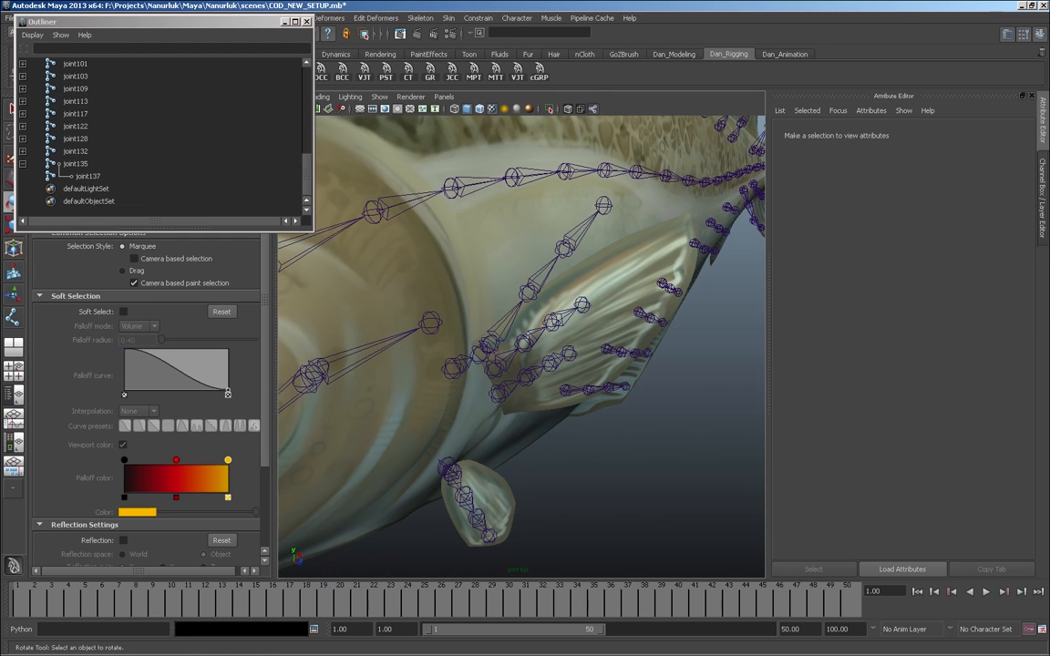
left_click(490, 344)
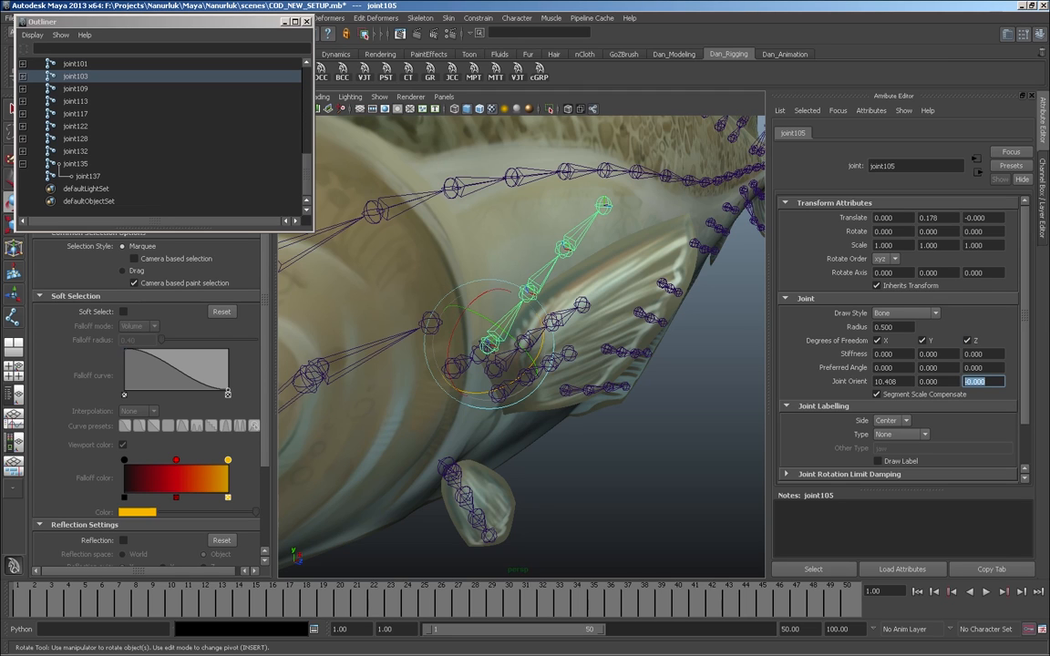
type("-30")
key("Return")
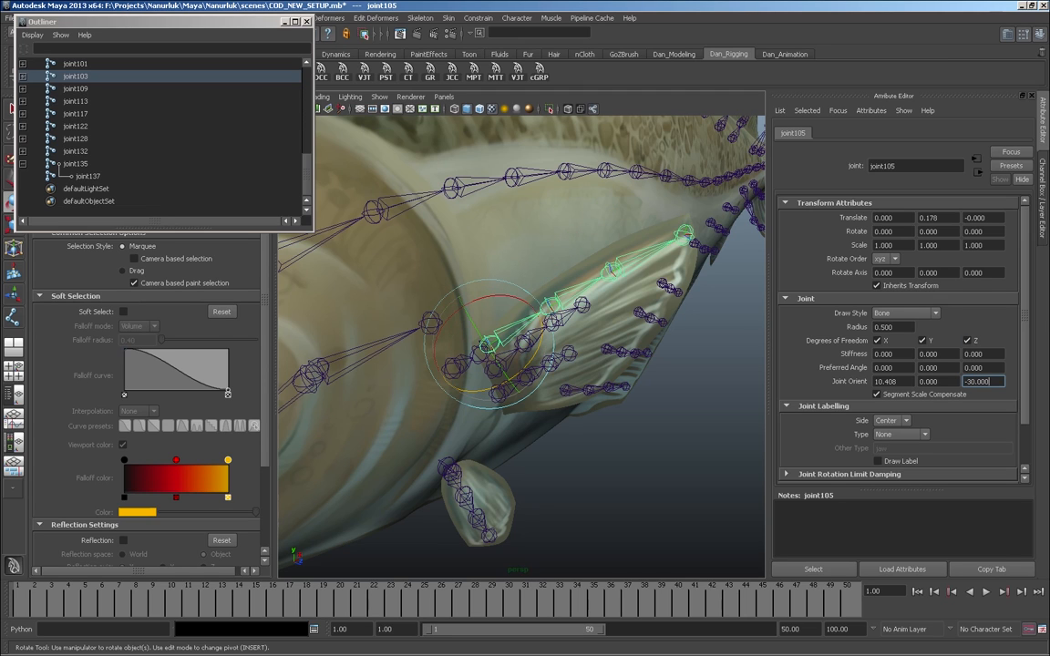
left_click_drag(520, 346, 666, 374, "alt")
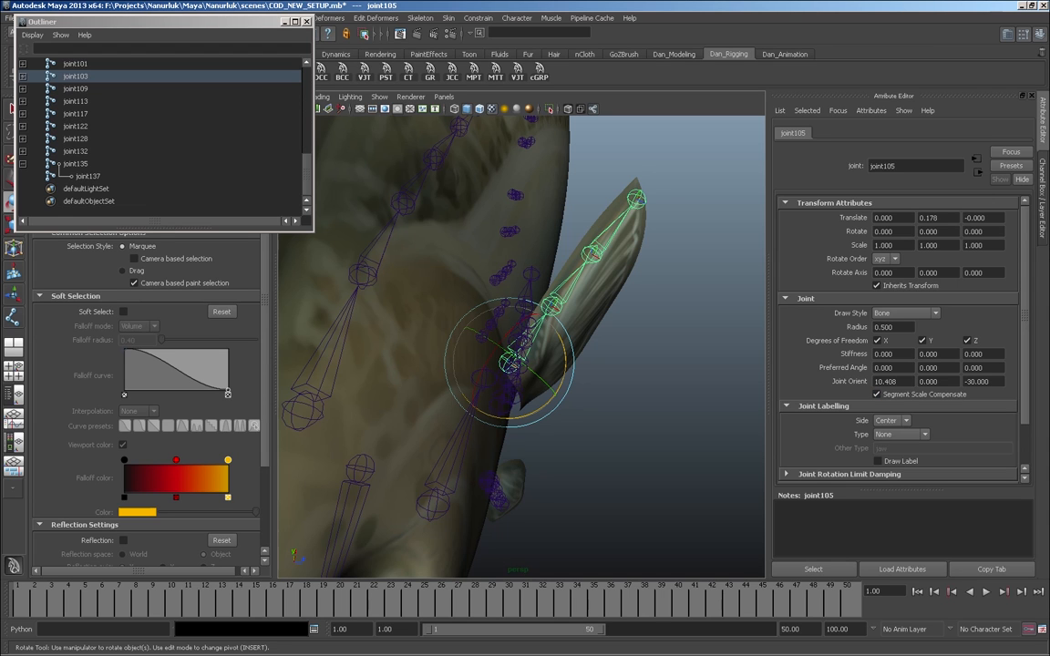
left_click_drag(584, 364, 369, 369, "alt")
- Test-rotate the middle pectoral fin chain from its root joint about Z and undo the rotations
key("q")
left_click(493, 362)
left_click_drag(492, 362, 574, 383, "alt")
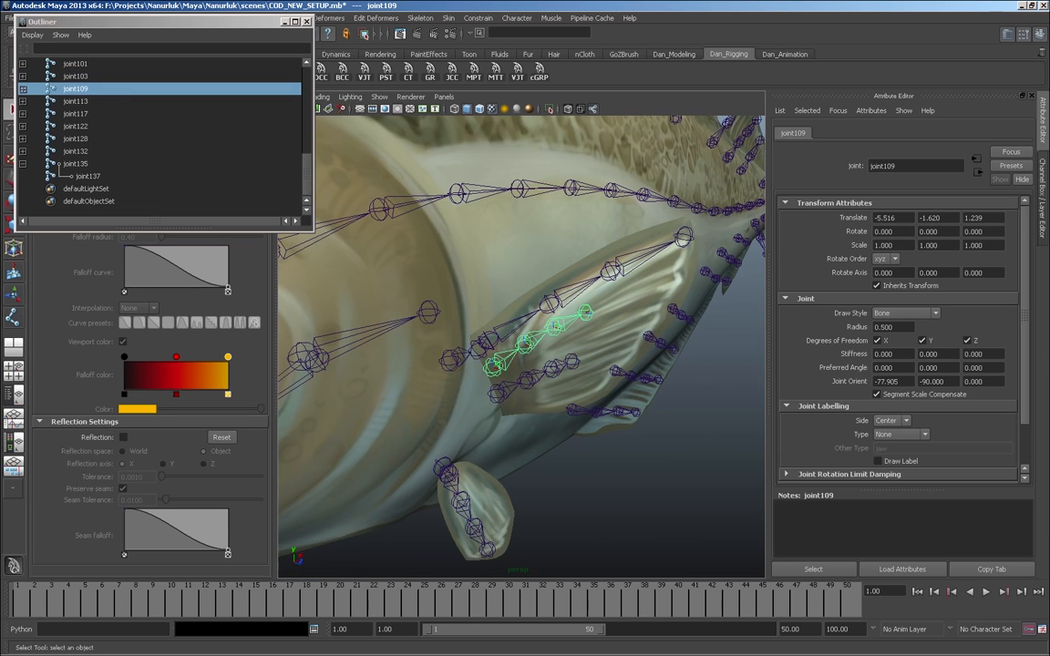
key("e")
left_click_drag(492, 401, 611, 447)
left_click_drag(464, 392, 474, 379)
key("ctrl+z")
key("ctrl+z")
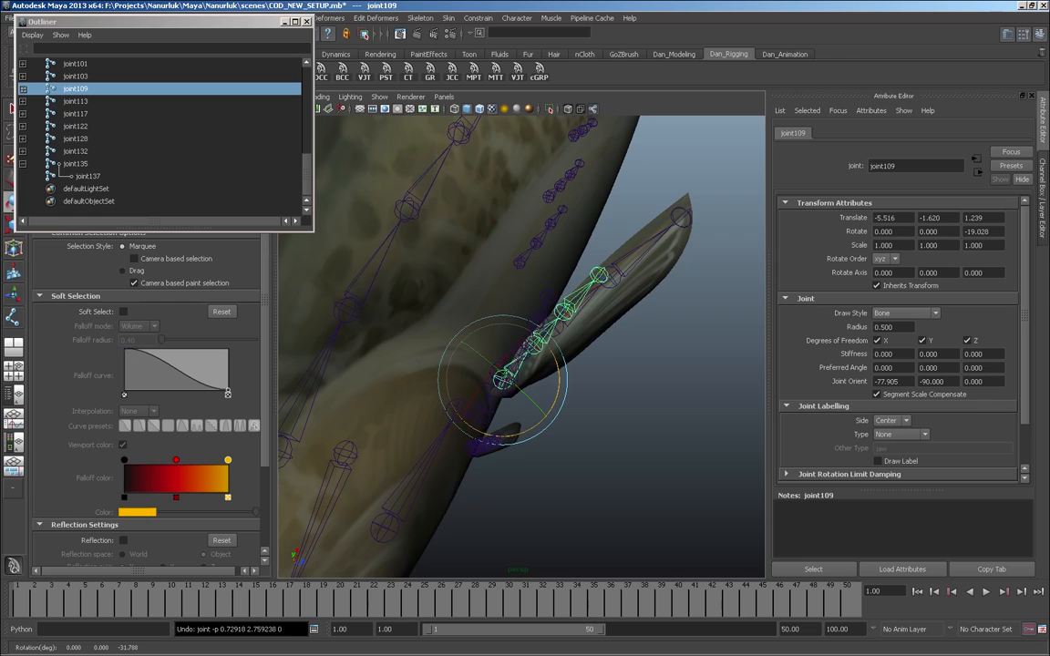
- Try a Joint Orient Z of -30 on the middle pectoral fin chain's root joint and undo it
left_click(983, 368)
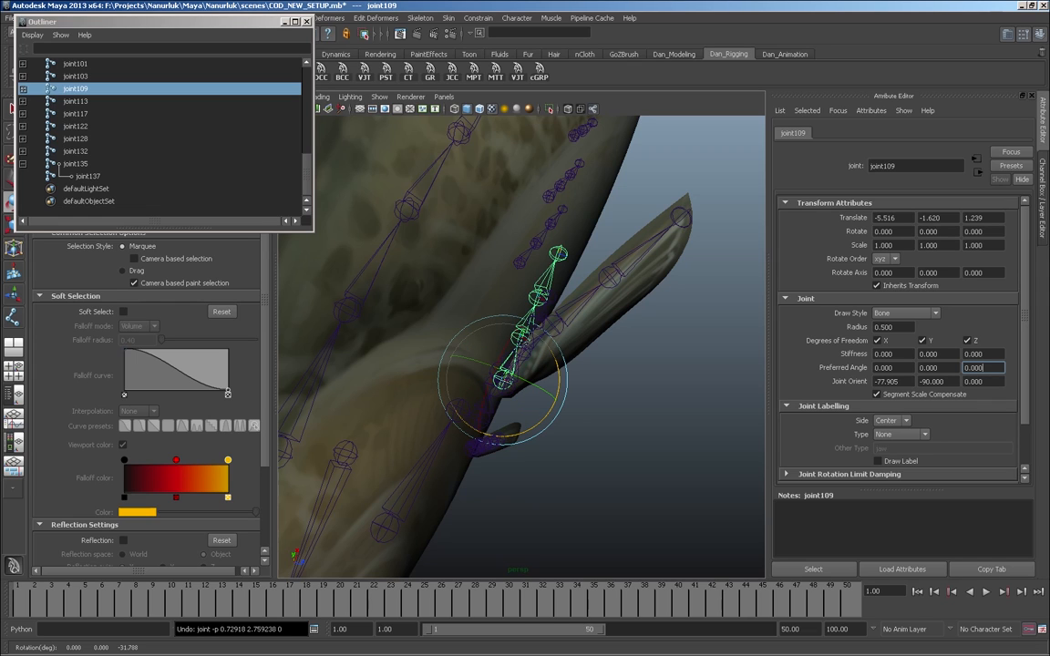
left_click_drag(986, 381, 962, 381)
type("-30")
key("Return")
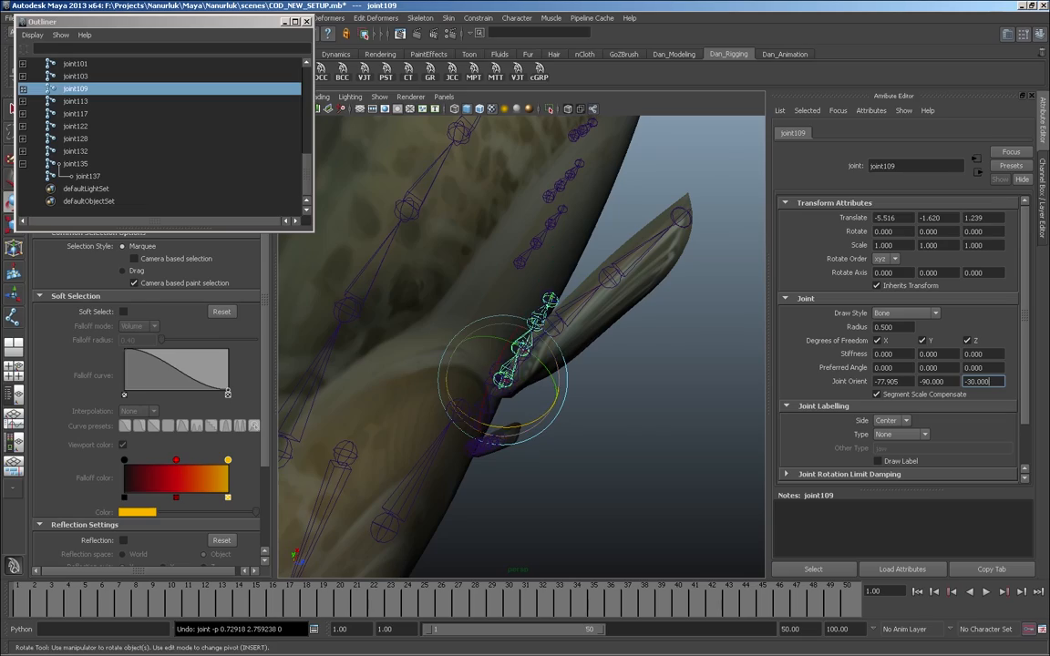
left_click_drag(520, 347, 583, 364, "alt")
key("ctrl+z")
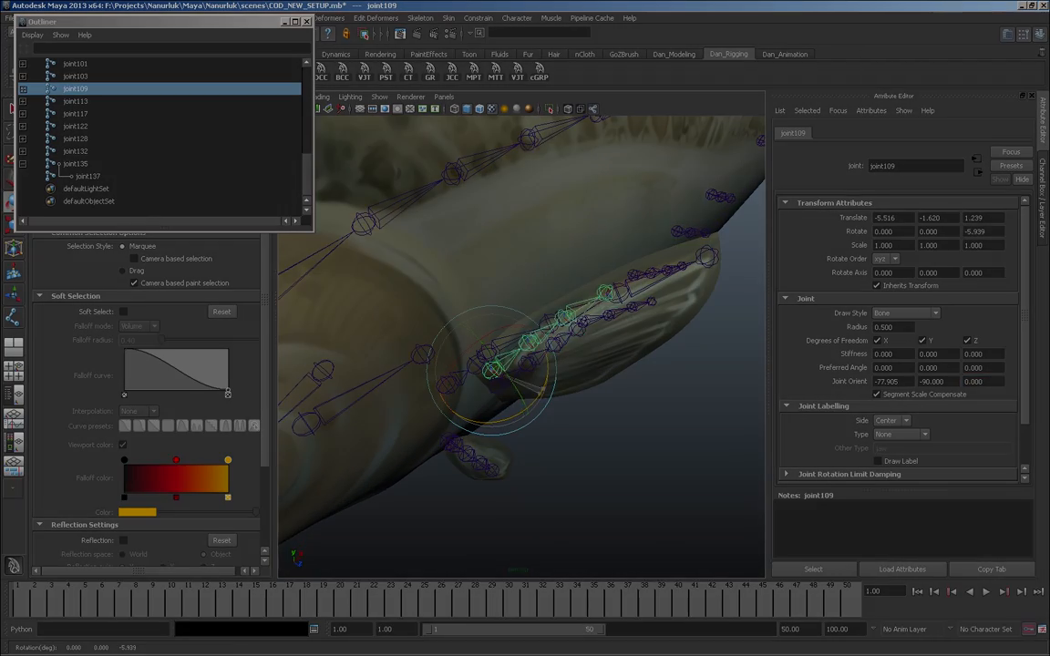
- Set the root Joint Orient of the middle pectoral fin chain to 105, -60, 180 and the lower one to 90, -60, 177
left_click_drag(638, 364, 504, 396, "alt")
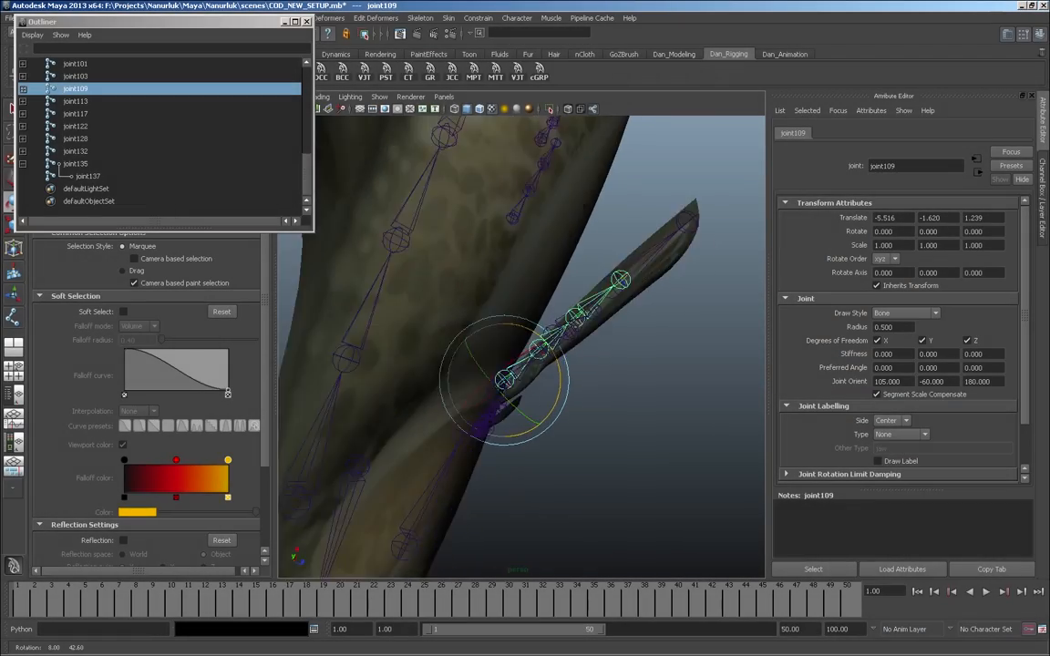
key("q")
left_click(492, 335)
left_click(494, 362)
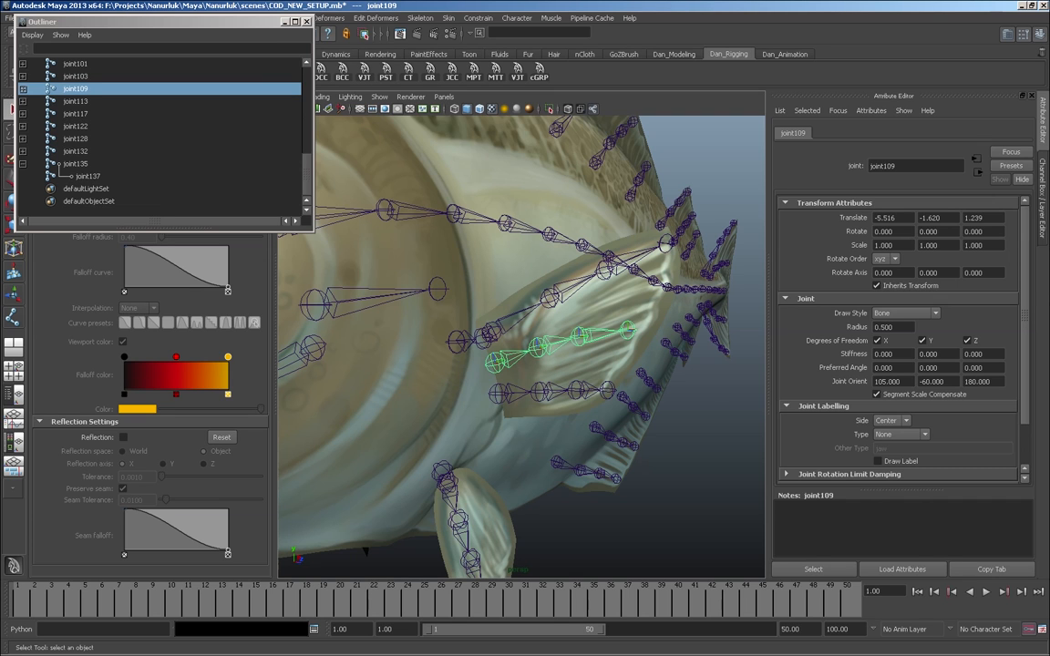
left_click(497, 393)
left_click_drag(510, 392, 506, 428, "alt")
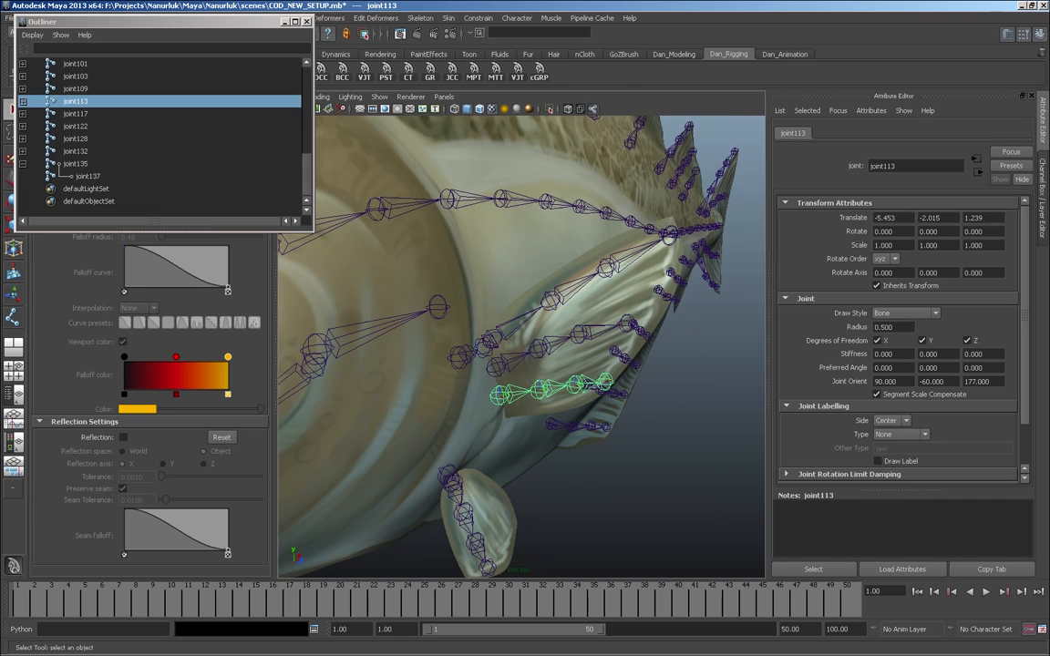
- Try rotating the local rotation axis of the lower pectoral fin chain's root joint in component mode and undo it
key("F8")
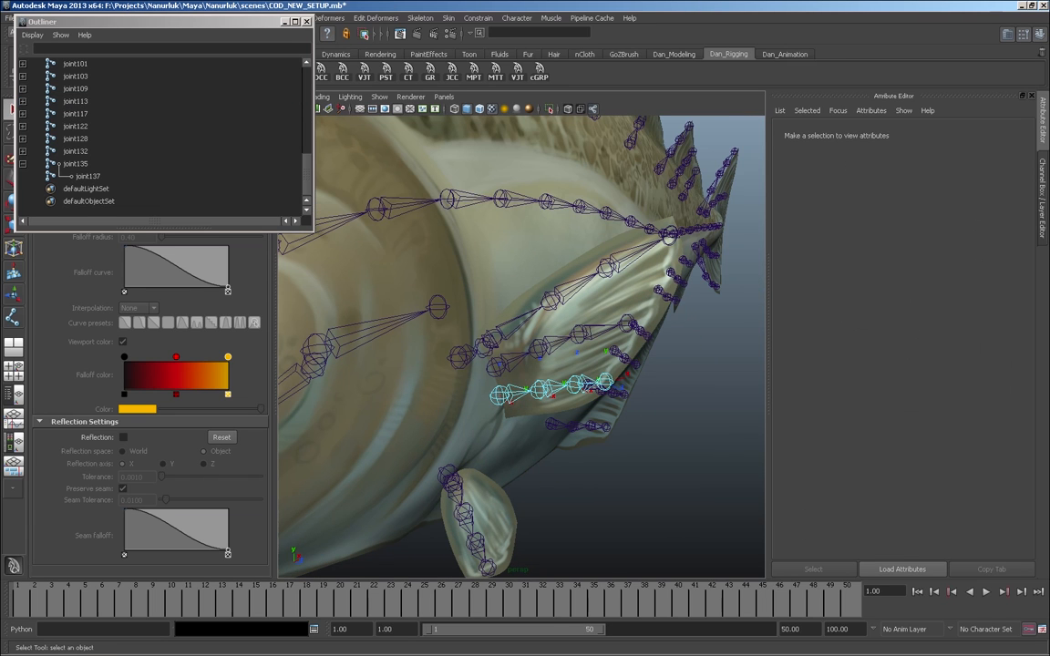
left_click(507, 401)
left_click_drag(507, 402, 516, 470, "alt")
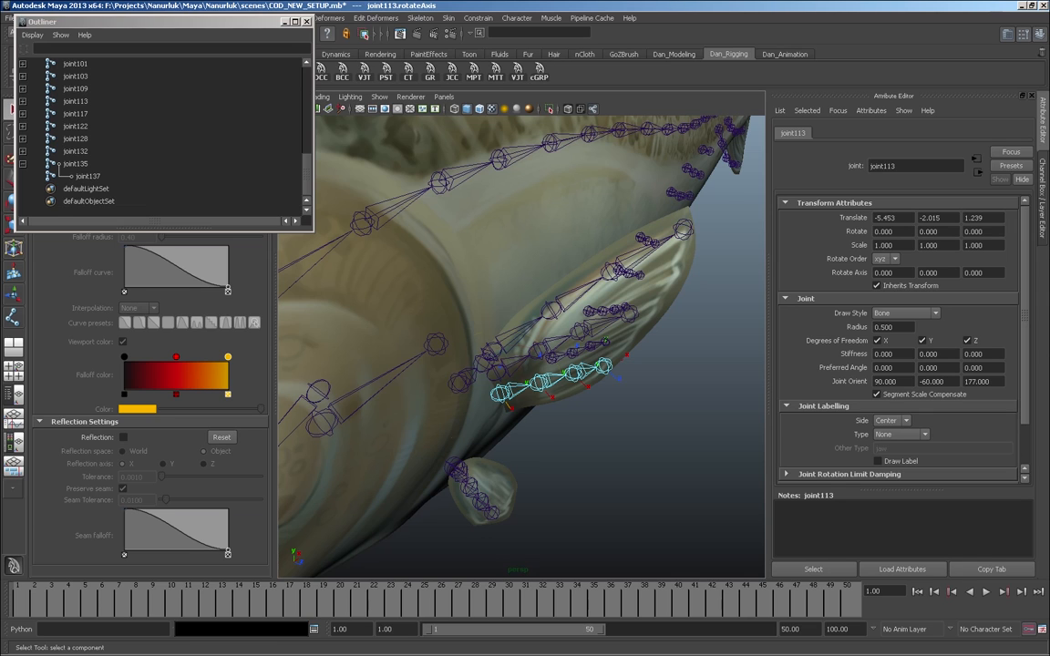
key("e")
mouse_move(447, 406)
left_mouse_down()
mouse_move(453, 365)
mouse_move(449, 383)
left_mouse_up()
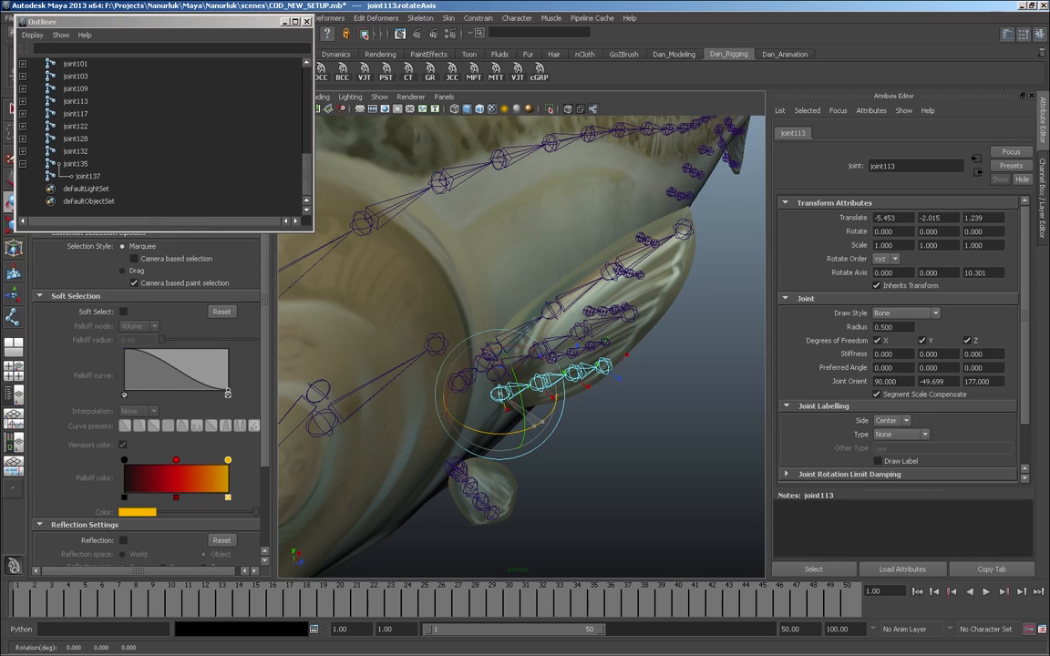
key("ctrl+z")
mouse_move(538, 410)
left_mouse_down("alt")
mouse_move(523, 431)
mouse_move(535, 425)
left_mouse_up("alt")
key("ctrl+z")
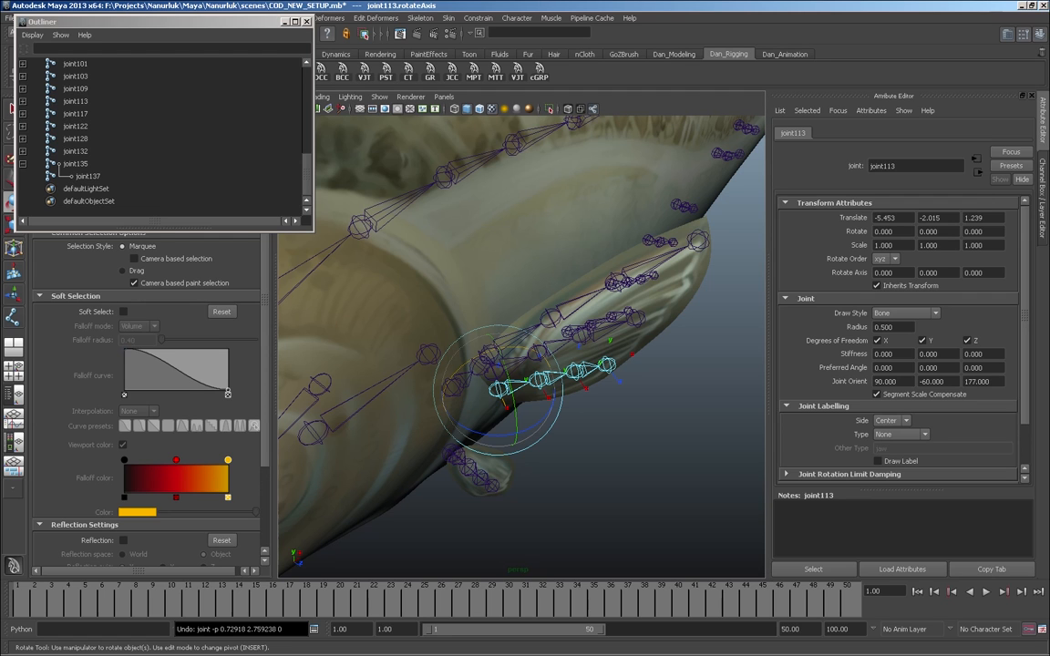
key("F8")
left_click(639, 474)
- Set the Joint Orient X of the middle pectoral fin chain's root joint to 110
left_click_drag(638, 438, 496, 378, "alt")
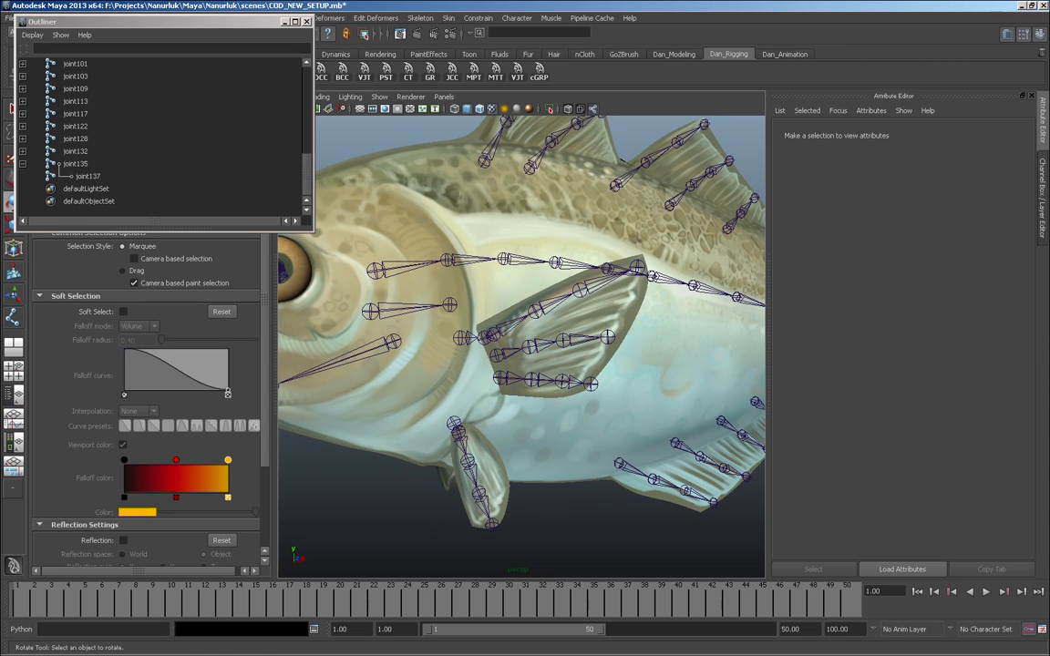
left_click(496, 356)
left_click(937, 381)
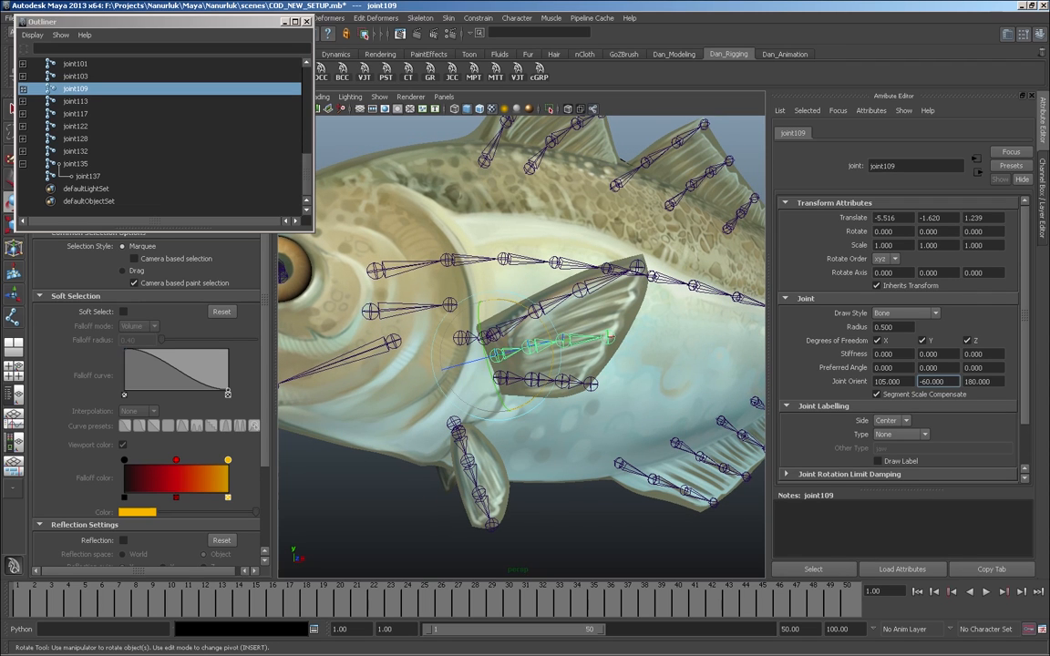
double_click(887, 381)
type("110")
key("Return")
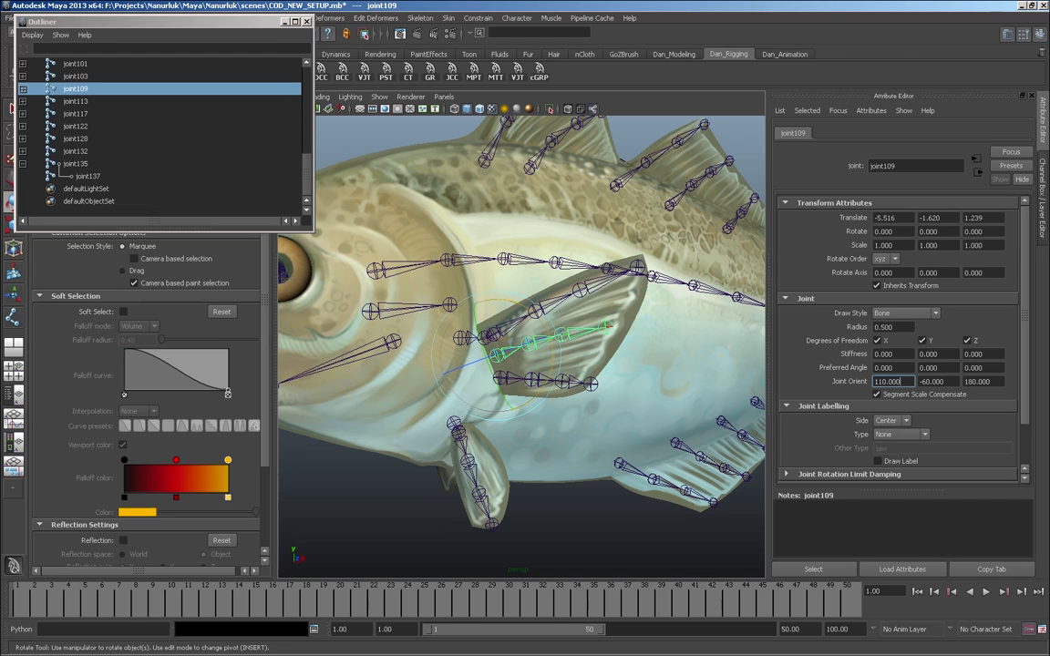
right_click_drag(566, 365, 510, 365, "alt")
mouse_move(528, 364)
left_mouse_down("alt")
mouse_move(556, 350)
mouse_move(538, 365)
left_mouse_up("alt")
right_click_drag(520, 364, 574, 365, "alt")
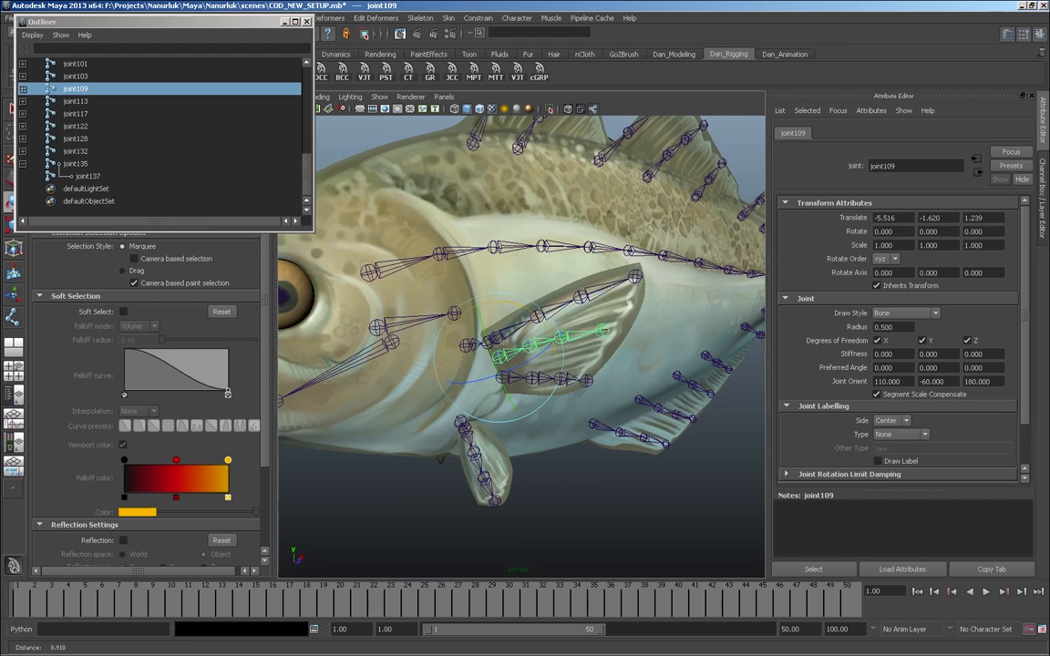
right_click_drag(440, 460, 510, 460, "alt")
- Parent the middle and lower pectoral fin root joints, joint109 and joint113, under joint104 of the upper fin chain
left_click(75, 102)
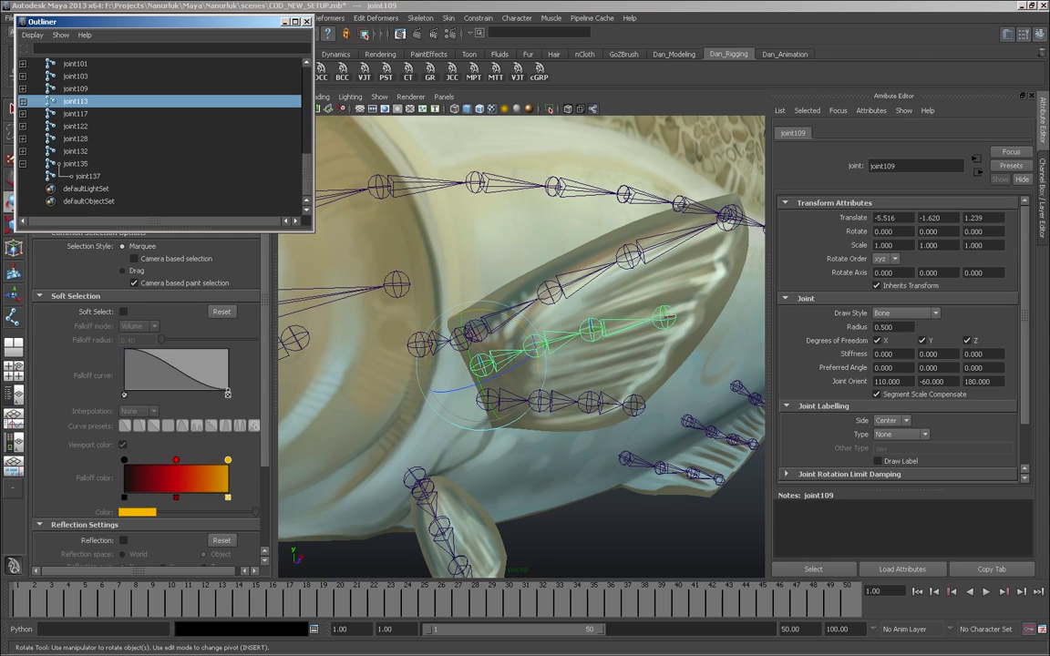
left_click(76, 113)
left_click(75, 101)
left_click(75, 88)
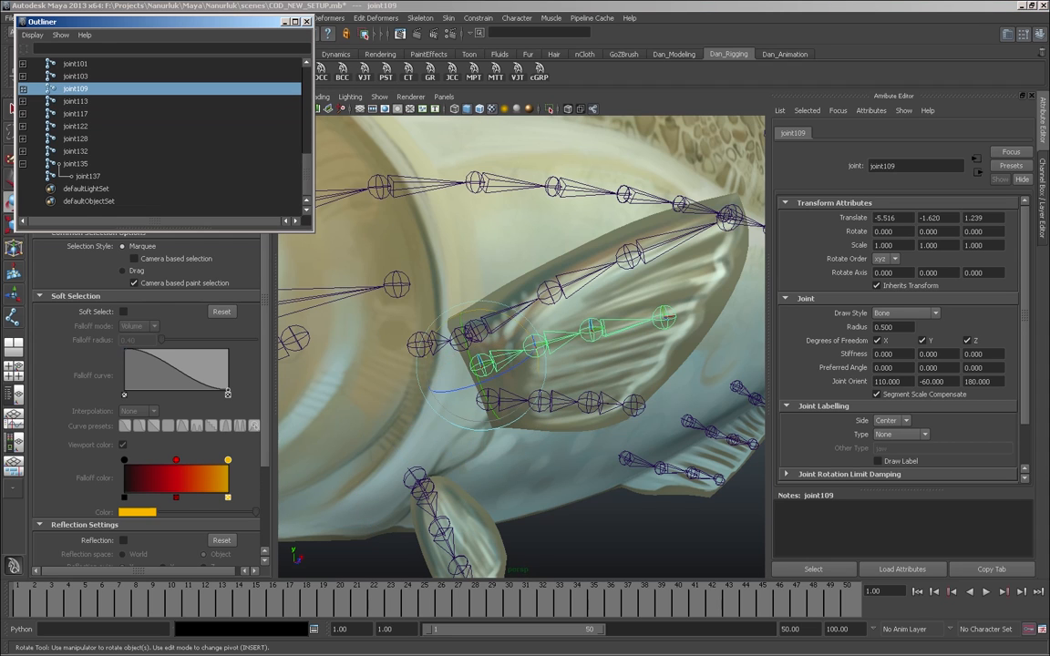
left_click(75, 75)
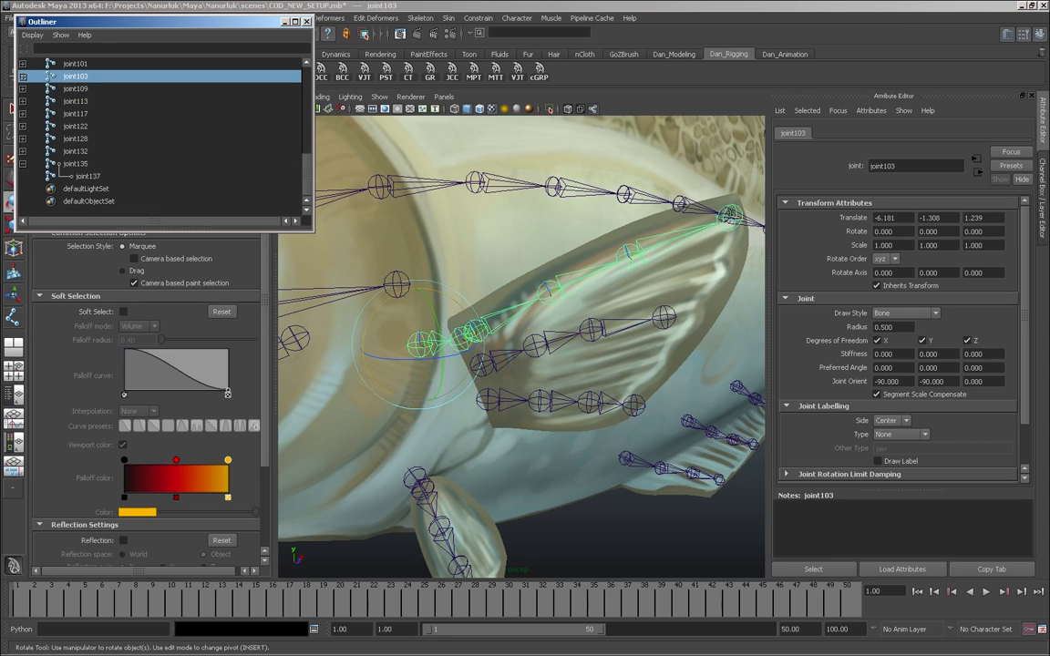
left_click(22, 76)
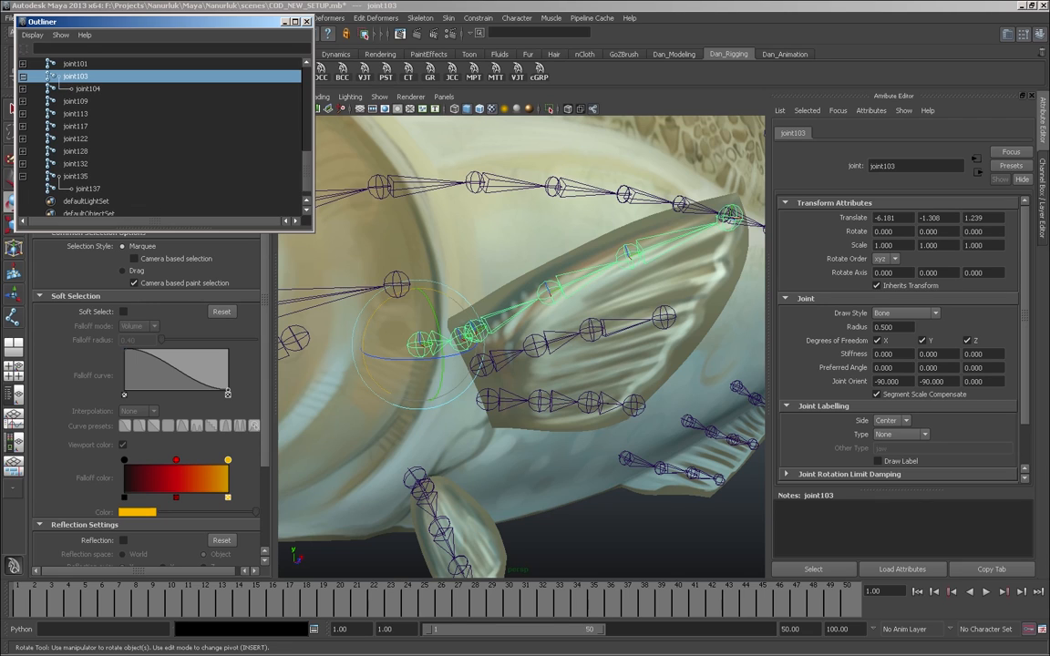
left_click(87, 89)
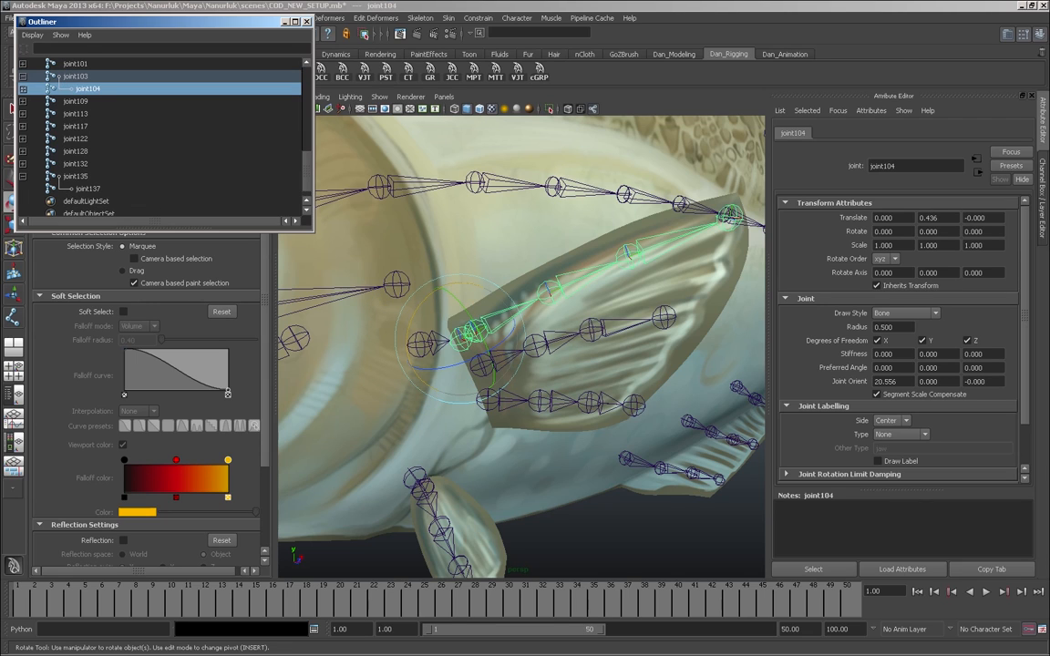
left_click(76, 102)
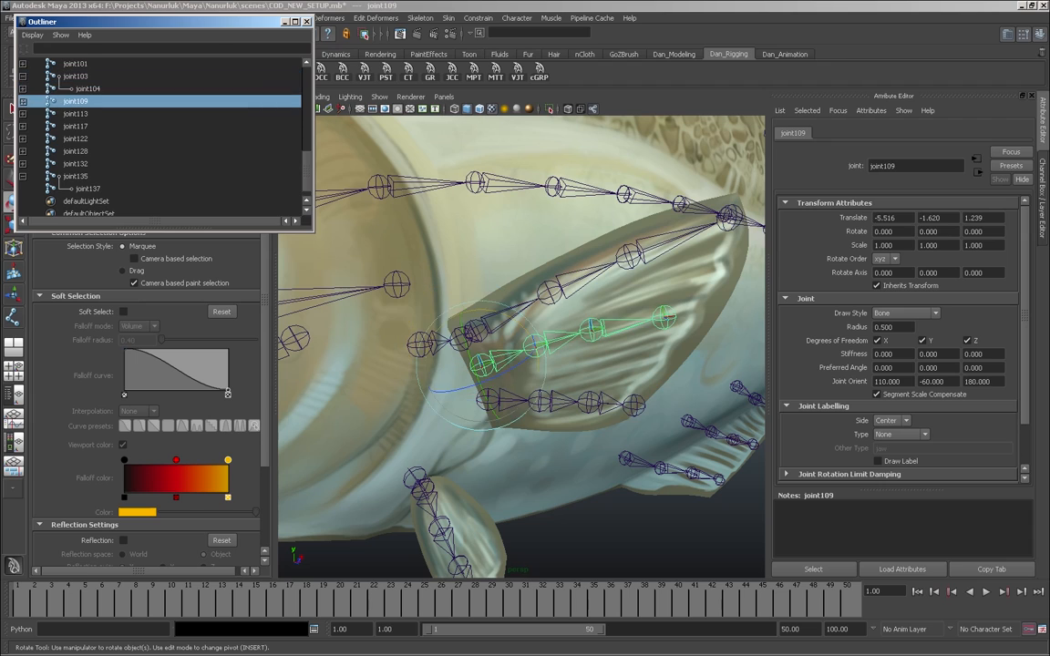
left_click(75, 114, "shift")
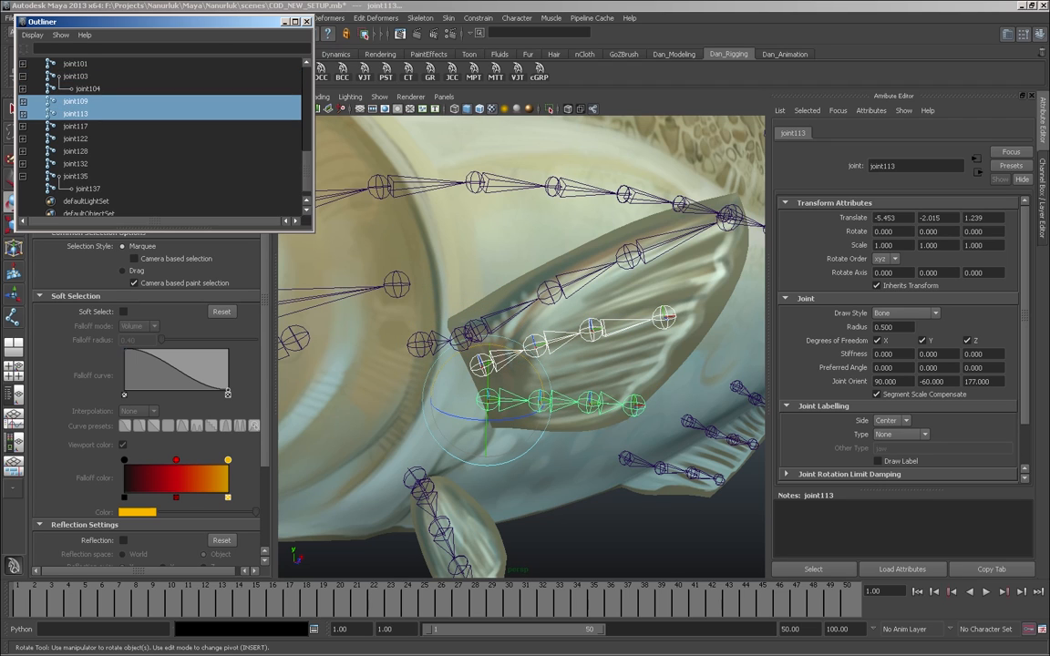
middle_click_drag(76, 101, 87, 88)
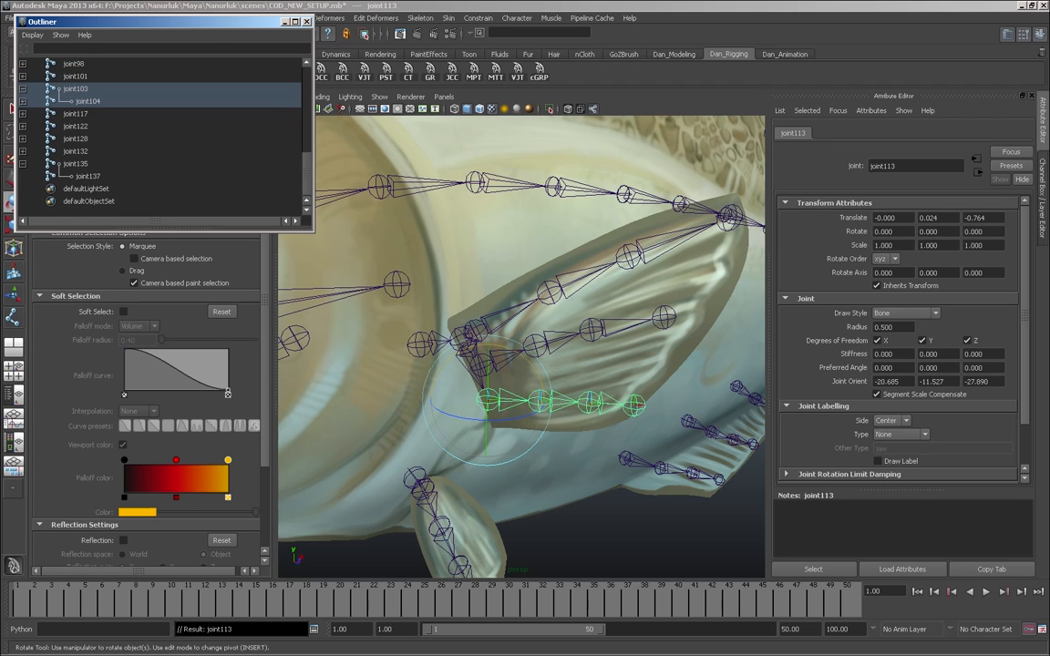
- Test-rotate the combined pectoral fin hierarchy from joint104 and the lower fin chain from its root, undoing each rotation
right_click_drag(521, 347, 579, 347, "alt")
key("Up")
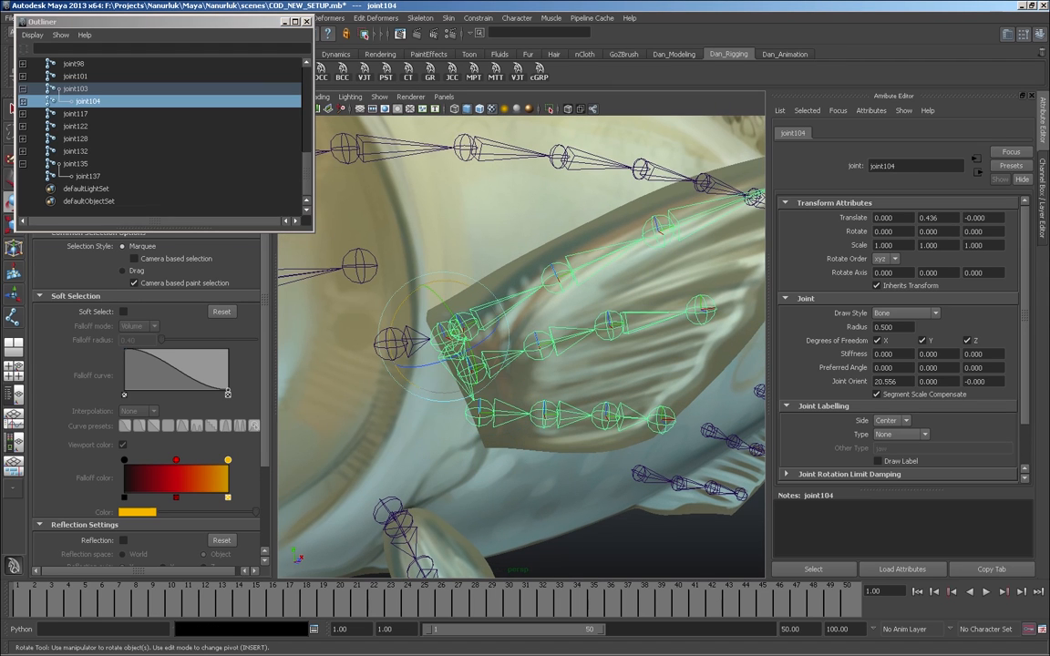
mouse_move(429, 366)
left_mouse_down()
mouse_move(401, 364)
mouse_move(448, 364)
left_mouse_up()
key("ctrl+z")
left_click(483, 412)
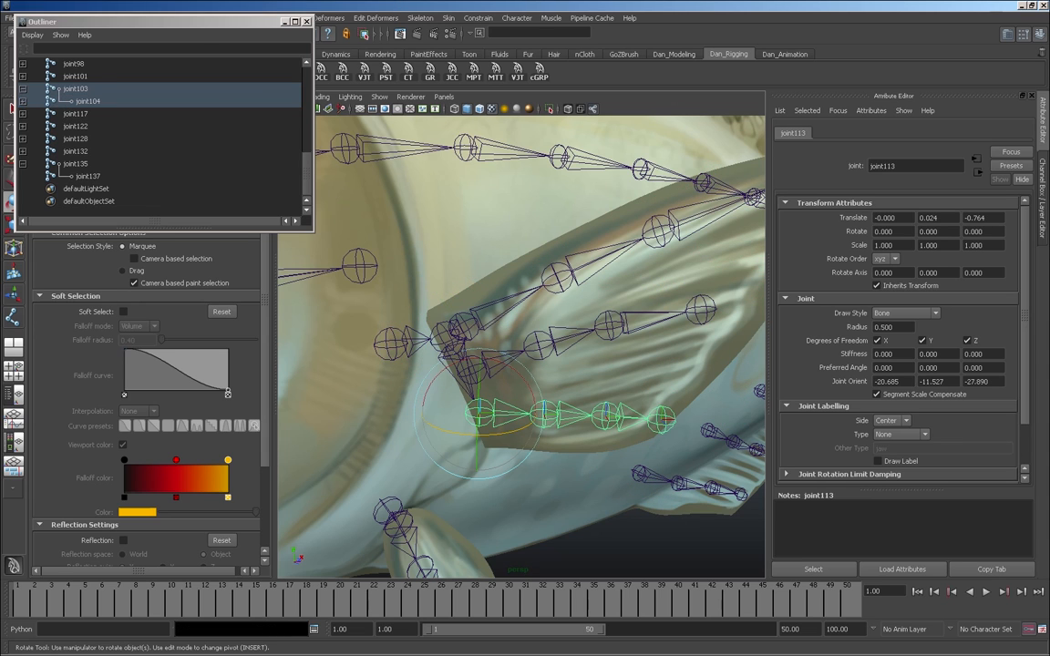
left_click_drag(498, 431, 507, 430)
key("ctrl+z")
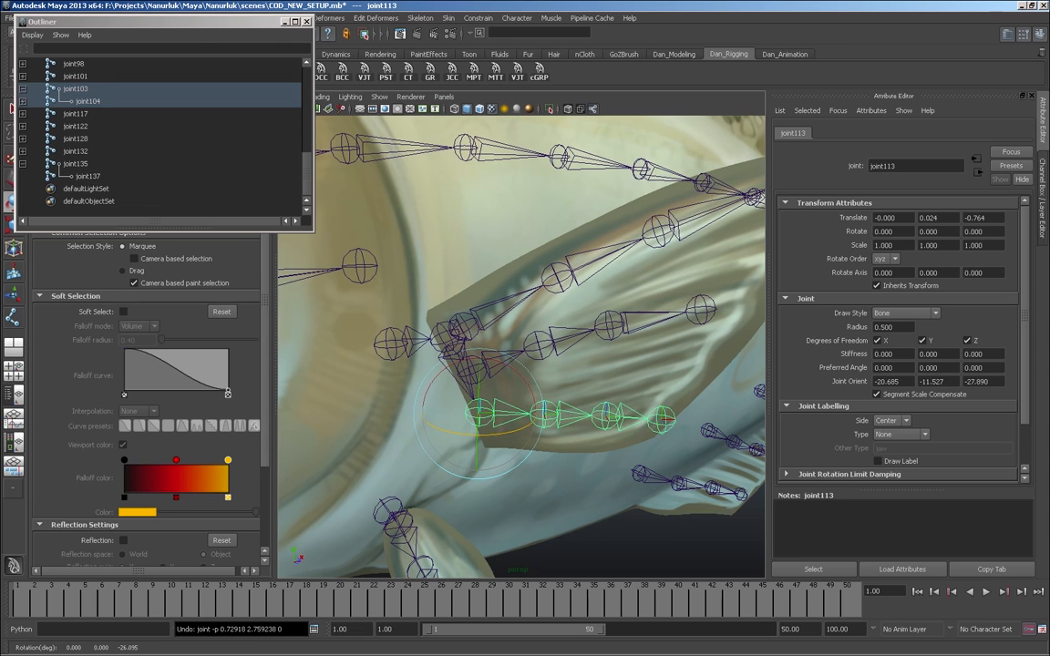
- Check the fitted pectoral fin joints from the side, and inspect the pelvic fin's root joint and the second spine joint
scroll(521, 347, "down", 5)
mouse_move(522, 347)
left_mouse_down("alt")
mouse_move(492, 383)
mouse_move(511, 360)
left_mouse_up("alt")
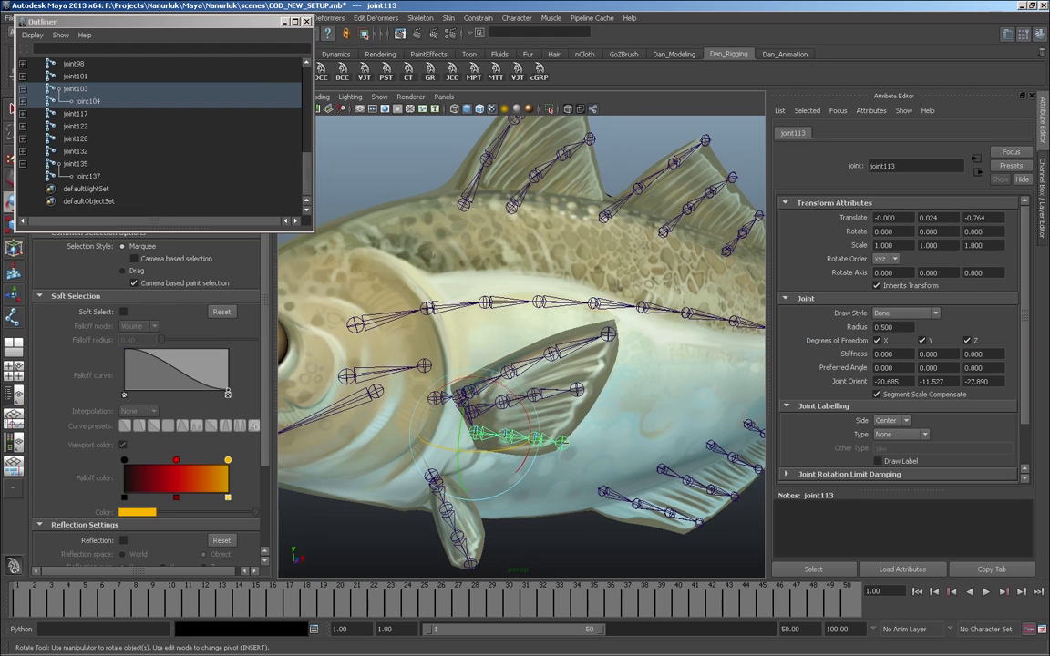
left_click_drag(511, 360, 497, 354, "alt")
left_click(421, 476)
right_click_drag(456, 411, 401, 410, "alt")
left_click_drag(401, 410, 370, 387, "alt")
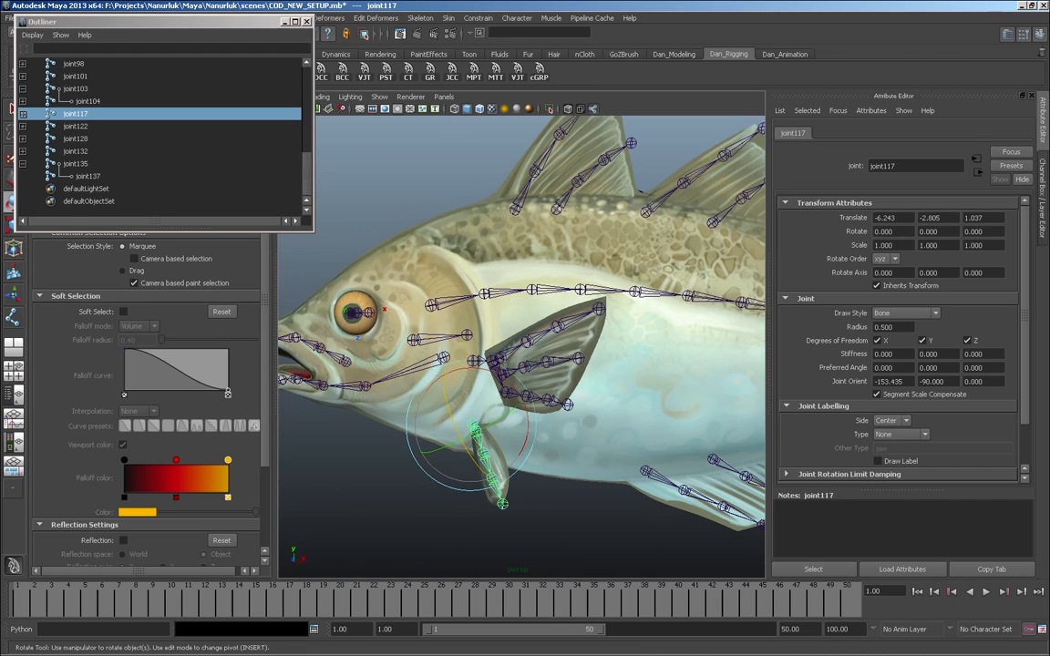
left_click(484, 293)
mouse_move(484, 293)
left_mouse_down("alt")
mouse_move(501, 285)
mouse_move(489, 288)
left_mouse_up("alt")
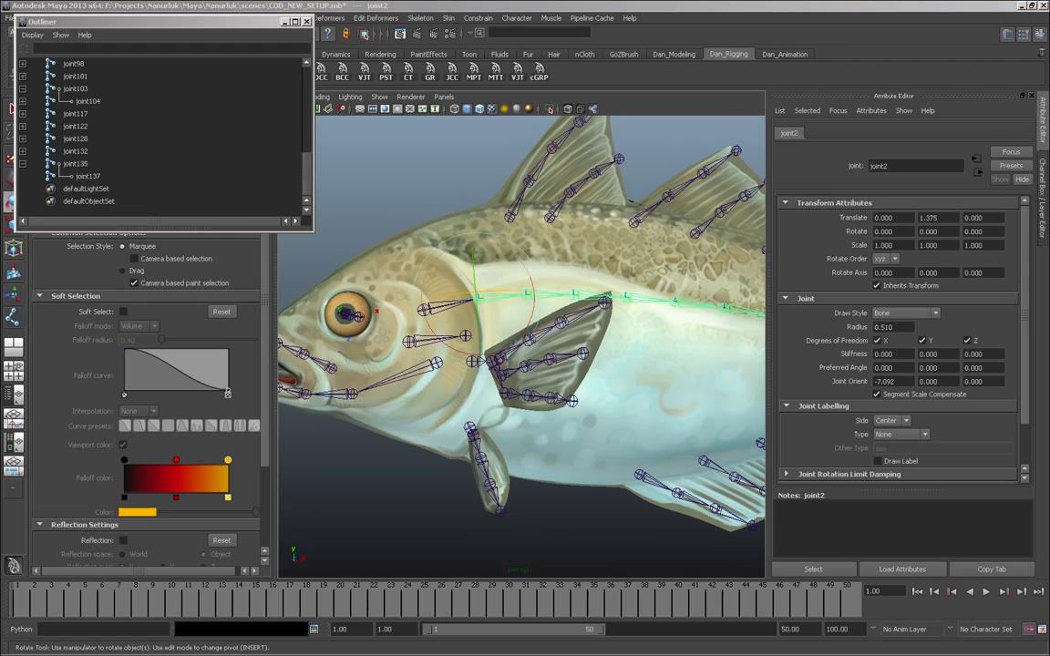
- Try rotating the second spine joint about 21 degrees downward around X, and undo the rotation
key("space")
key("space")
middle_click_drag(546, 364, 357, 315, "alt")
right_click_drag(493, 346, 428, 347, "alt")
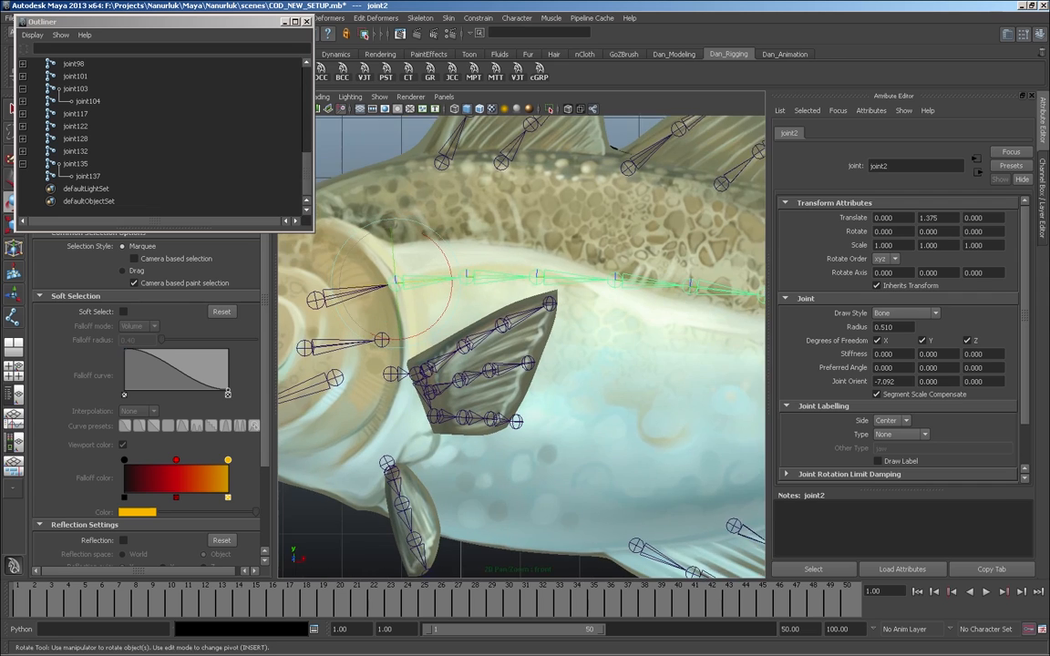
middle_click_drag(358, 315, 391, 301, "alt")
key("Down")
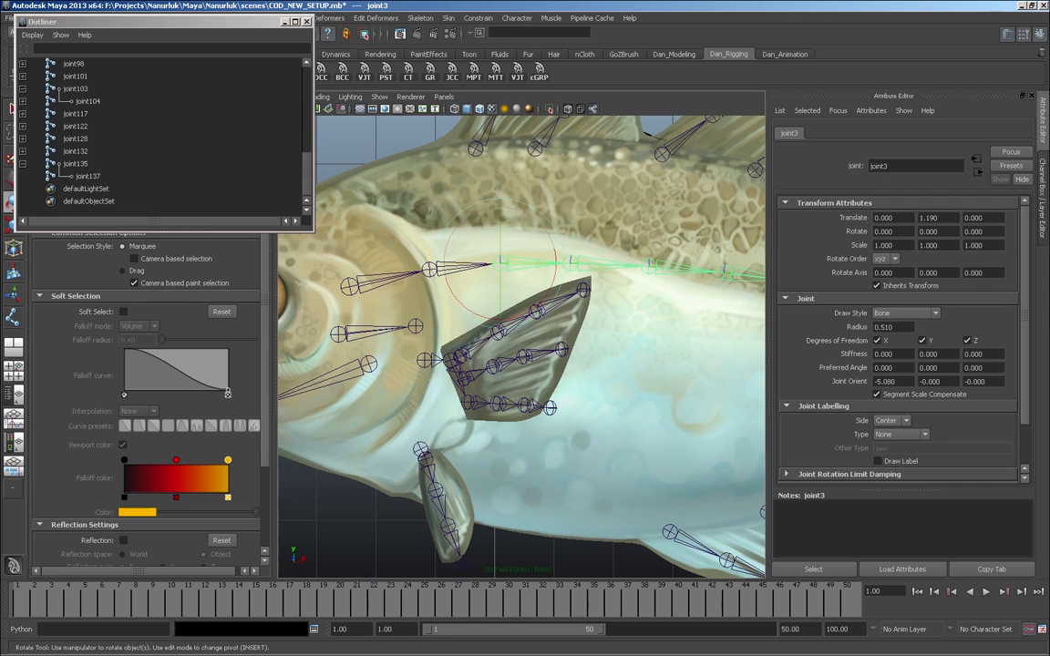
key("Up")
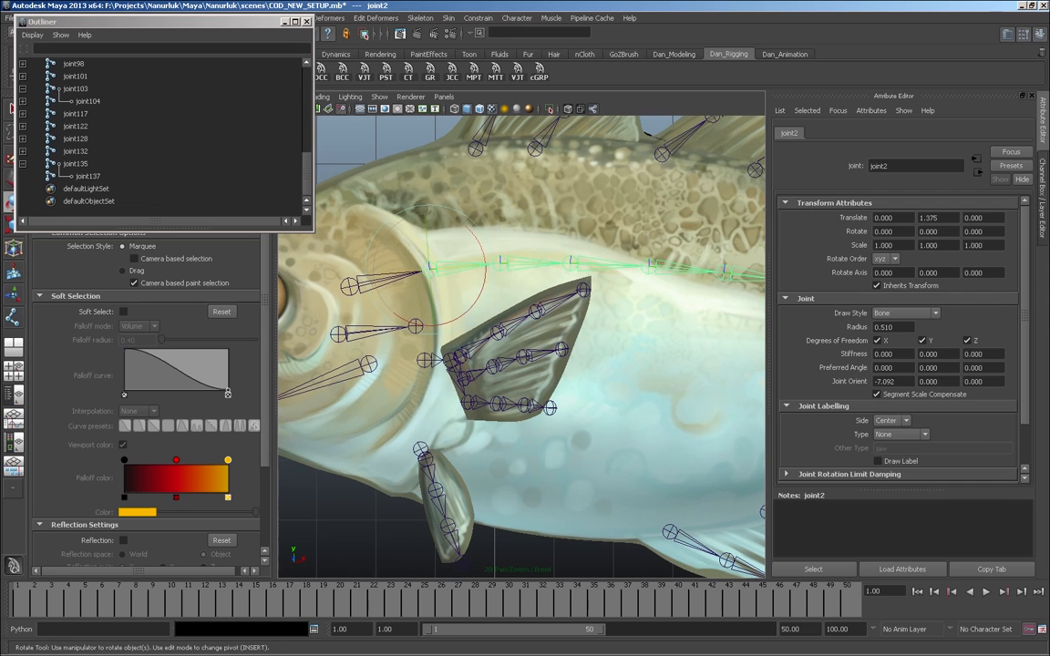
left_click_drag(477, 298, 474, 302)
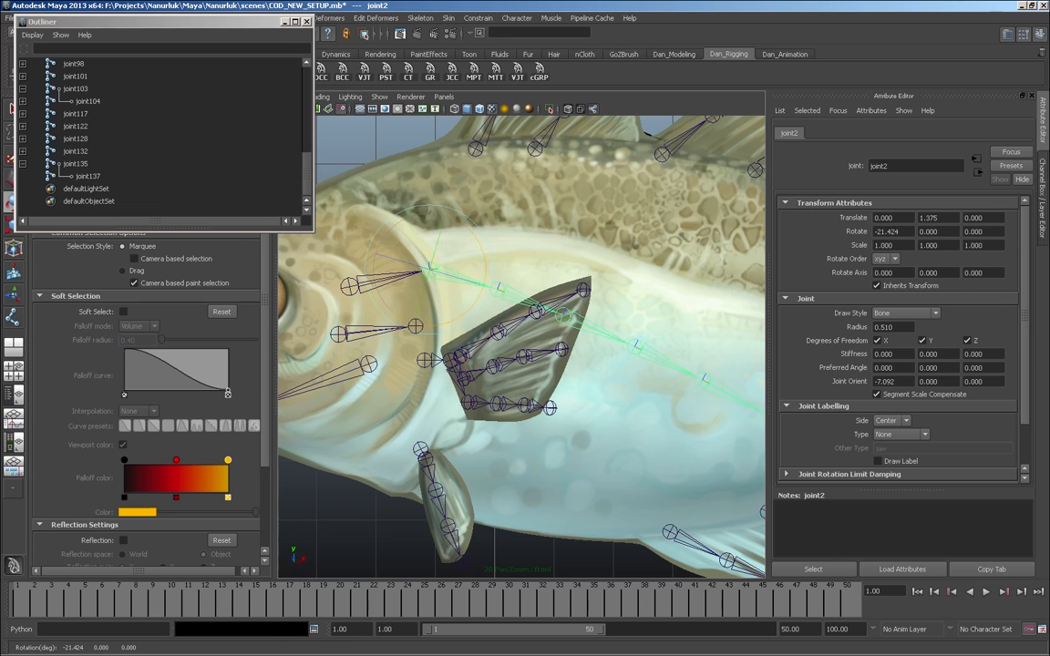
key("ctrl+z")
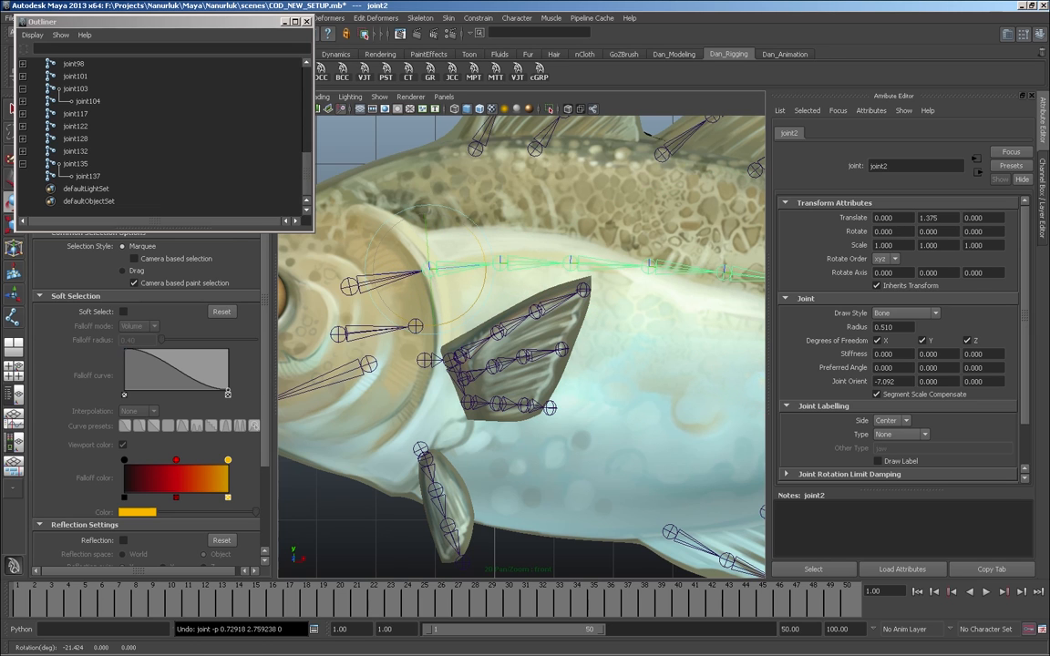
- Examine the side fin's root joint and the second spine joint behind the head
right_click_drag(583, 346, 510, 347, "alt")
middle_click_drag(510, 346, 575, 333, "alt")
right_click_drag(522, 346, 583, 347, "alt")
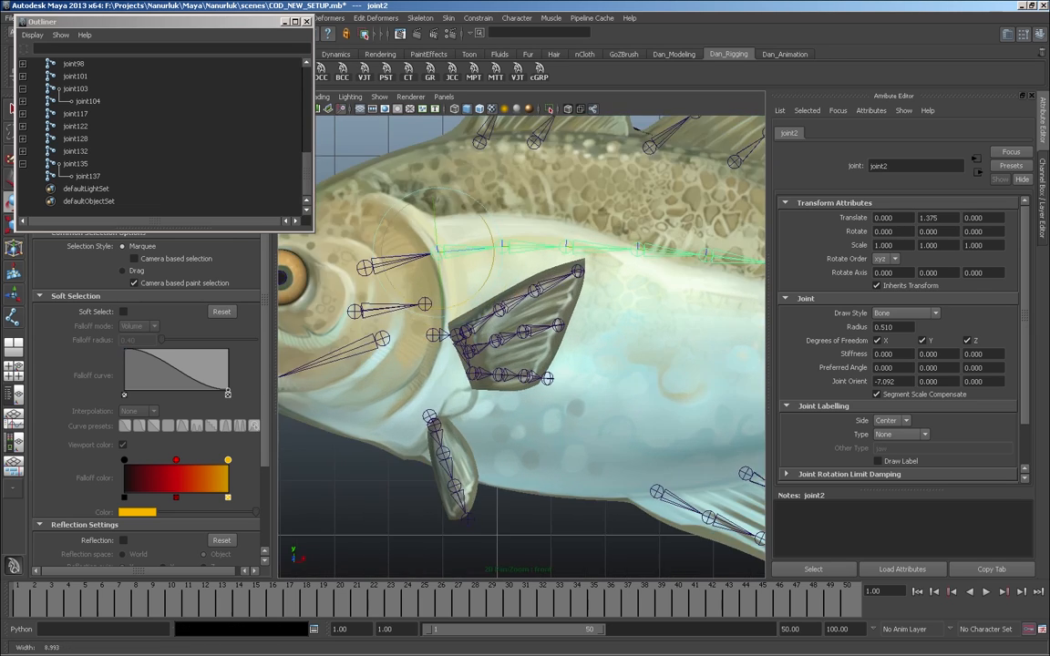
middle_click_drag(521, 346, 560, 342, "alt")
right_click_drag(521, 347, 576, 347, "alt")
left_click(456, 326)
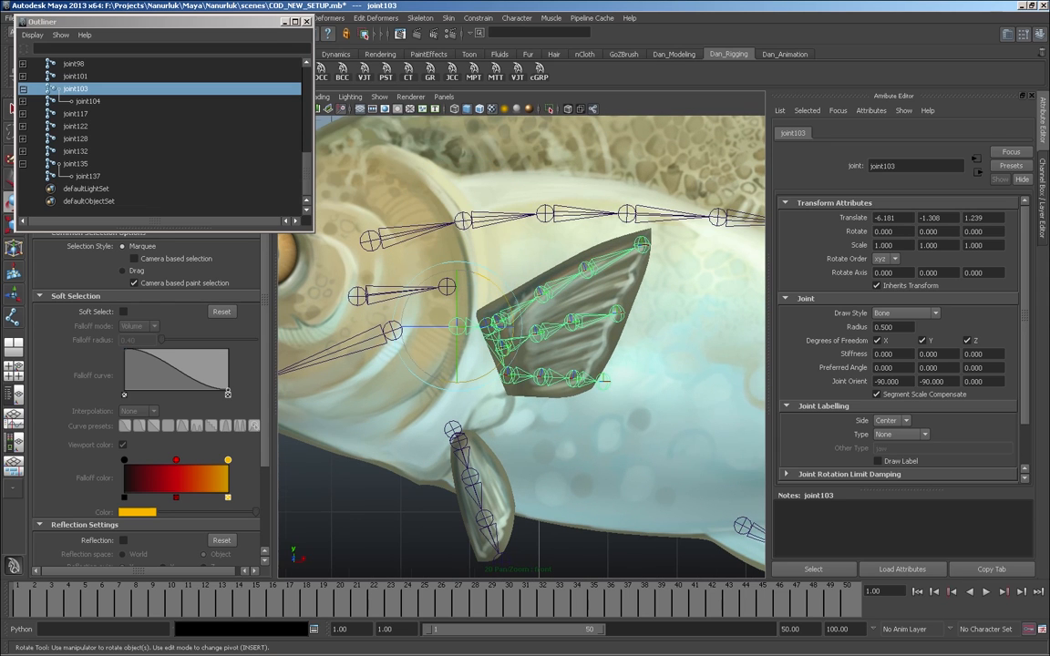
right_click_drag(576, 347, 522, 346, "alt")
left_click(482, 258)
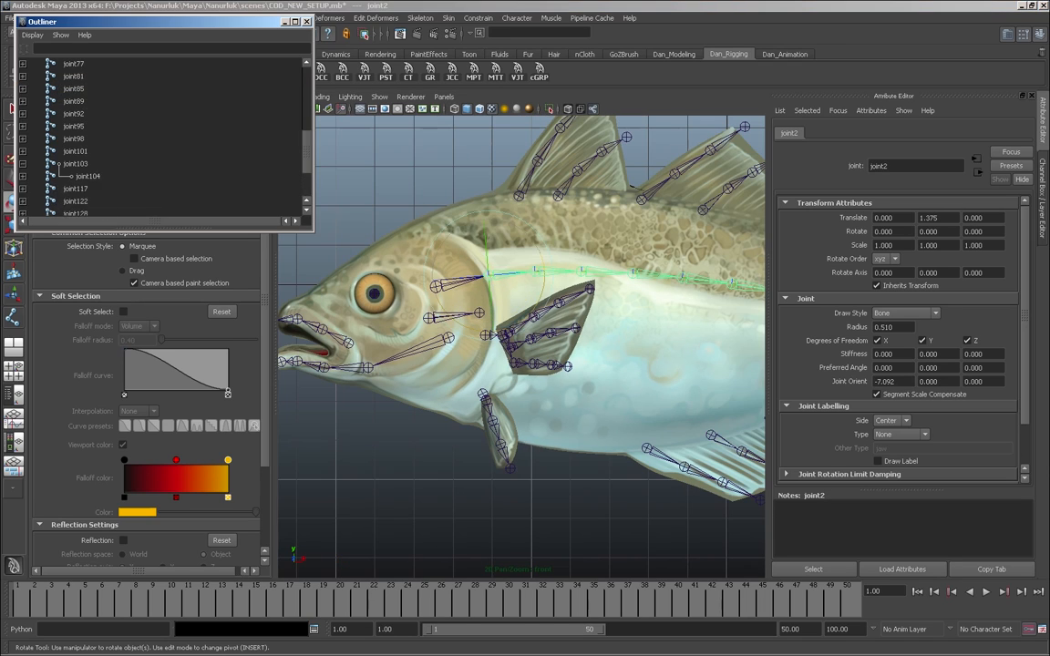
- Rename the root joint of the spine chain, joint1, as BN_Spine_01
left_click_drag(306, 153, 306, 93)
left_click(73, 114)
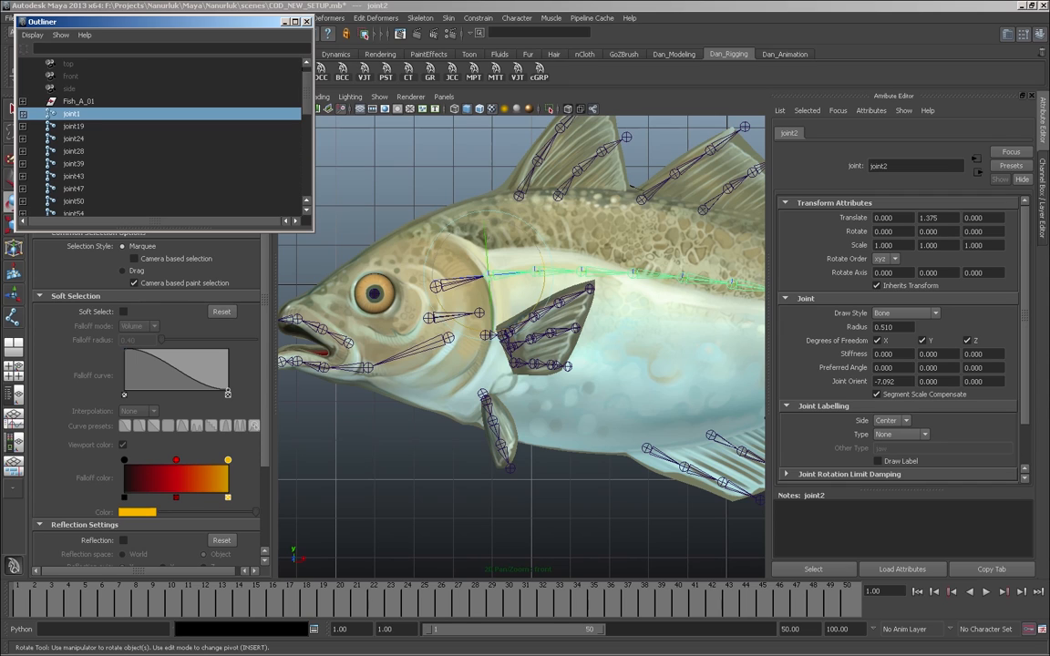
double_click(71, 114)
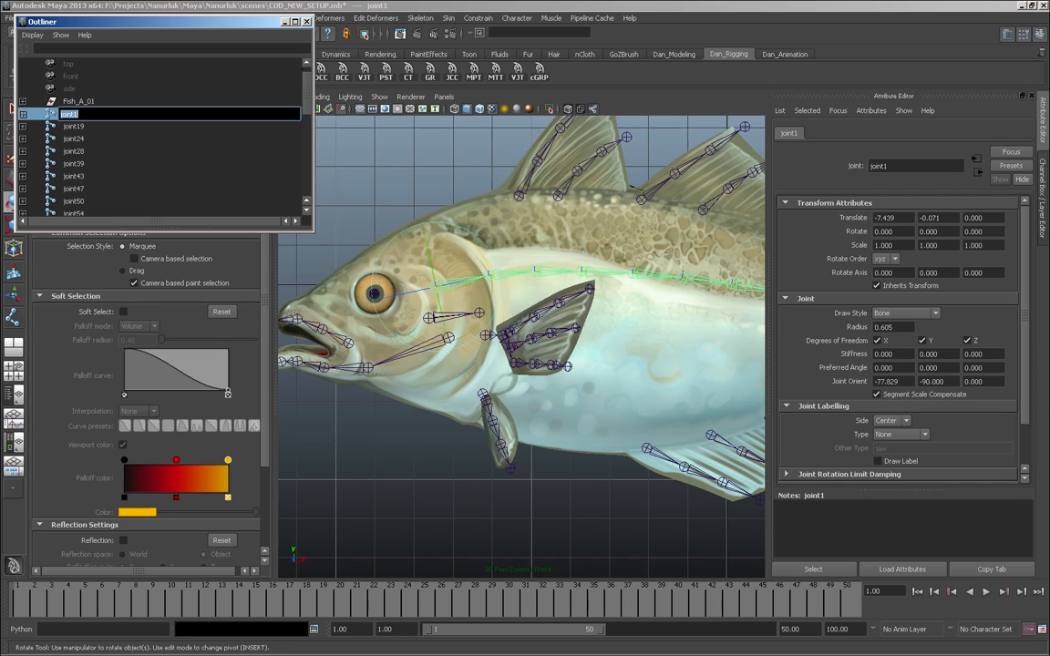
type("BN_J")
type("Spine")
type("_01")
key("Return")
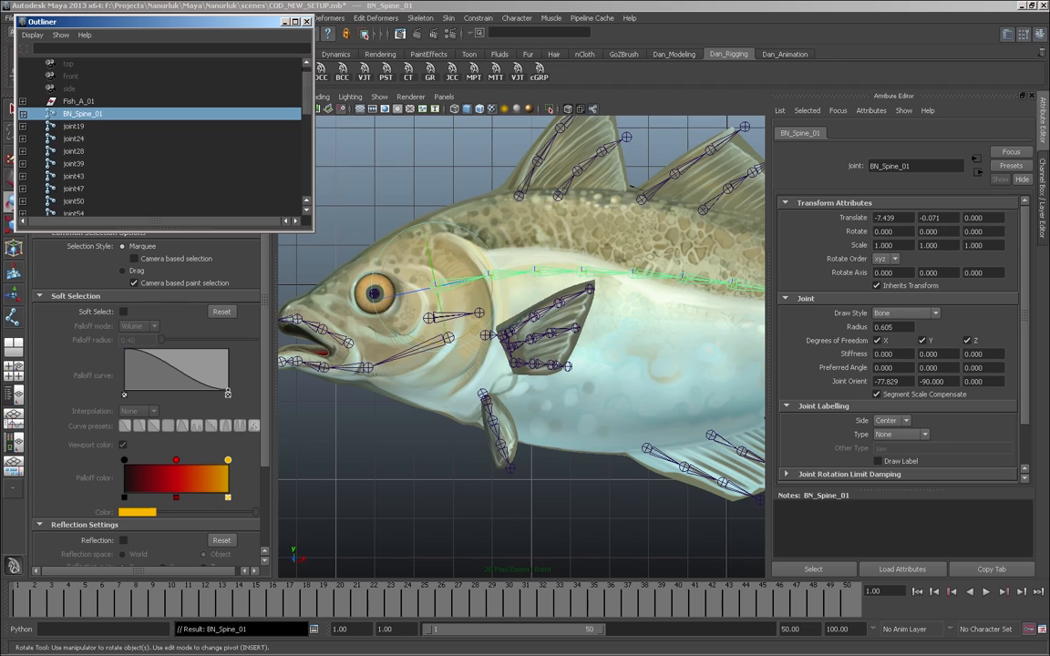
- Copy the root's name to its child joint2 and rename that joint BN_Spine_02
left_click(23, 114)
double_click(82, 114)
key("ctrl+c")
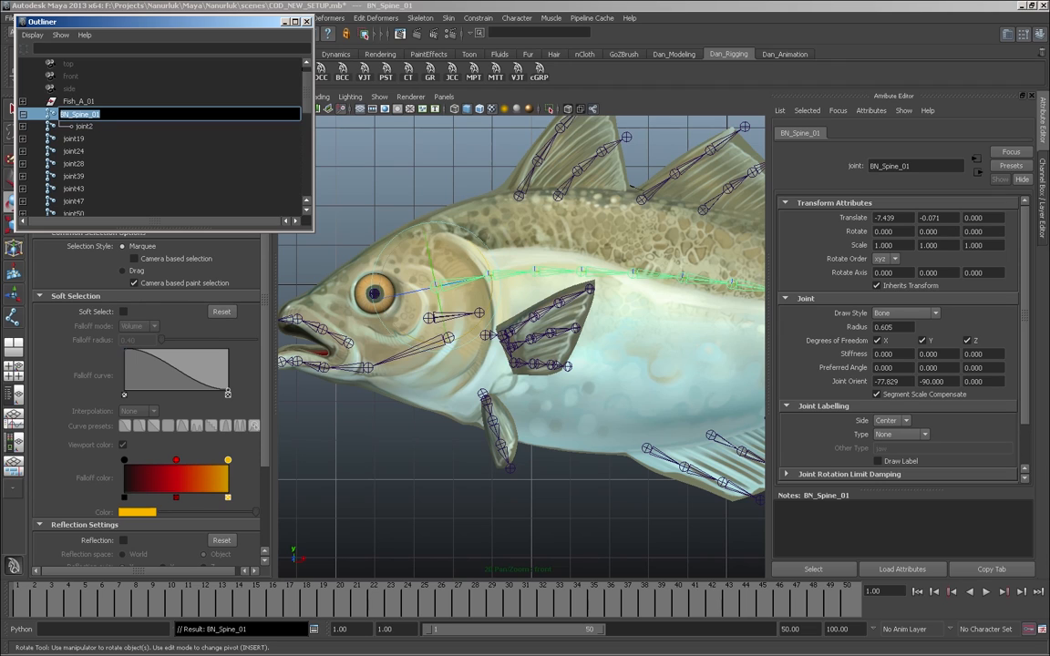
double_click(84, 127)
left_click(91, 127)
key("ctrl+a")
key("ctrl+v")
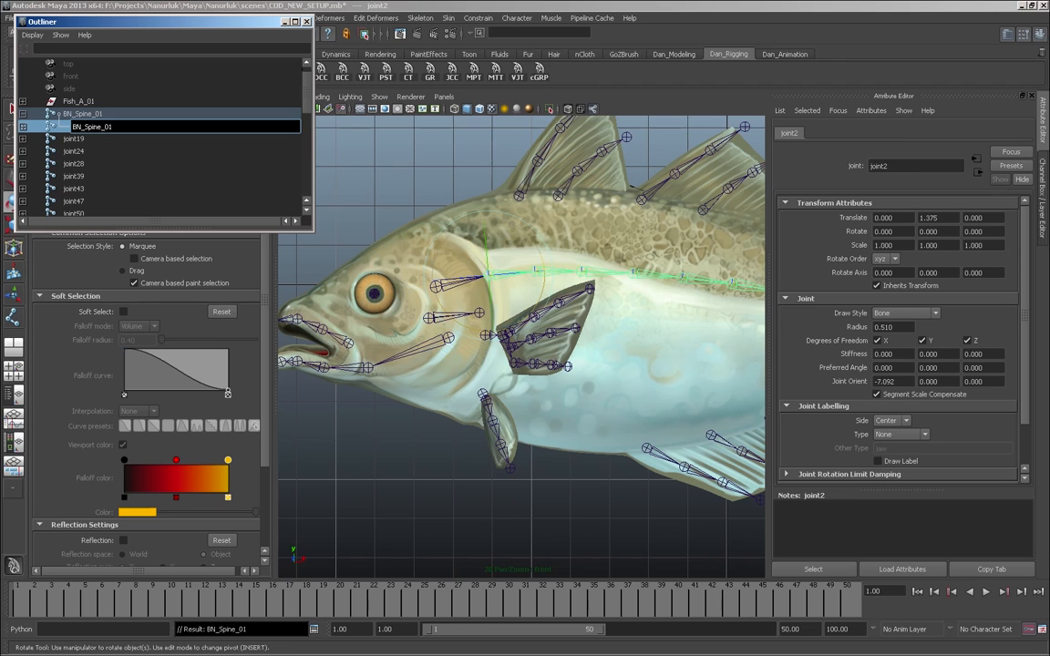
key("BackSpace")
type("2")
key("Return")
- Rename the third spine joint, joint3, as BN_Spine_03 using the copied name
left_click(23, 126)
double_click(95, 138)
key("ctrl+v")
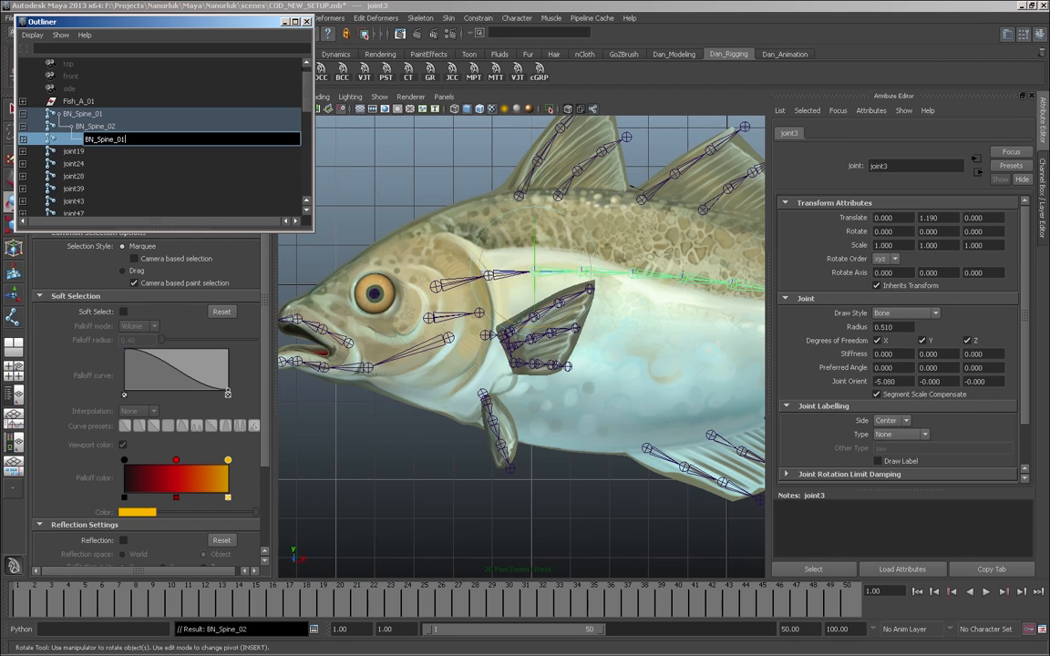
key("BackSpace")
type("3")
key("Return")
- Rename the fourth, fifth and sixth spine joints BN_Spine_04, BN_Spine_05 and BN_Spine_06
left_click(23, 138)
double_click(107, 151)
key("ctrl+v")
key("BackSpace")
type("5")
key("Return")
left_click(22, 164)
double_click(136, 175)
key("ctrl+v")
key("BackSpace")
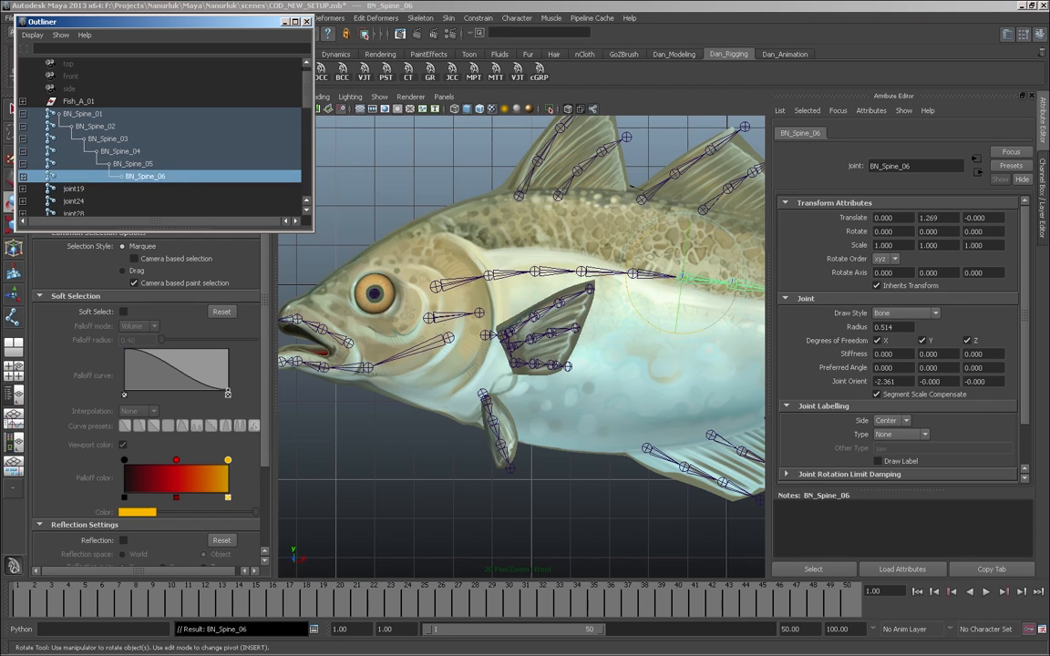
- Rename the next four spine joints down the chain BN_Spine_07, BN_Spine_07, BN_Spine_08 and BN_Spine_09
type("7")
key("Return")
left_click(23, 152)
double_click(183, 164)
key("ctrl+v")
key("BackSpace")
type("8")
key("Return")
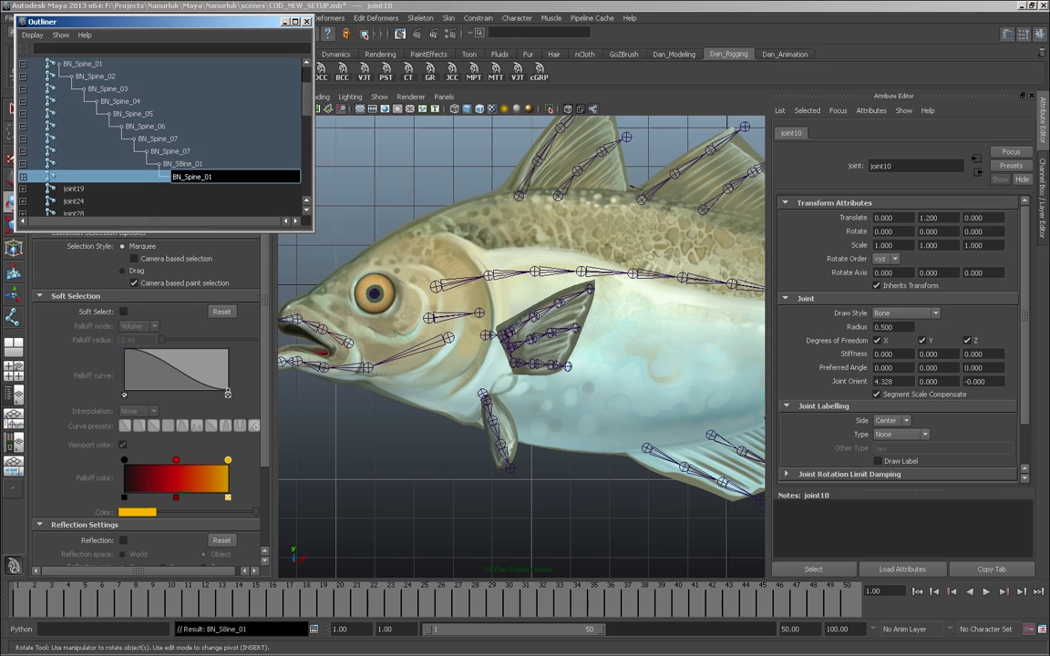
type("pine_08")
key("Return")
- Rename joint11, the child of BN_Spine_09, as BN_Spine_10
left_click(22, 176)
double_click(195, 189)
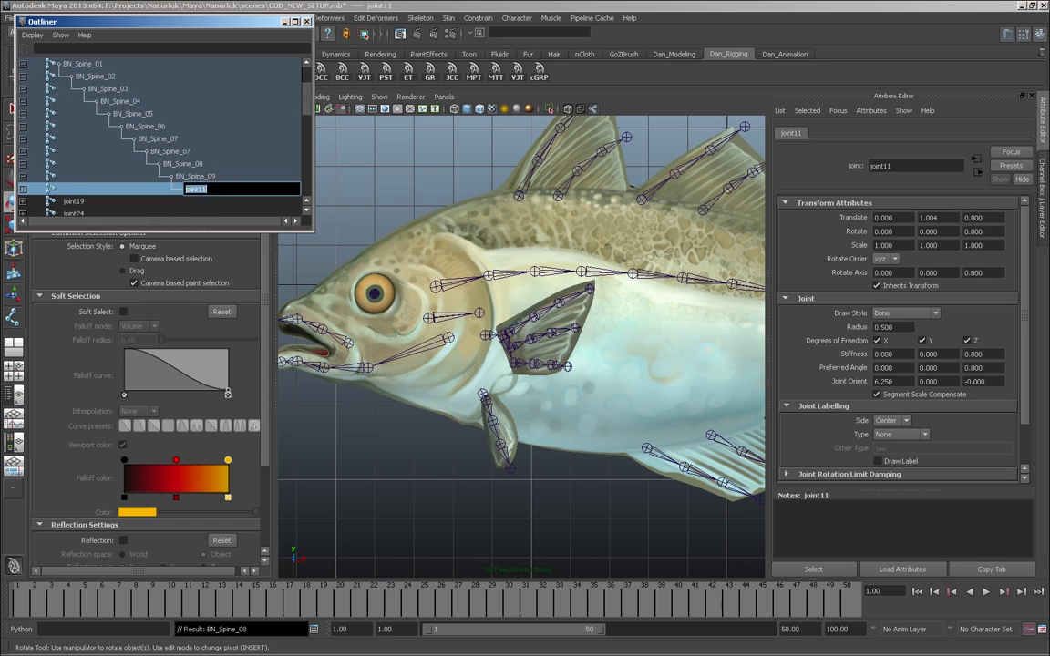
key("ctrl+v")
key("BackSpace")
key("BackSpace")
type("10")
key("Return")
left_click(73, 164)
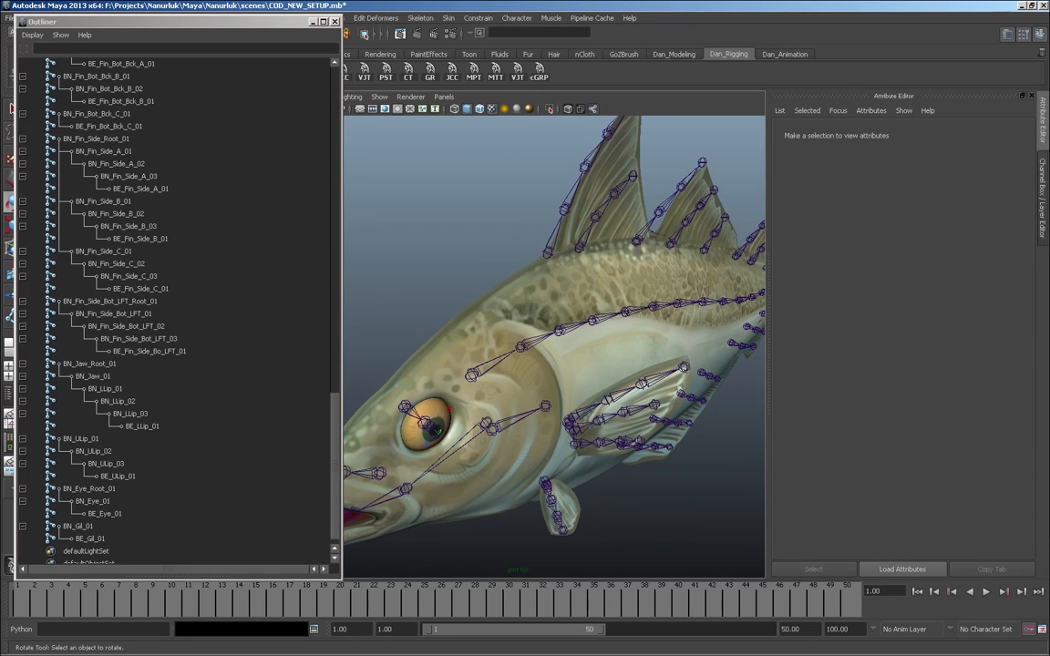
- Duplicate the whole spine chain starting from BN_Spine_01
left_click(470, 374)
left_click_drag(547, 364, 565, 363, "alt")
right_click_drag(565, 363, 510, 363, "alt")
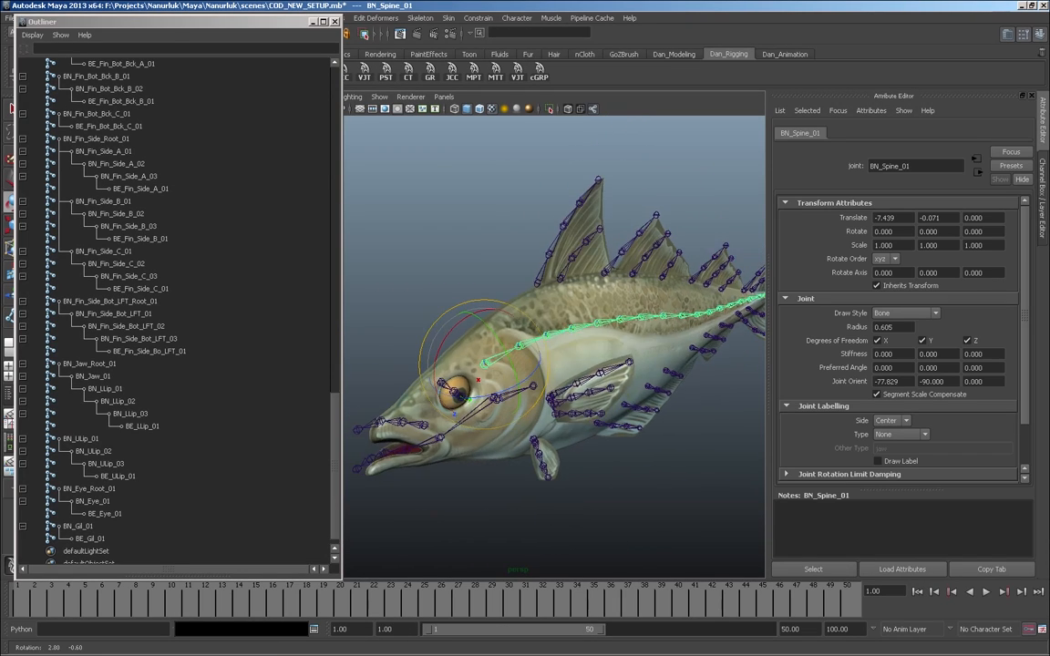
left_click_drag(510, 363, 565, 346, "alt")
right_click_drag(565, 346, 602, 346, "alt")
middle_click_drag(547, 365, 643, 342, "alt")
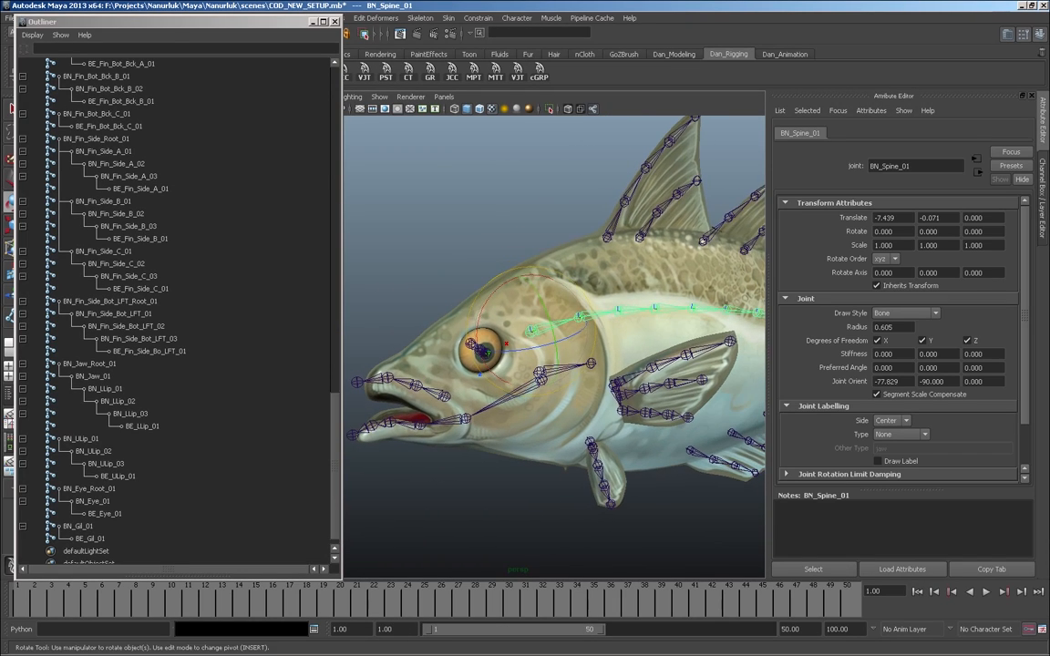
scroll(173, 310, "up", 20)
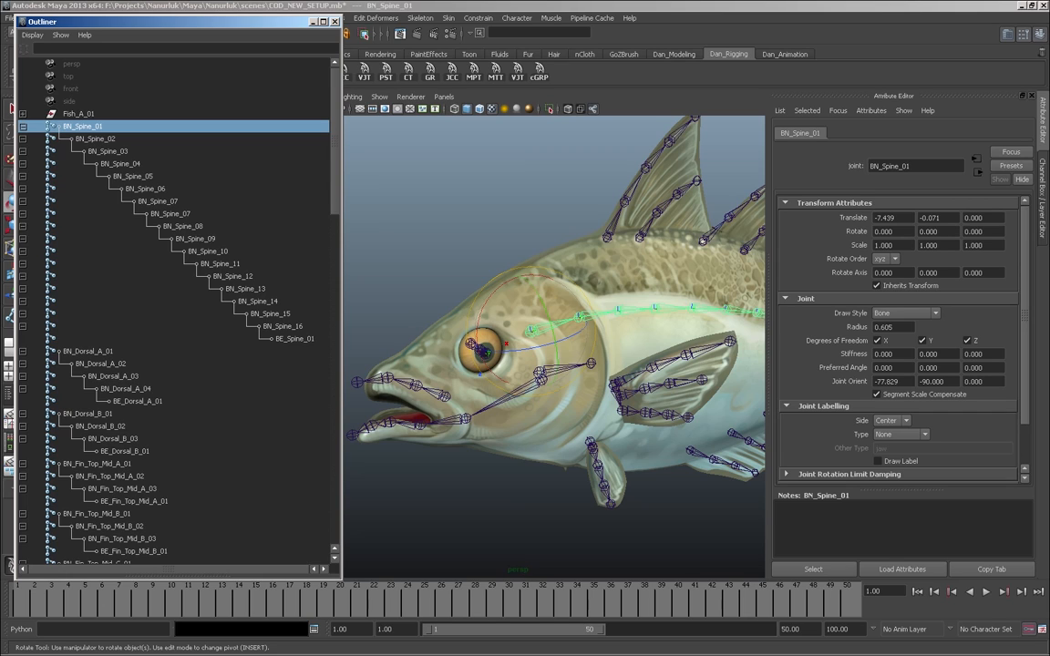
key("ctrl+d")
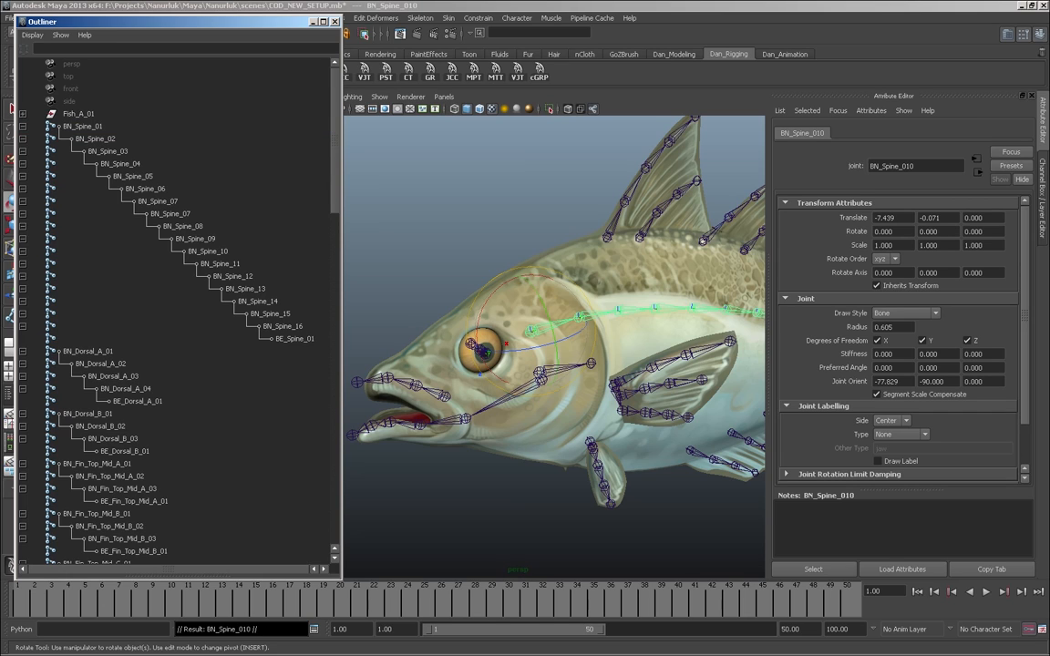
- Delete all child joints beneath the duplicated spine root, keeping only the single root joint
scroll(173, 309, "down", 15)
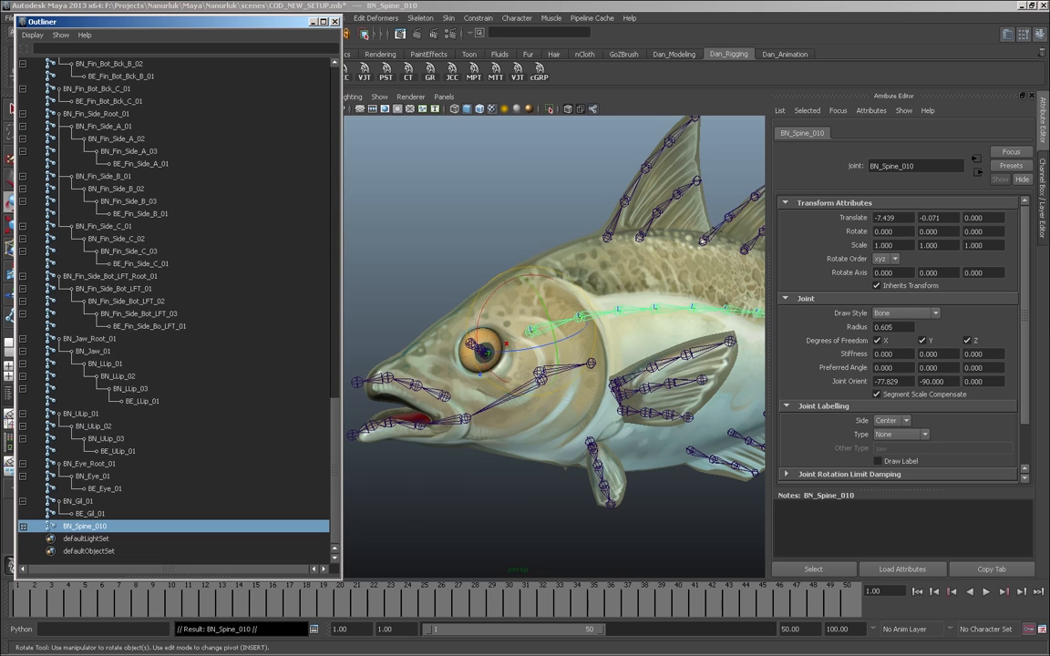
key("Down")
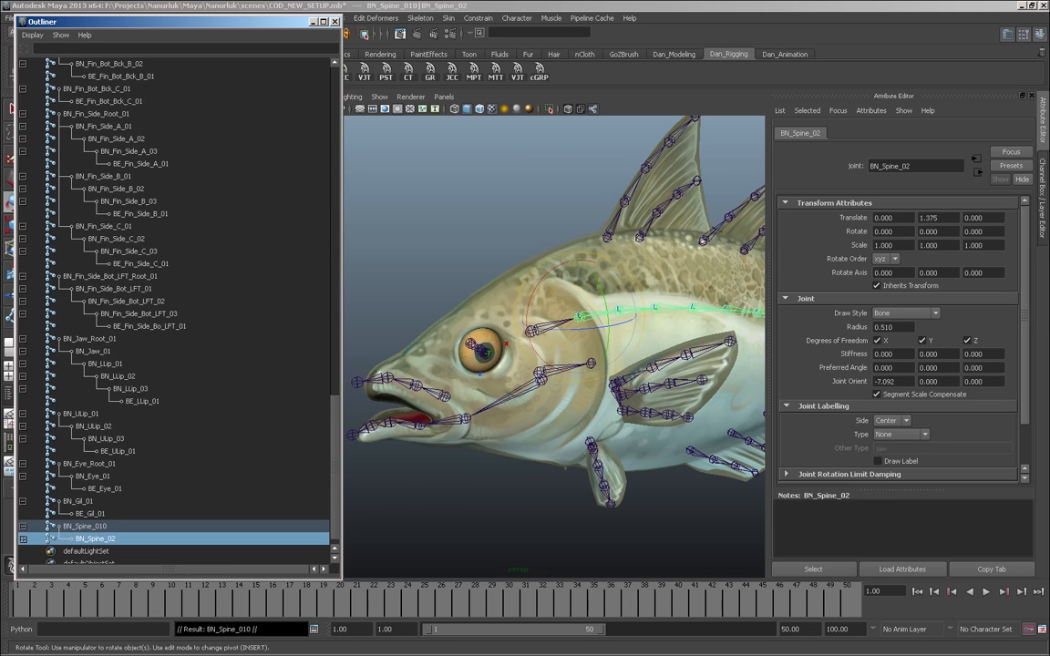
key("Delete")
- Rename the remaining duplicated root joint as BN_Head_01
left_click(84, 526)
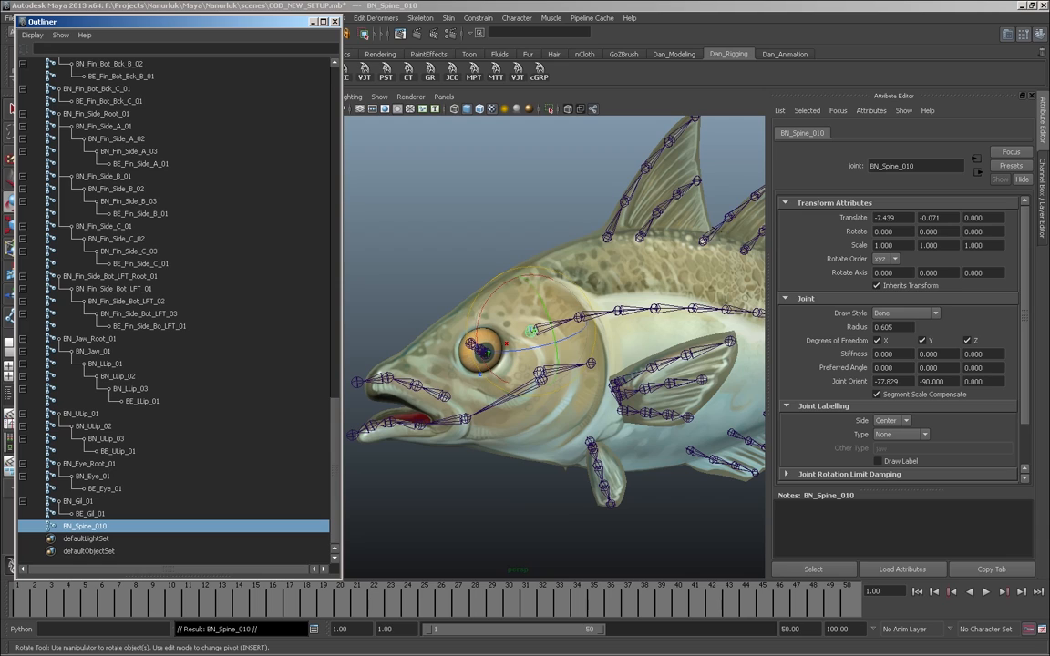
double_click(84, 526)
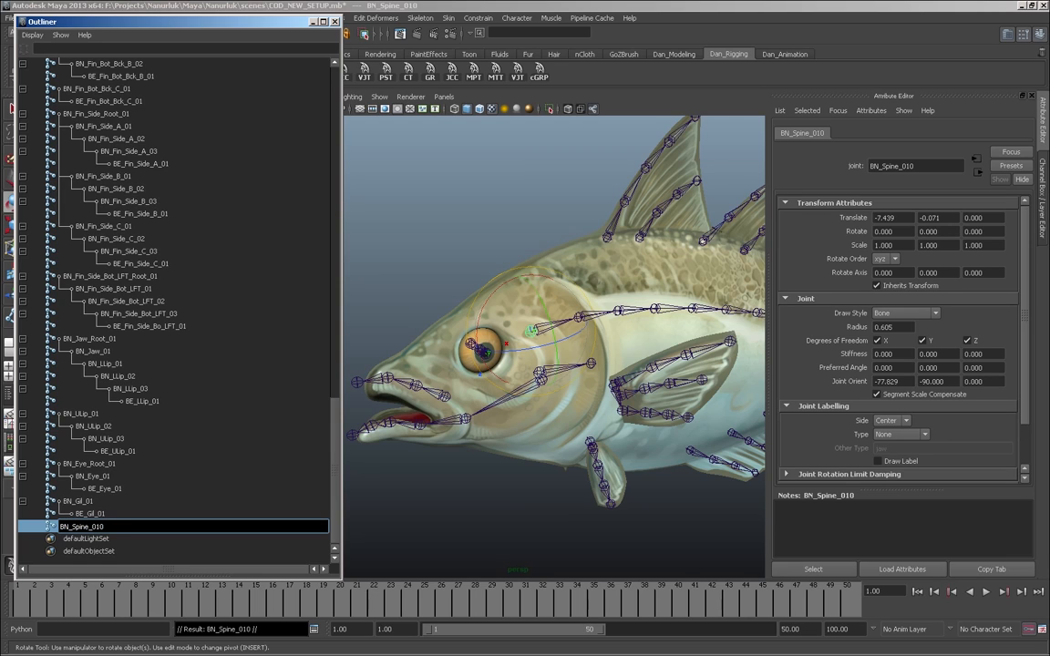
key("BackSpace")
key("BackSpace")
key("BackSpace")
key("BackSpace")
key("BackSpace")
type("Head")
key("BackSpace")
key("Return")
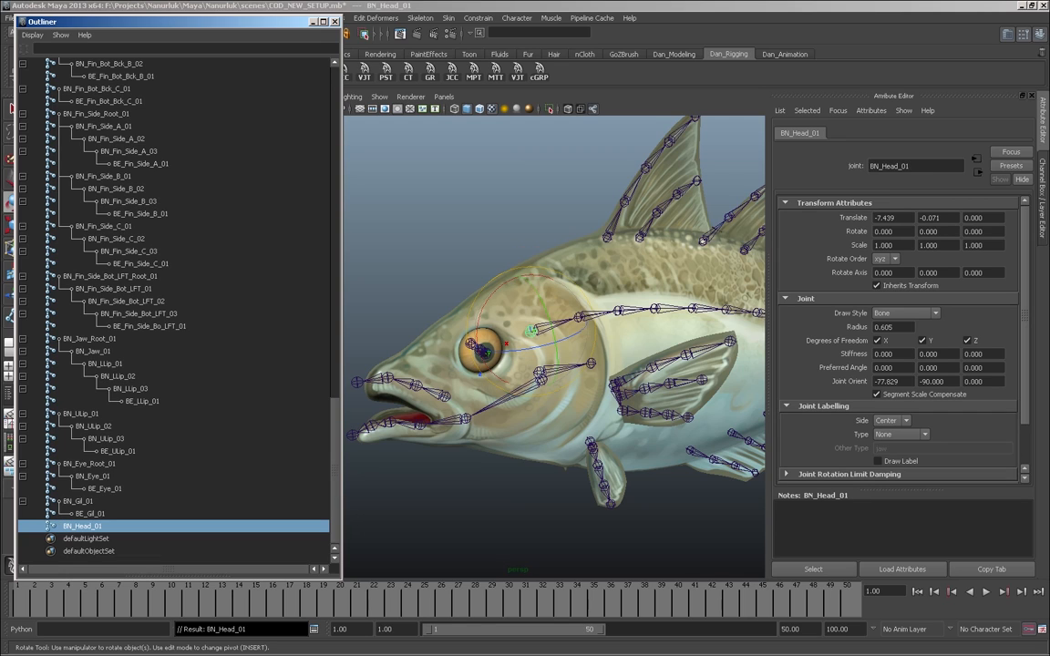
- Collapse the gill joint's hierarchy and parent BN_Gil_01 under BN_Head_01
left_click(23, 501)
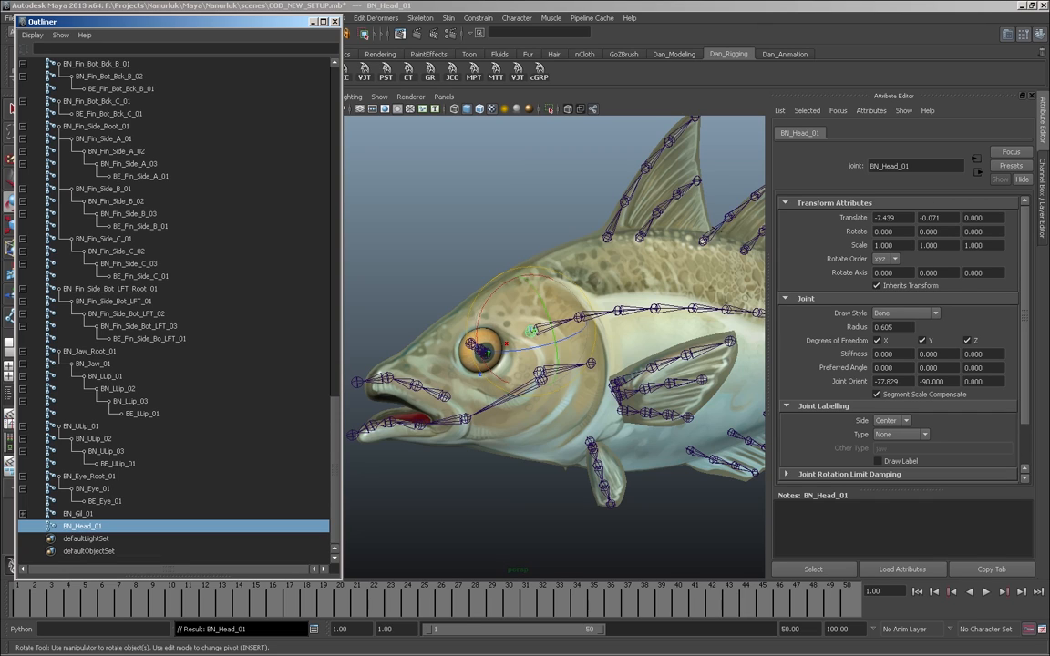
left_click(80, 425)
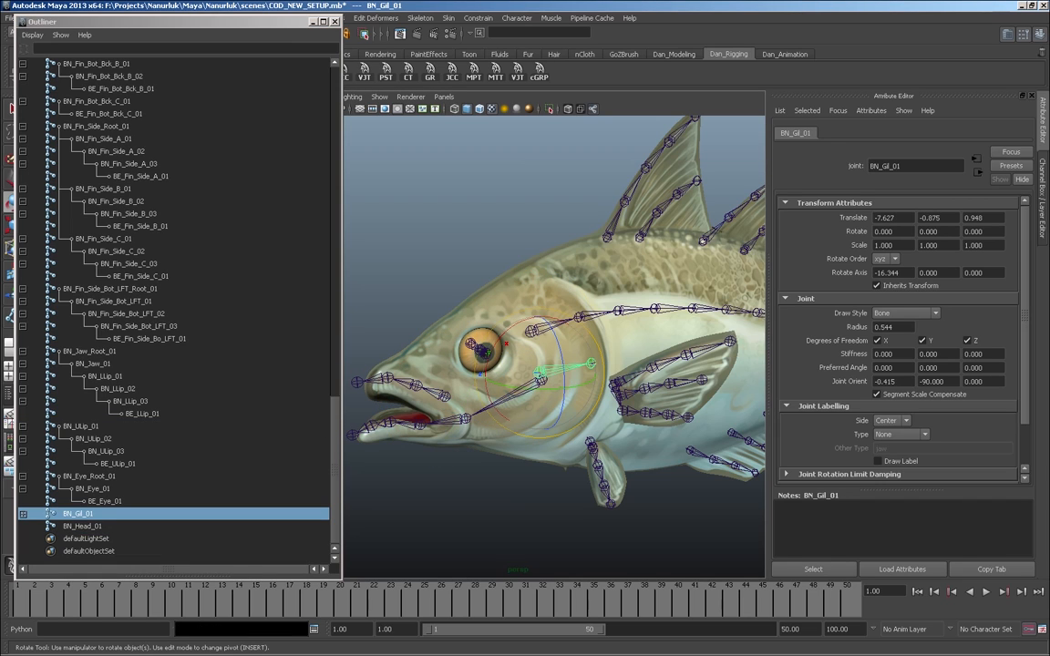
left_click(82, 526, "ctrl")
key("p")
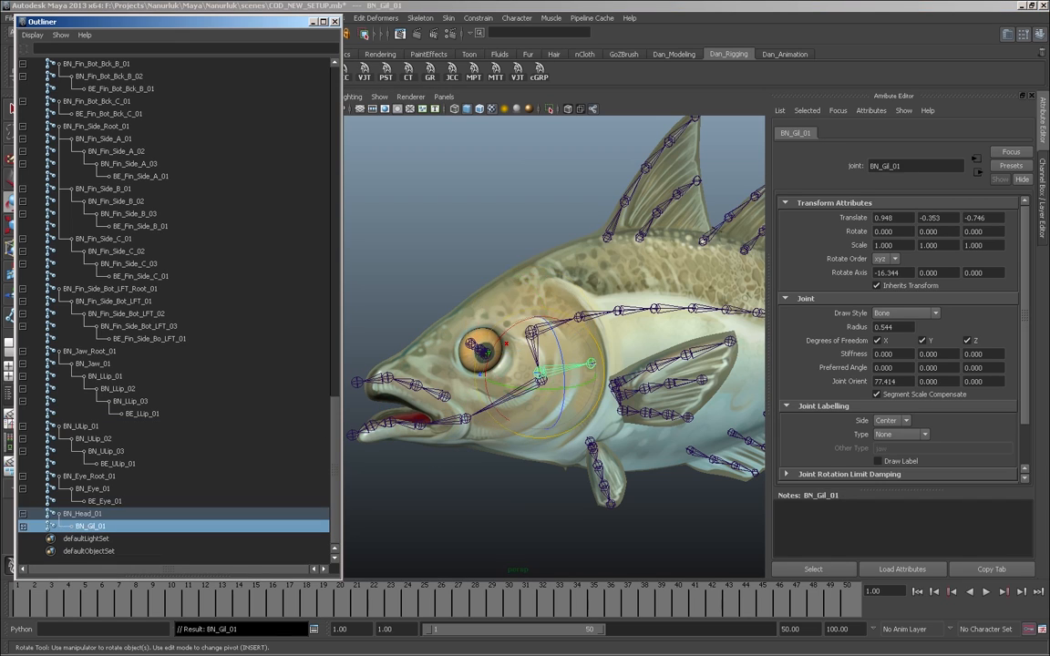
left_click_drag(602, 383, 584, 397, "alt")
key("Up")
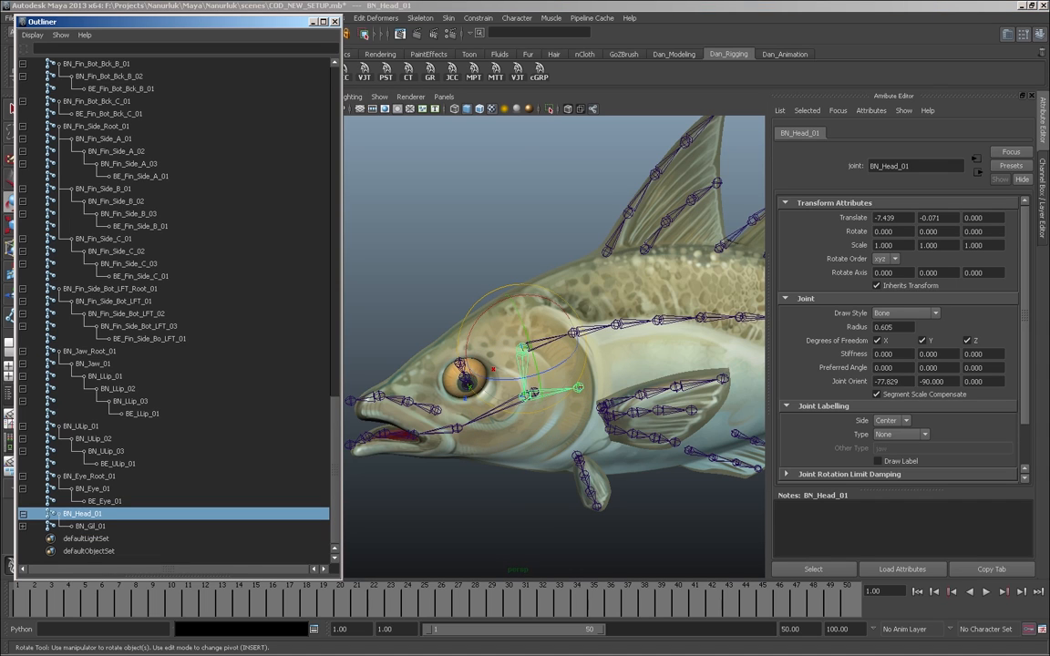
left_click(584, 396)
left_click_drag(583, 397, 551, 364, "alt")
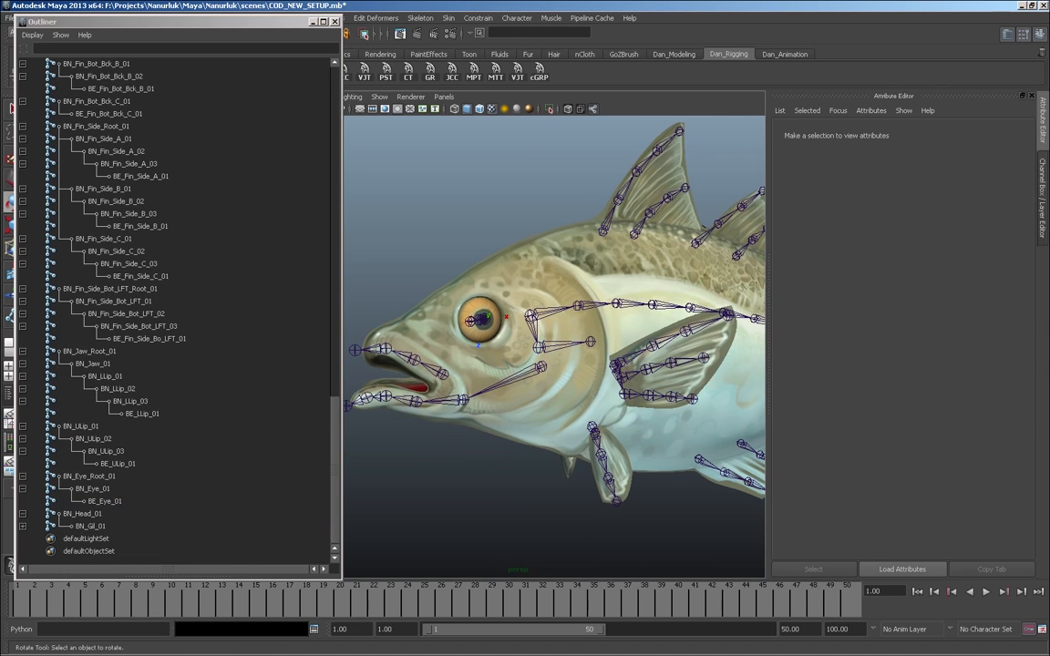
left_click(540, 366)
key("q")
left_click(553, 311, "shift")
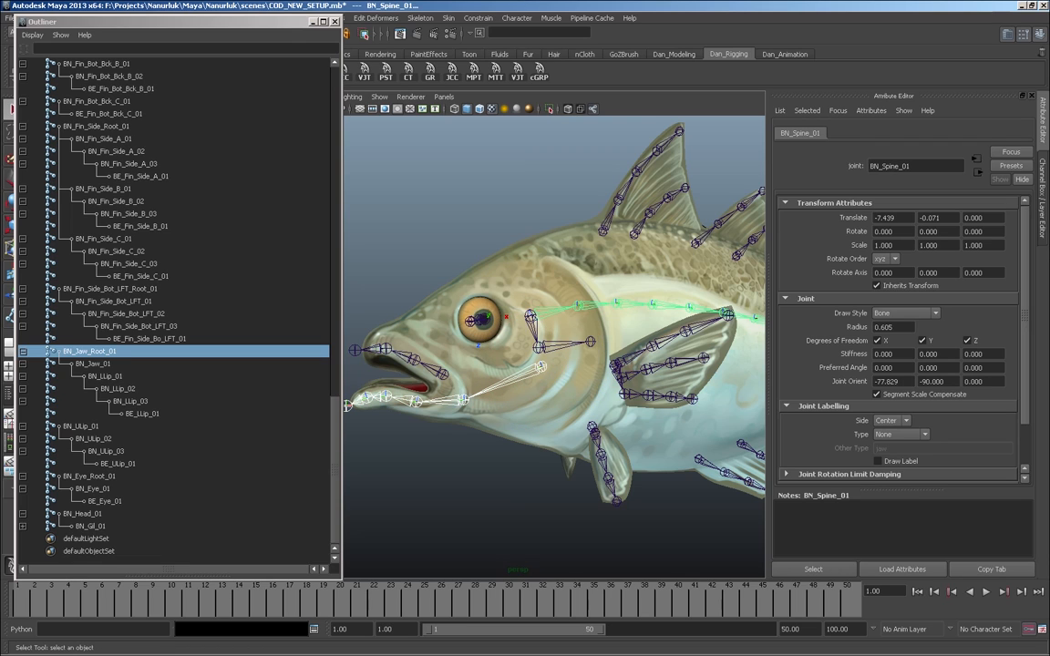
key("Escape")
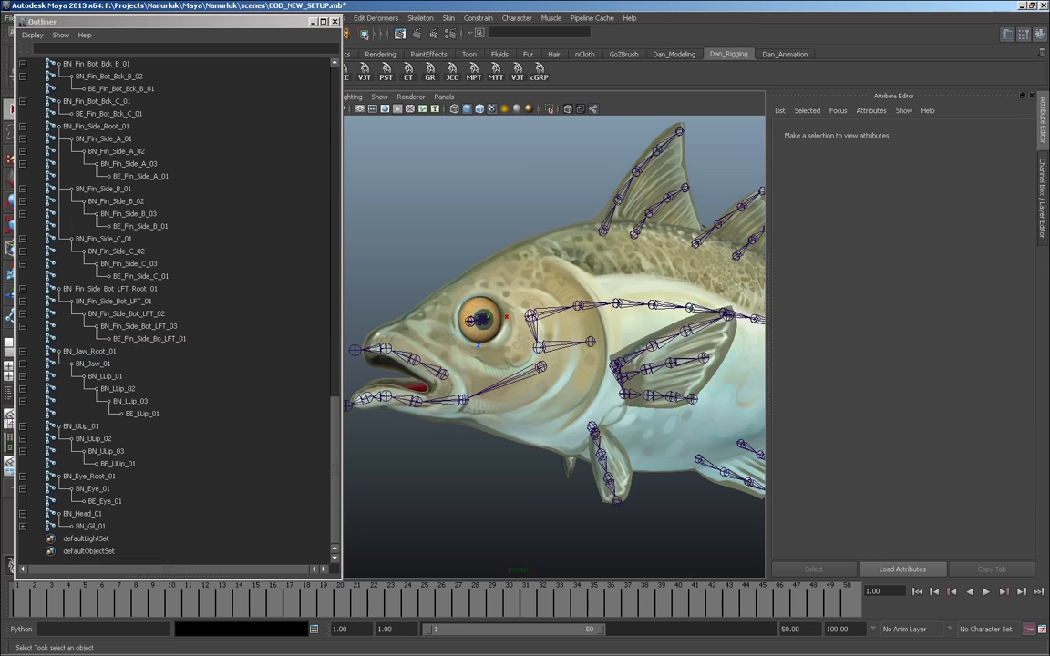
- Parent BN_Jaw_Root_01 under BN_Head_01
left_click(541, 367)
left_click(533, 330, "shift")
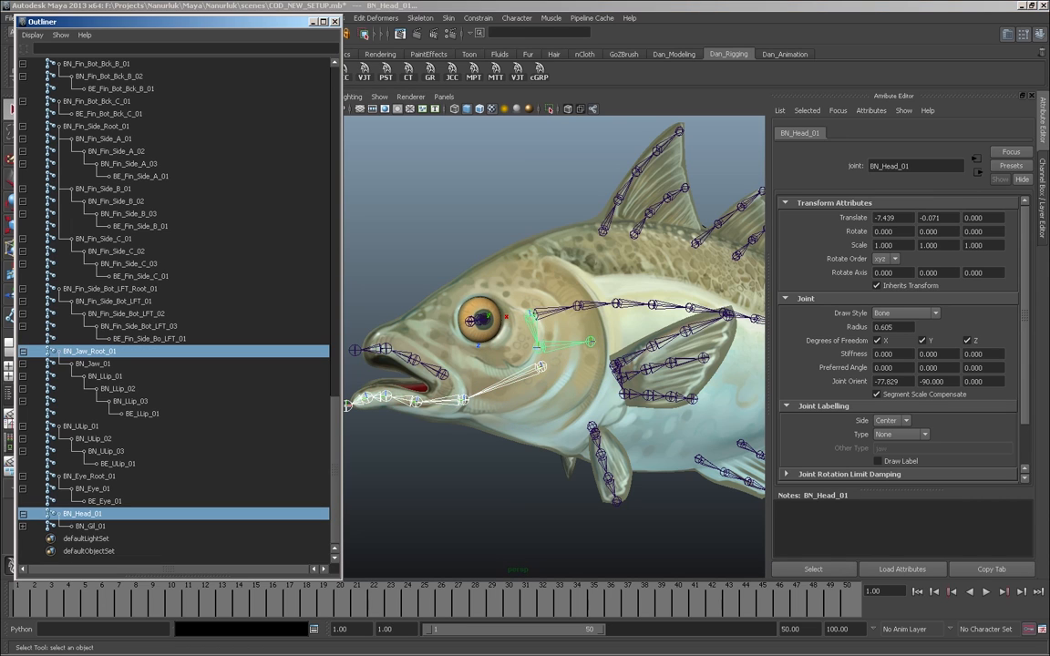
key("p")
mouse_move(547, 346)
left_mouse_down("alt")
mouse_move(647, 355)
mouse_move(538, 341)
mouse_move(547, 337)
left_mouse_up("alt")
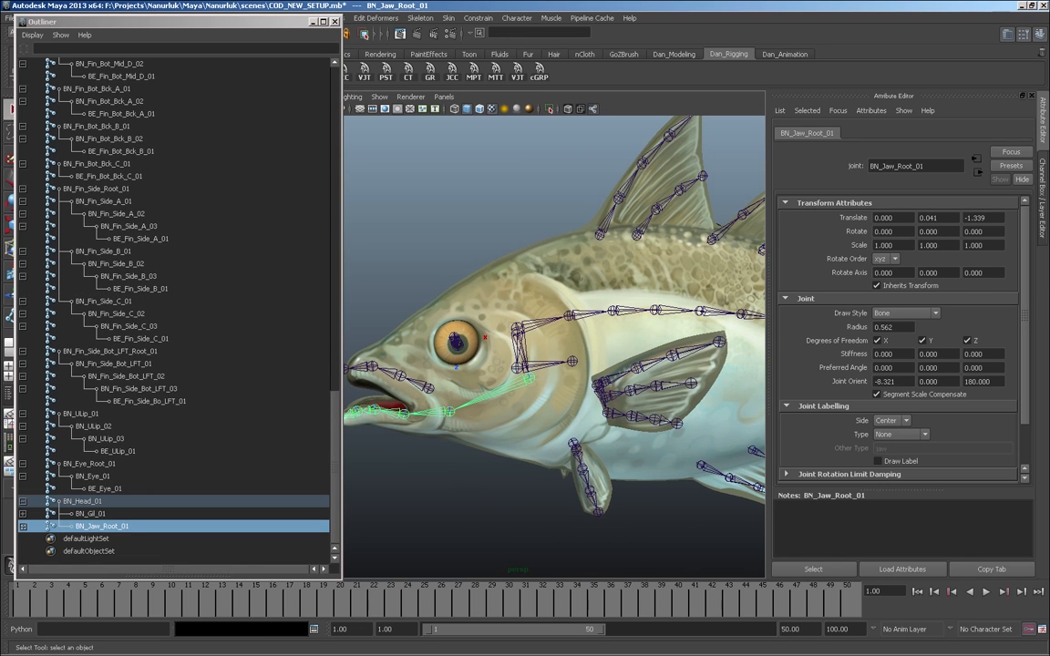
- Test-rotate BN_Jaw_Root_01 and BN_Jaw_01 to check the jaw's motion, undoing the rotations
key("e")
left_click_drag(474, 385, 479, 401)
key("ctrl+z")
key("ctrl+z")
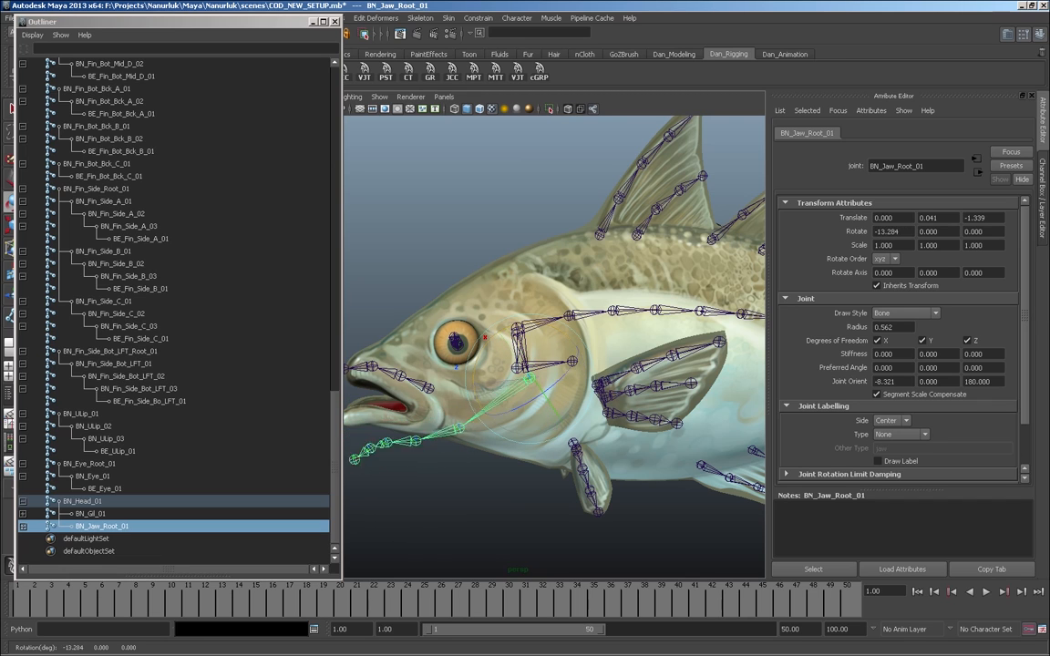
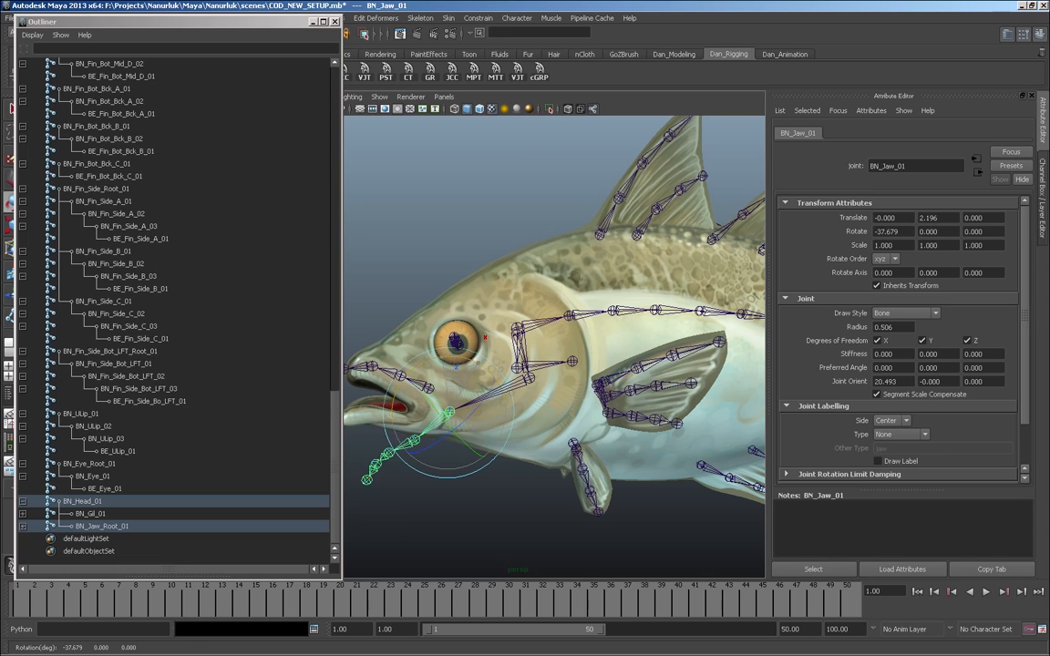
key("ctrl+z")
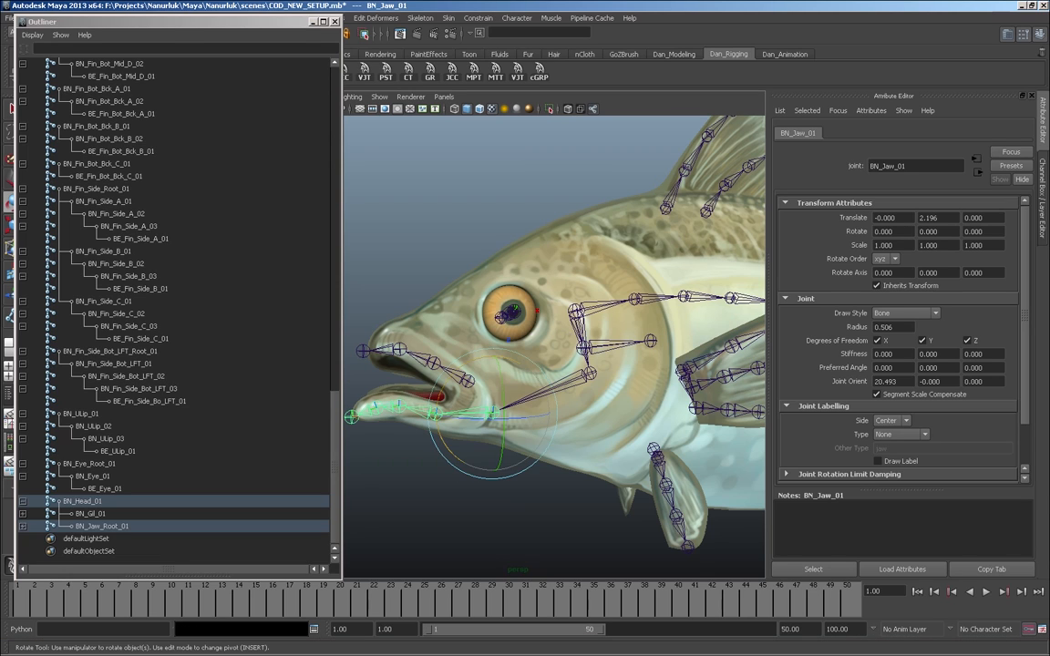
- Move only the BN_Jaw_01 joint's pivot slightly forward toward the mouth corner, to translate Y 2.416 and Z 0.082, keeping its child joints in place
key("Insert")
key("w")
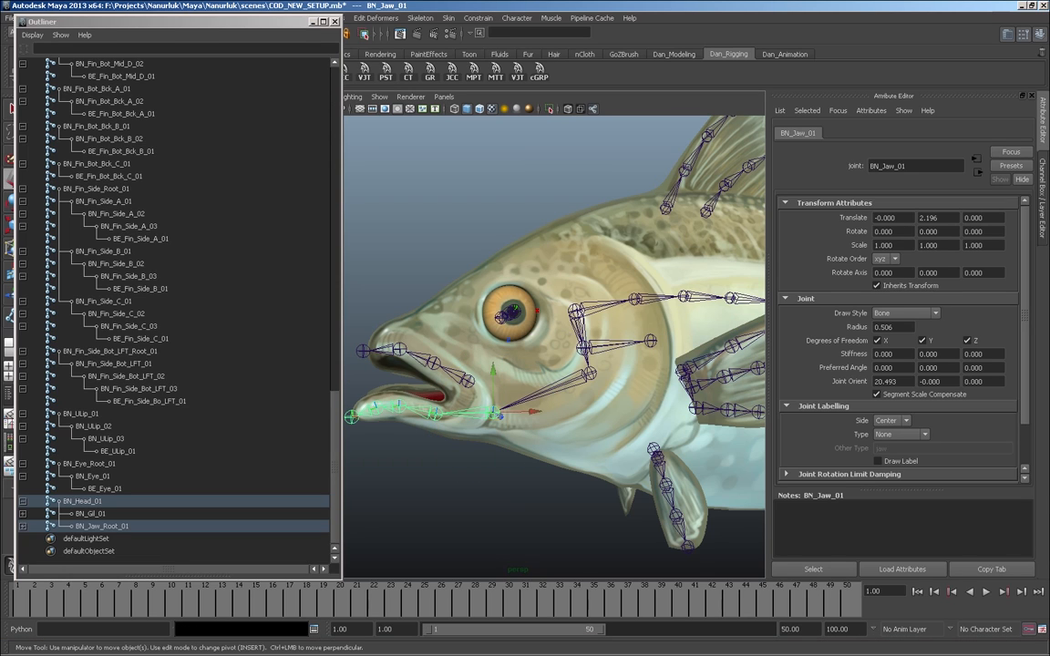
left_click(534, 411)
key("ctrl+z")
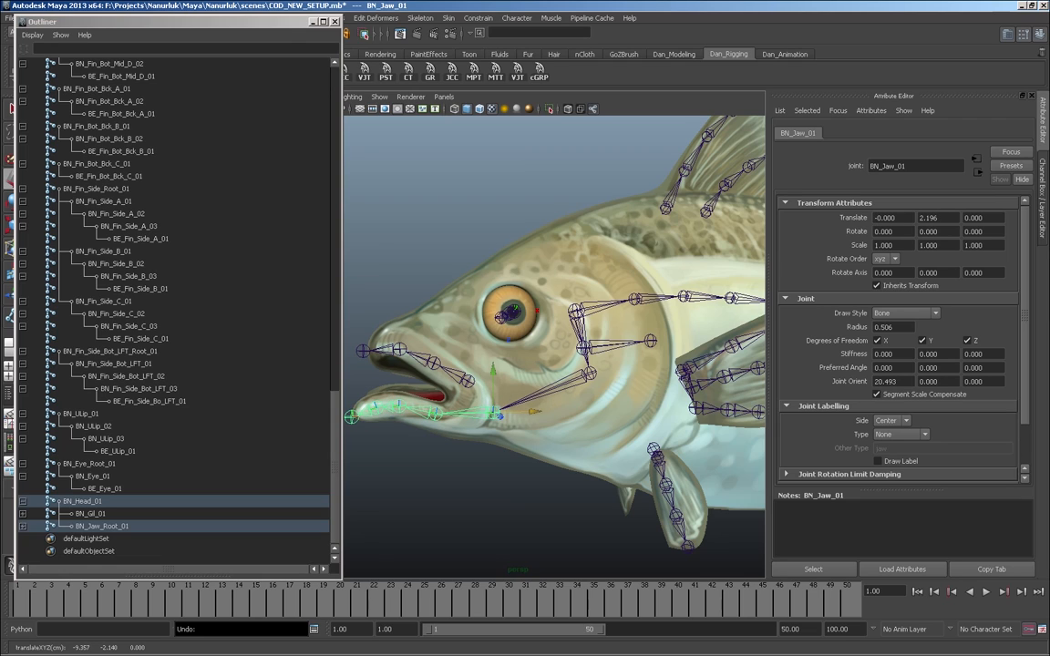
middle_click_drag(493, 488, 481, 489)
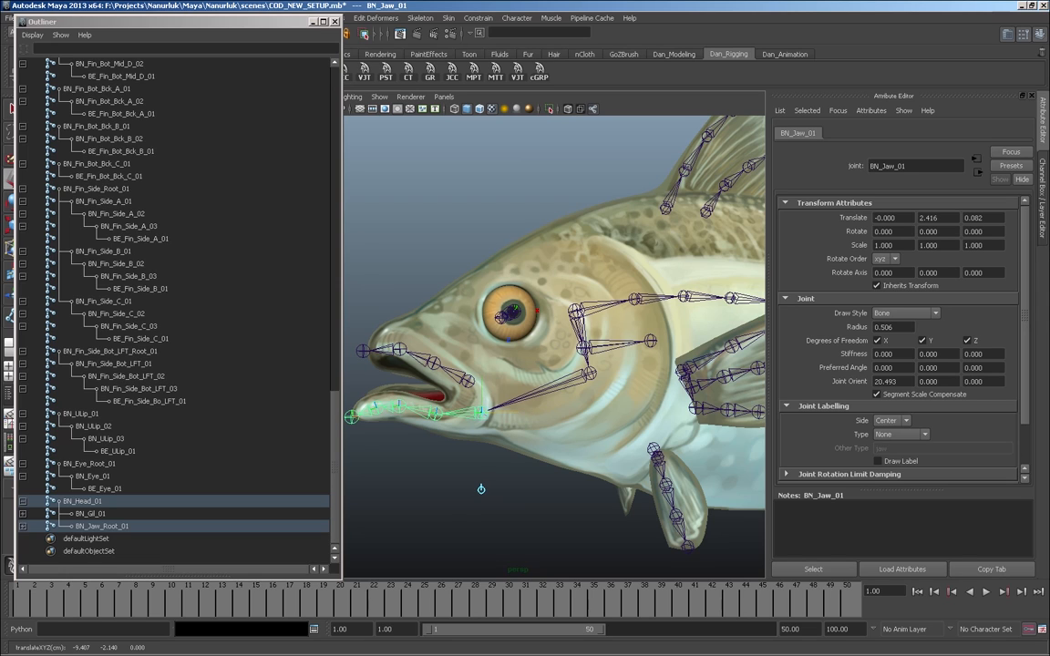
right_click_drag(481, 488, 479, 492, "alt")
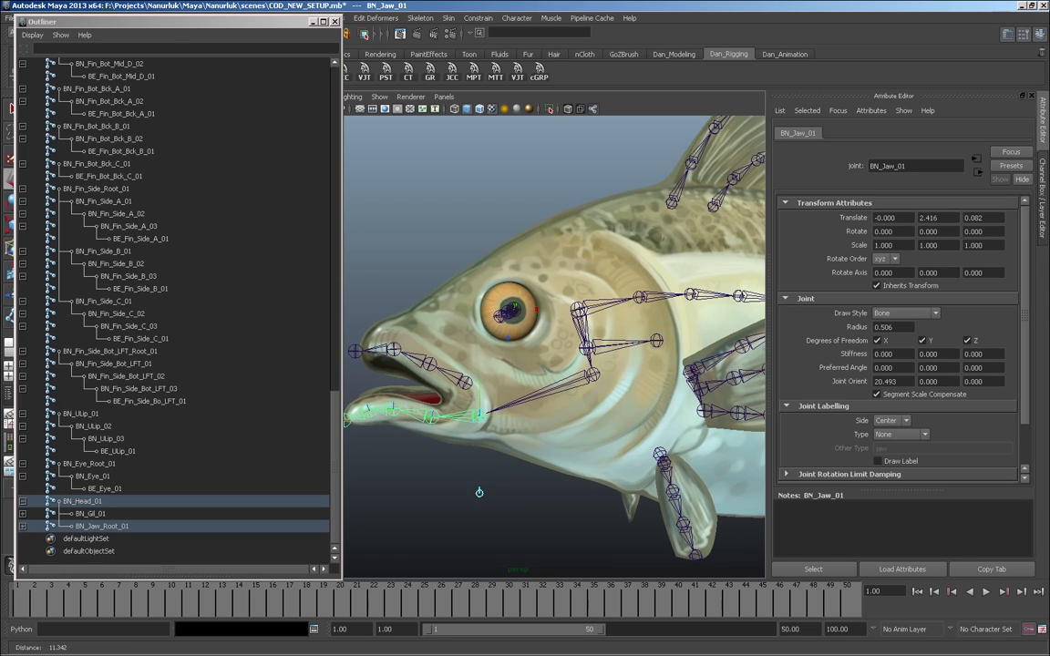
middle_click_drag(478, 492, 503, 486, "alt")
key("Insert")
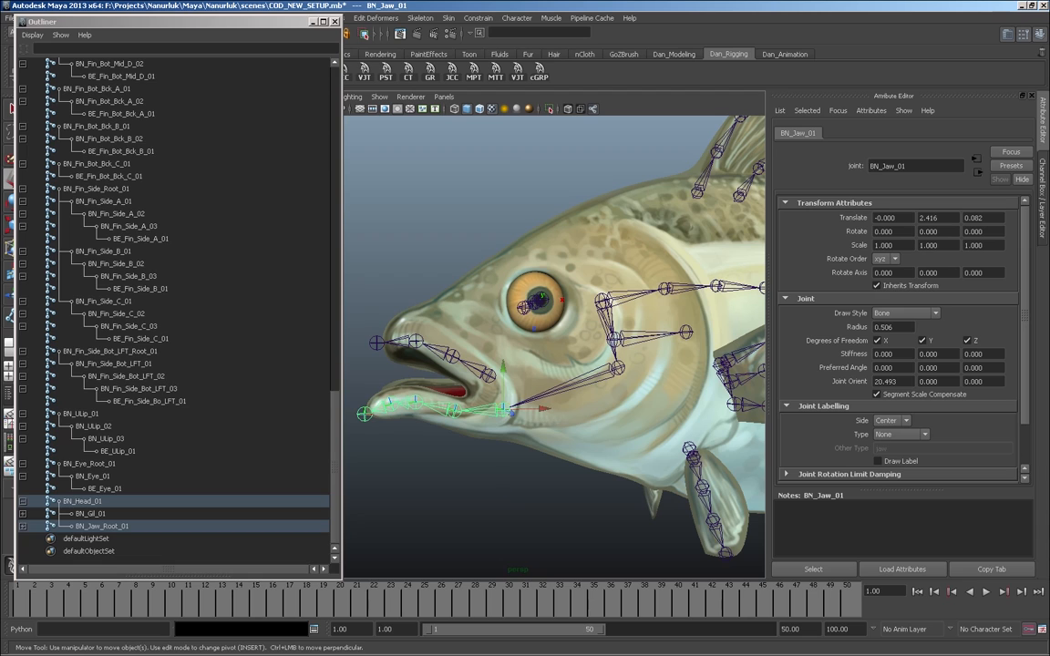
- Test-rotate the repositioned BN_Jaw_01 joint and undo the rotation
key("e")
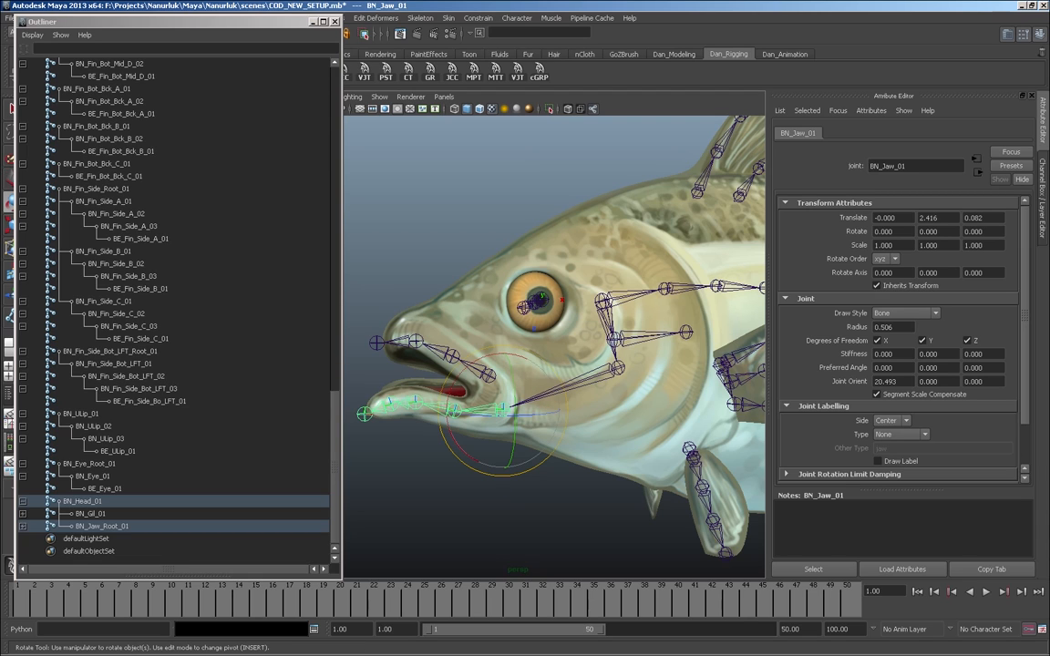
left_click_drag(467, 425, 474, 451)
key("ctrl+z")
key("ctrl+z")
key("ctrl+z")
key("ctrl+z")
key("ctrl+z")
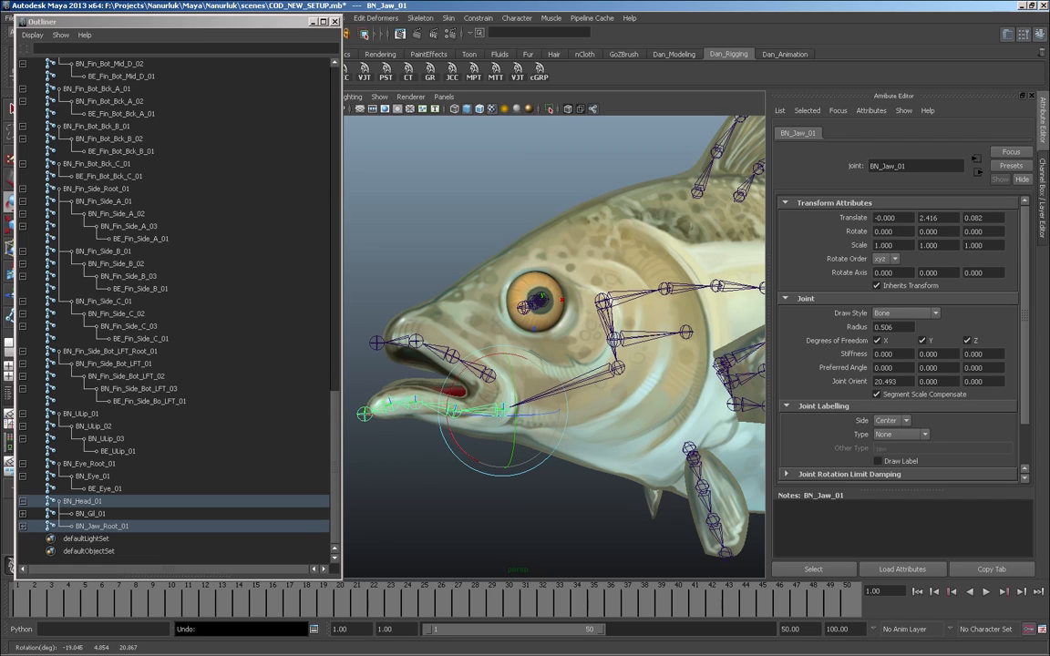
left_click(616, 337)
key("ctrl+z")
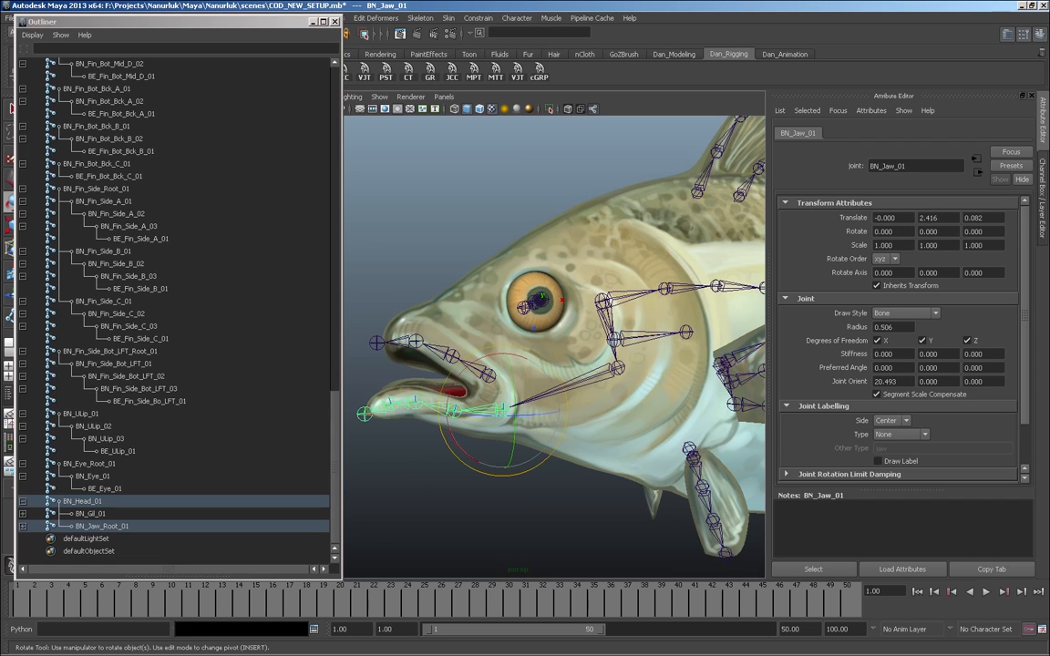
- Parent the upper lip joint BN_ULip_01 under BN_Jaw_Root_01
key("q")
left_click(89, 414)
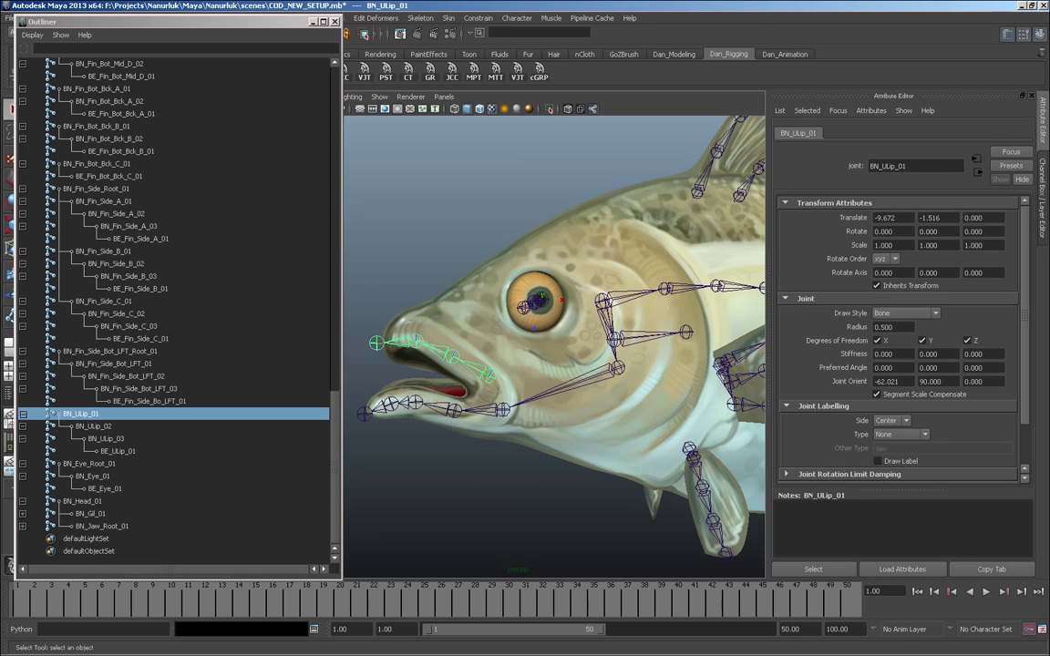
left_click(101, 526, "ctrl")
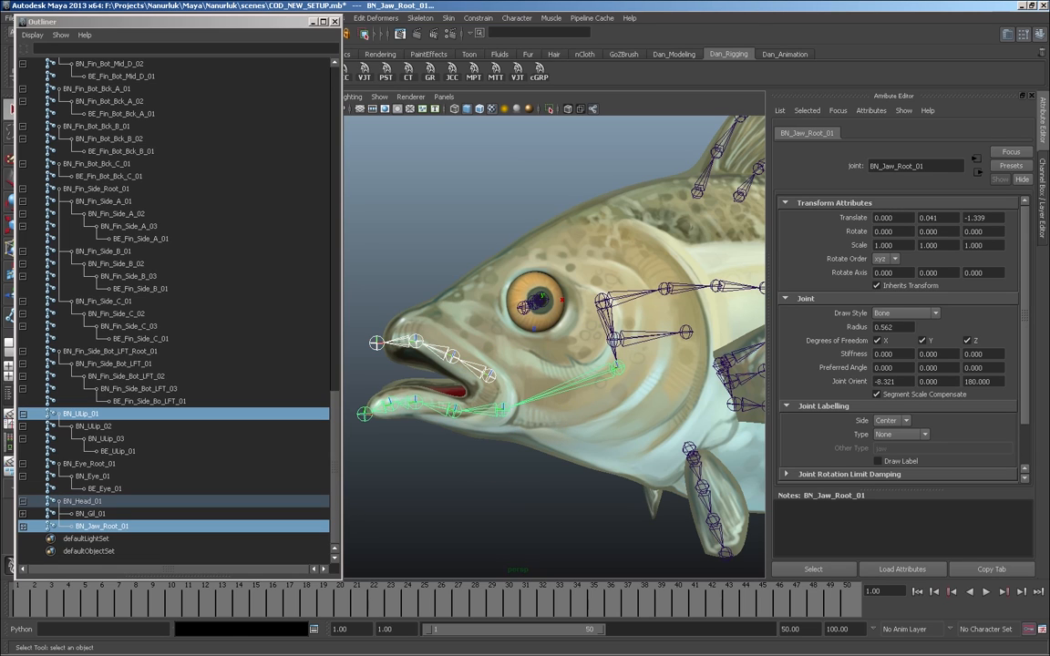
key("p")
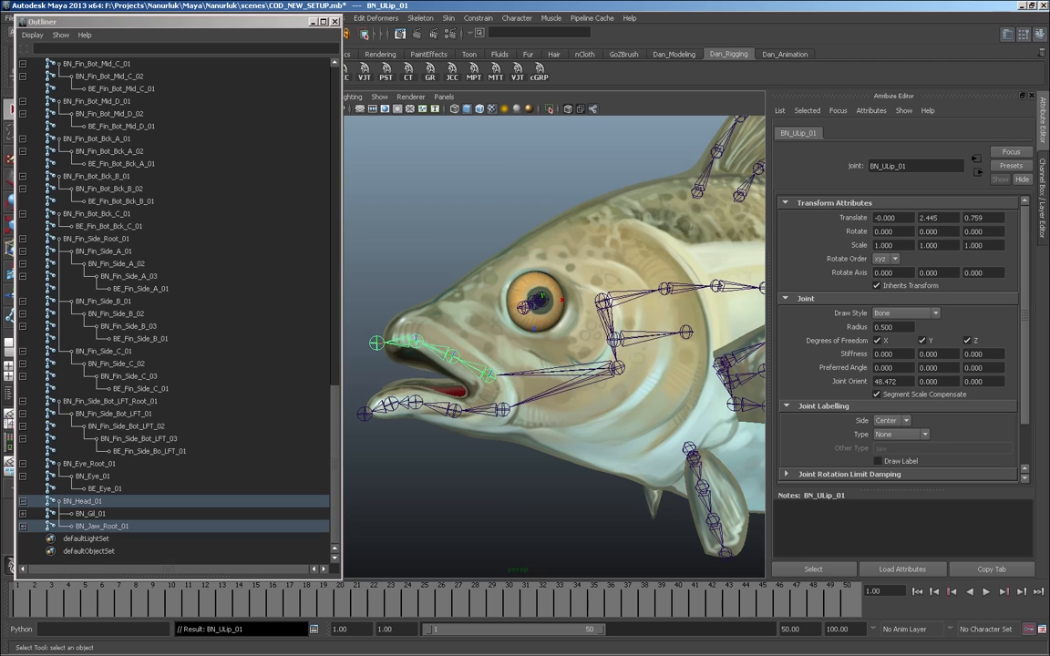
- Test-rotate BN_Jaw_01 and BN_ULip_01 separately to check both lips, undoing each rotation
left_click(502, 410)
key("e")
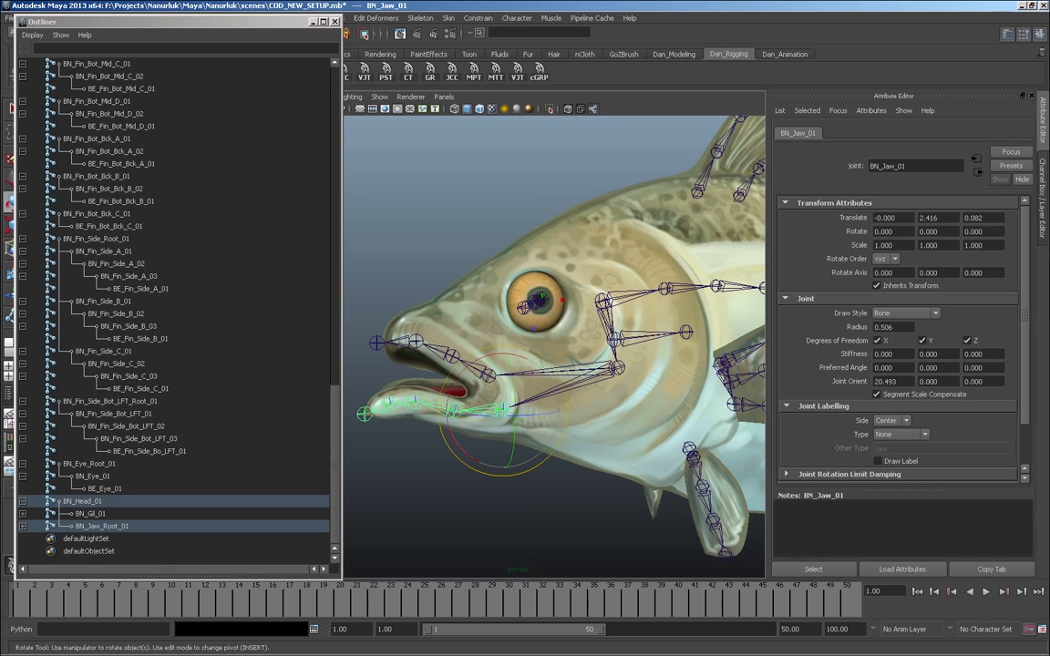
left_click_drag(455, 444, 442, 406)
key("ctrl+z")
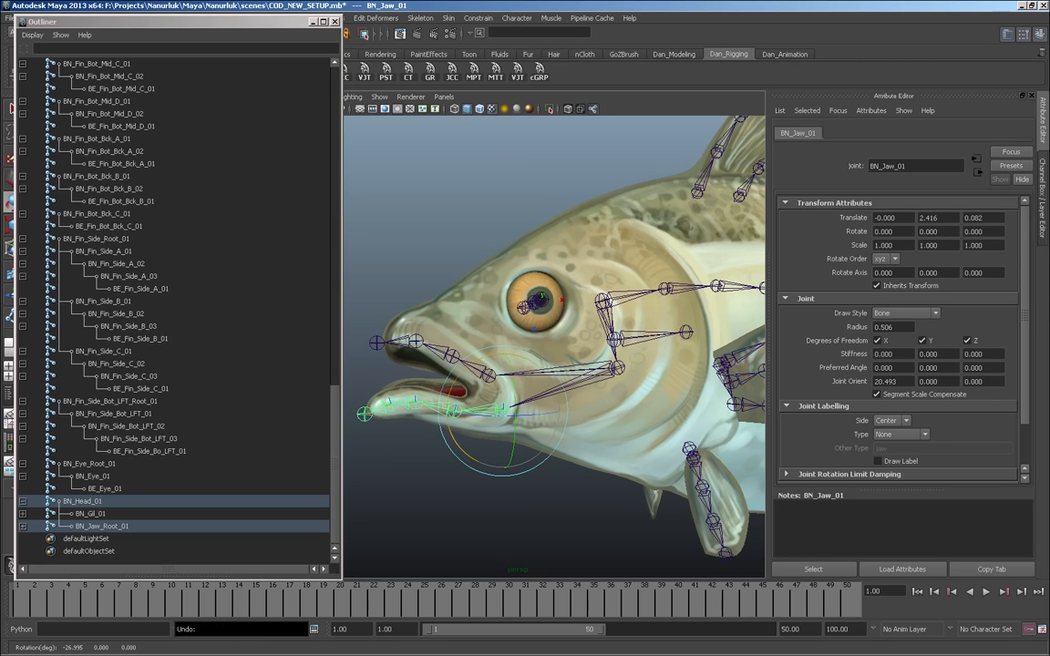
key("q")
left_click(489, 374)
key("e")
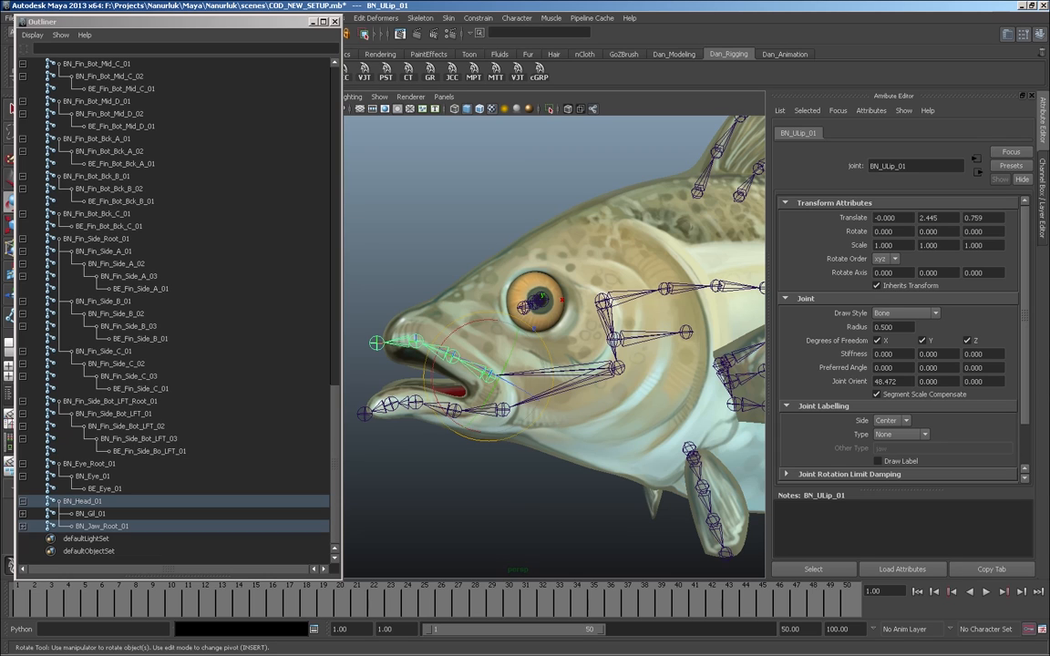
mouse_move(438, 415)
left_mouse_down()
mouse_move(430, 404)
mouse_move(436, 413)
left_mouse_up()
key("ctrl+z")
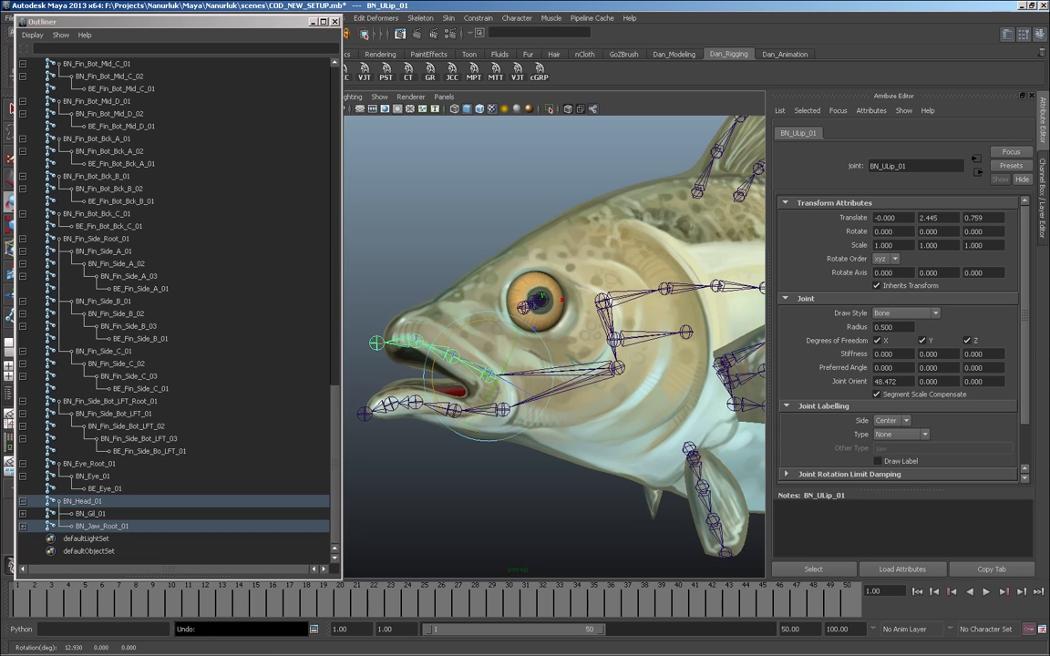
left_click(429, 255)
left_click(488, 373)
key("q")
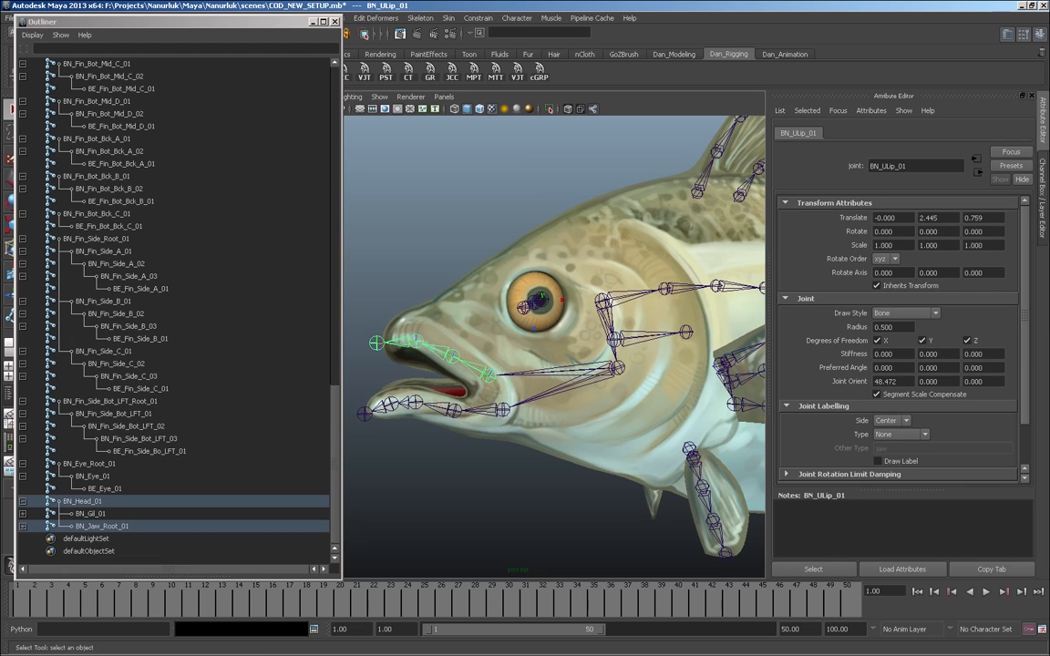
key("Down")
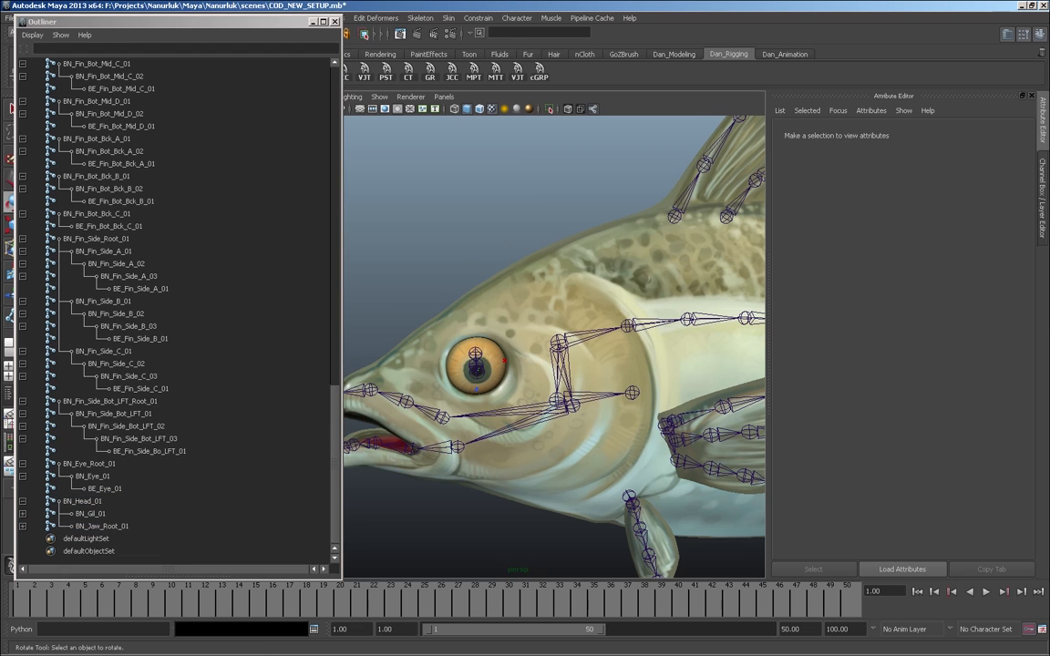
- Parent BN_Eye_Root_01 under BN_Head_01
left_click(52, 463)
left_click_drag(476, 367, 548, 399, "alt")
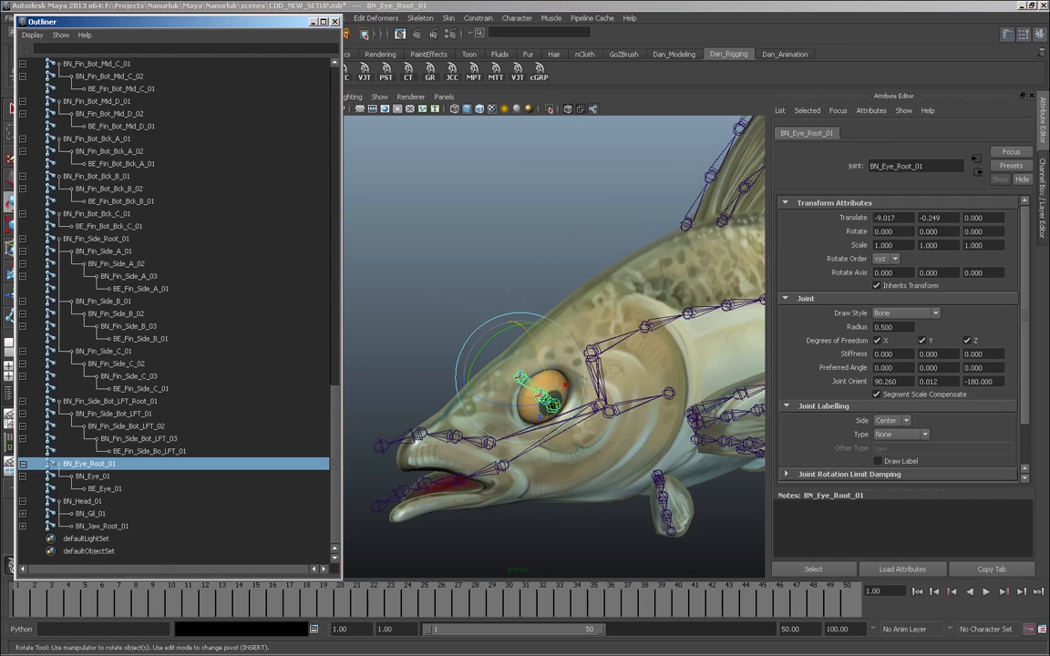
left_click(82, 501, "ctrl")
key("p")
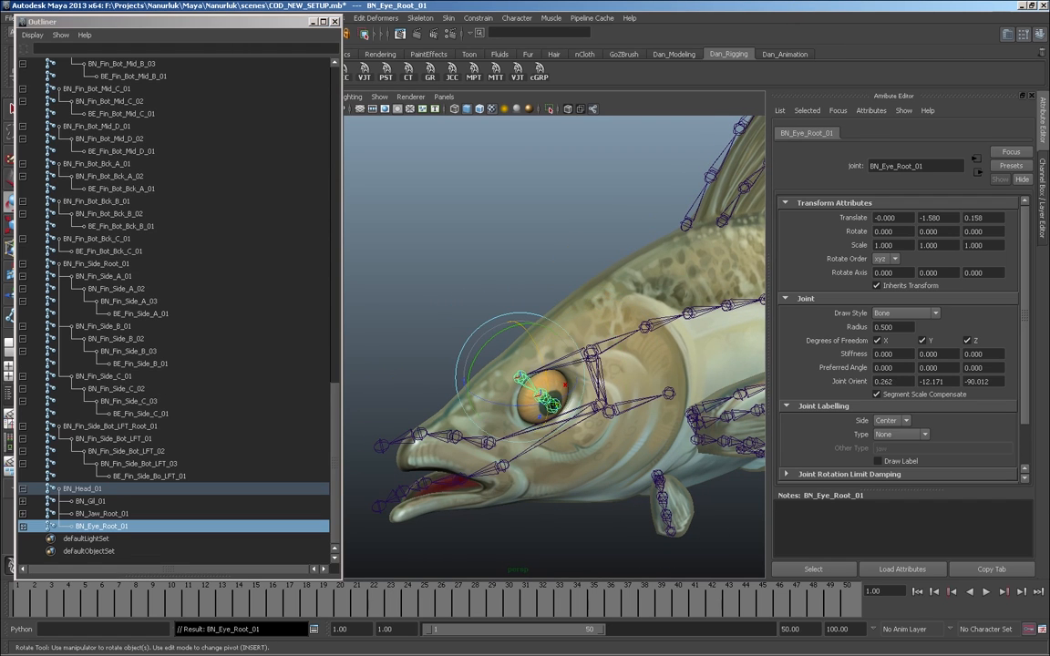
left_click_drag(549, 399, 497, 401, "alt")
middle_click_drag(497, 401, 499, 381, "alt")
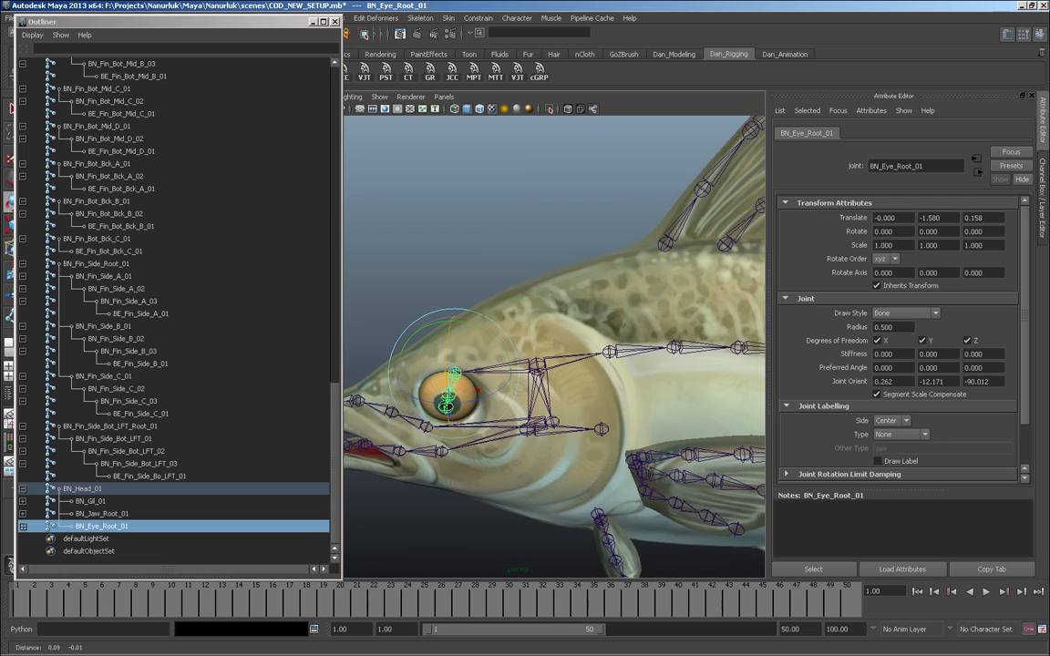
- Test-rotate the side fin from BN_Fin_Side_Root_01 and undo the rotation
left_click_drag(498, 381, 602, 430, "alt")
left_click(548, 407)
right_click_drag(602, 430, 638, 431, "alt")
left_click_drag(639, 431, 582, 474, "alt")
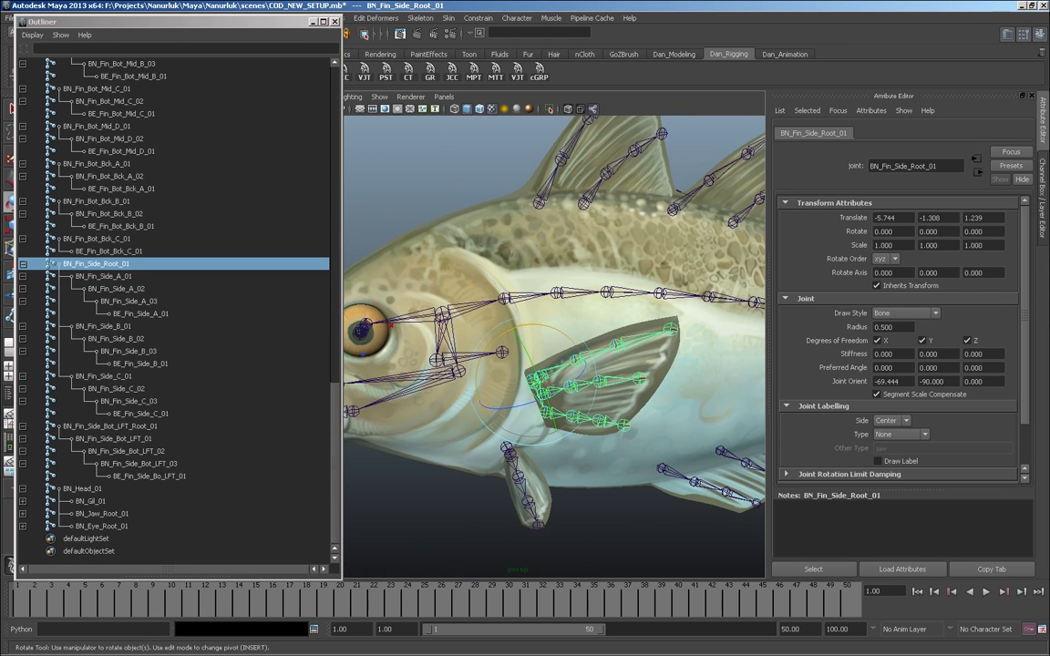
right_click_drag(582, 474, 533, 456, "alt")
left_click_drag(533, 456, 538, 437, "alt")
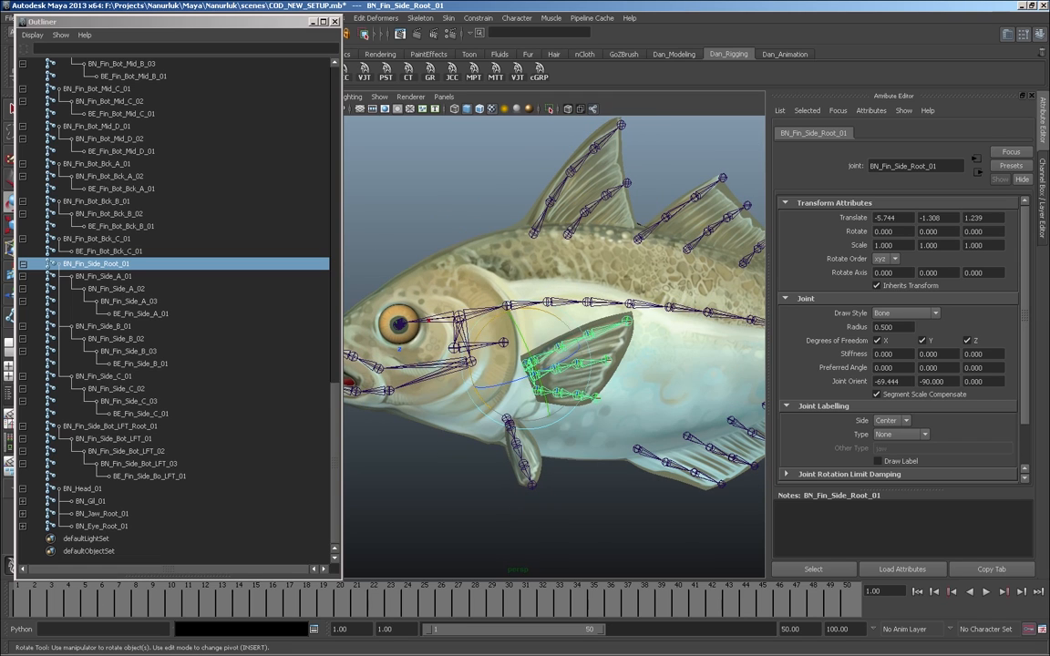
left_click(533, 428)
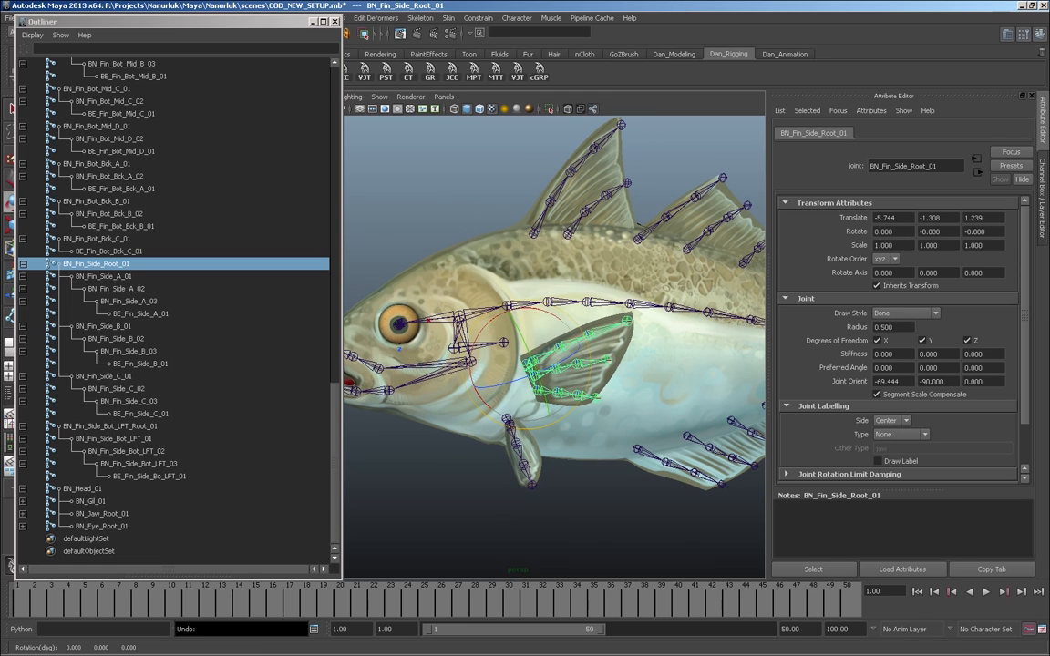
- Parent BN_Fin_Side_Root_01 under the spine joint above the side fin, BN_Spine_03
key("q")
key("Up")
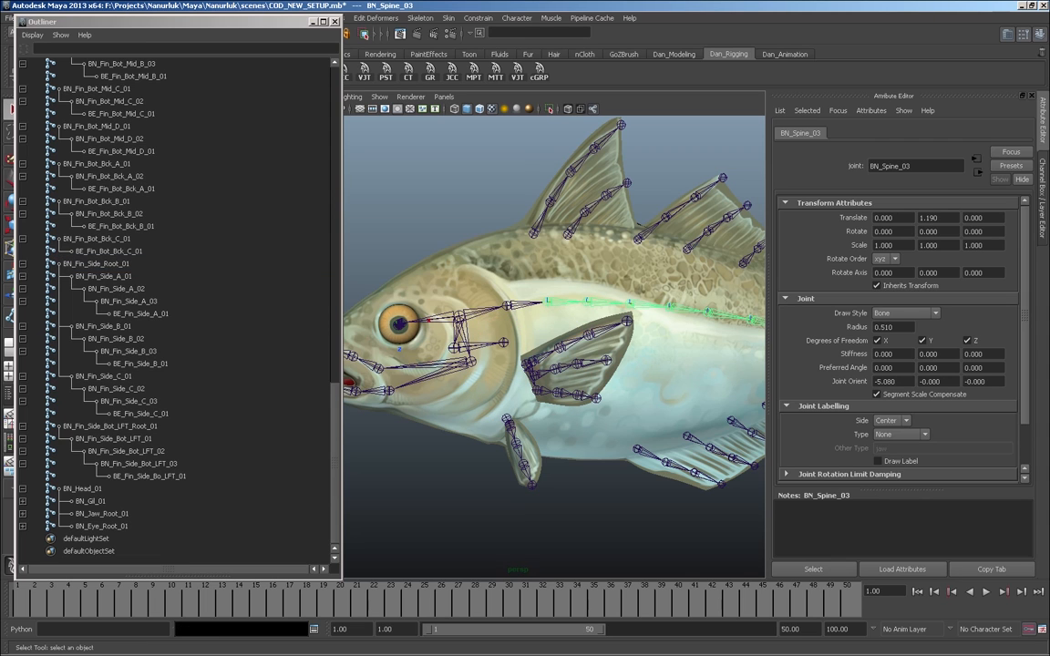
mouse_move(334, 463)
left_mouse_down()
mouse_move(335, 147)
mouse_move(335, 474)
left_mouse_up()
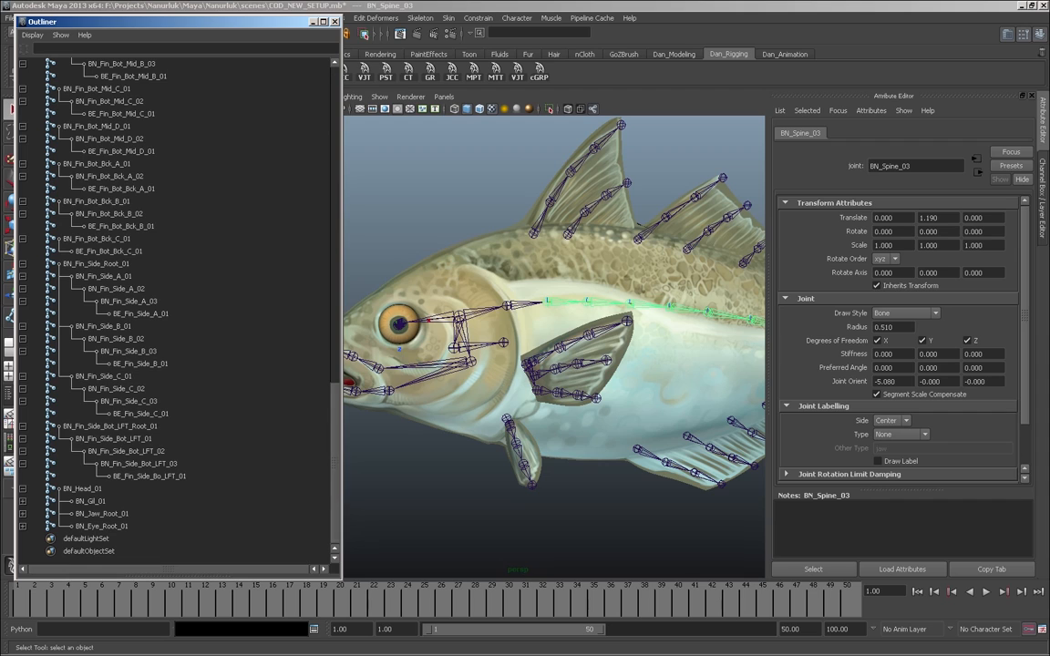
left_click(529, 362)
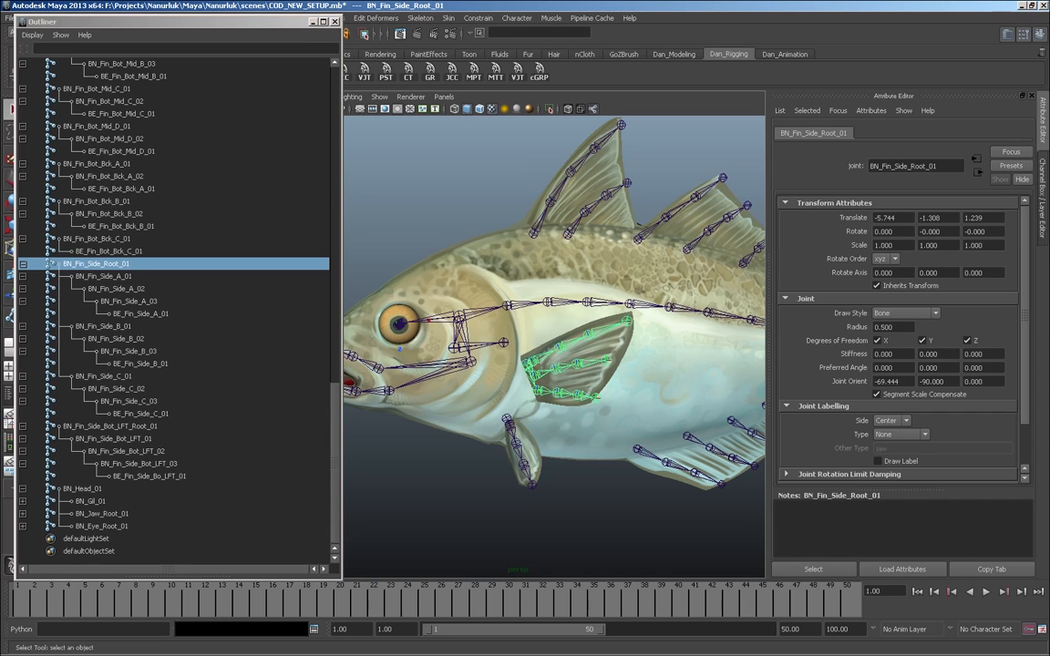
left_click(547, 302, "shift")
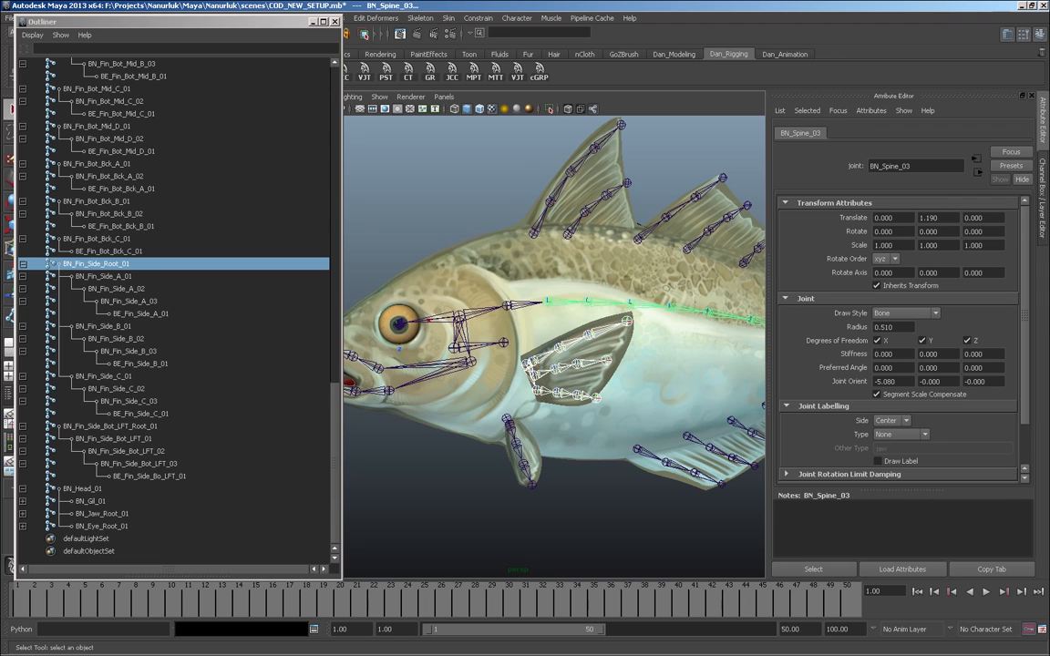
key("p")
- Test-rotate BN_Spine_03 with the side fin attached, and undo both the rotation and the fin's parenting
mouse_move(548, 302)
left_mouse_down("alt")
mouse_move(533, 410)
mouse_move(547, 309)
left_mouse_up("alt")
left_click(545, 310)
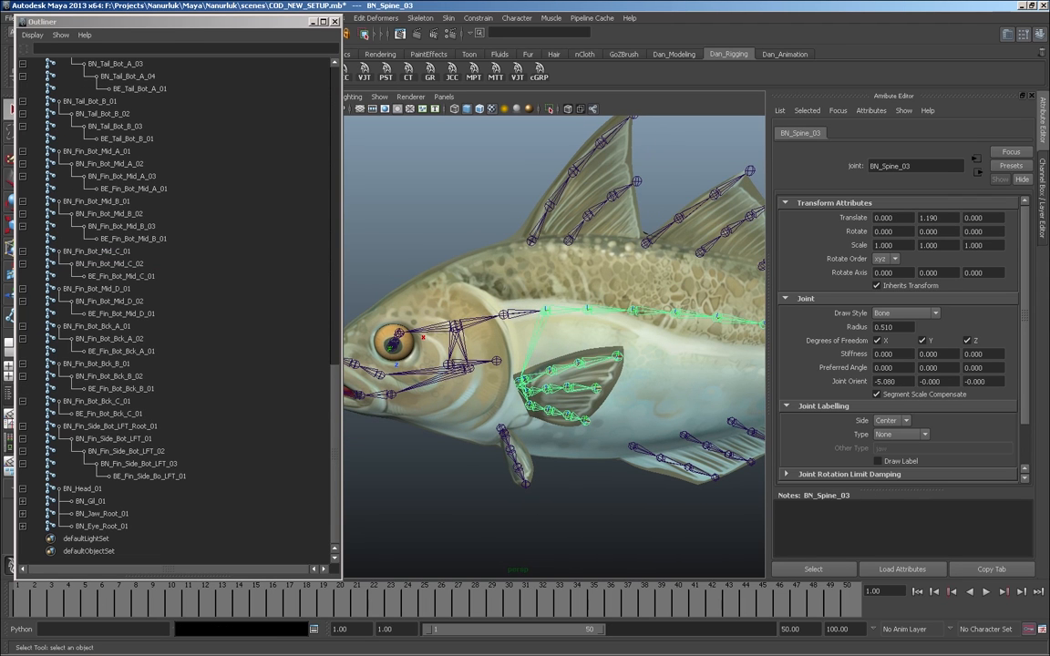
key("e")
left_click_drag(496, 282, 515, 262)
key("ctrl+z")
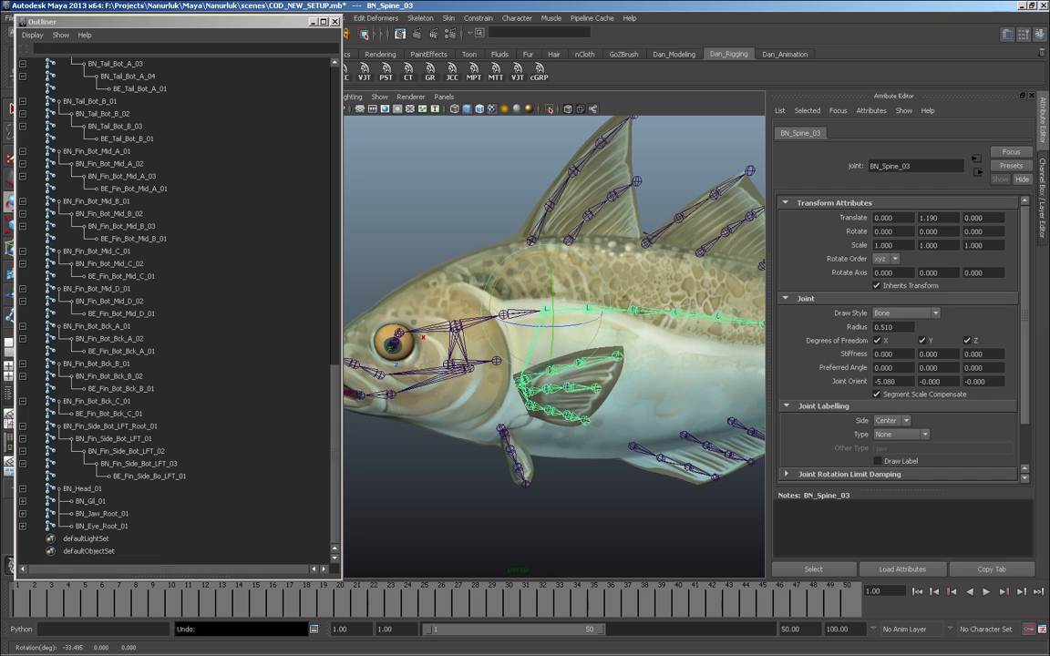
left_click(522, 382)
key("ctrl+z")
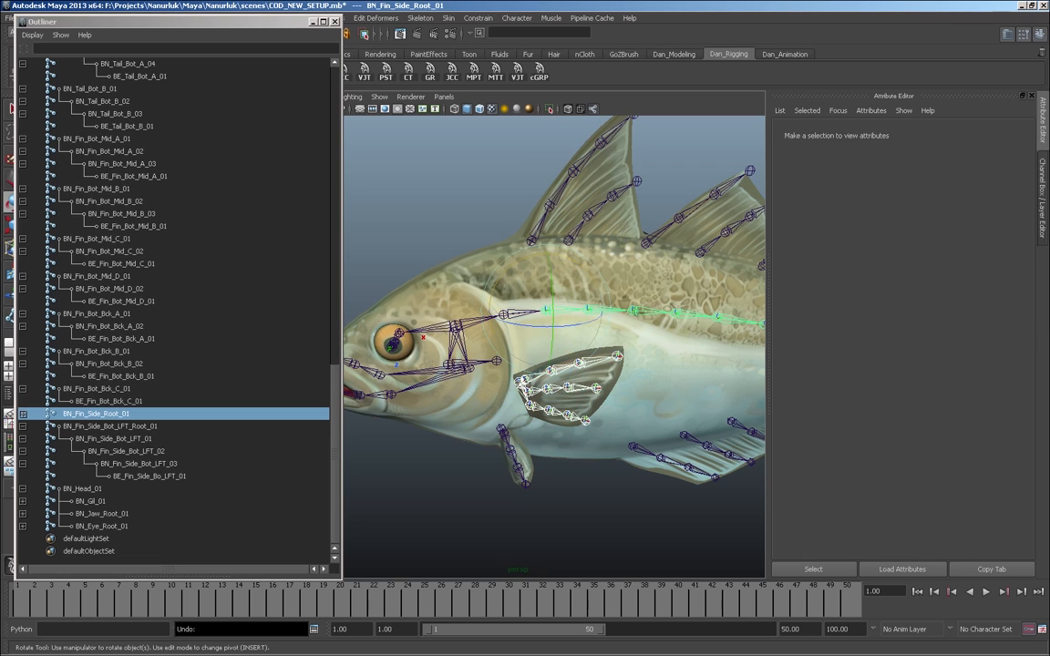
- Parent the side fin root BN_Fin_Side_Root_01 under the spine joint just ahead of BN_Spine_03
left_click(545, 461)
left_click(522, 382)
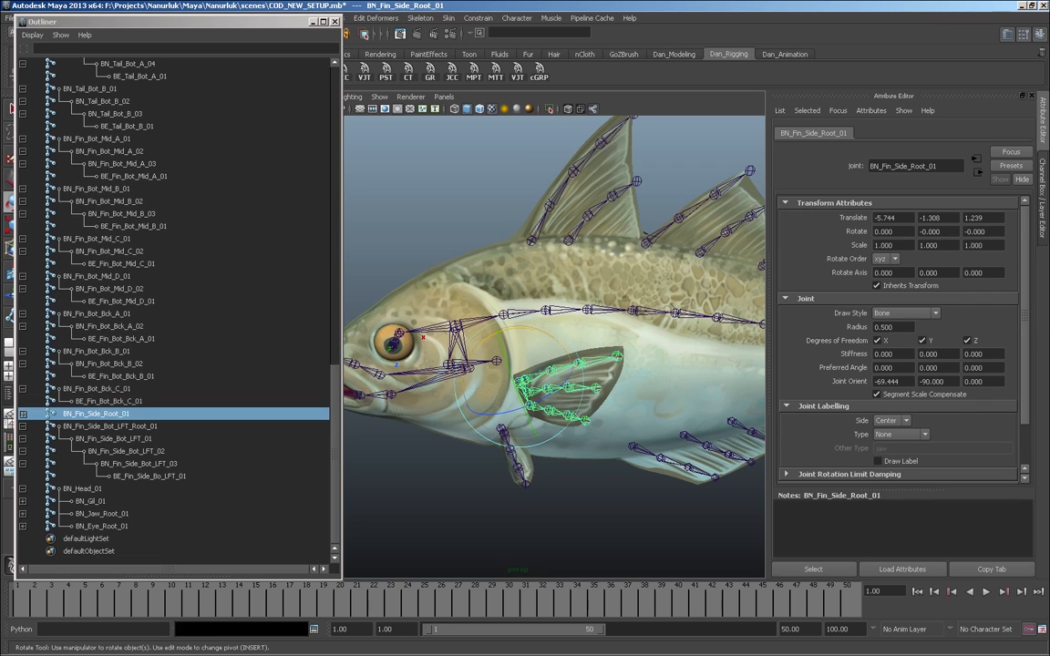
left_click(532, 317)
key("p")
- Parent the lower side fin root BN_Fin_Side_Bot_LFT_Root_01 under the same spine joint as the side fin
left_click(502, 428)
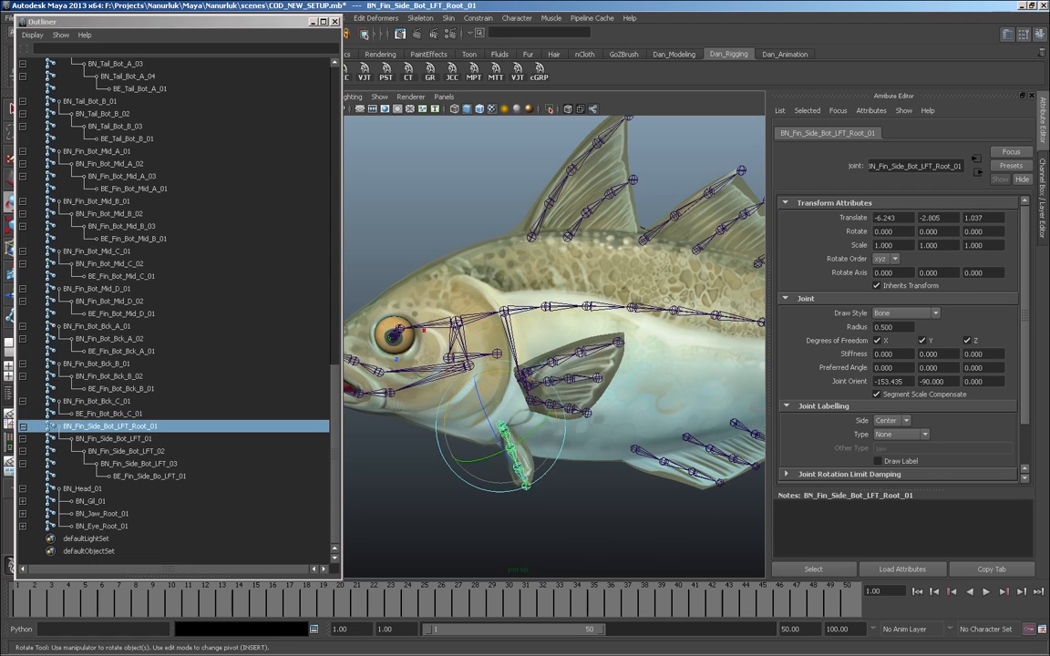
left_click(504, 314, "shift")
key("p")
left_click(565, 510)
left_click_drag(565, 511, 522, 481, "alt")
key("ctrl+z")
left_click(470, 325)
left_click_drag(520, 392, 540, 394, "alt")
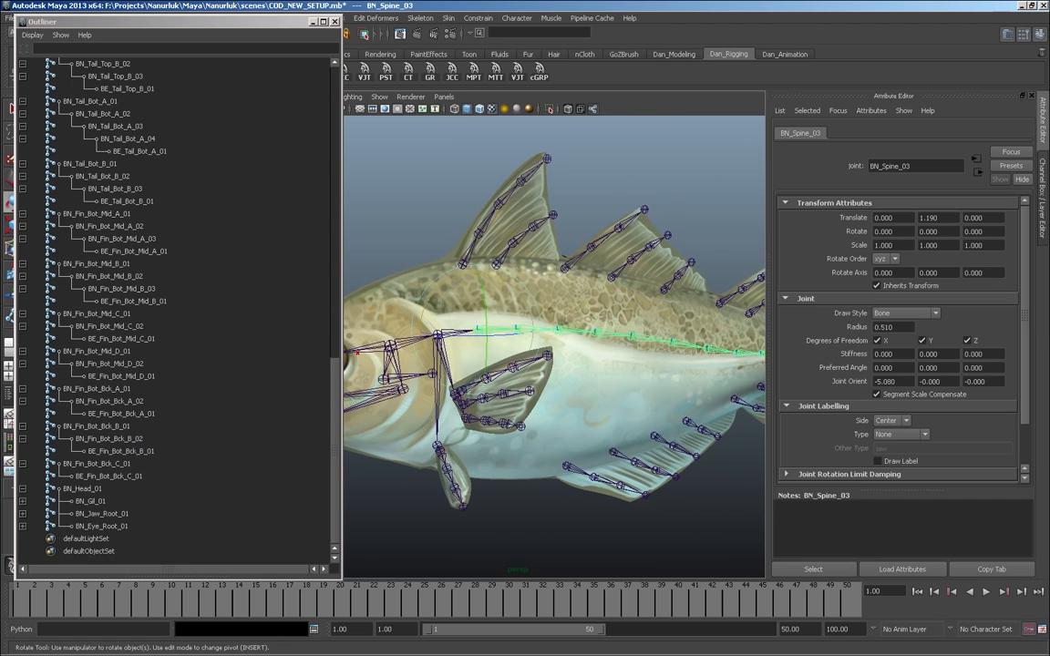
- Parent the front dorsal fin joints BN_Dorsal_A_01 and BN_Dorsal_B_01 under BN_Spine_03
key("q")
left_click(463, 263)
left_click(477, 329, "shift")
key("p")
left_click(497, 265)
left_click(516, 328, "shift")
left_click(497, 265)
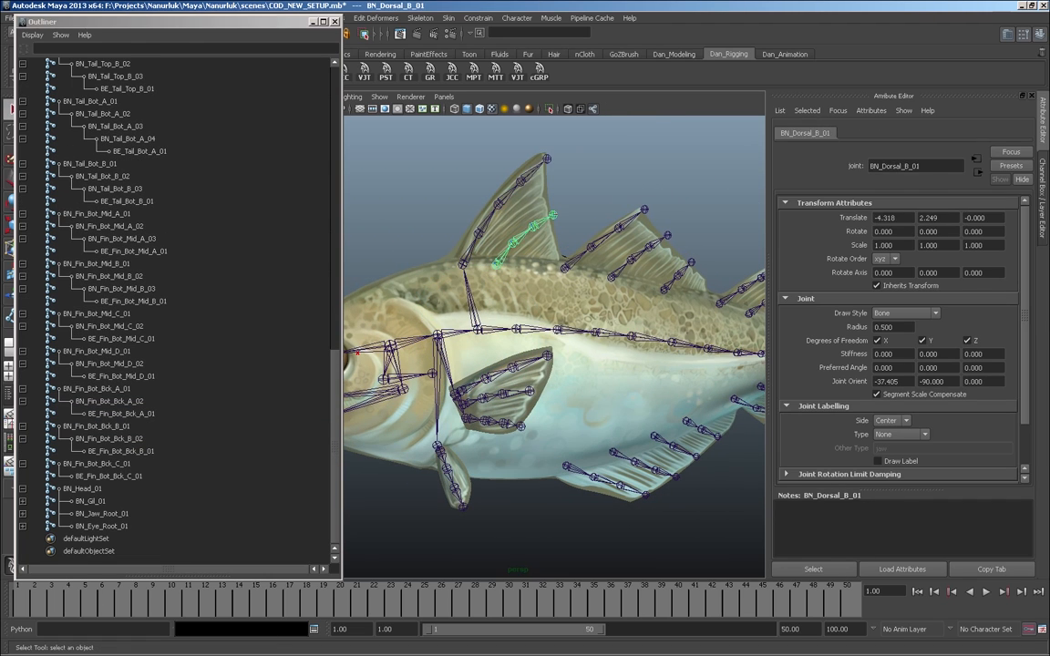
left_click(477, 329, "shift")
key("p")
- Parent the BN_Fin_Top_Mid A, B and C root joints and BN_Fin_Top_Bck_A_01 under the spine joints beneath them
left_click(557, 272)
left_click(549, 332, "shift")
key("p")
left_click(604, 281)
left_click(590, 334, "shift")
key("p")
middle_click_drag(592, 364, 541, 375, "alt")
- Parent BN_Fin_Top_Bck_B_01, BN_Fin_Top_Bck_C_01 and the four upper and lower tail root joints under their nearest spine joints
left_click(616, 334)
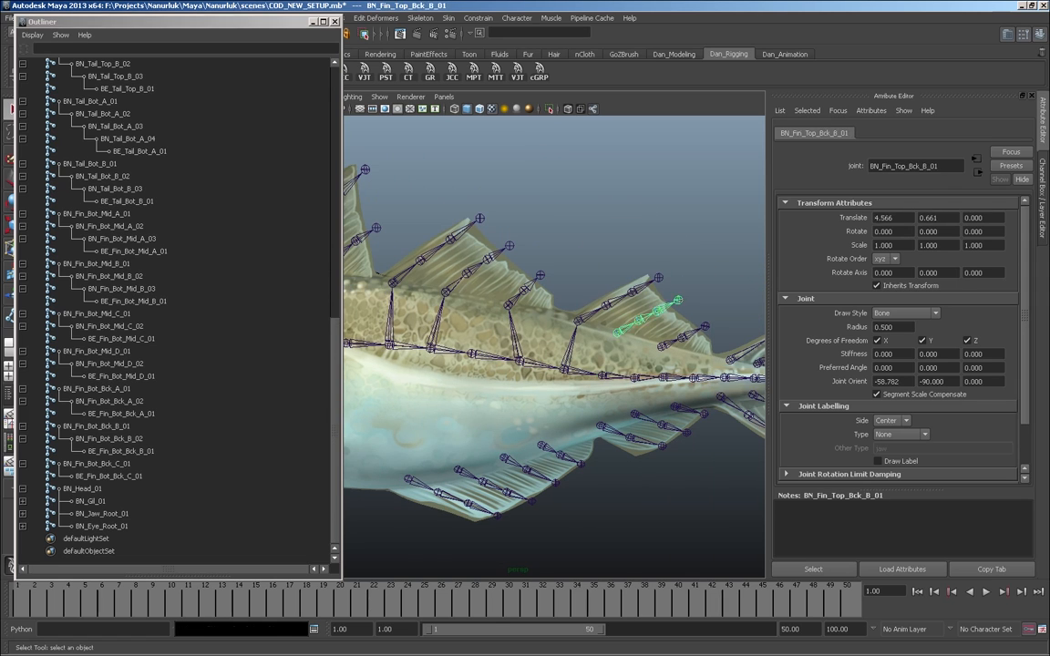
left_click(661, 348)
middle_click_drag(638, 383, 611, 378, "alt")
left_click(588, 368)
key("p")
left_click(584, 382, "shift")
key("p")
left_click(614, 398)
left_click(617, 383, "shift")
key("p")
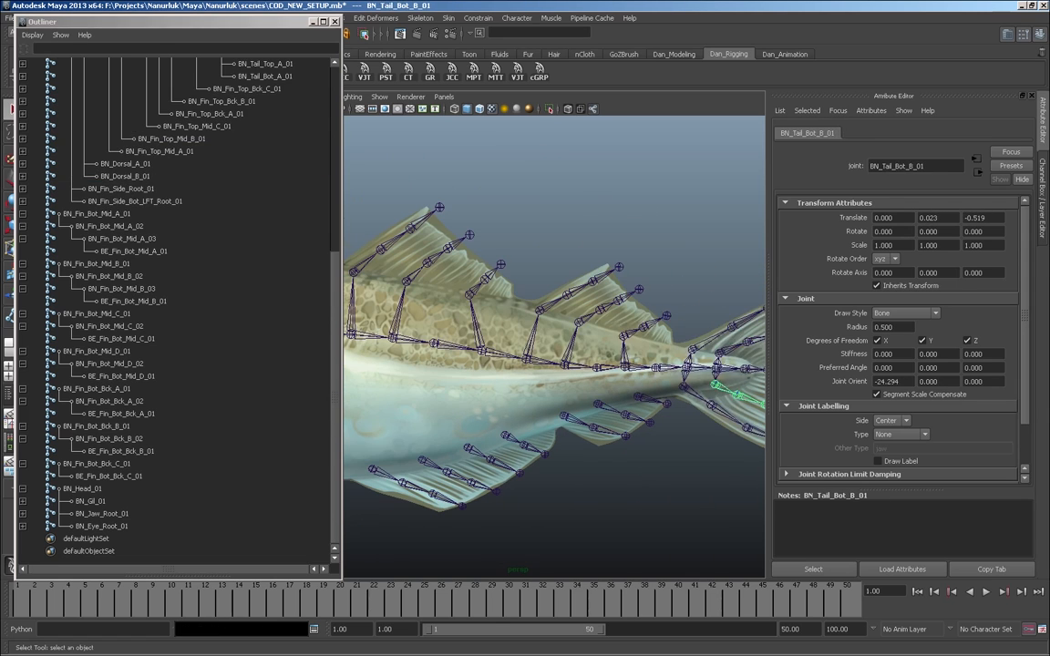
- Parent the BN_Fin_Bot_Bck C, B and A root joints and BN_Fin_Bot_Mid_D_01 under the spine joints above them
left_click(637, 396)
left_click(623, 367, "shift")
key("p")
key("p")
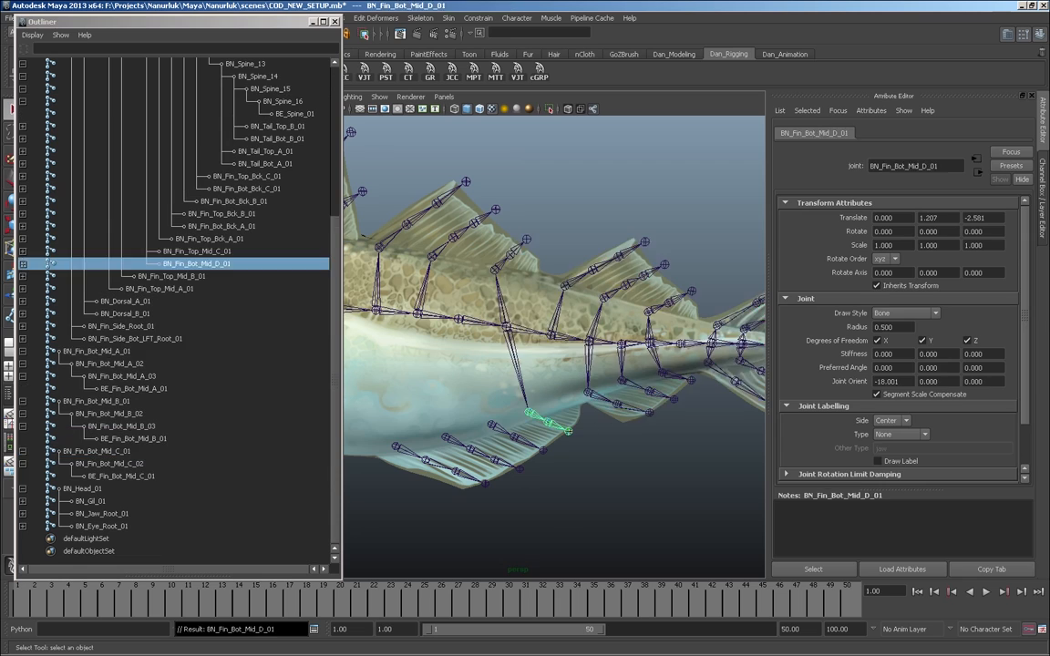
- Parent BN_Fin_Bot_Mid_C_01, BN_Fin_Bot_Mid_B_01 and BN_Fin_Bot_Mid_A_01 under the spine joints above them
middle_click_drag(547, 383, 585, 377, "alt")
left_click(591, 330, "shift")
key("p")
left_click(531, 419)
left_click(546, 323, "shift")
key("p")
left_click(483, 432)
left_click(433, 442)
left_click(459, 308, "shift")
key("p")
right_click_drag(520, 364, 437, 364, "alt")
mouse_move(437, 364)
left_mouse_down("alt")
mouse_move(511, 366)
mouse_move(446, 366)
left_mouse_up("alt")
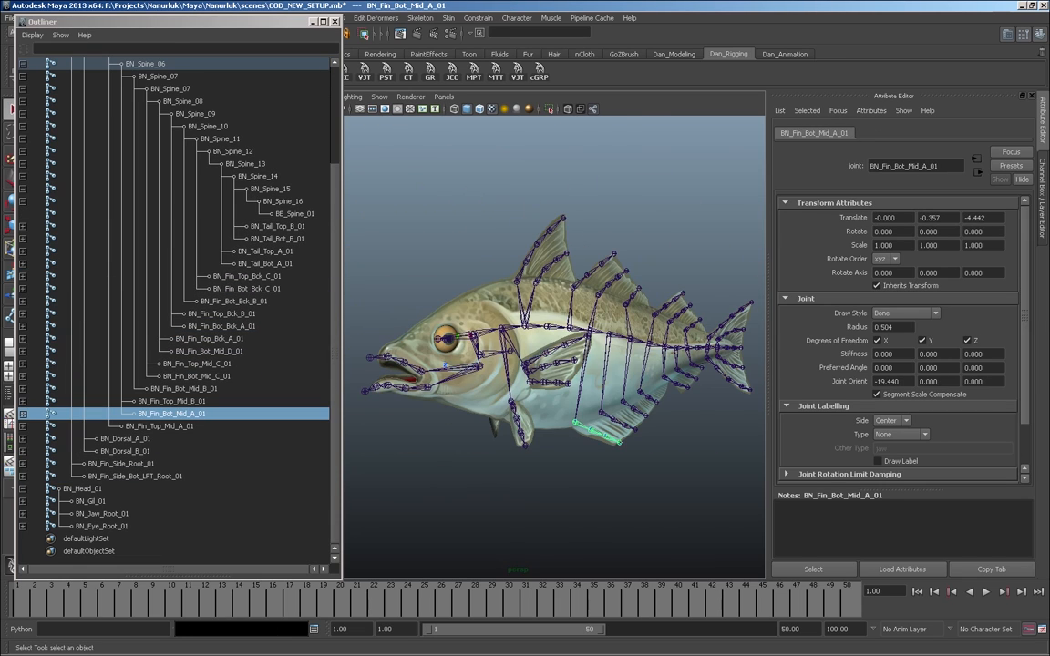
- Draw a two-joint chain about 2.3 units long in the front view, running from just below BN_Spine_04 down into the belly
right_click_drag(519, 365, 469, 365, "alt")
mouse_move(469, 365)
left_mouse_down("alt")
mouse_move(419, 366)
mouse_move(461, 367)
left_mouse_up("alt")
right_click_drag(457, 374, 493, 374, "alt")
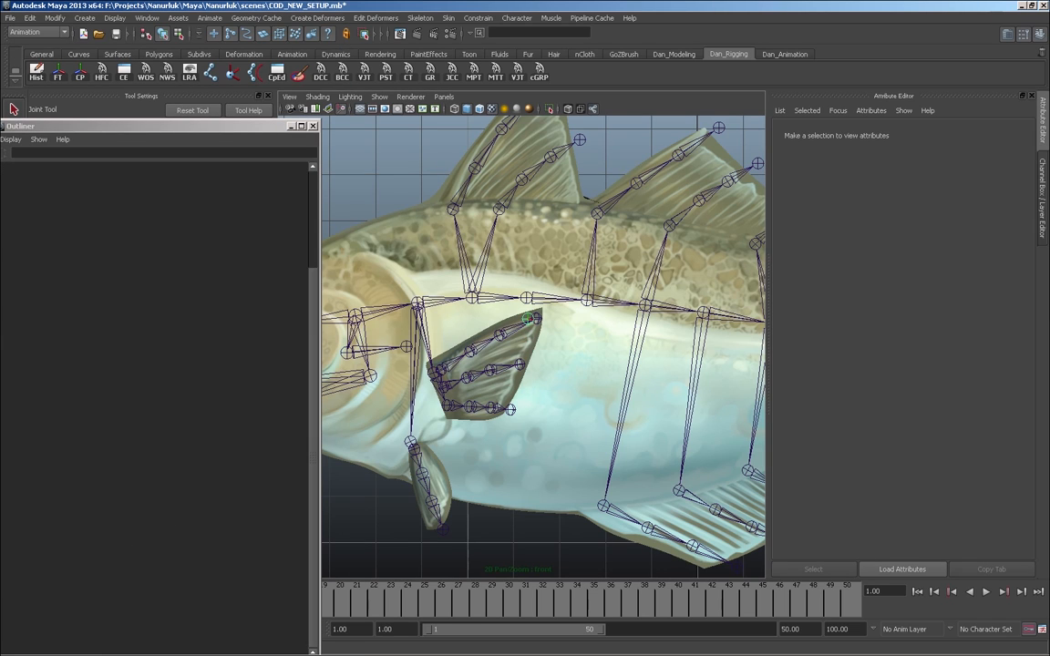
left_click(525, 321)
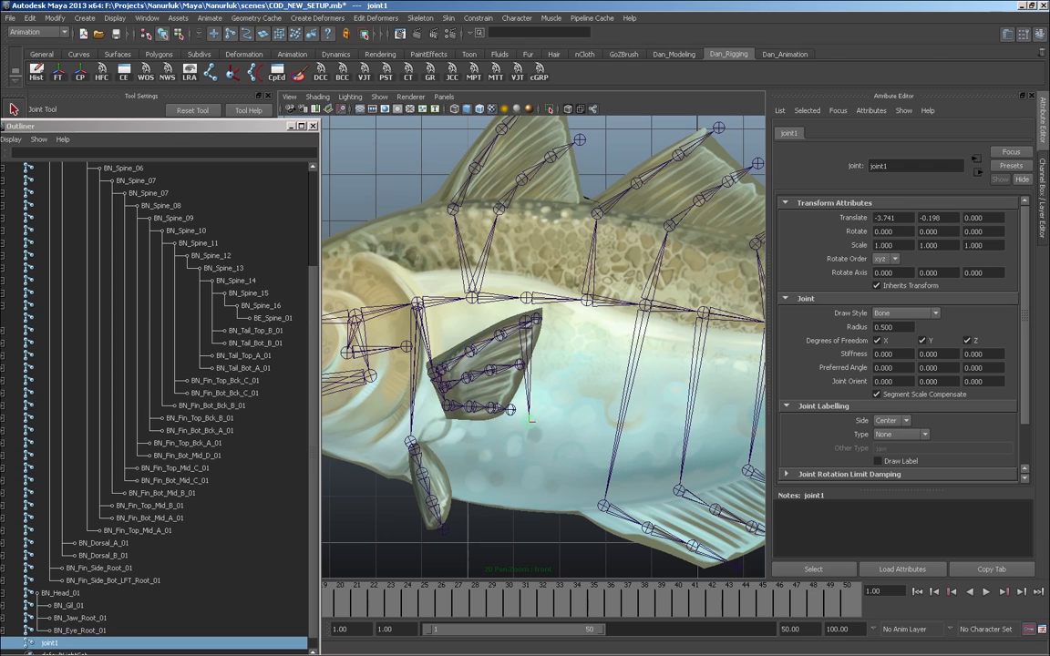
left_click(532, 414)
mouse_move(532, 413)
left_mouse_down()
mouse_move(529, 487)
mouse_move(529, 418)
mouse_move(529, 428)
left_mouse_up()
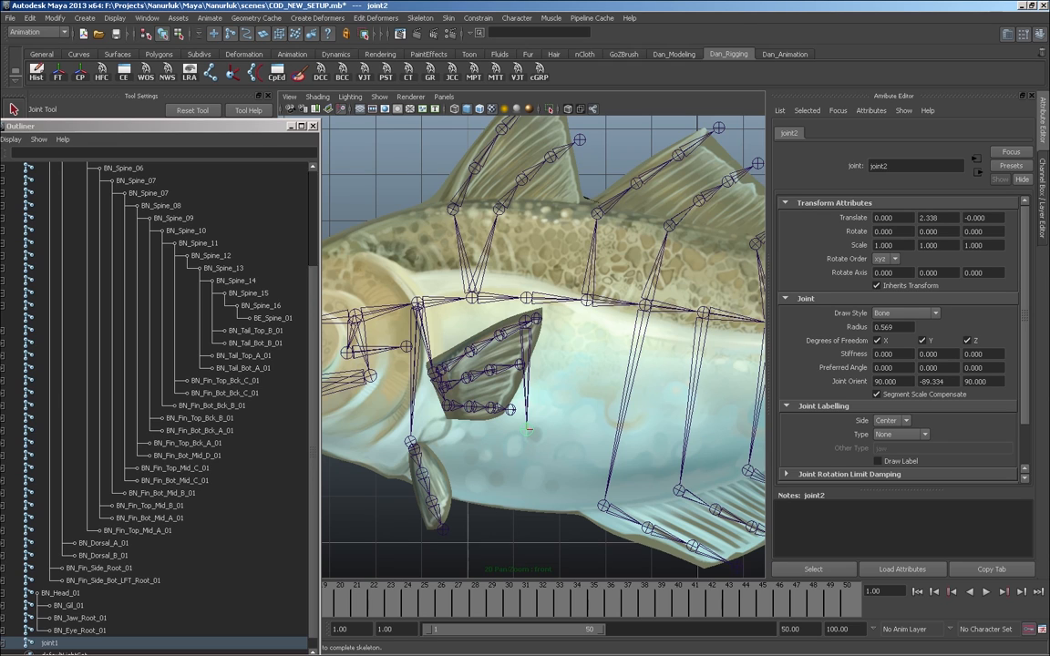
key("Return")
- Rename the new chain's root joint BN_Lung_01 and its end joint BE_Lung_01
left_click_drag(137, 126, 187, 70)
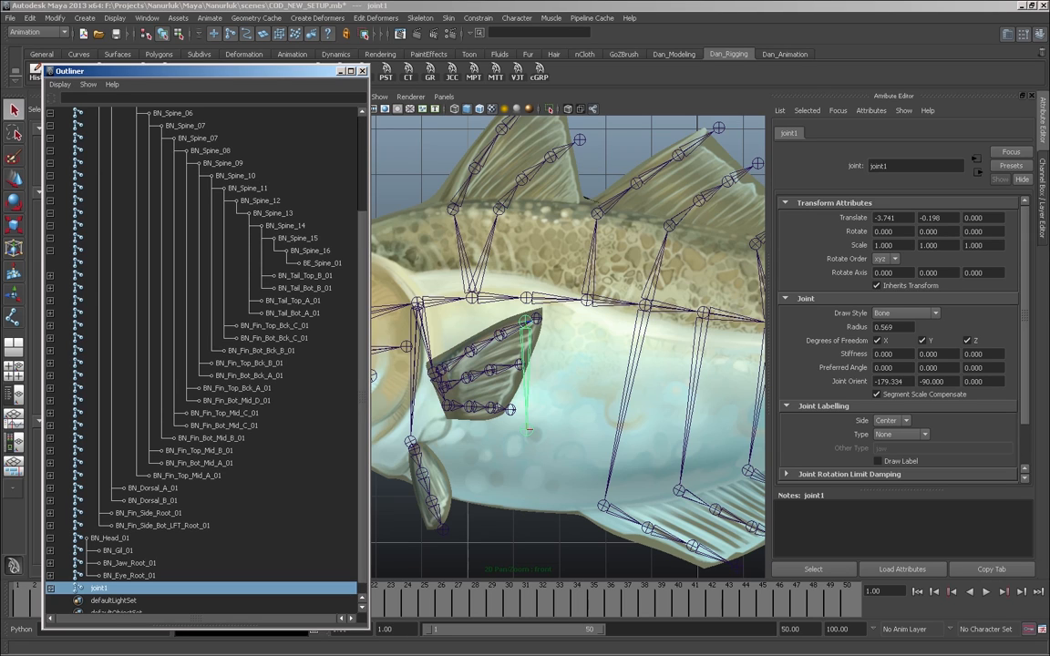
double_click(99, 588)
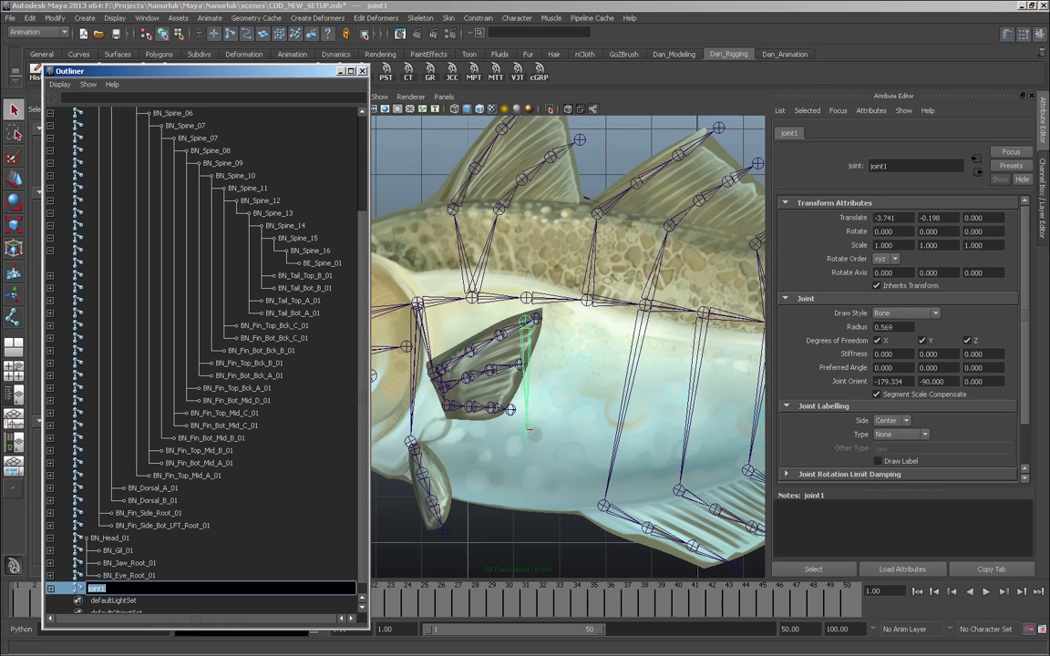
type("Breath")
key("BackSpace")
key("BackSpace")
key("BackSpace")
key("BackSpace")
key("BackSpace")
key("BackSpace")
type("BN_Lungs_01")
key("Return")
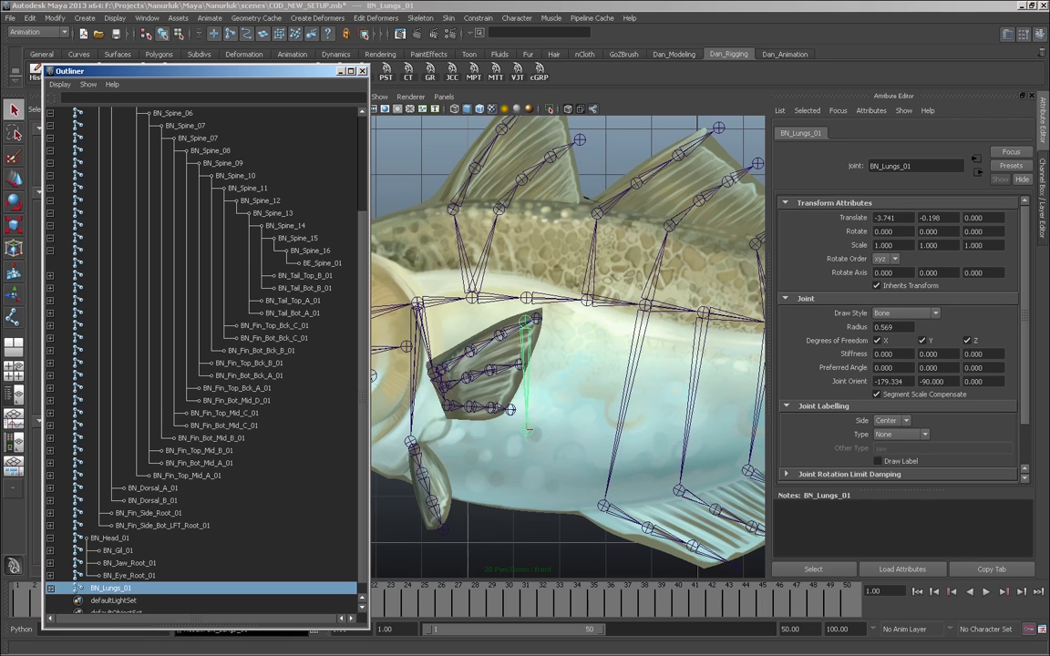
left_click(50, 588)
scroll(202, 359, "down", 1)
left_click(111, 575)
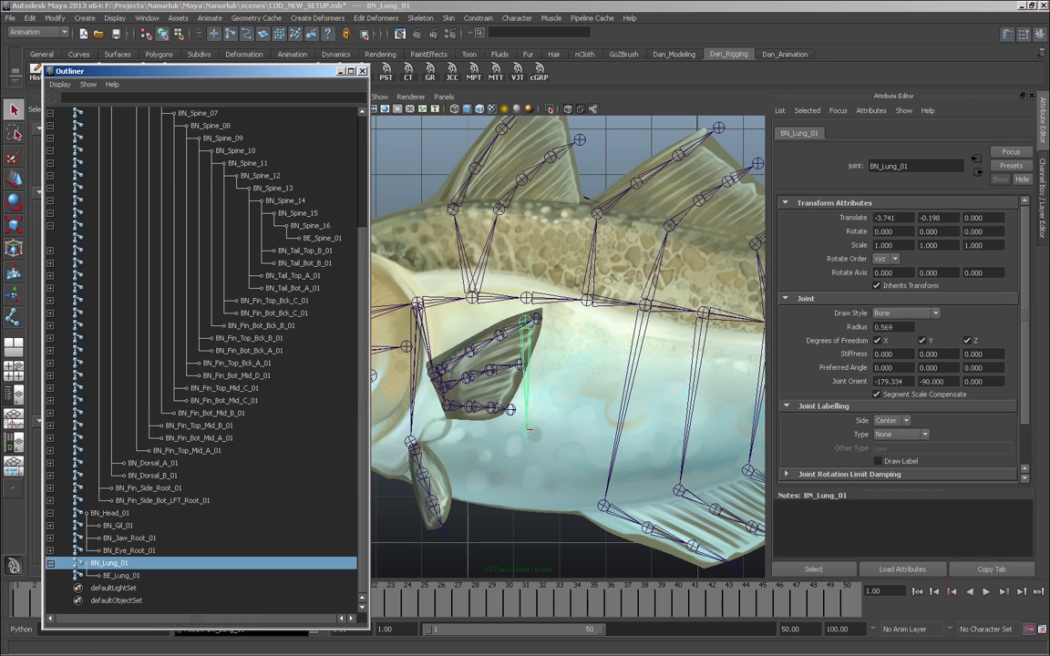
- Parent BN_Lung_01 under BN_Spine_04
left_click(526, 297)
left_click(526, 322)
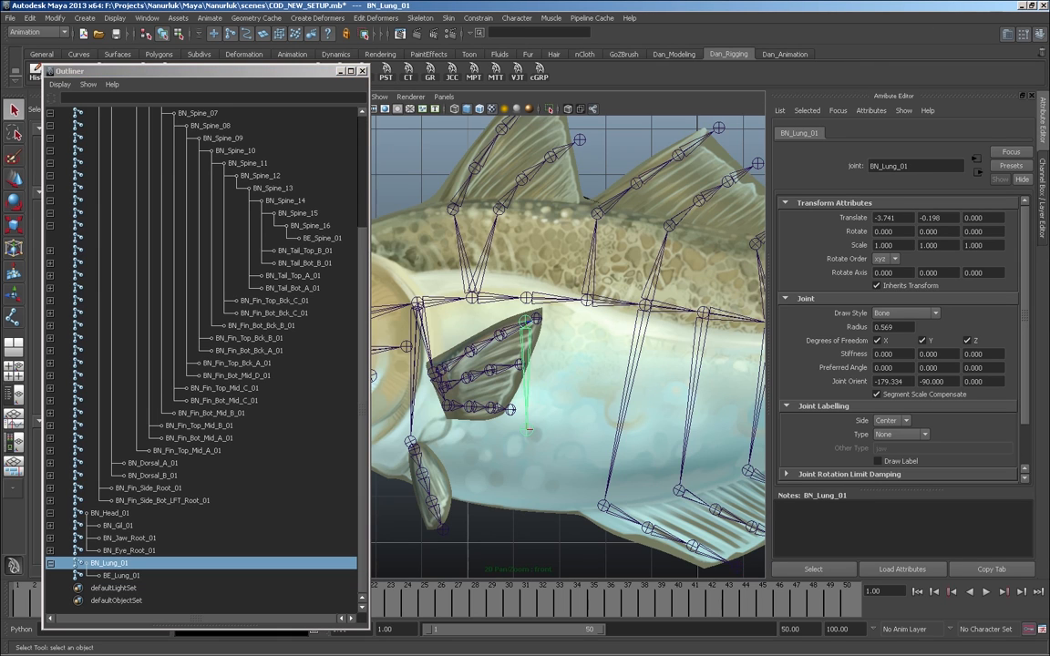
left_click(526, 297, "shift")
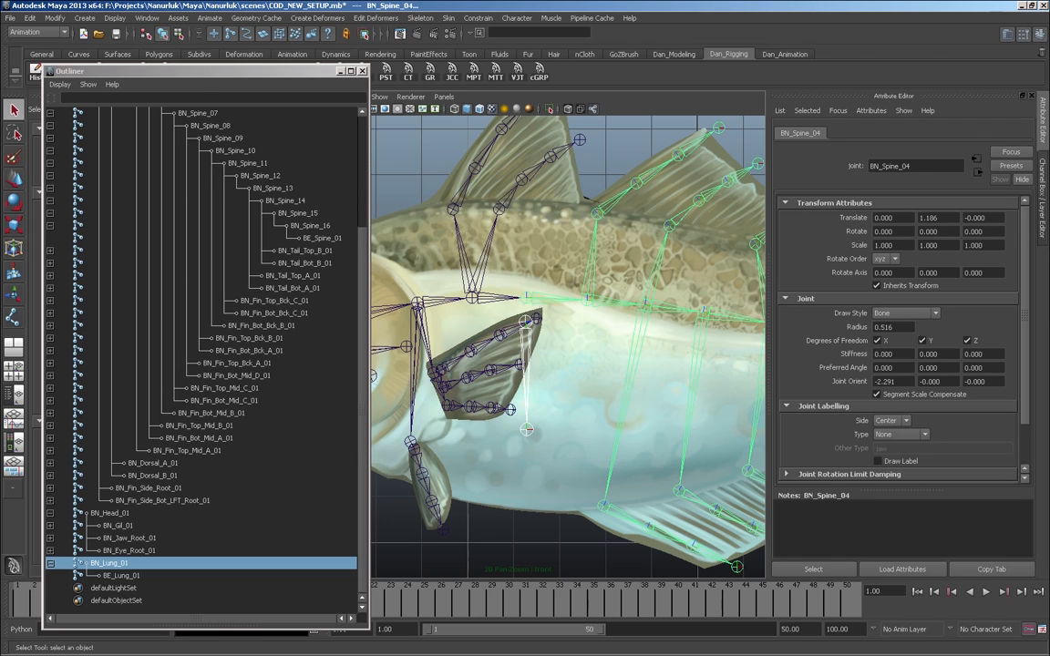
key("p")
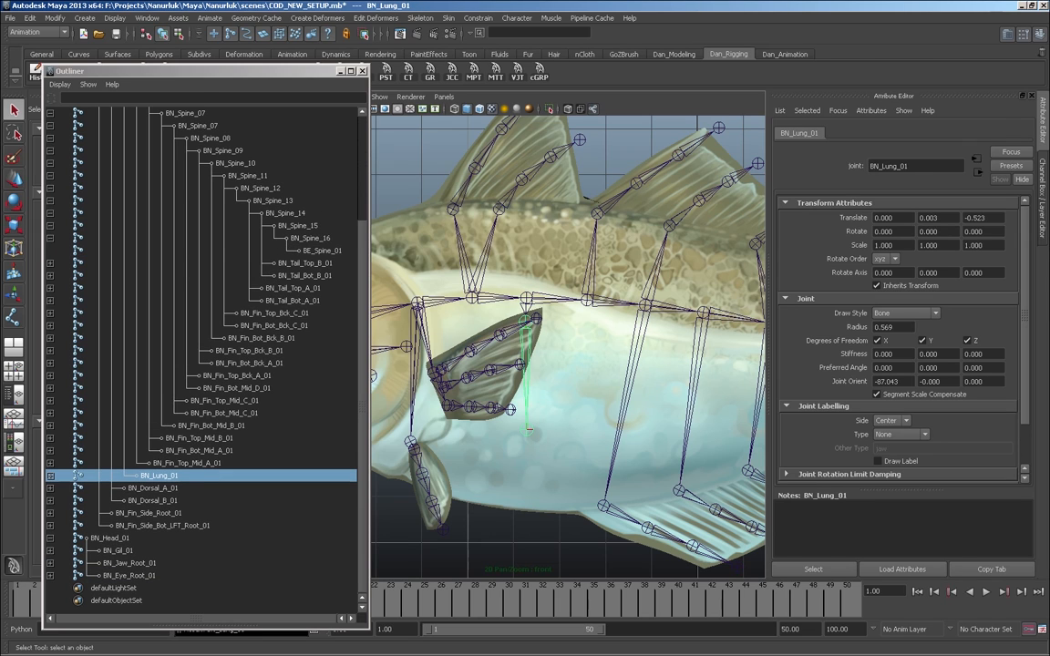
- Try a joint orient X value of -80 on BN_Lung_01
key("space")
key("space")
left_click_drag(569, 346, 620, 356, "alt")
right_click_drag(565, 355, 638, 355, "alt")
key("e")
double_click(890, 381)
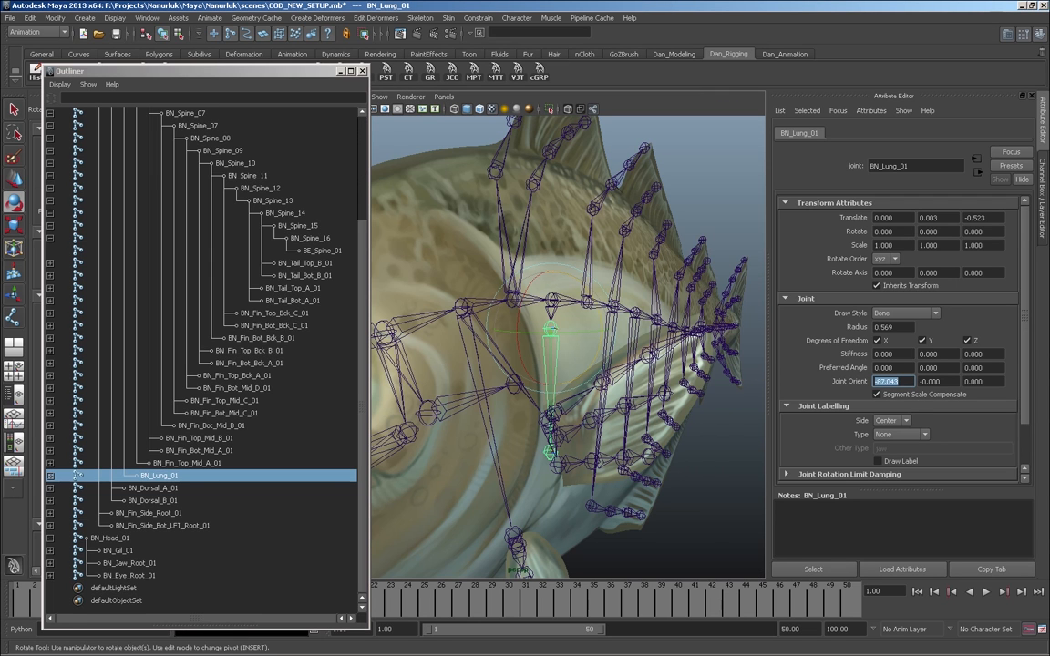
type("-80")
key("Return")
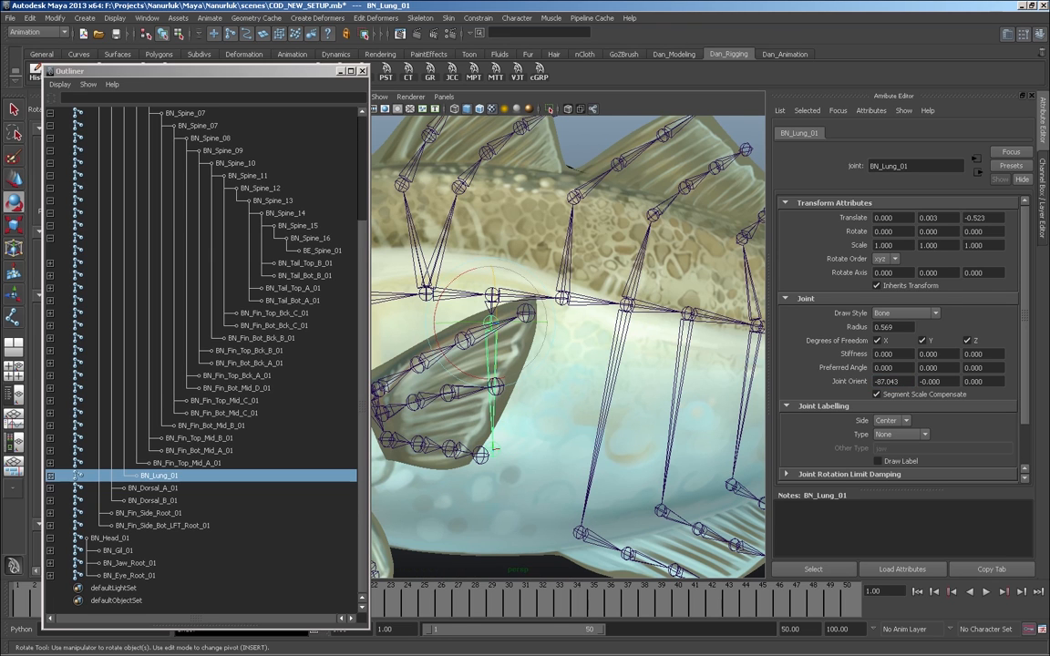
- Try a joint orient Y value of 25 on BN_Lung_01 and check its tilt
double_click(930, 381)
type("25")
key("Return")
left_click_drag(565, 365, 694, 374, "alt")
- Set BN_Lung_01's joint orient Y to -10 so the lung joint tilts outward
double_click(931, 381)
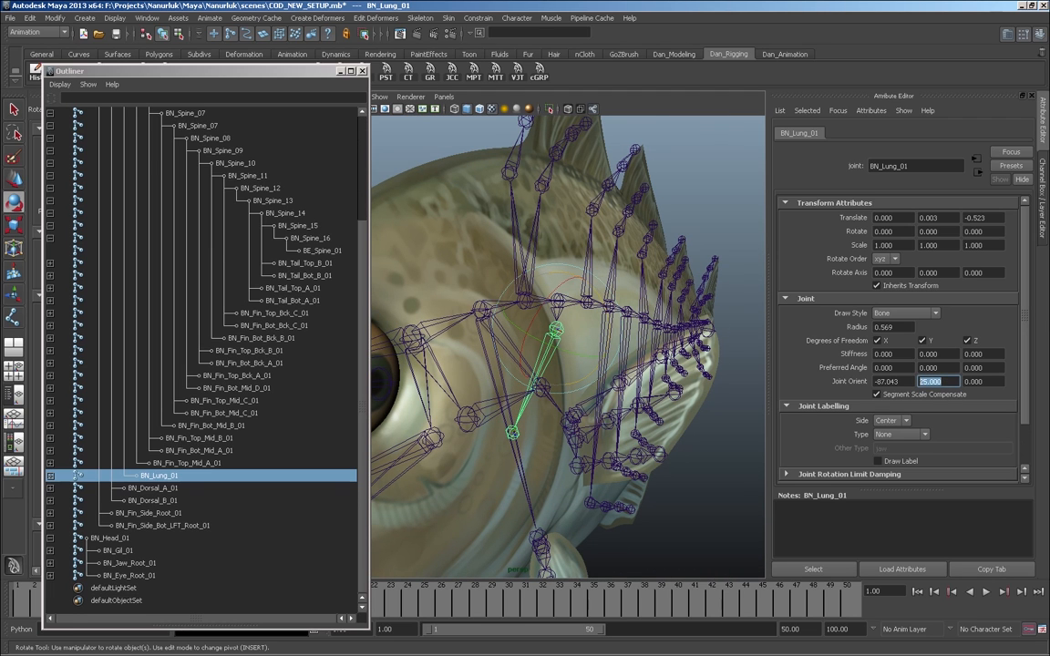
type("-10")
key("Return")
- Examine the lung joint and the connected fin and spine joints from several angles around the fish
left_click_drag(556, 364, 382, 383, "alt")
scroll(565, 365, "down", 5)
left_click_drag(620, 383, 657, 339, "alt")
right_click_drag(565, 346, 511, 346, "alt")
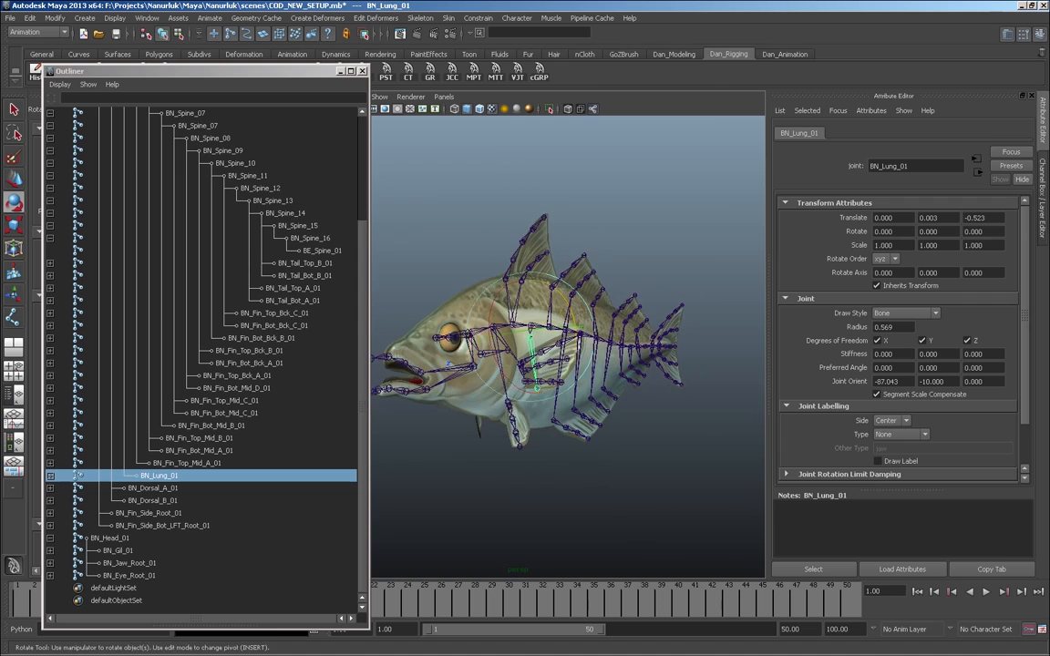
left_click_drag(511, 347, 528, 348, "alt")
right_click_drag(528, 349, 588, 348, "alt")
left_click_drag(587, 348, 620, 343, "alt")
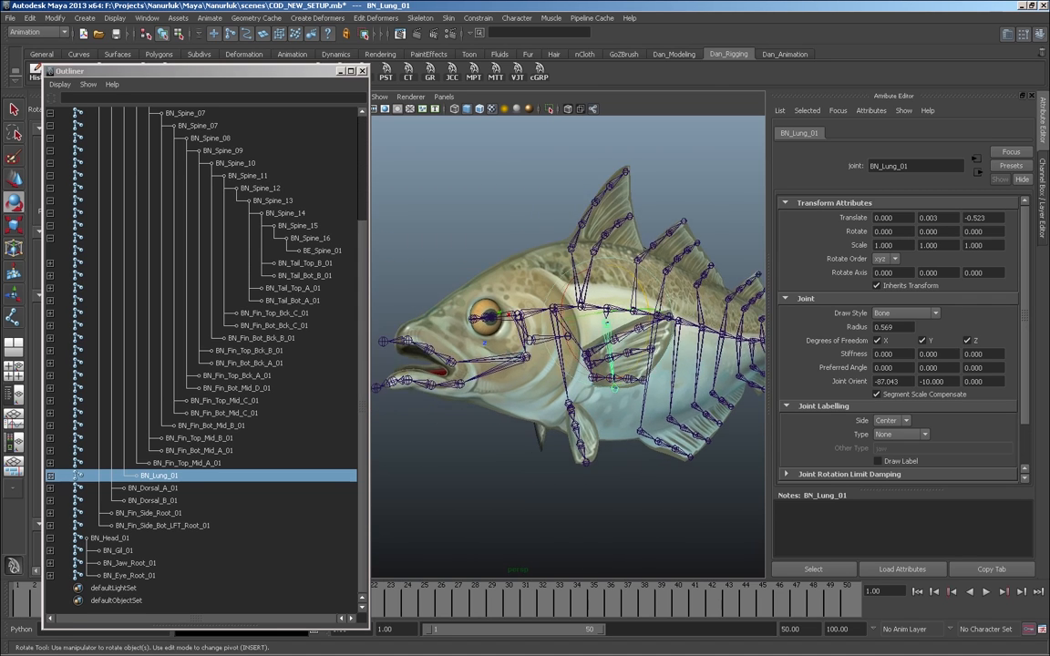
right_click_drag(620, 343, 665, 343, "alt")
left_click_drag(665, 343, 653, 394, "alt")
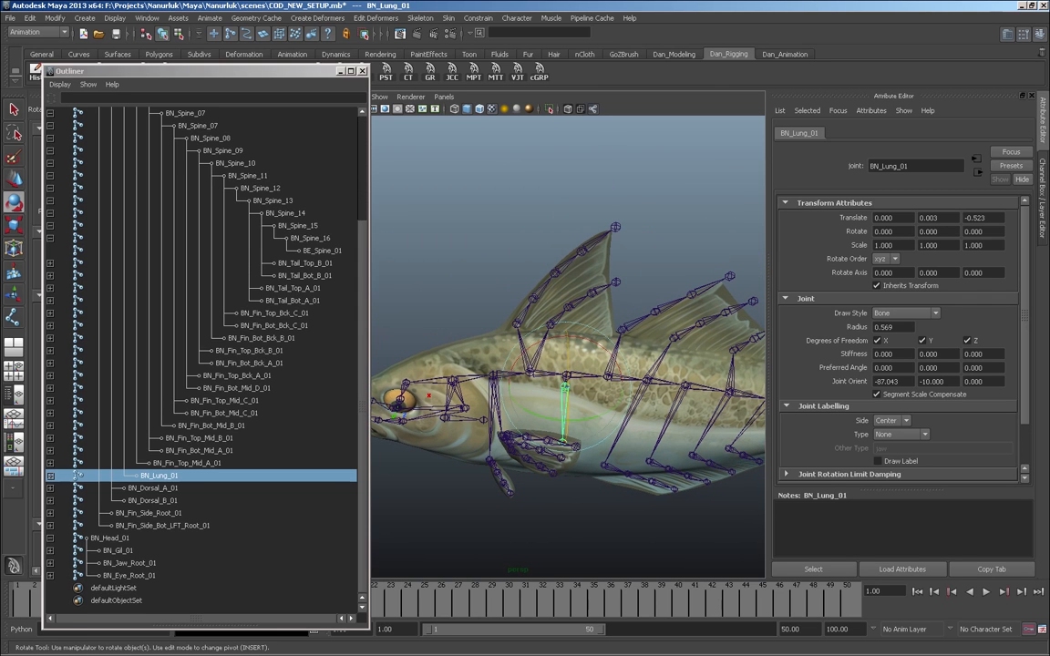
mouse_move(361, 406)
left_mouse_down()
mouse_move(362, 303)
mouse_move(361, 406)
mouse_move(362, 395)
left_mouse_up()
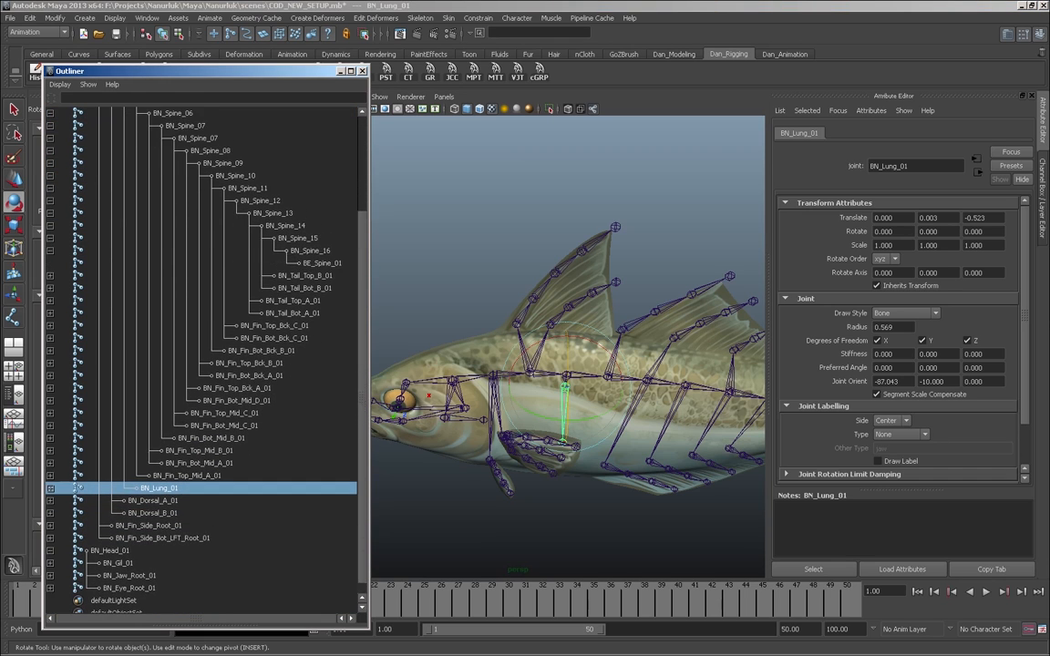
left_click_drag(583, 346, 547, 260, "alt")
right_click_drag(547, 259, 474, 274, "alt")
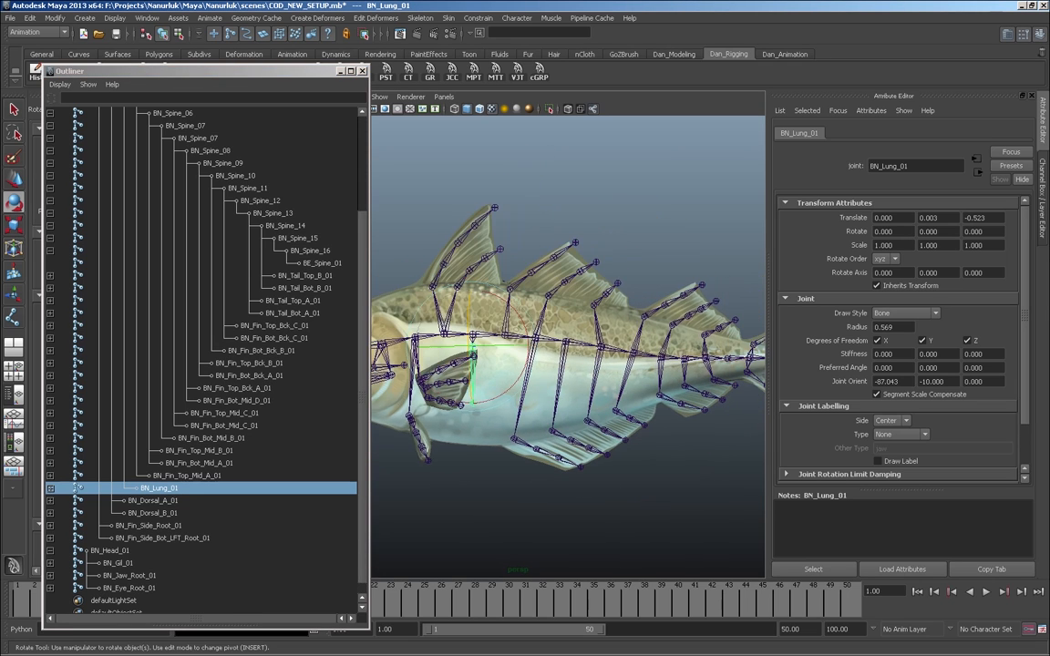
left_click_drag(383, 338, 410, 357, "alt")
- Mirror the lower side fin chain BN_Fin_Side_Bot_LFT_Root_01 across the XY plane using the Behavior function
left_click(513, 428)
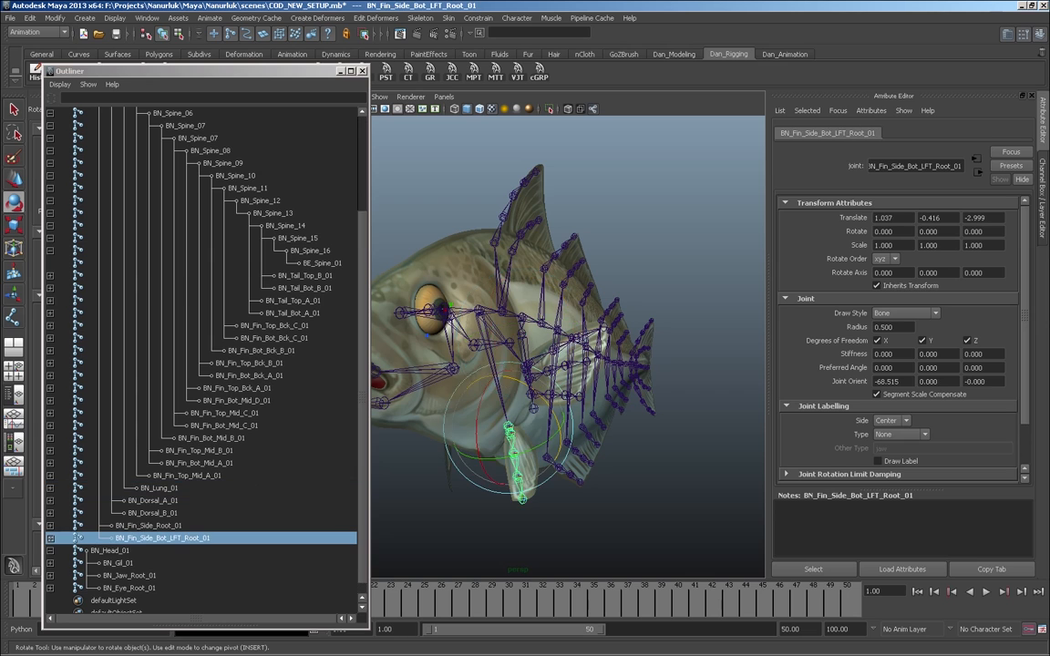
left_click_drag(492, 383, 565, 383, "alt")
right_click_drag(511, 383, 574, 378, "alt")
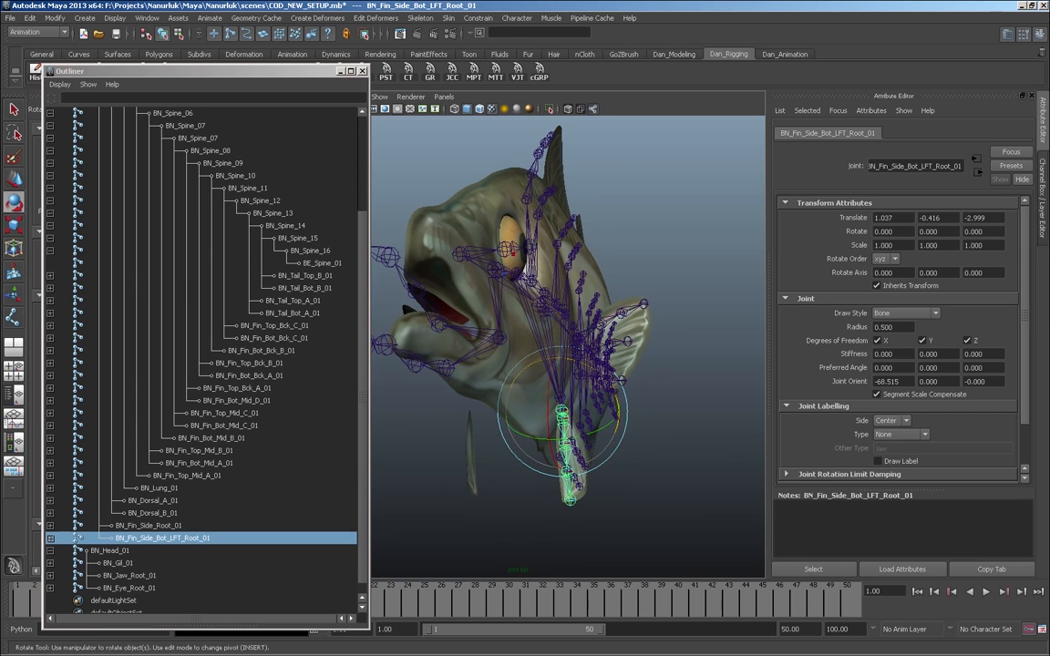
left_click_drag(547, 383, 647, 387, "alt")
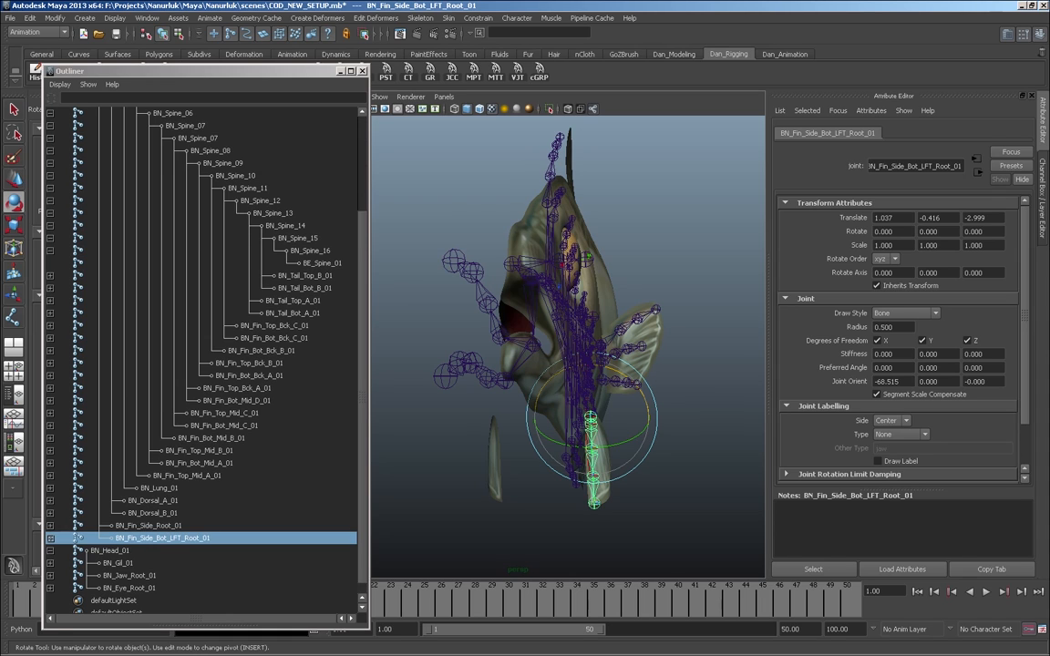
double_click(362, 71)
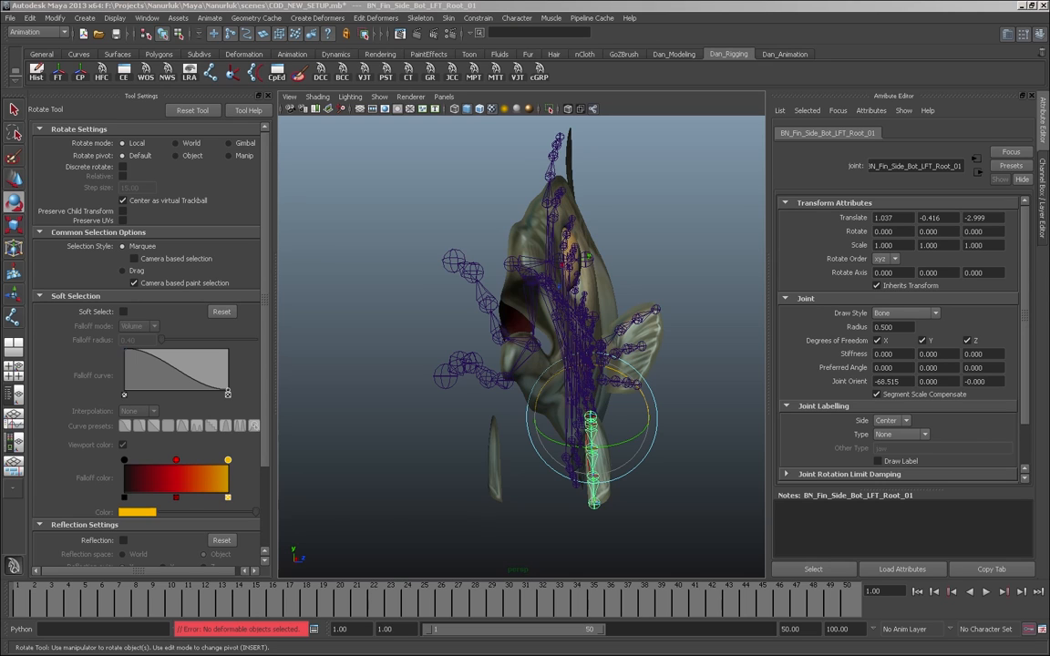
key("space")
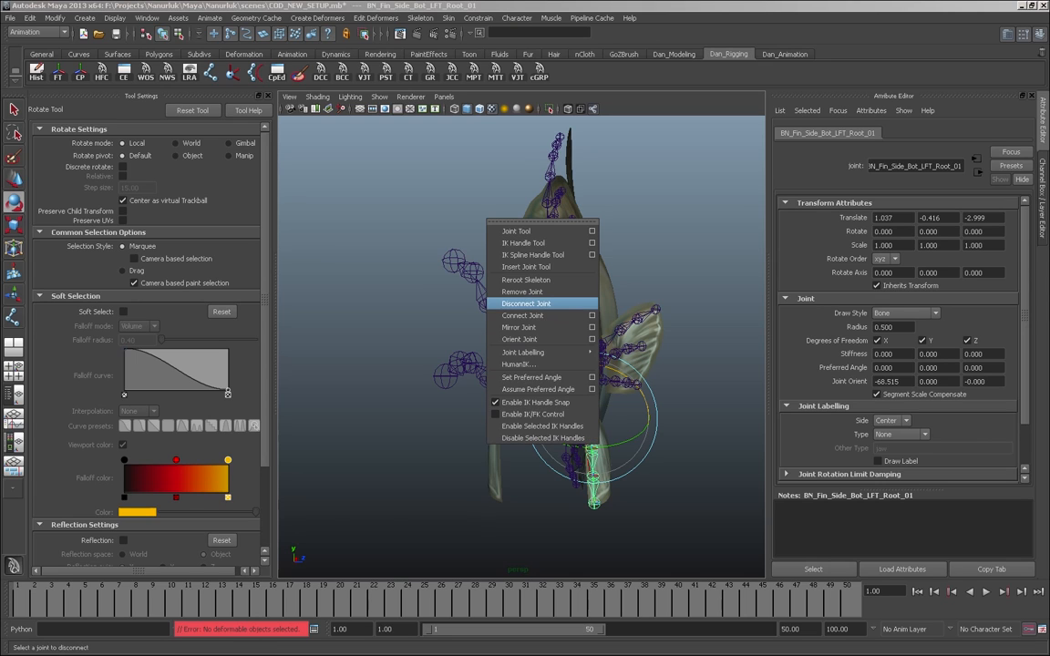
left_click(593, 327)
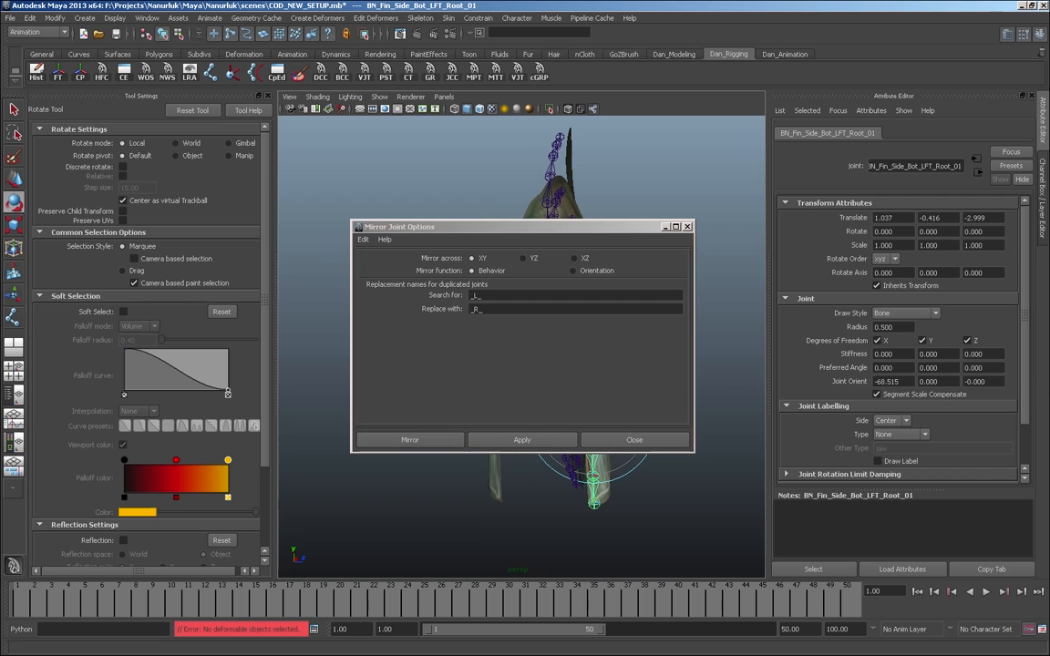
left_click_drag(410, 227, 131, 220)
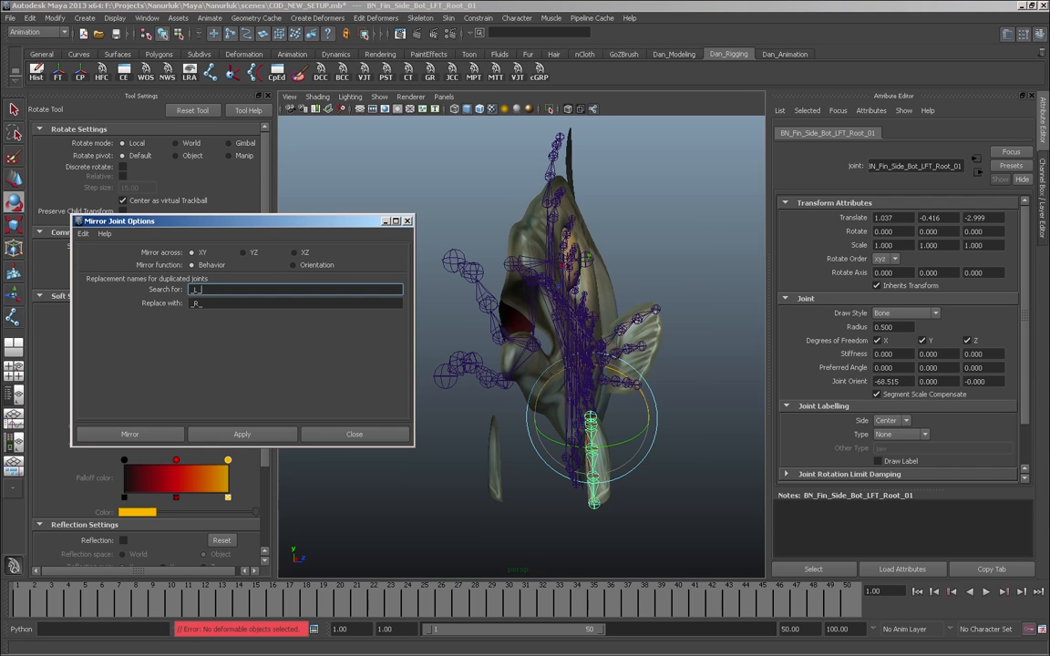
left_click(241, 434)
left_click_drag(537, 351, 567, 364, "alt")
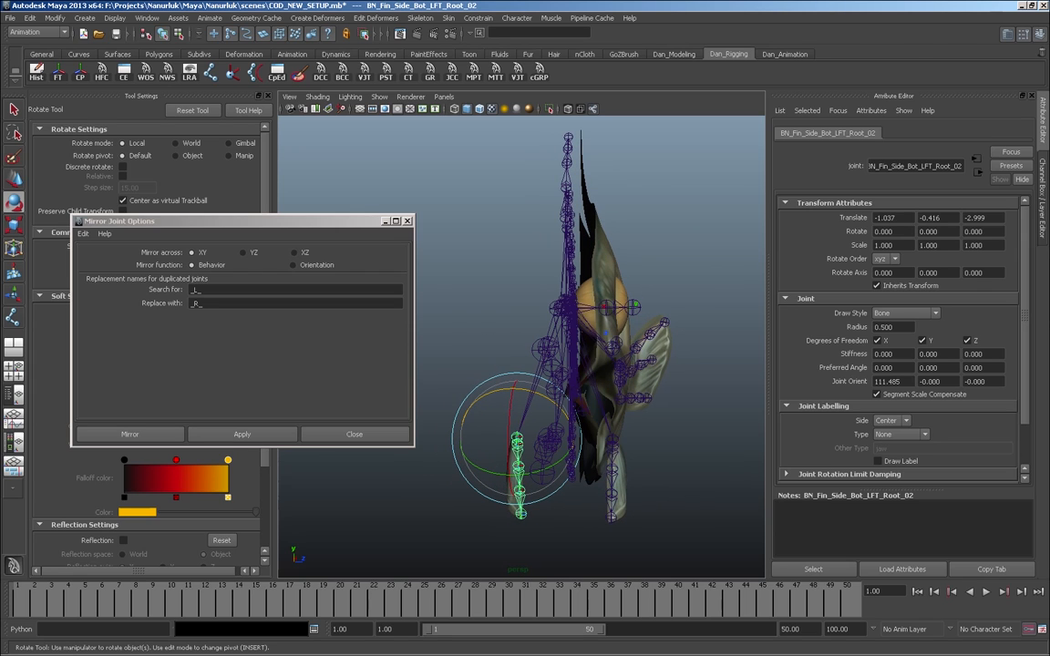
left_click(354, 433)
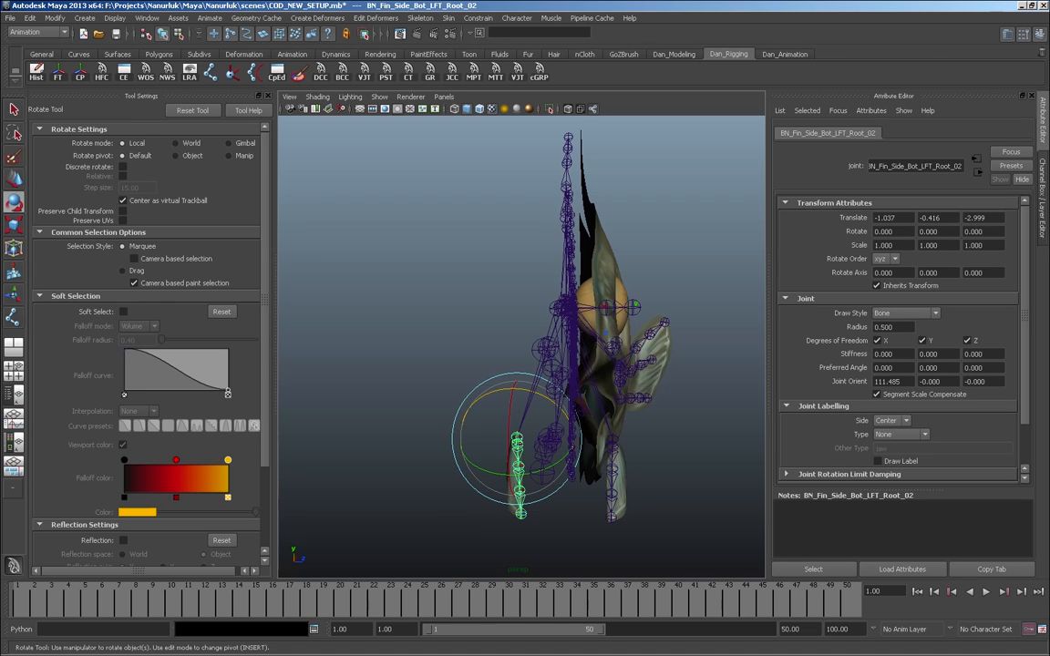
- Rename the mirrored lower side fin root joint under BN_Spine_02 as BN_Fin_Side_Bot_RT_Root_01
key("shift+o")
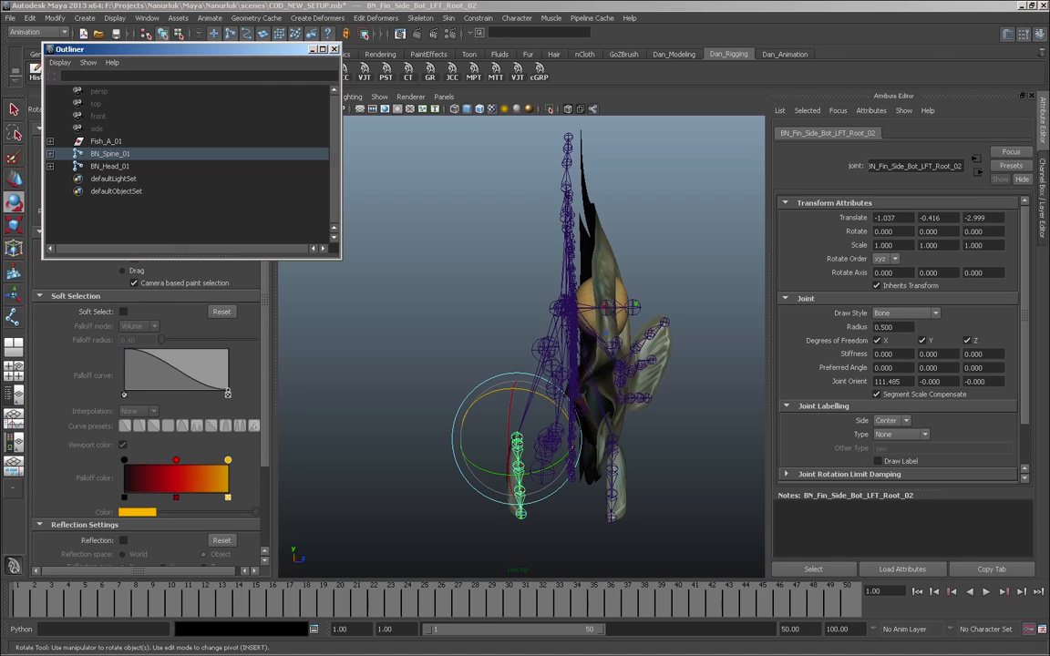
left_click(110, 153)
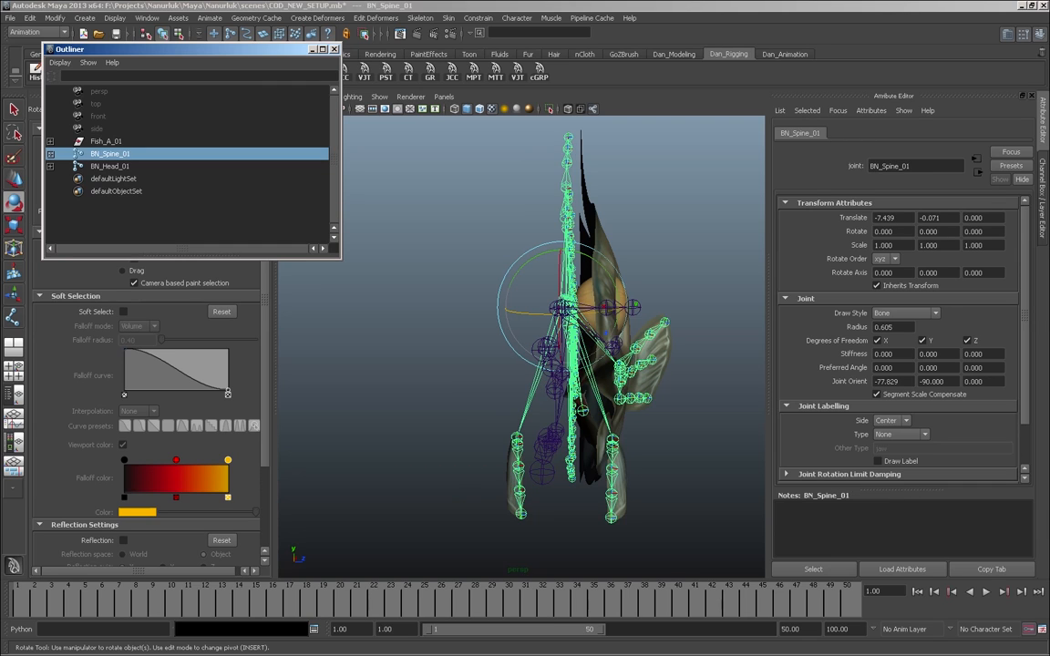
left_click(109, 166)
left_click(50, 153)
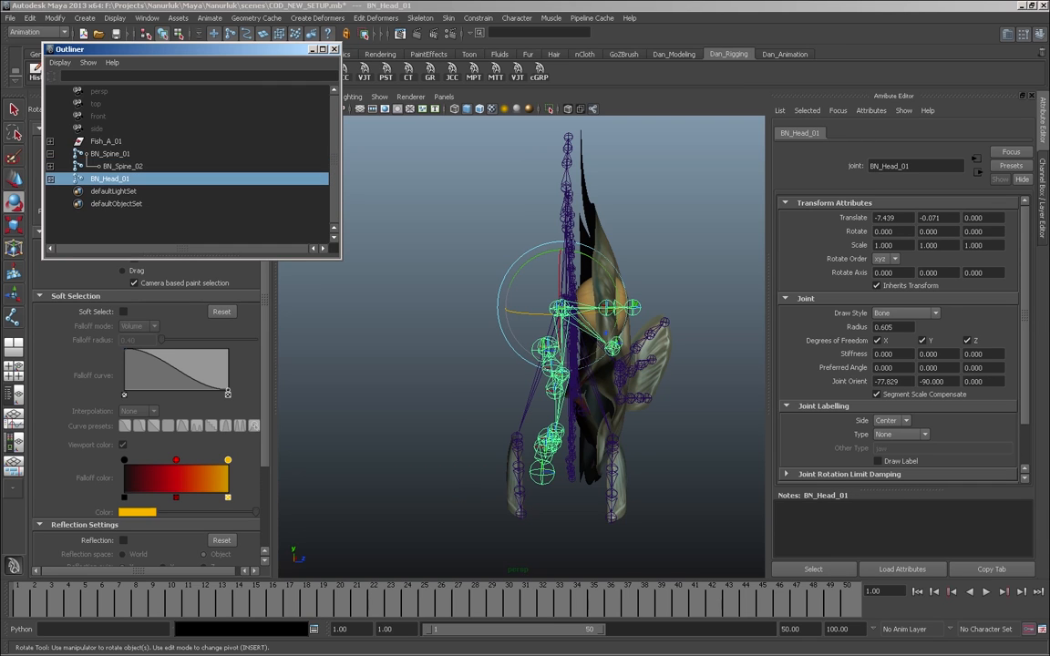
left_click(517, 438)
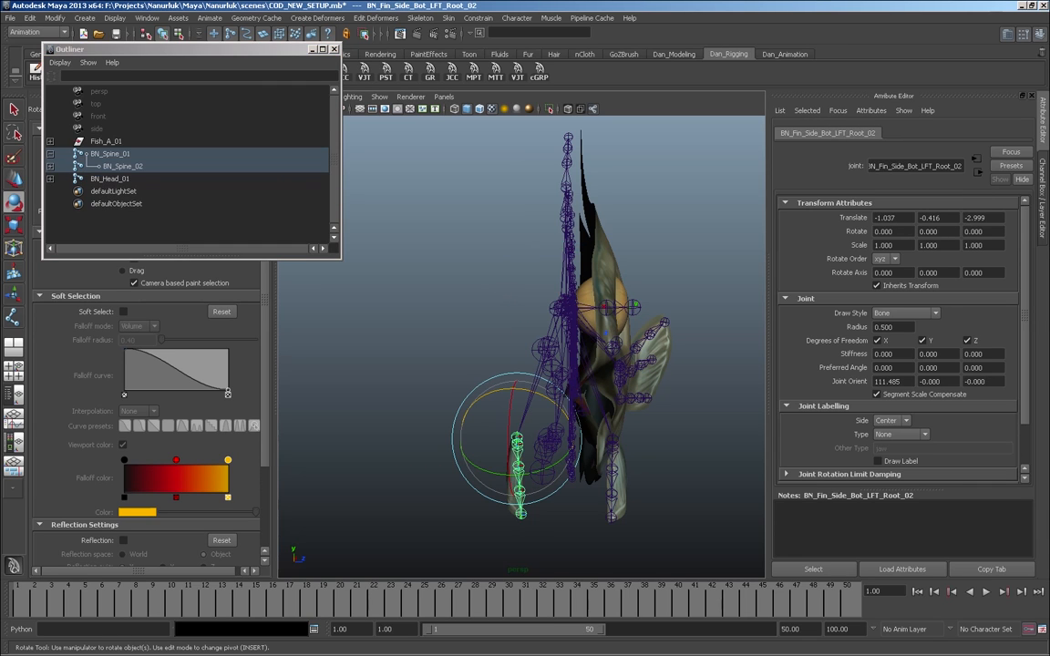
key("f")
left_click(80, 216)
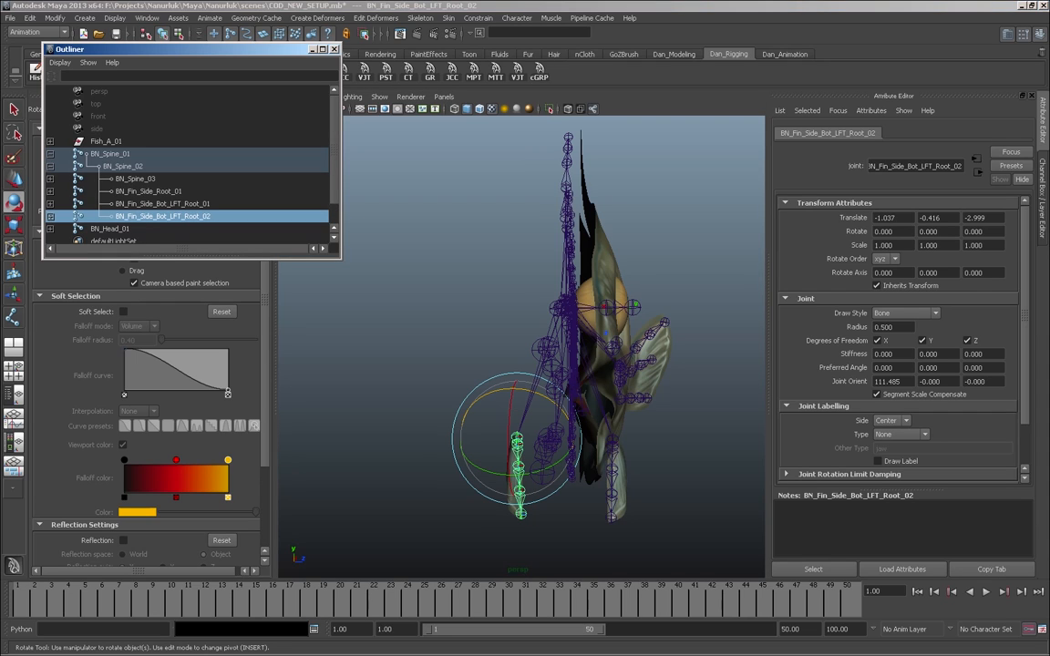
double_click(162, 216)
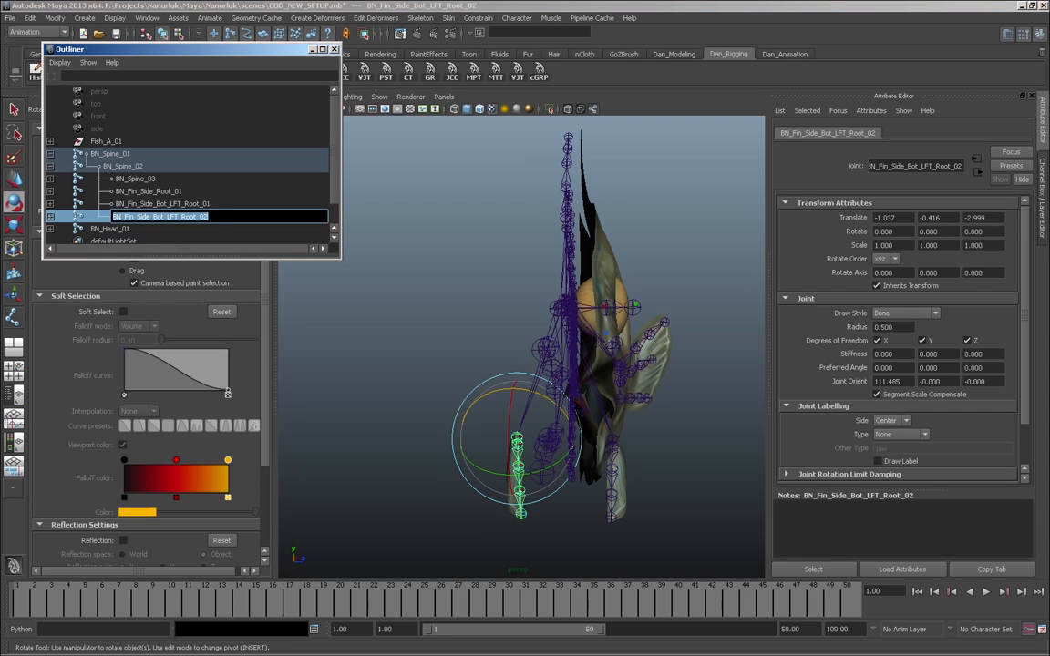
left_click(173, 217)
key("BackSpace")
key("BackSpace")
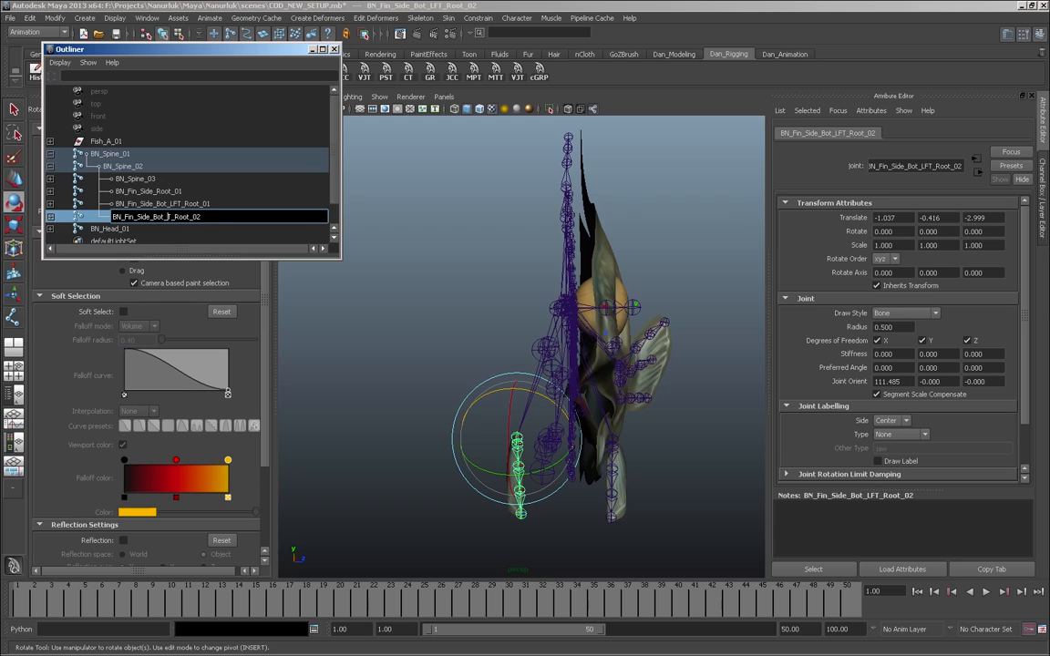
type("R")
left_click_drag(206, 217, 200, 217)
type("1")
key("Return")
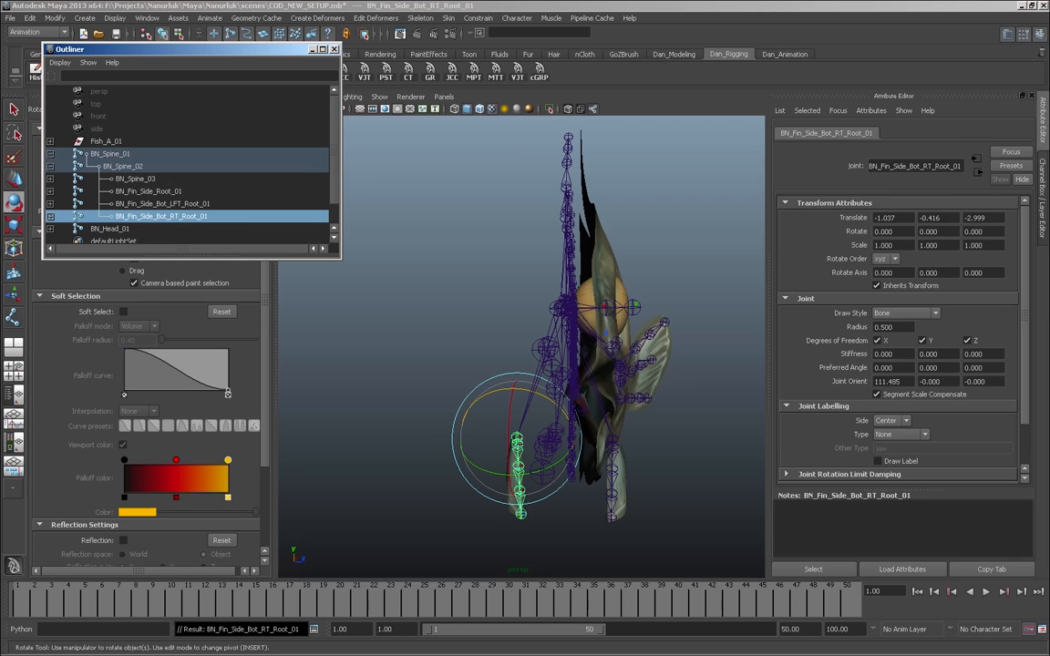
- Expand the mirrored fin chain fully and rename its BN_Fin_Side_Bot_LFT_02 joint as BN_Fin_Side_Bot_RT_02
left_click(51, 216)
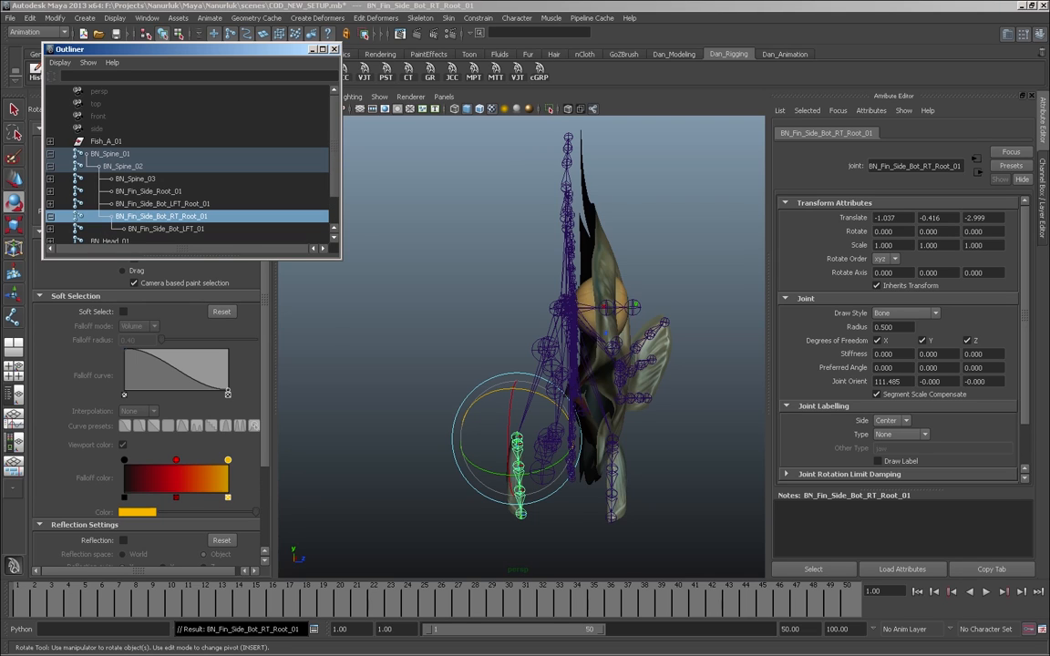
left_click_drag(340, 258, 351, 495)
left_click(50, 229)
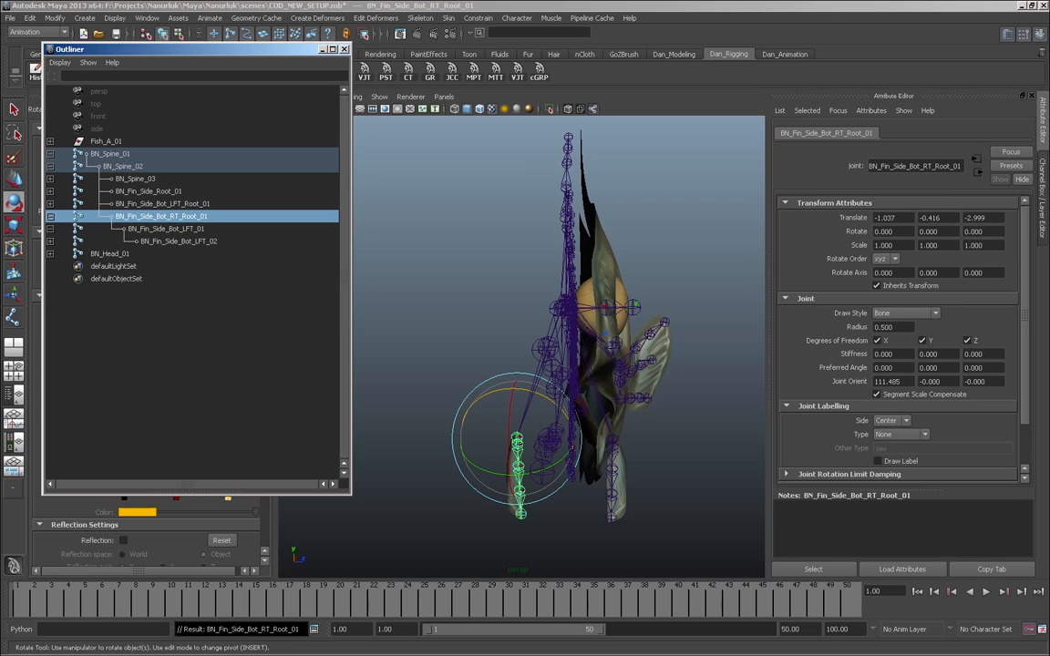
left_click(50, 240)
left_click(50, 253)
left_click(179, 240)
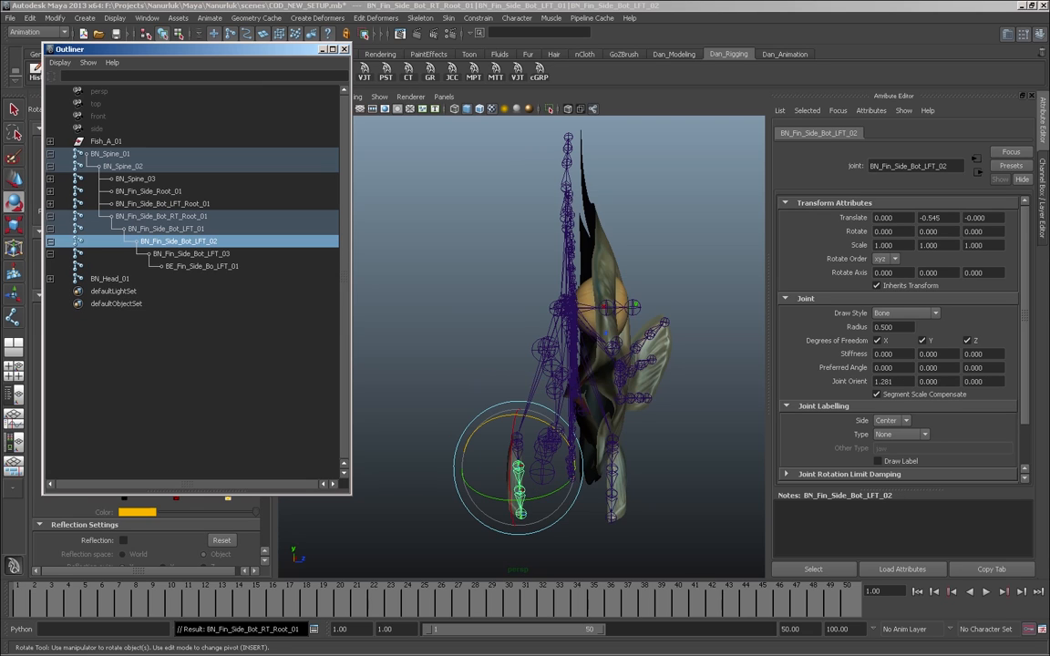
double_click(178, 240)
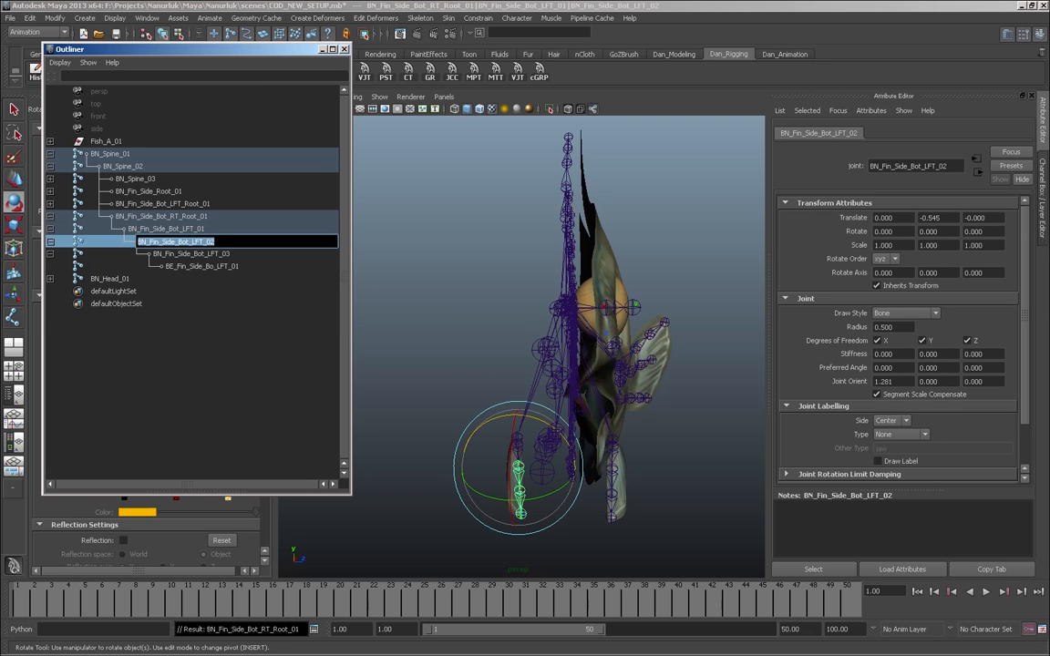
left_click(194, 241)
type("R")
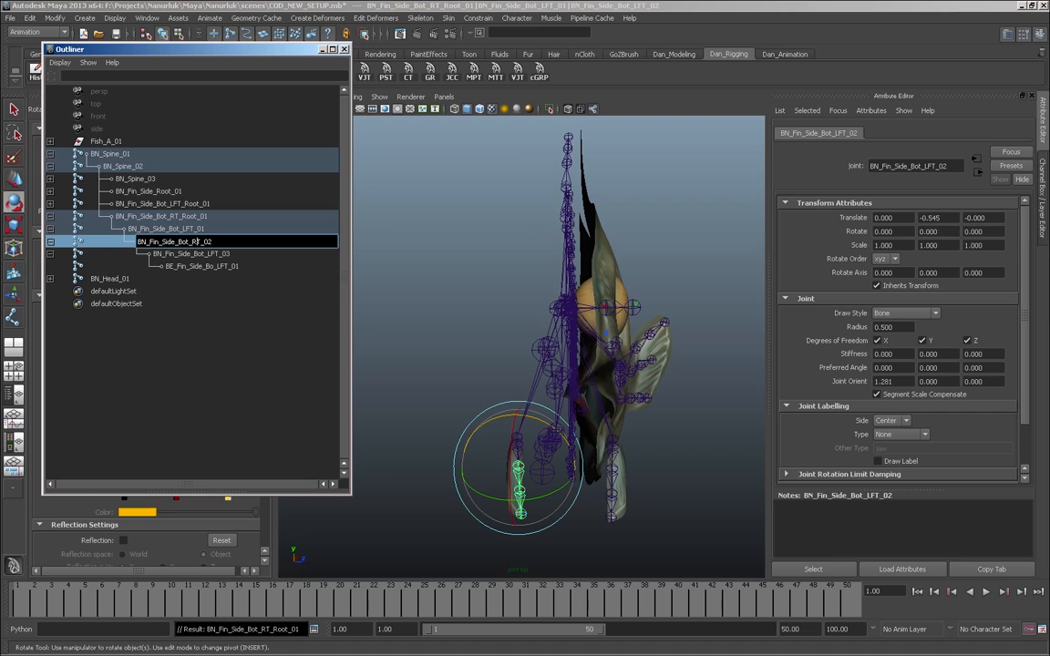
- Rename the mirrored chain's BN_Fin_Side_Bot_LFT_03 joint as BN_Fin_Side_Bot_RT_03
double_click(191, 254)
left_click(207, 254)
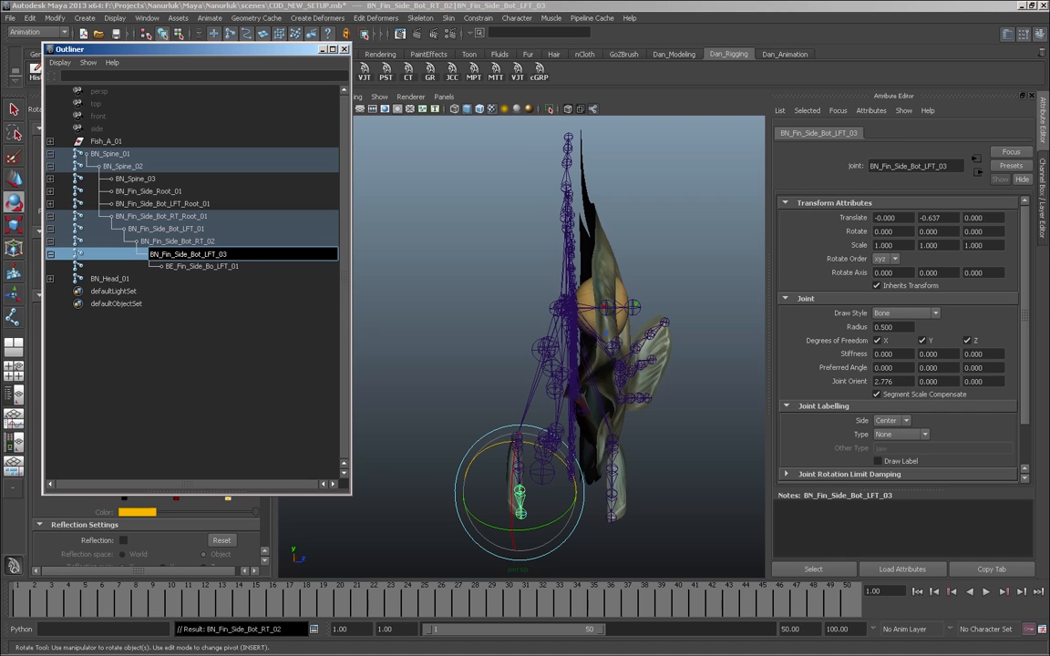
key("BackSpace")
key("BackSpace")
type("R")
- Rename the end joint of the mirrored lower side fin chain as BE_Fin_Side_Bo_RT_01
double_click(201, 267)
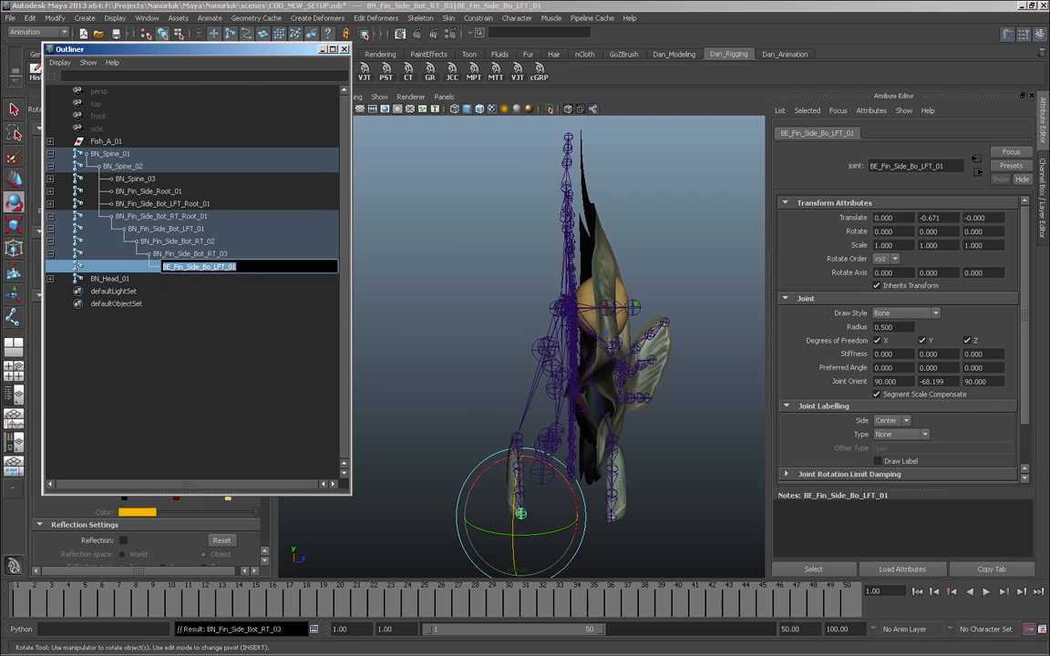
left_click(222, 267)
key("BackSpace")
key("BackSpace")
type("R")
key("Return")
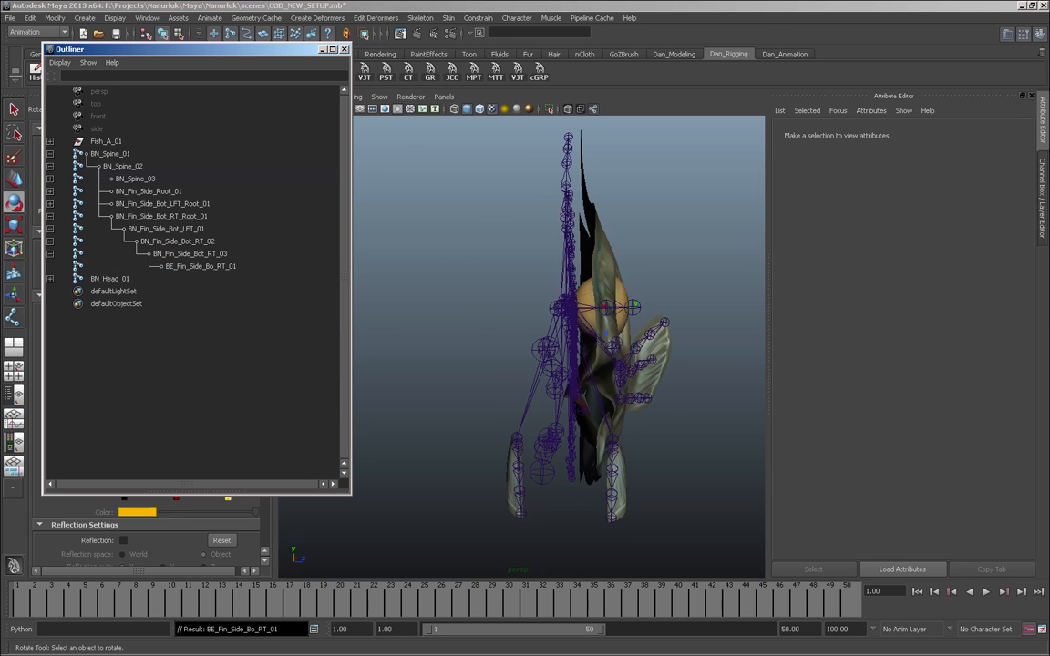
- Inspect the fish's whole skeleton from several angles, from the head and eye joints back to the tail
left_click_drag(605, 333, 492, 337, "alt")
middle_click_drag(511, 347, 560, 330, "alt")
right_click_drag(561, 344, 483, 345, "alt")
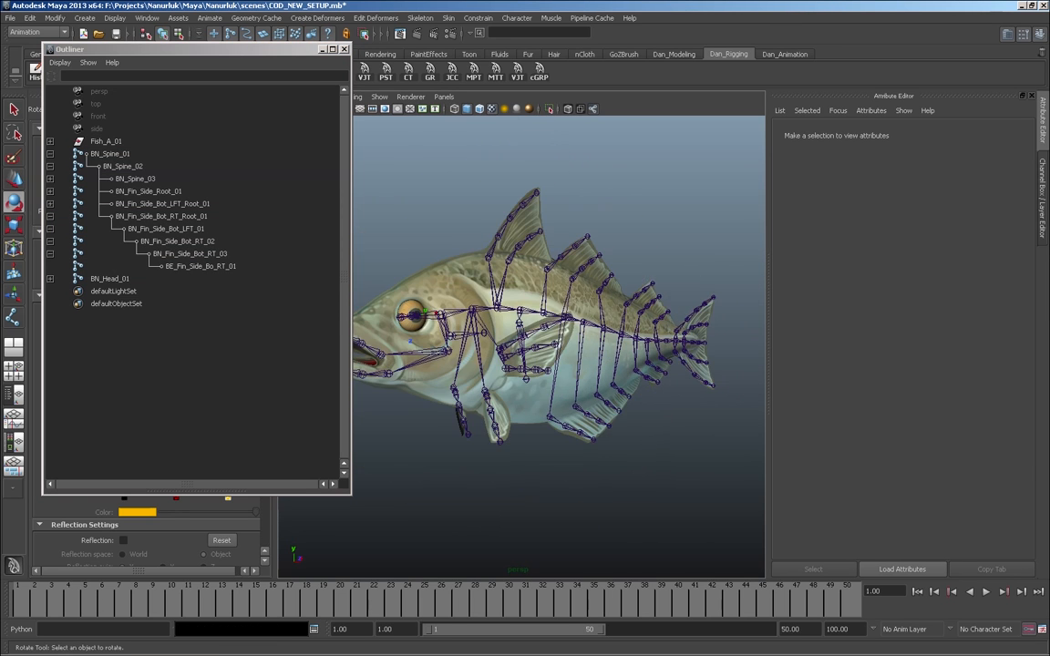
middle_click_drag(558, 344, 557, 392, "alt")
left_click_drag(557, 392, 524, 393, "alt")
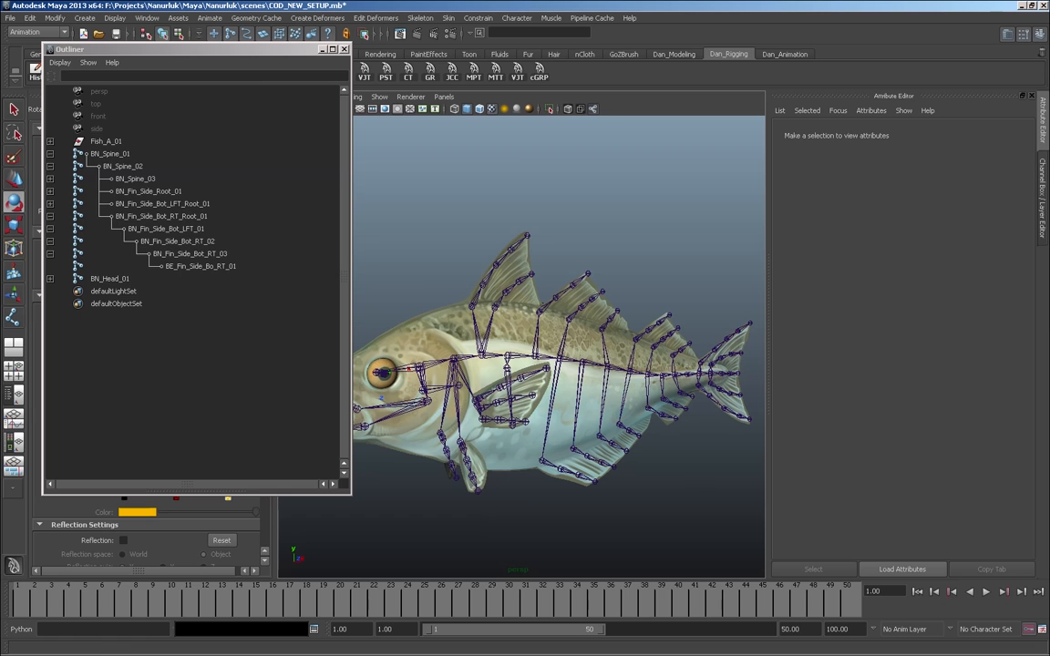
left_click(321, 50)
mouse_move(519, 365)
left_mouse_down("alt")
mouse_move(460, 359)
mouse_move(569, 365)
mouse_move(511, 359)
left_mouse_up("alt")
middle_click_drag(511, 359, 553, 346, "alt")
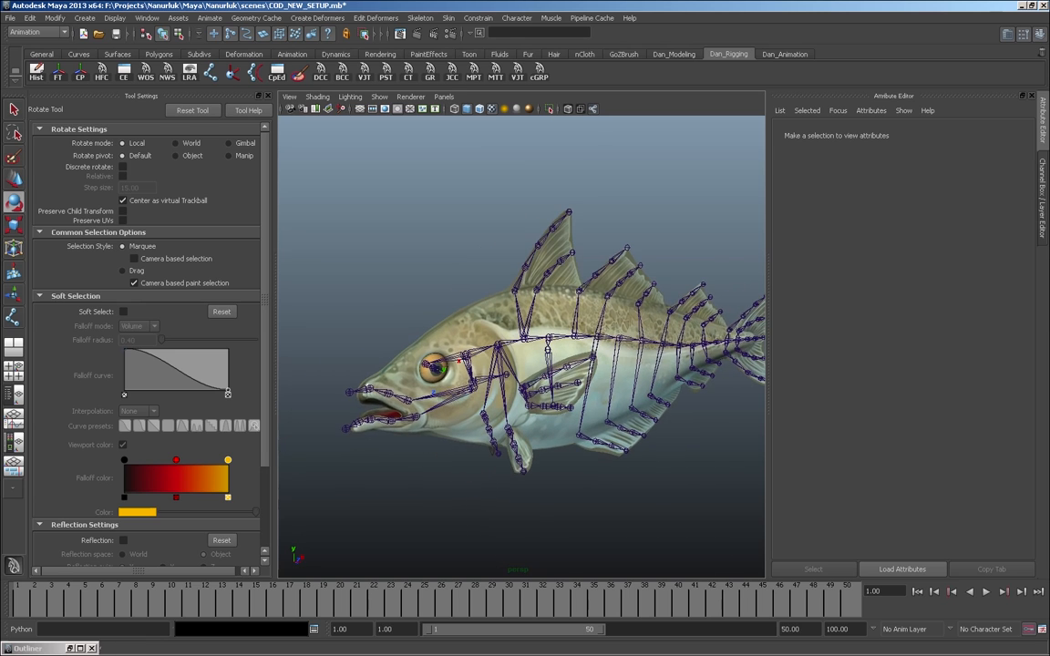
right_click_drag(548, 349, 602, 352, "alt")
left_click_drag(546, 356, 579, 376, "alt")
left_click(416, 420)
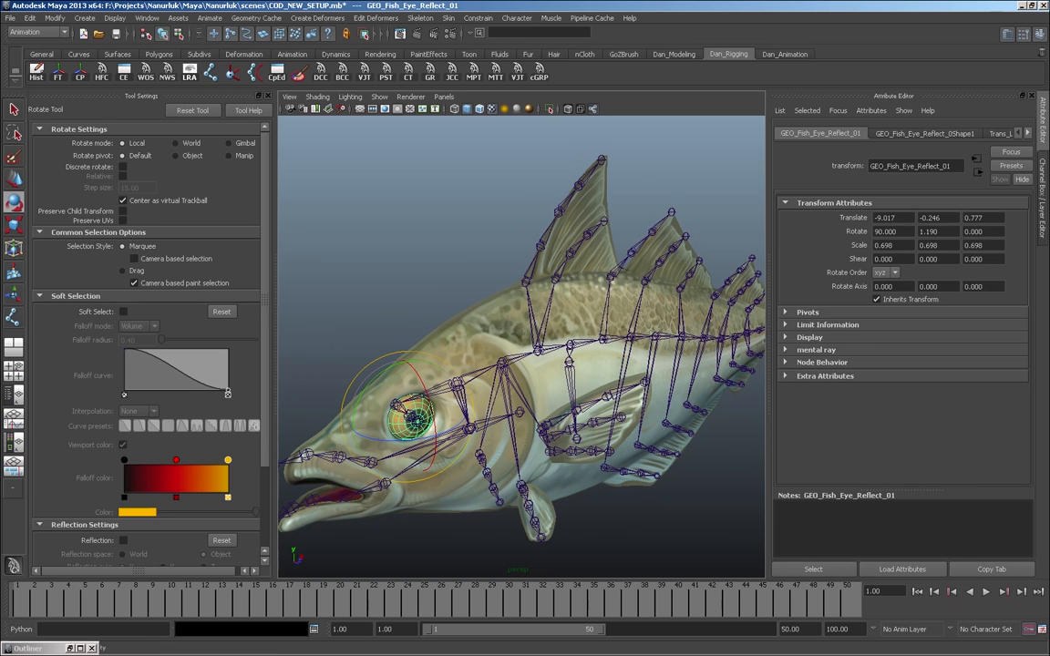
left_click_drag(519, 364, 497, 358, "alt")
left_click(428, 228)
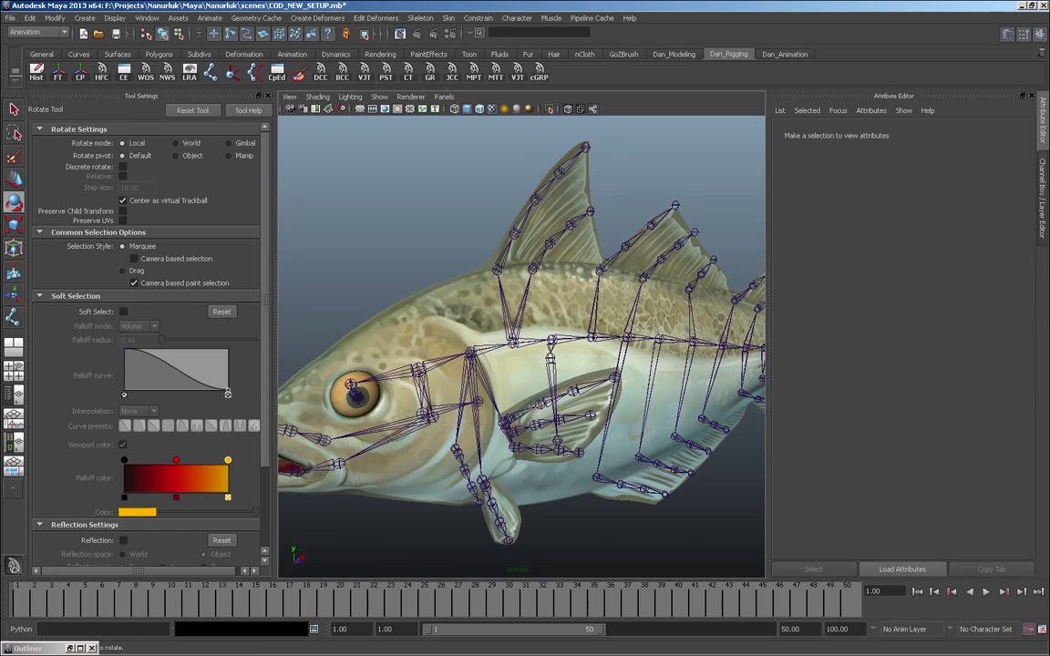
- Compare the separate BN_Head_01 and BN_Spine_01 hierarchies by selecting each root in turn
left_click(70, 648)
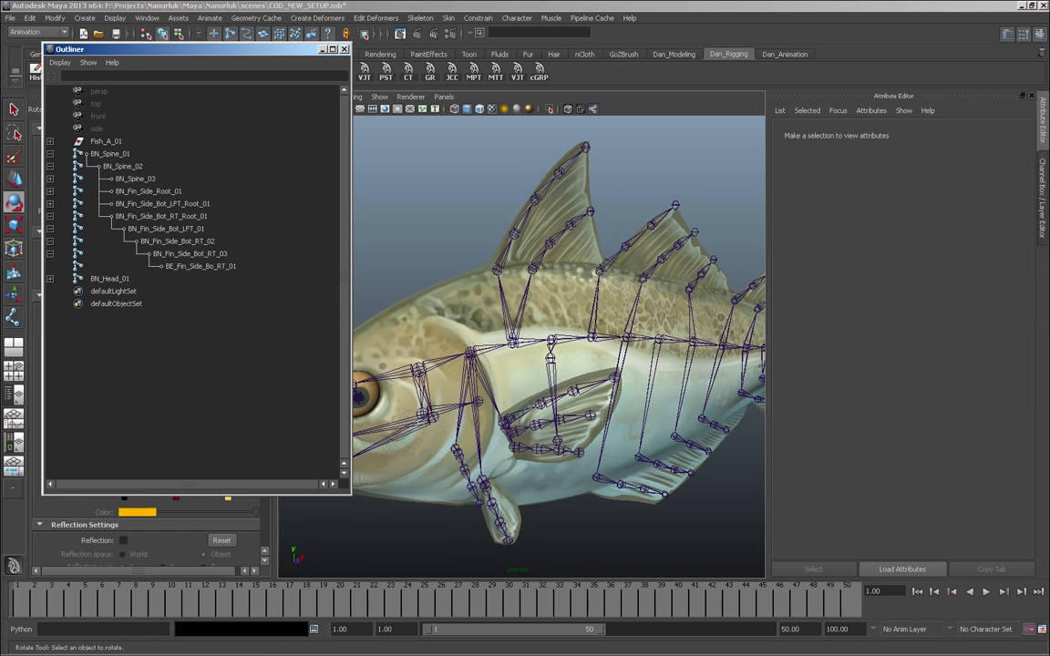
left_click(50, 166)
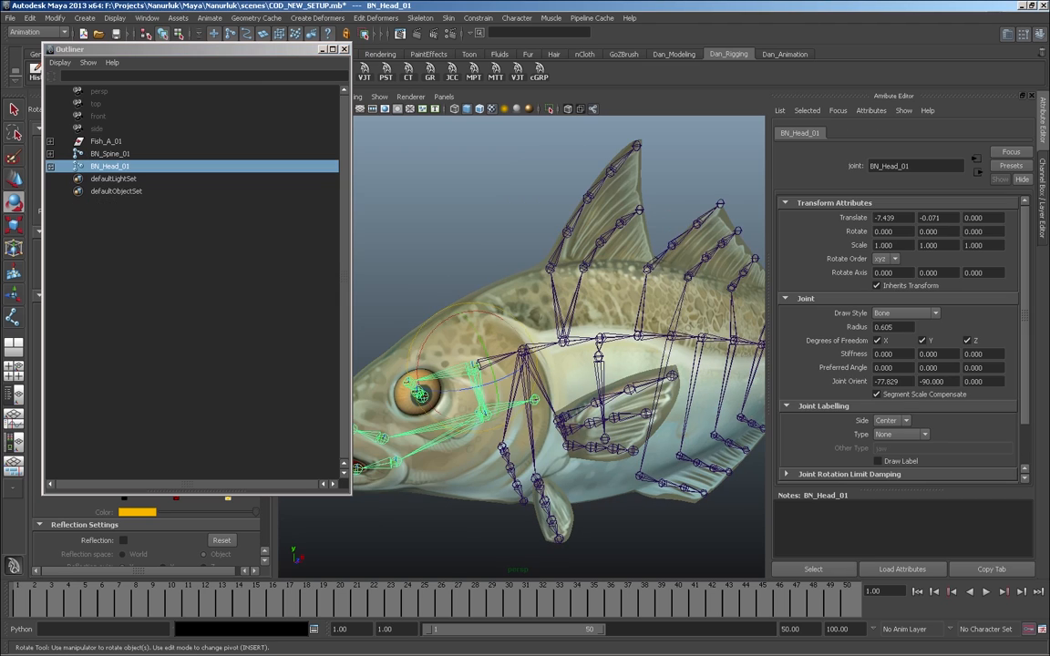
left_click(110, 153)
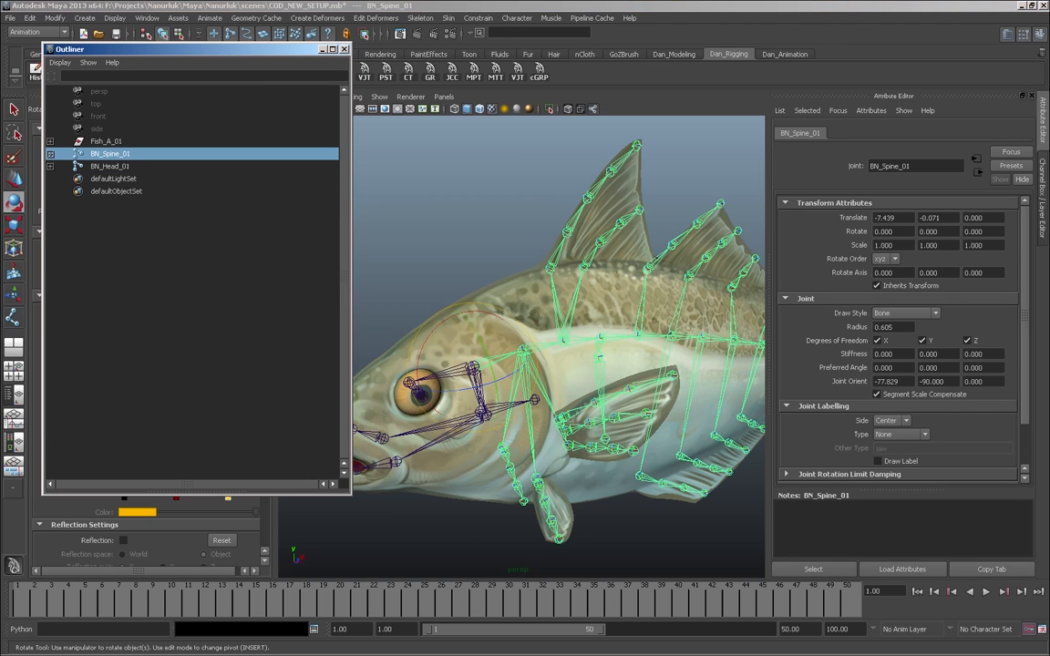
left_click(110, 166)
left_click(110, 153)
left_click(109, 166)
left_click(109, 153)
left_click(50, 154)
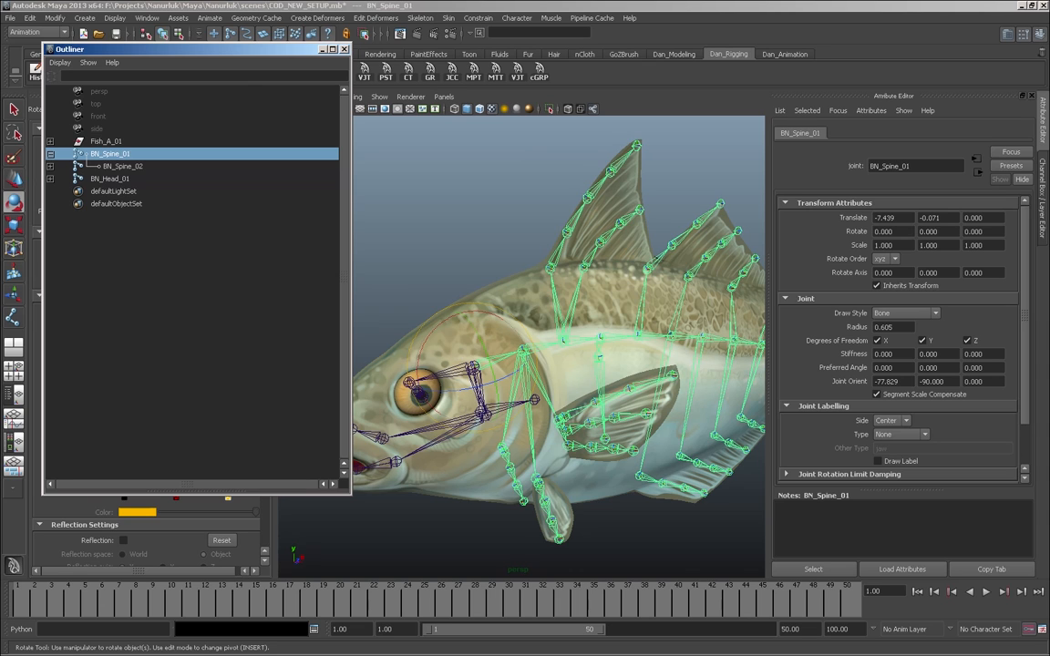
- Examine the branches under BN_Spine_02 and the fin chains along the spine toward the tail
middle_click_drag(655, 259, 610, 249, "alt")
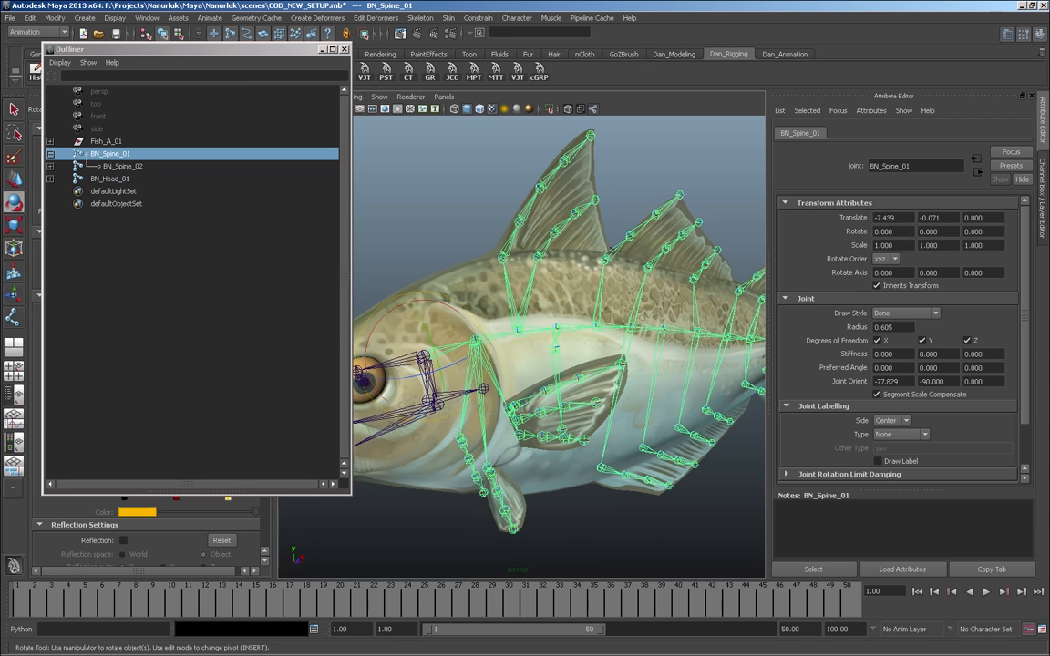
left_click(50, 166, "shift")
left_click(122, 166)
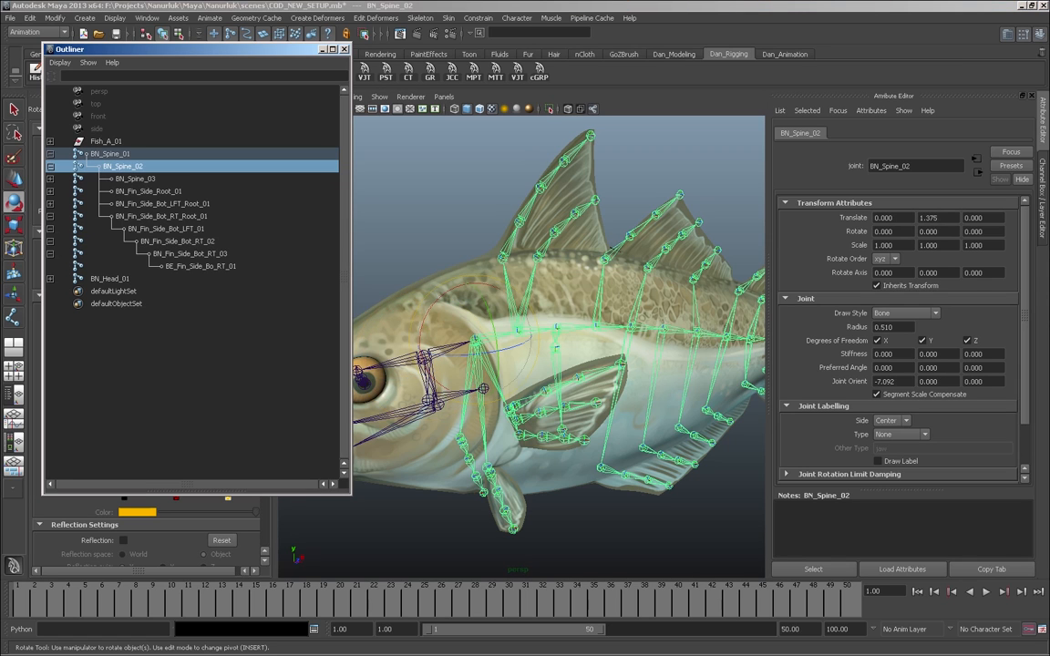
left_click(50, 216)
left_click_drag(611, 248, 551, 239, "alt")
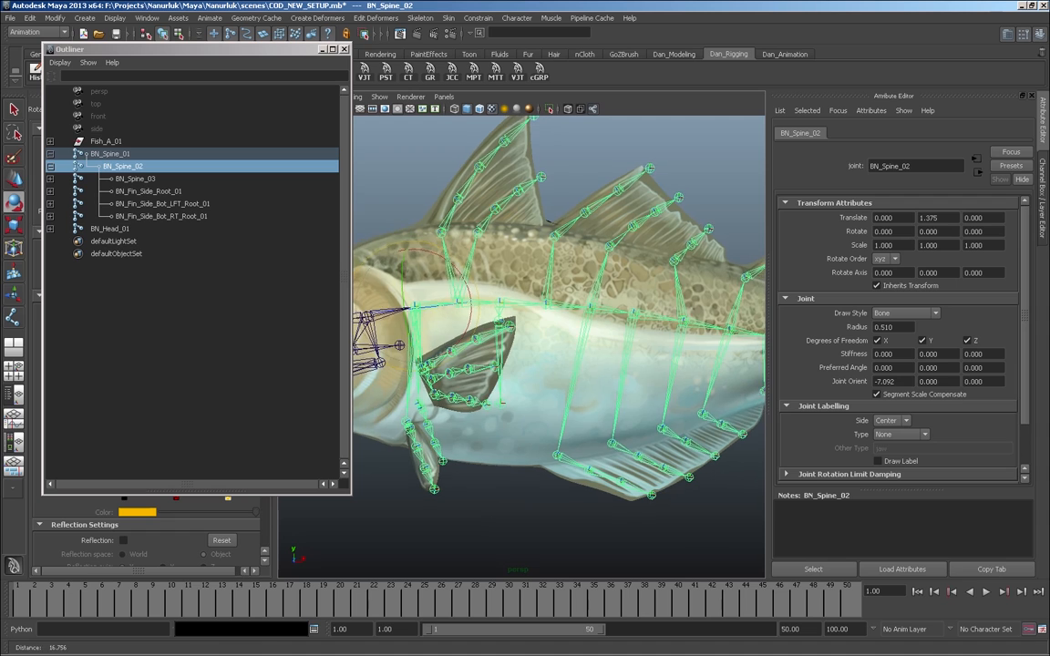
right_click_drag(551, 239, 533, 253, "alt")
middle_click_drag(534, 253, 586, 287, "alt")
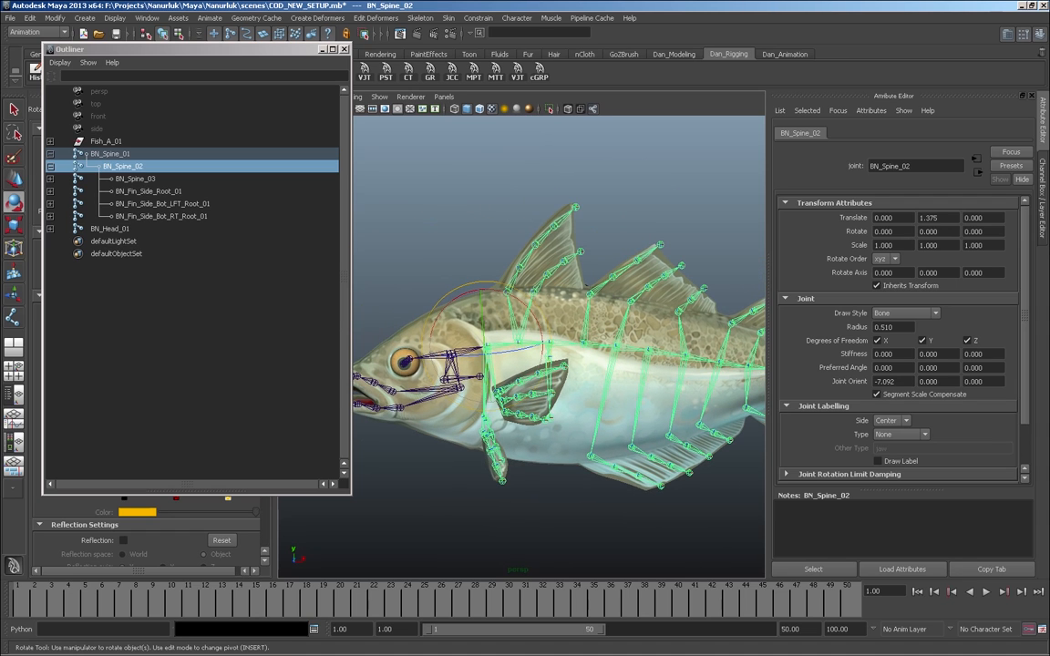
scroll(586, 288, "up", 3)
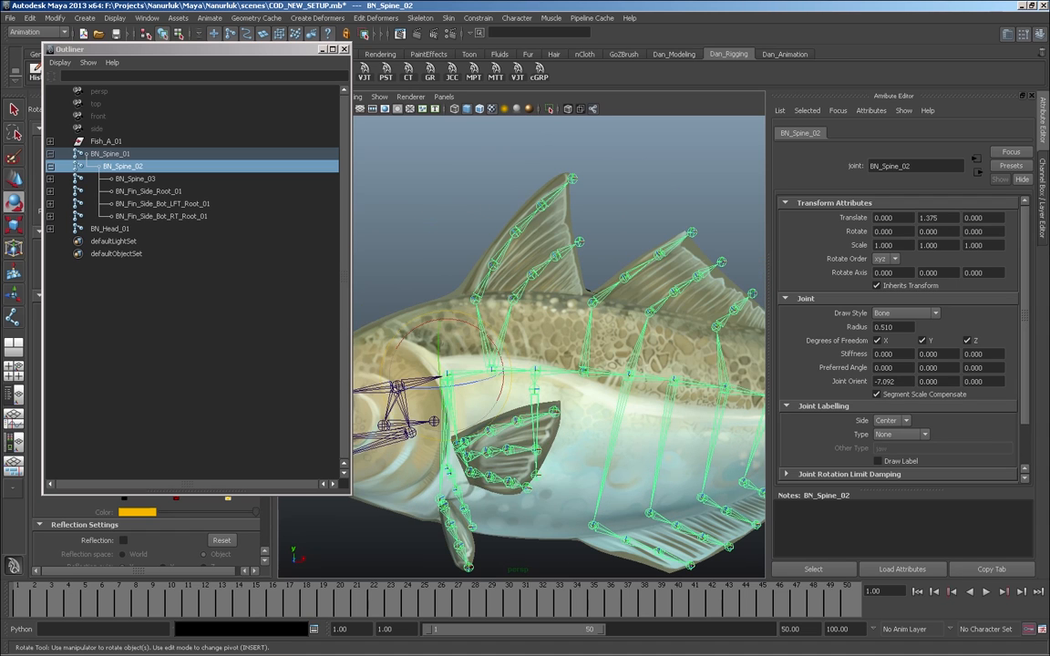
middle_click_drag(586, 288, 402, 271, "alt")
middle_click_drag(720, 372, 677, 350, "alt")
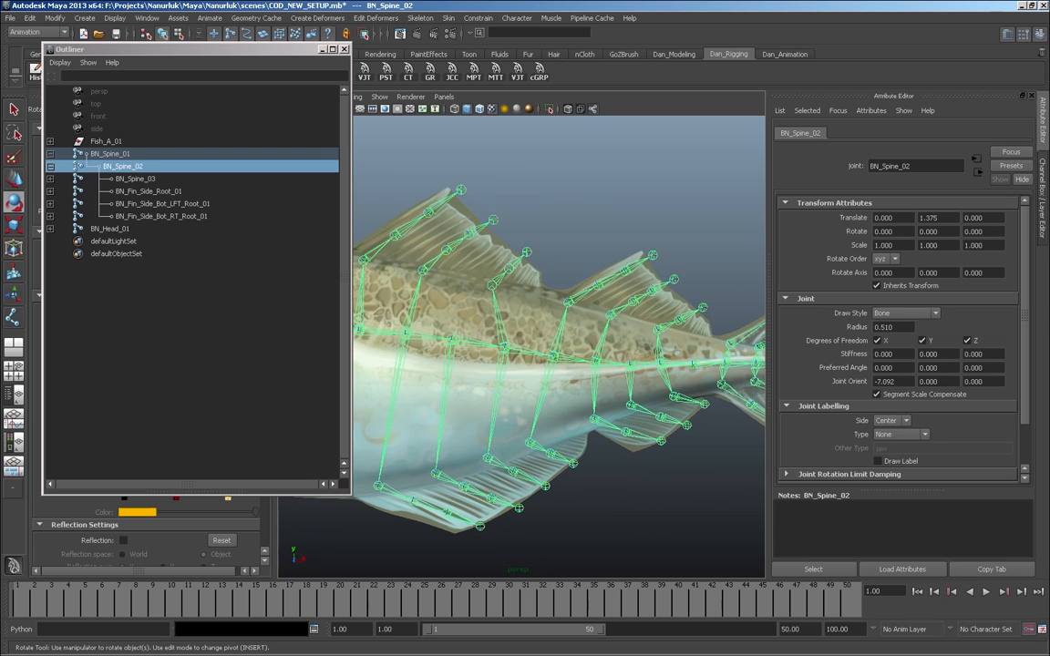
- Try rotating BN_Spine_07 and the spine joint below it to test the attached fins, undoing each rotation
left_click(451, 340)
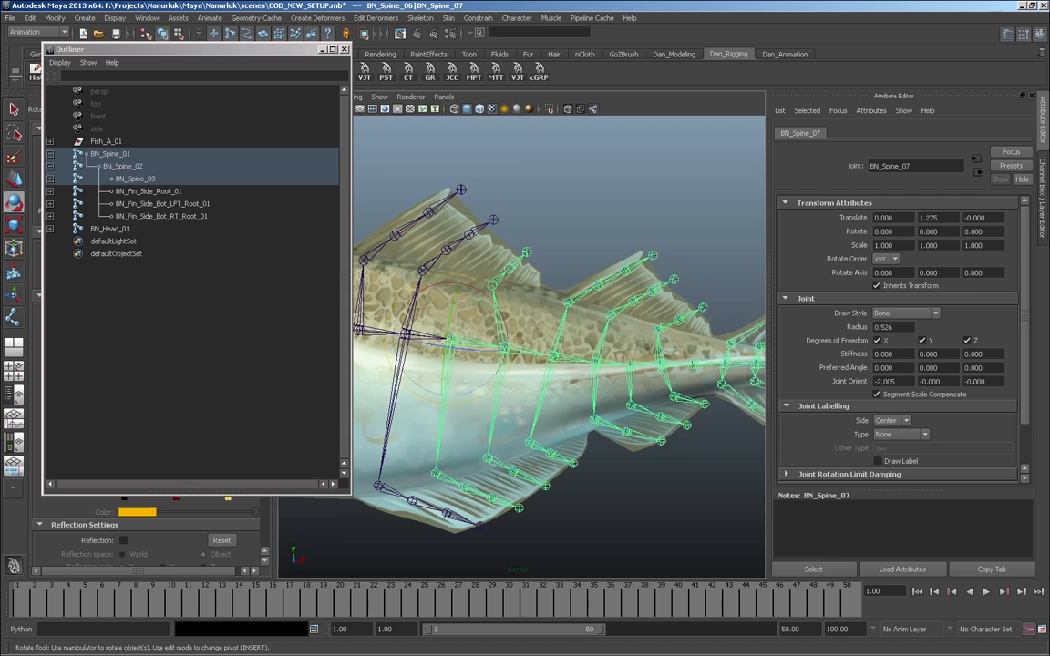
left_click_drag(502, 315, 497, 304)
key("ctrl+z")
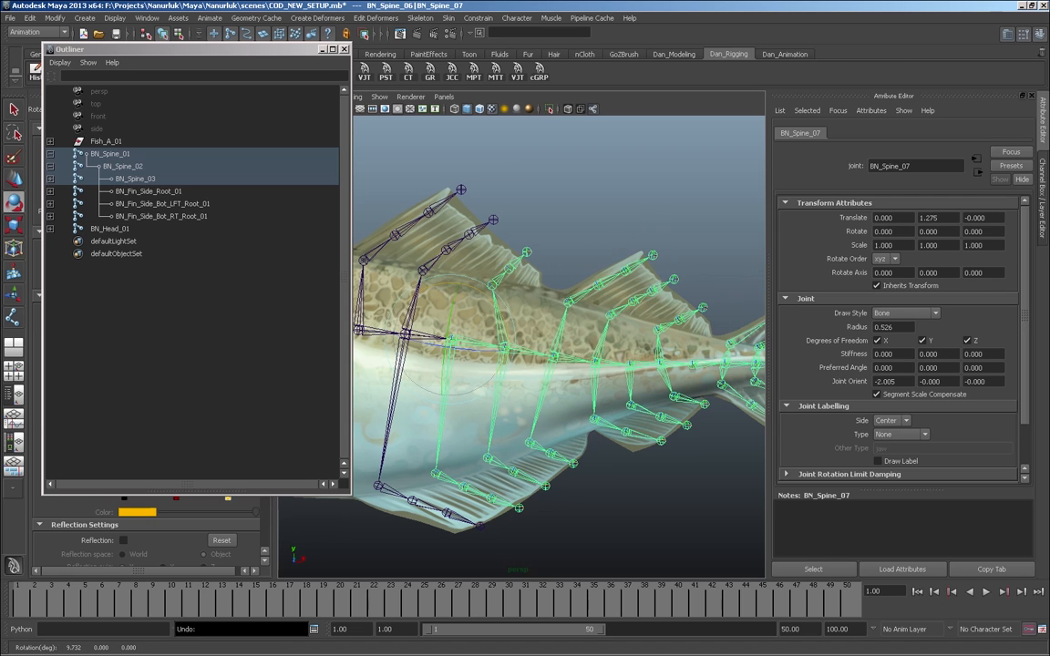
key("q")
key("Down")
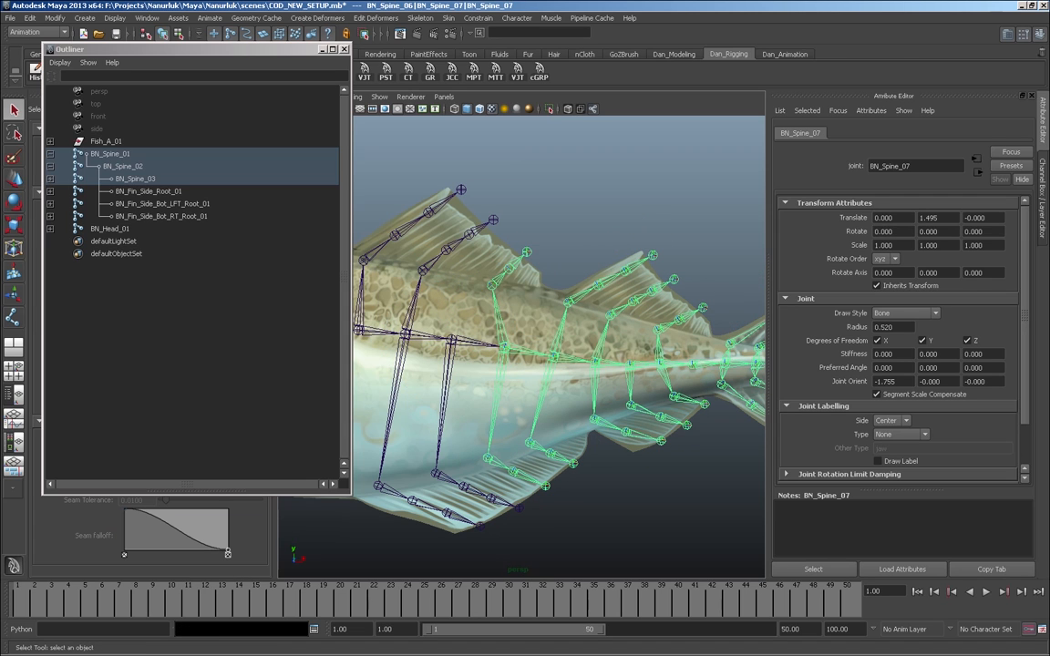
key("e")
left_click_drag(504, 290, 487, 293)
key("ctrl+z")
middle_click_drag(506, 347, 601, 392, "alt")
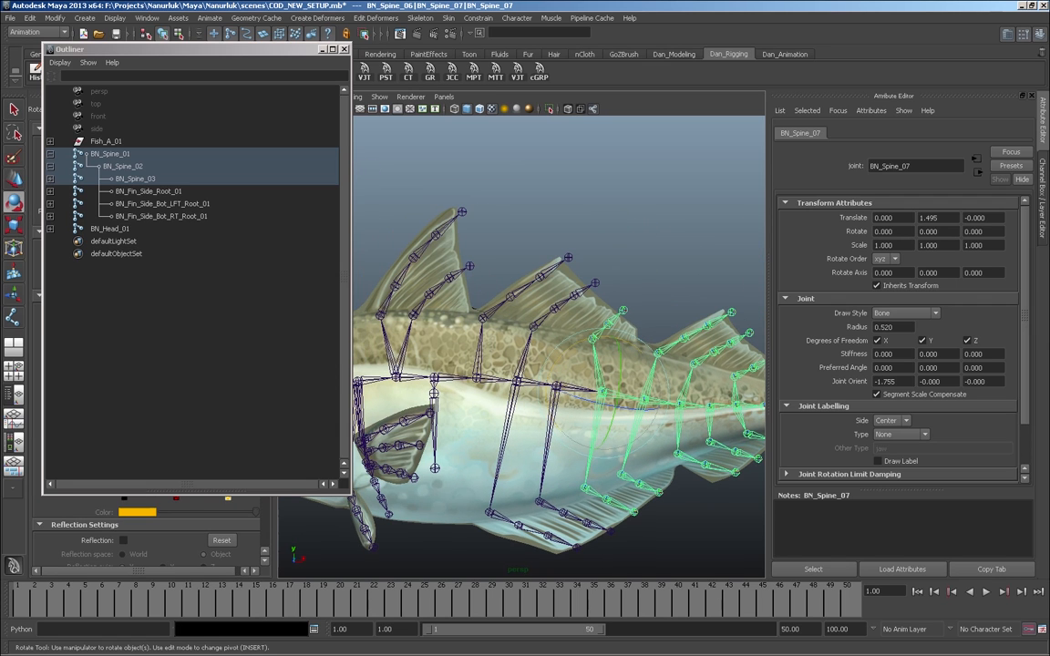
- Try rotating the BN_Fin_Top_Mid_A_01 to BN_Fin_Top_Mid_A_03 joints together to test the fin's bend, and undo the rotation
left_click(482, 318)
key("q")
left_click(510, 297, "shift")
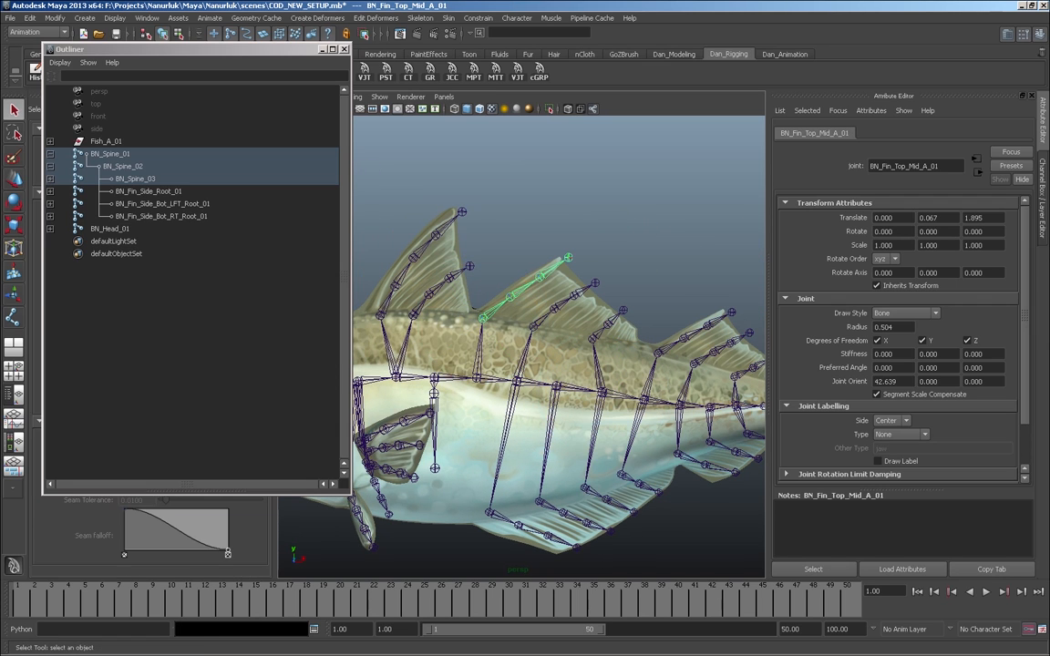
left_click(540, 277, "shift")
key("e")
left_click_drag(492, 239, 479, 258)
key("ctrl+z")
- Examine the branches under BN_Spine_02, selecting the spine, side fin and bottom side fin roots in turn and checking them on the fish
right_click_drag(510, 300, 474, 300, "alt")
middle_click_drag(473, 301, 594, 299, "alt")
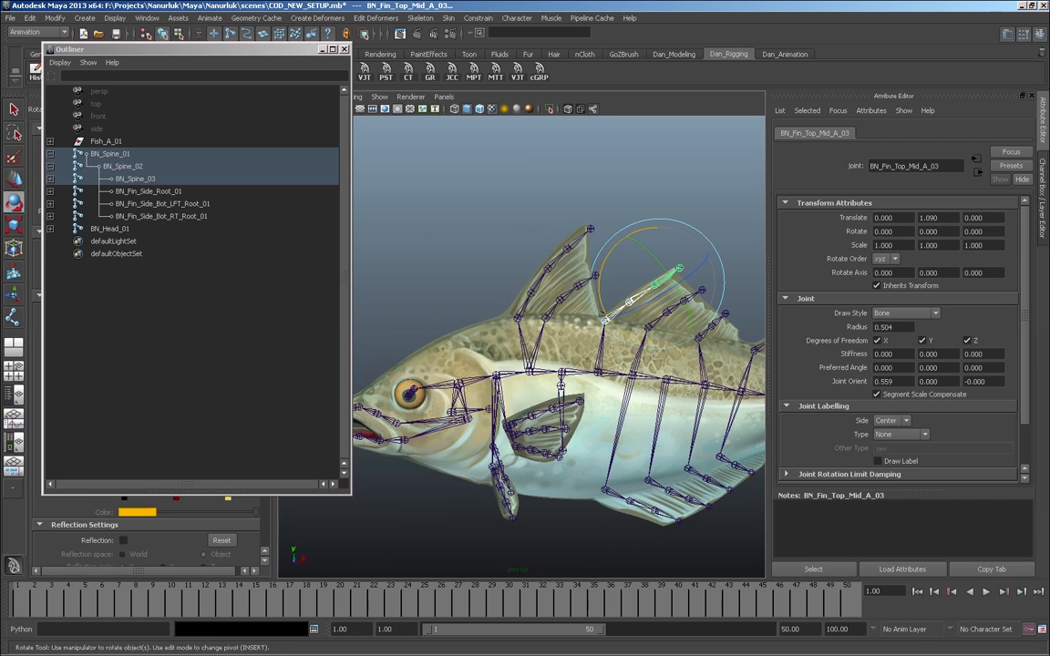
left_click(497, 375)
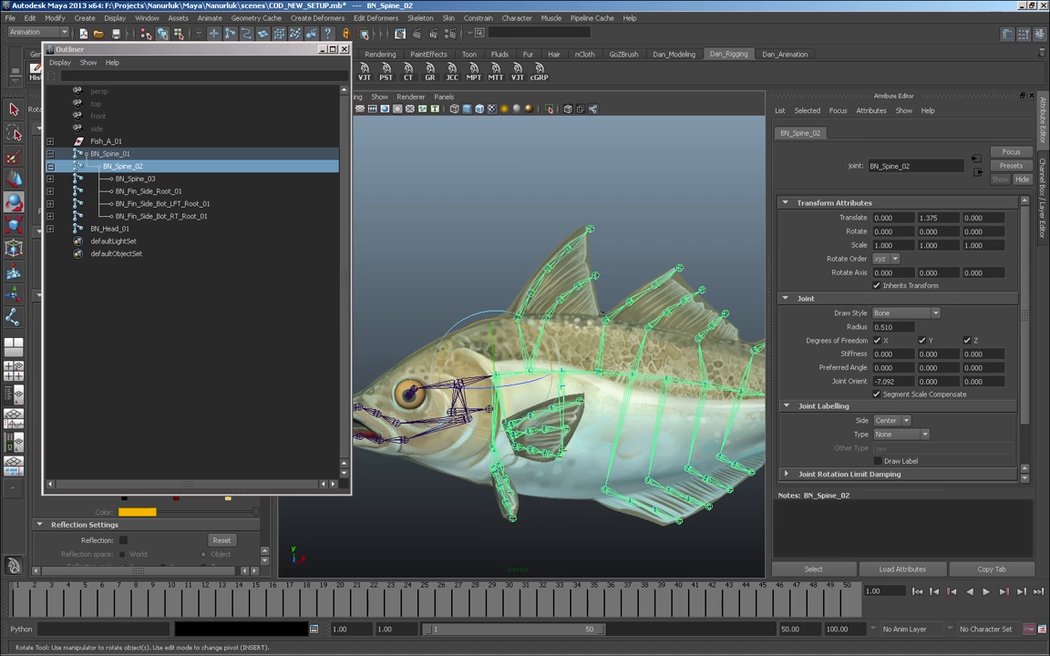
left_click(135, 179)
left_click(148, 191)
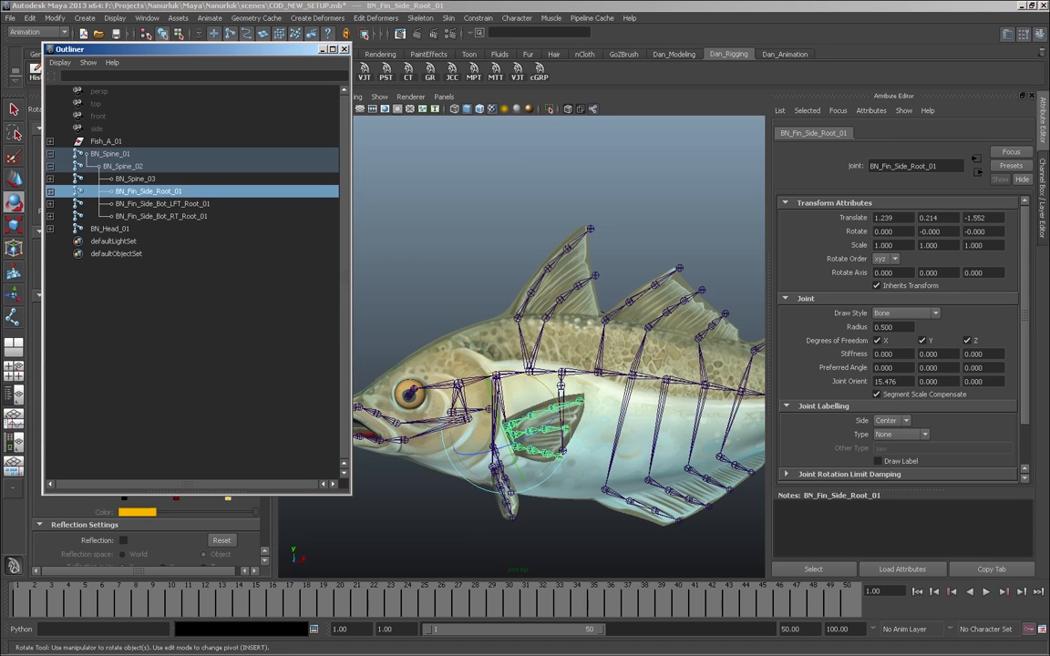
left_click_drag(562, 383, 613, 388, "alt")
right_click_drag(547, 388, 620, 388, "alt")
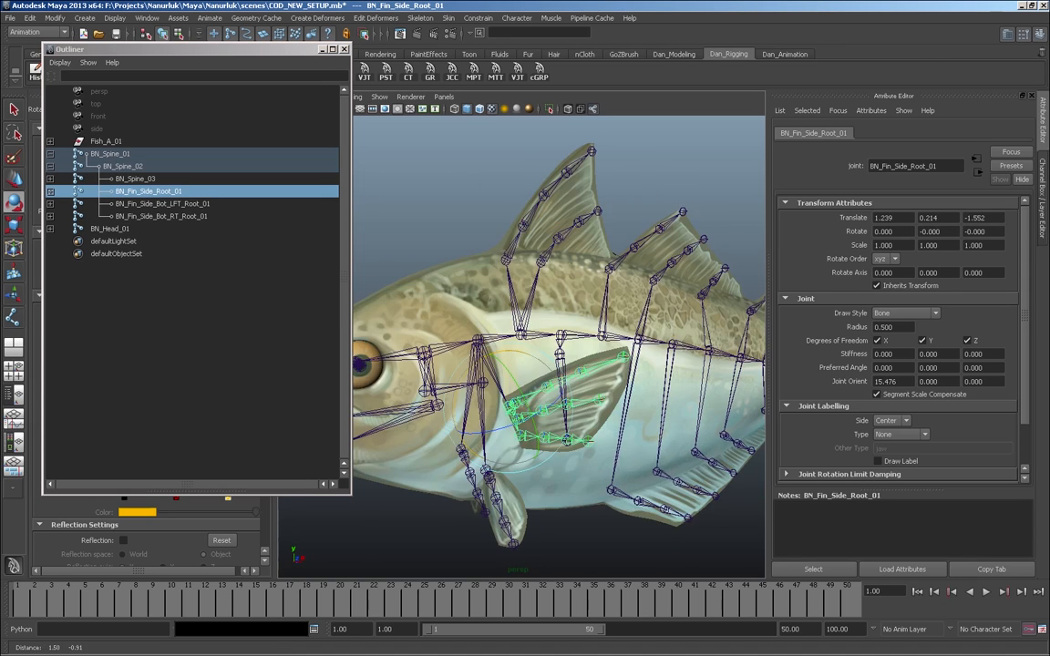
middle_click_drag(583, 401, 583, 346, "alt")
left_click_drag(583, 365, 598, 321, "alt")
left_click(162, 203)
left_click_drag(547, 383, 575, 392, "alt")
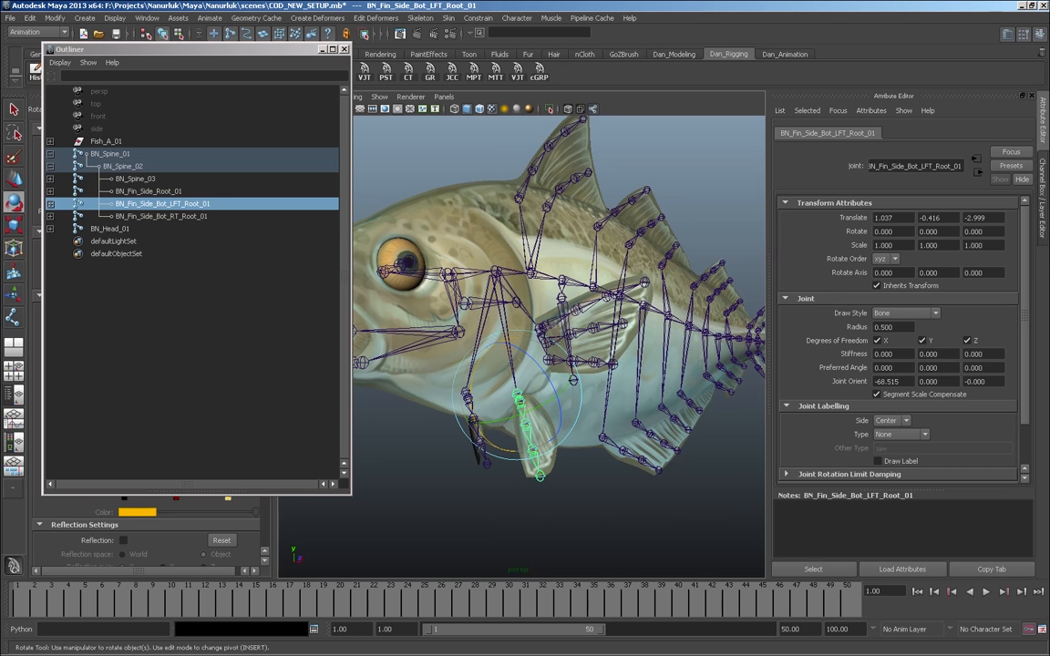
left_click(161, 216)
left_click_drag(492, 382, 424, 419, "alt")
left_click(135, 179)
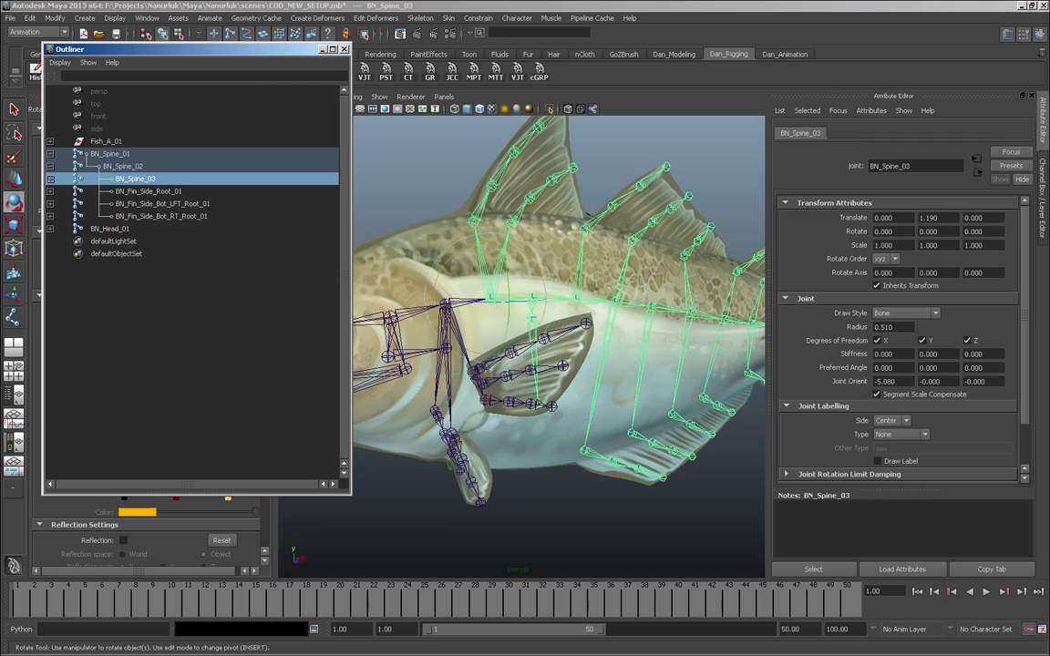
- Examine the full hierarchy under BN_Spine_03, including the dorsal, lung and mid-fin branches, down to BN_Spine_07
left_click(82, 166)
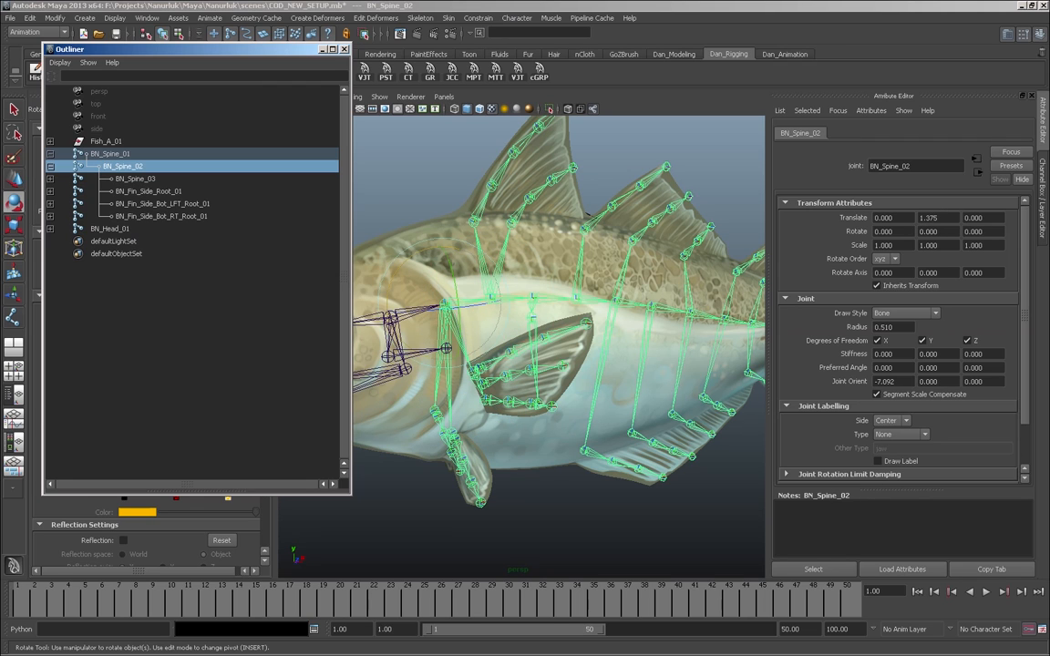
left_click(81, 178)
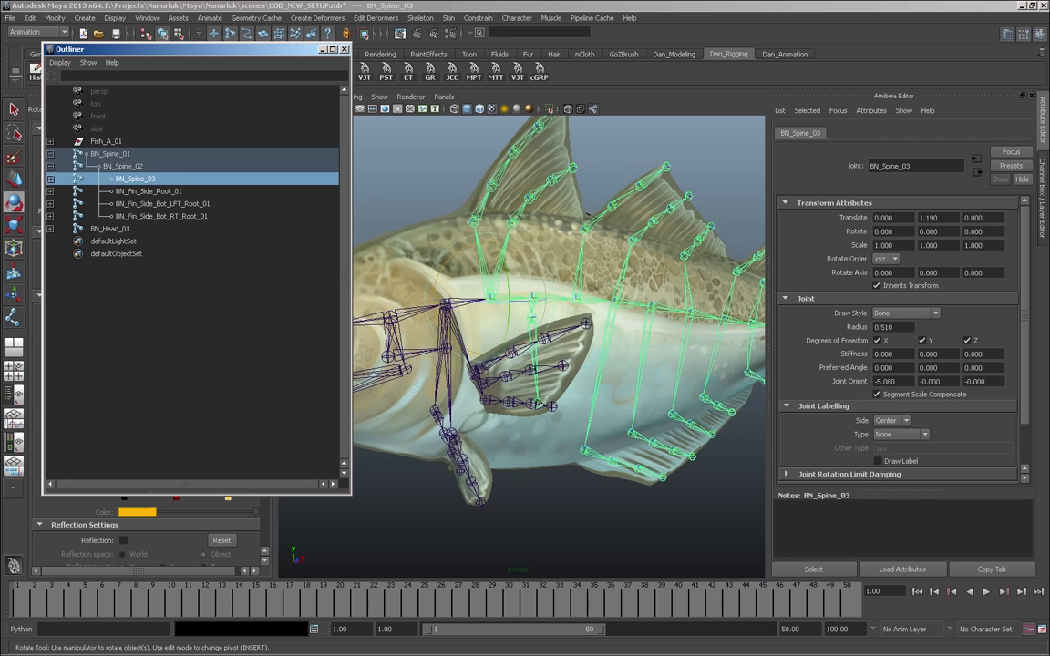
left_click(50, 179)
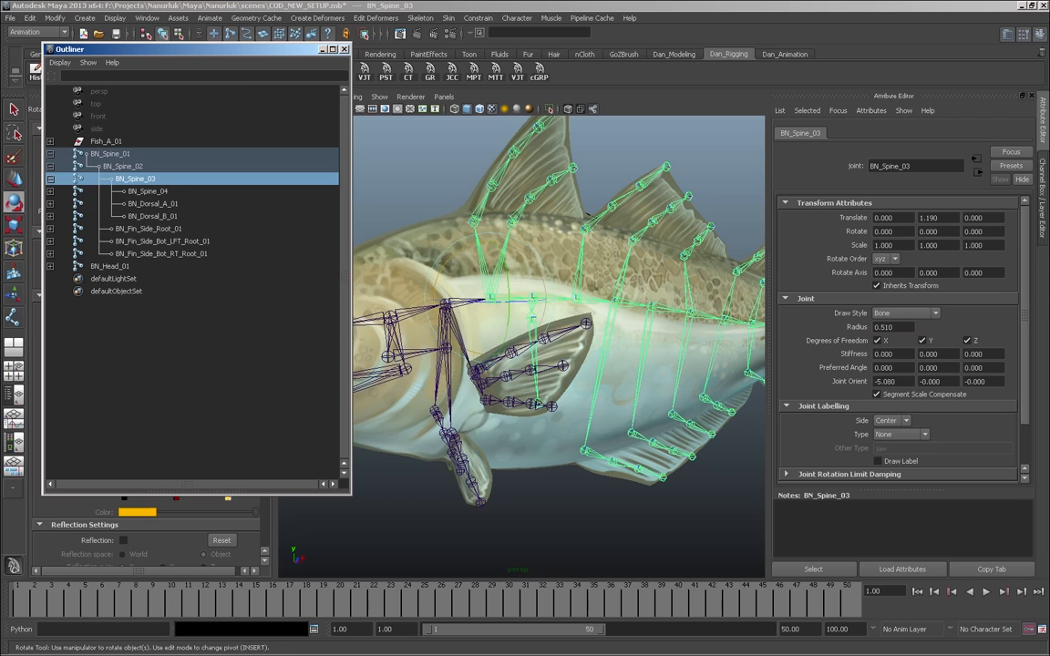
left_click(50, 192)
left_click(50, 204)
left_click(50, 216)
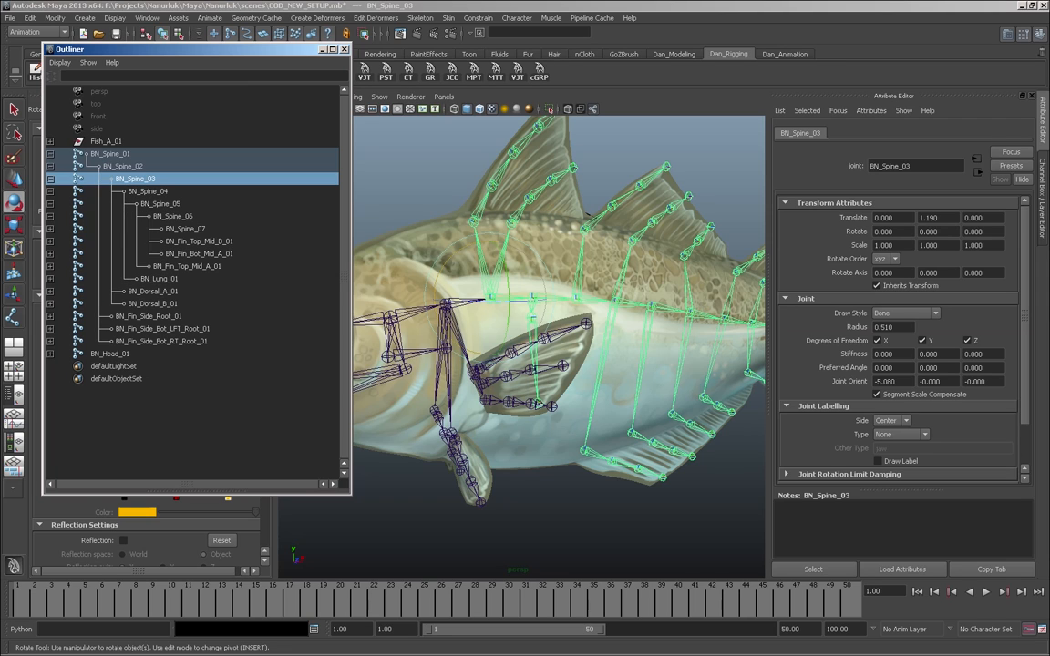
left_click(173, 216)
left_click(185, 229)
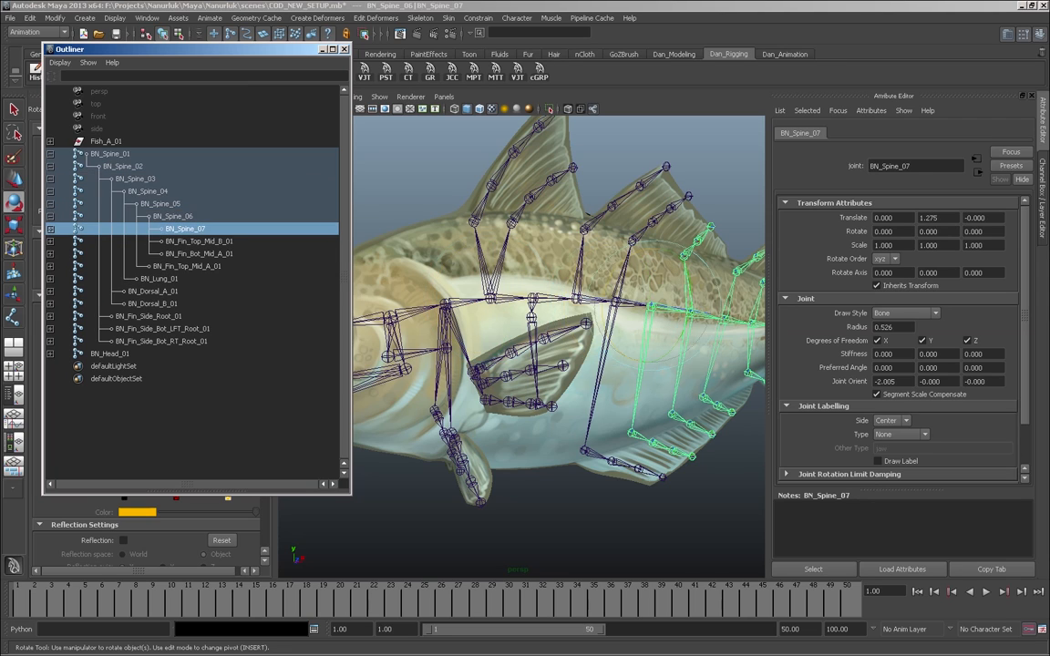
middle_click_drag(593, 347, 482, 343, "alt")
left_click_drag(482, 343, 485, 346, "alt")
middle_click_drag(484, 346, 520, 342, "alt")
left_click_drag(492, 251, 534, 248, "alt")
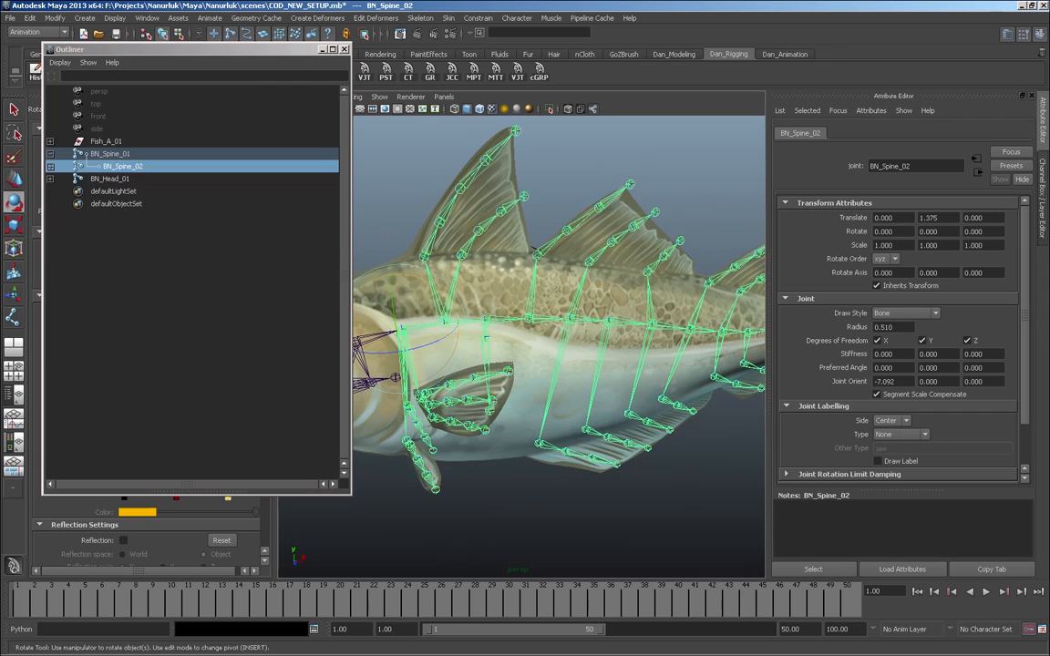
- Try rotating BN_Lung_01 to test the lung joint, and undo the rotation
left_click(534, 248)
right_click_drag(534, 248, 584, 248, "alt")
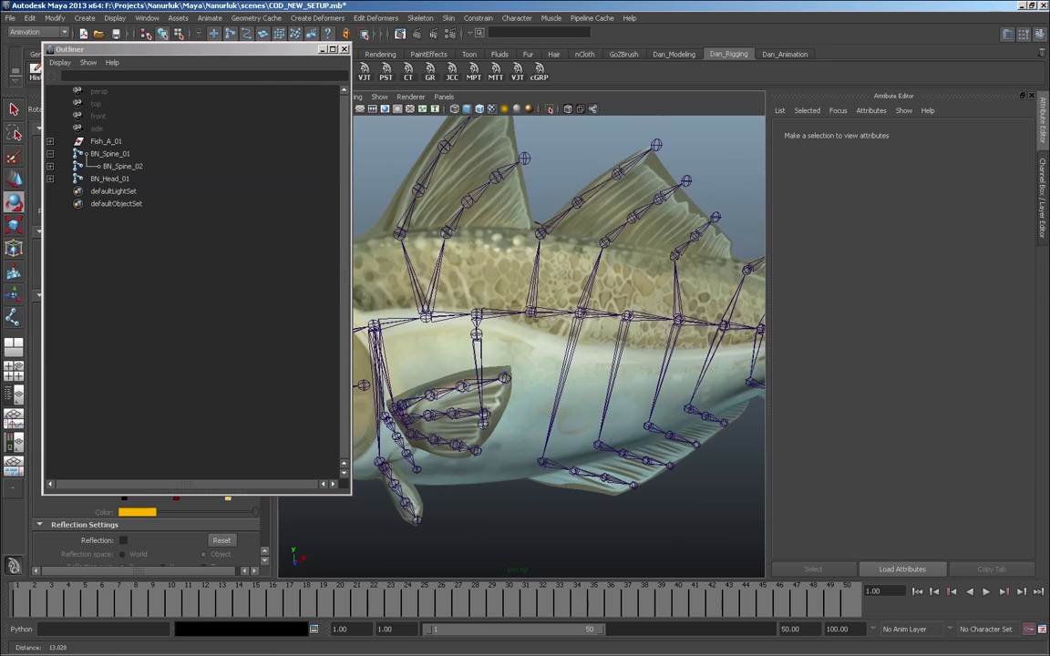
left_click_drag(584, 248, 511, 264, "alt")
left_click(449, 312)
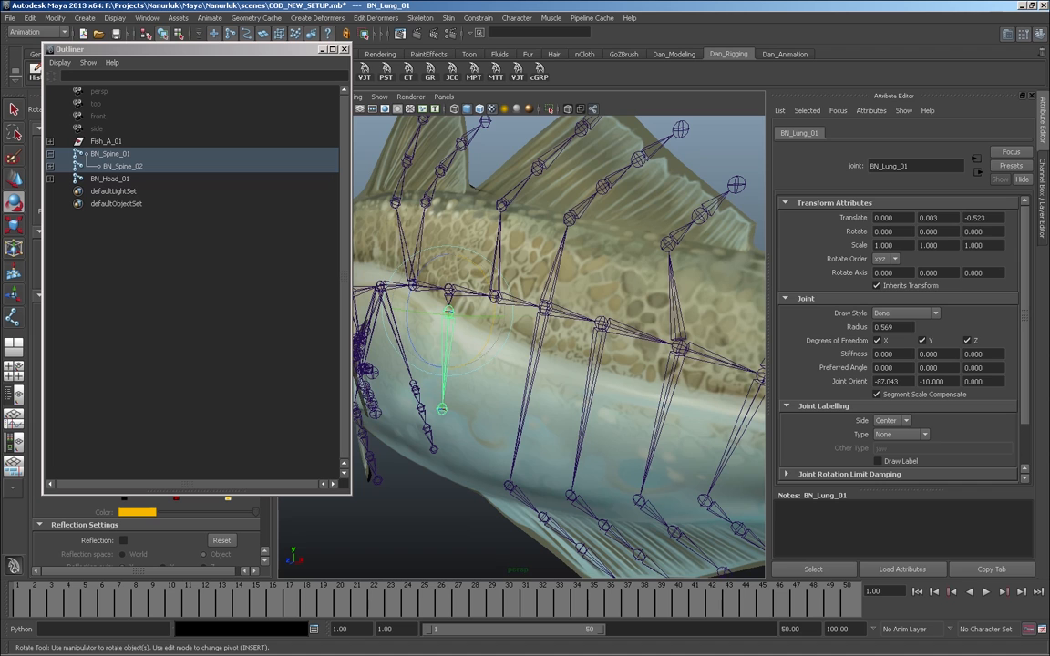
left_click_drag(410, 332, 358, 321)
key("ctrl+z")
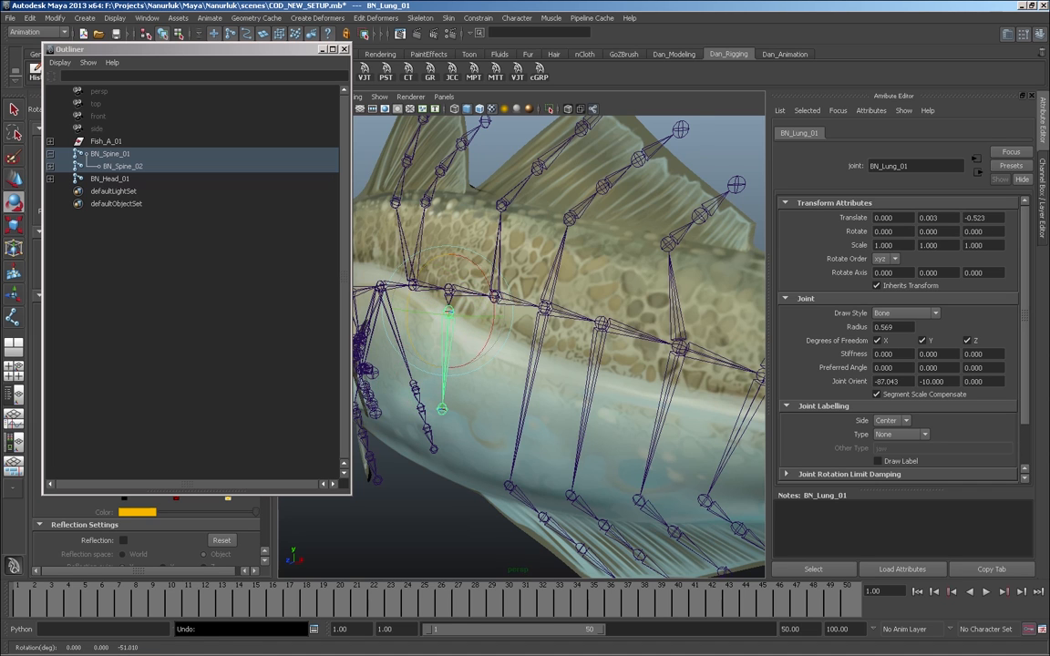
- Collapse the BN_Spine_01 hierarchy and inspect the chain it controls from the head end to the tail fin
left_click_drag(449, 347, 584, 342, "alt")
middle_click_drag(529, 342, 617, 356, "alt")
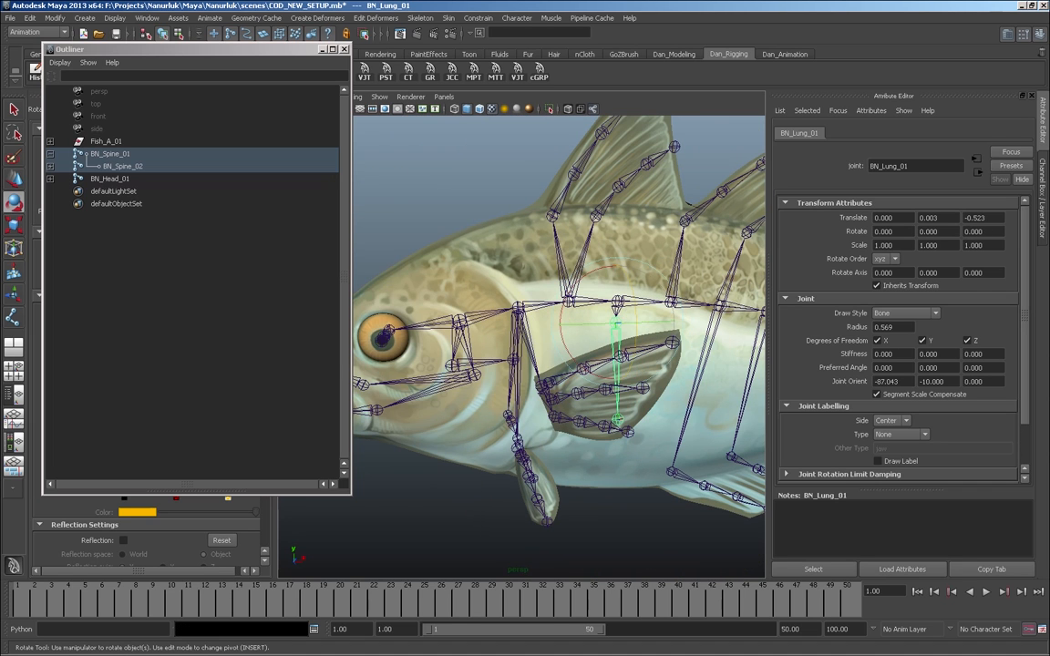
left_click(50, 153)
left_click(110, 153)
right_click_drag(583, 339, 523, 343, "alt")
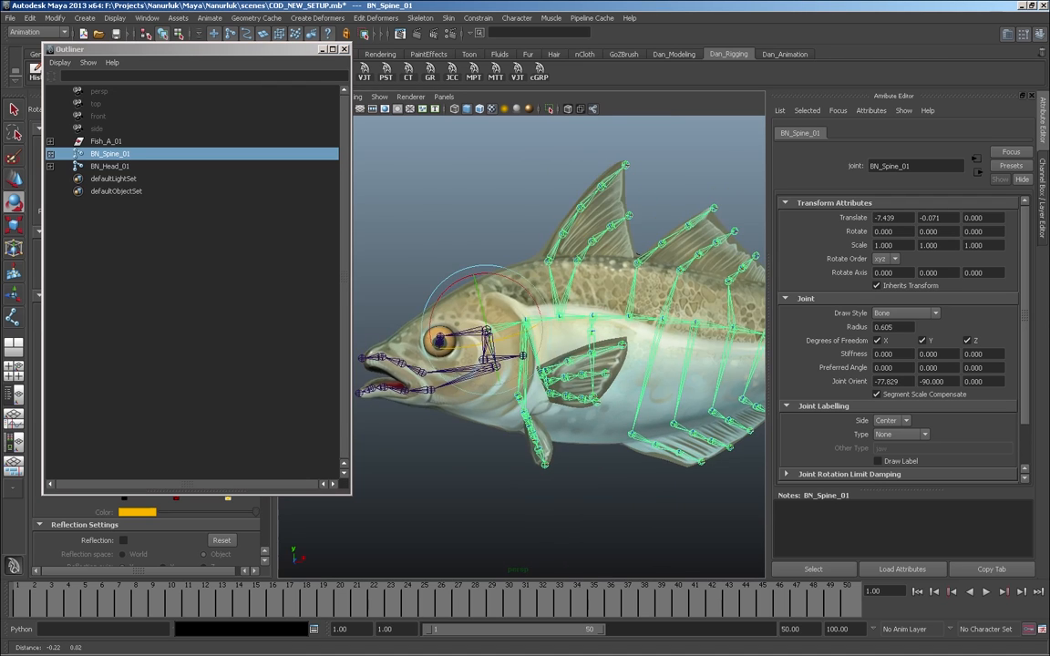
middle_click_drag(638, 346, 392, 351, "alt")
right_click_drag(474, 356, 656, 357, "alt")
middle_click_drag(674, 347, 428, 351, "alt")
right_click_drag(565, 351, 479, 351, "alt")
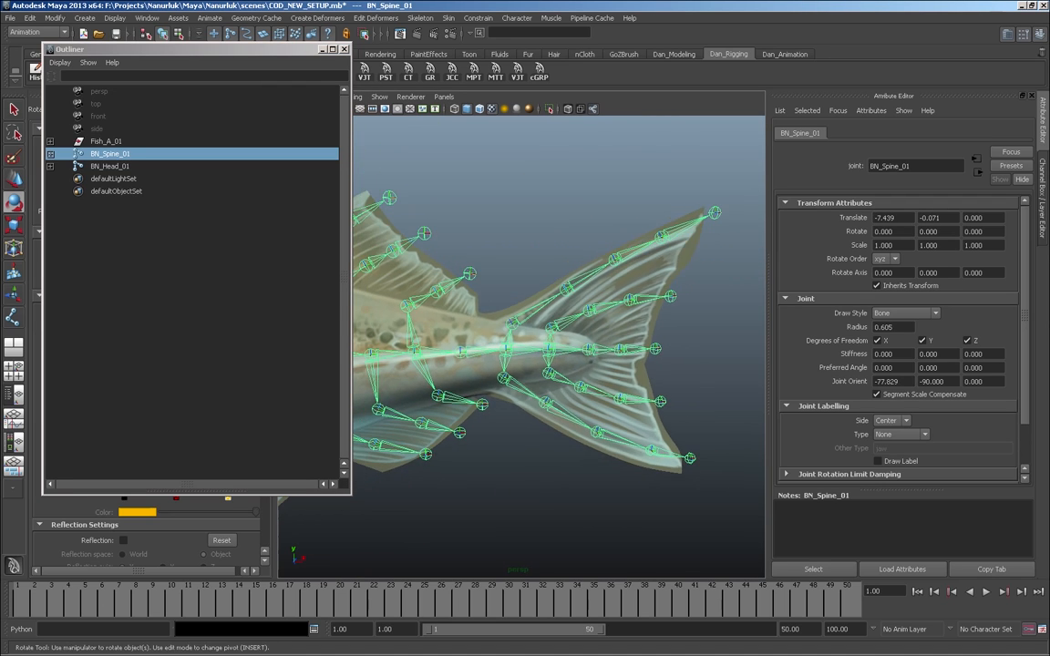
- Try rotating the upper tail joints BN_Tail_Top_A_01 to BN_Tail_Top_A_04 together, and undo the rotation
left_click(512, 323)
key("q")
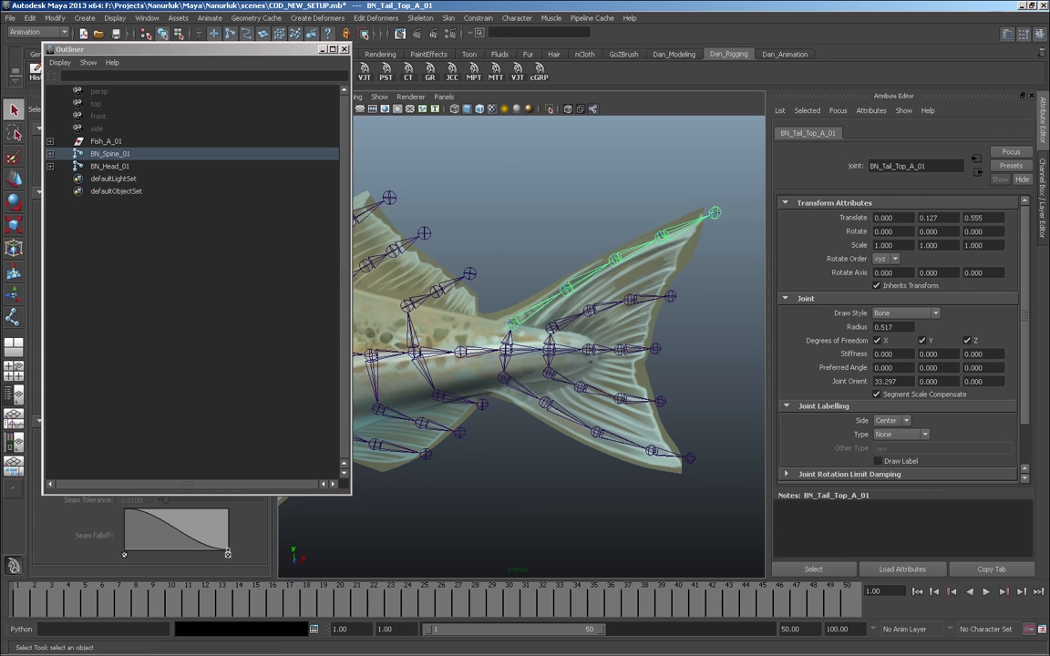
key("Escape")
left_click(512, 323)
left_click(565, 290, "shift")
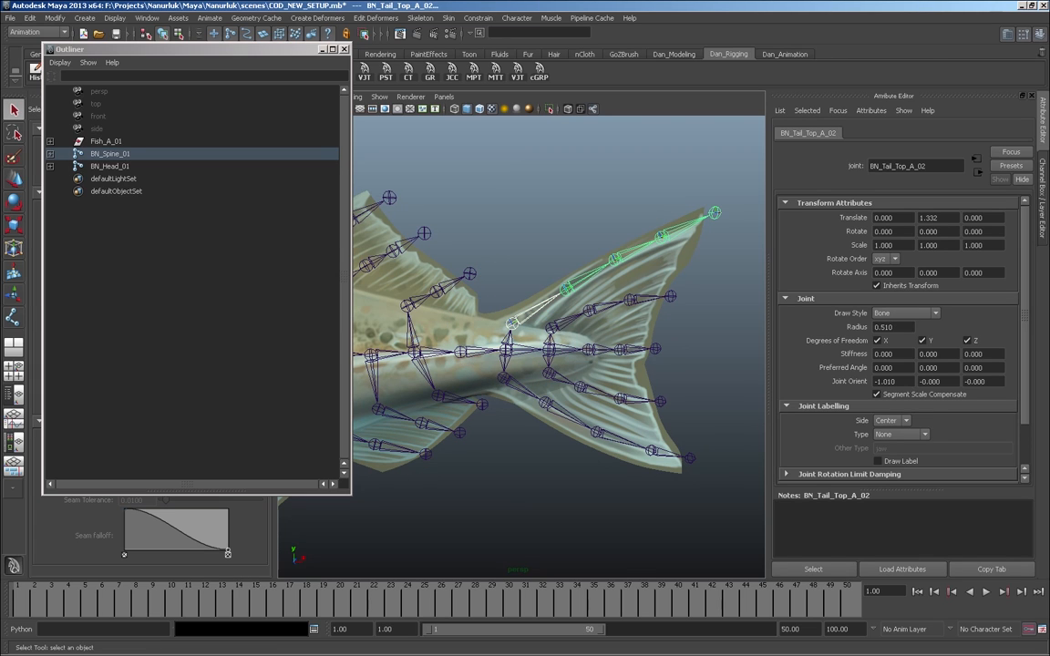
left_click(616, 259, "shift")
left_click(661, 237, "shift")
key("e")
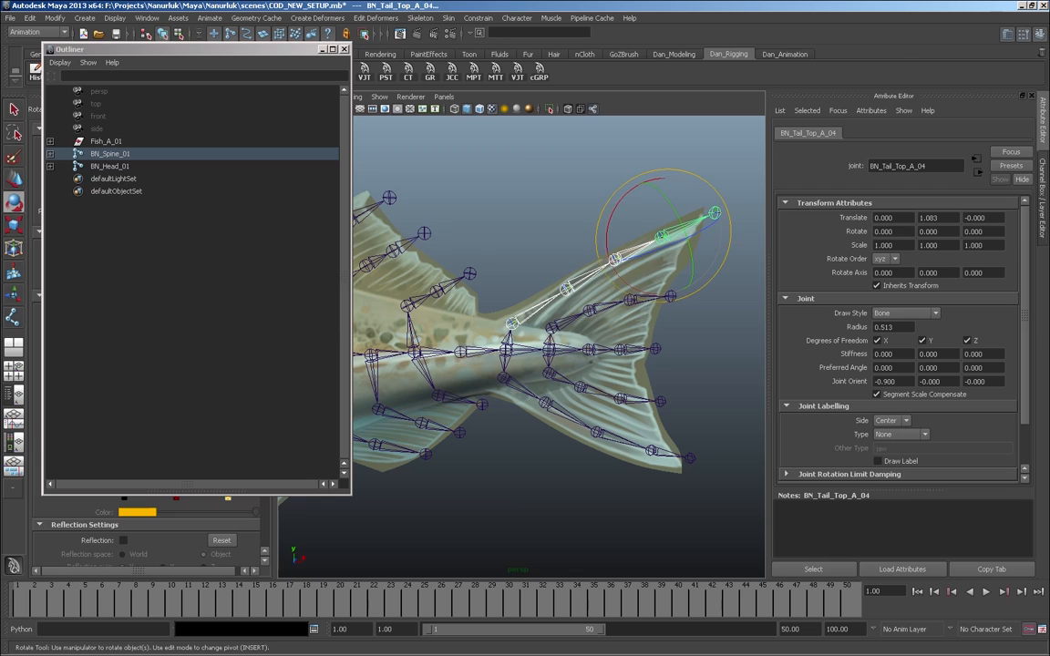
mouse_move(609, 224)
left_mouse_down()
mouse_move(607, 240)
mouse_move(613, 213)
mouse_move(608, 234)
left_mouse_up()
key("ctrl+z")
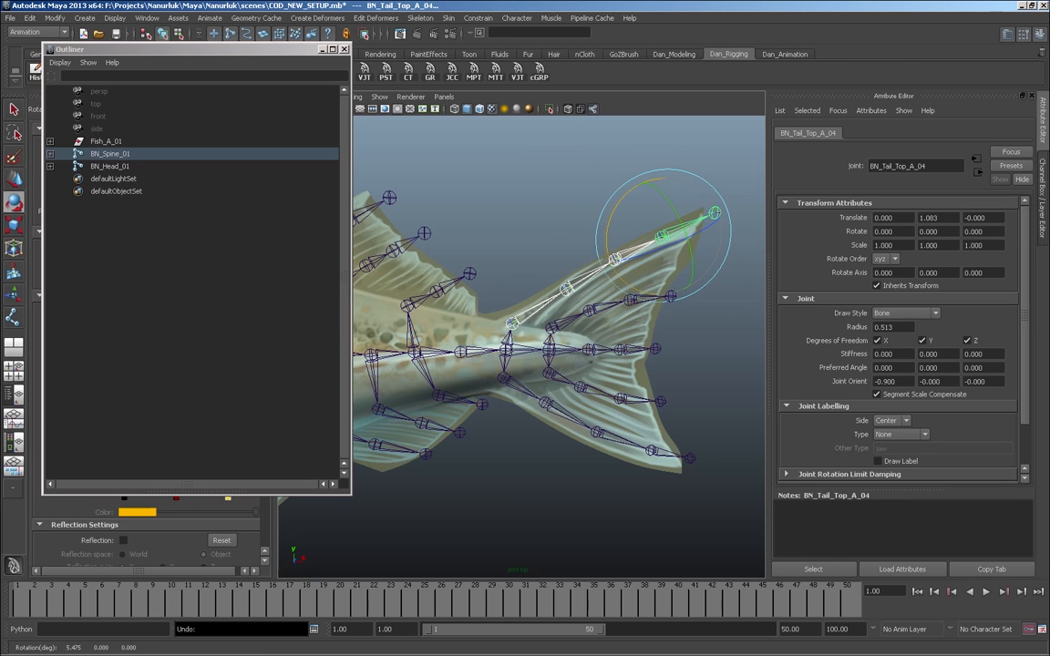
- Try rotating the BN_Tail_Top_B_01 to BN_Tail_Top_B_03 joints together in different directions, undoing each rotation
left_click(551, 327)
key("q")
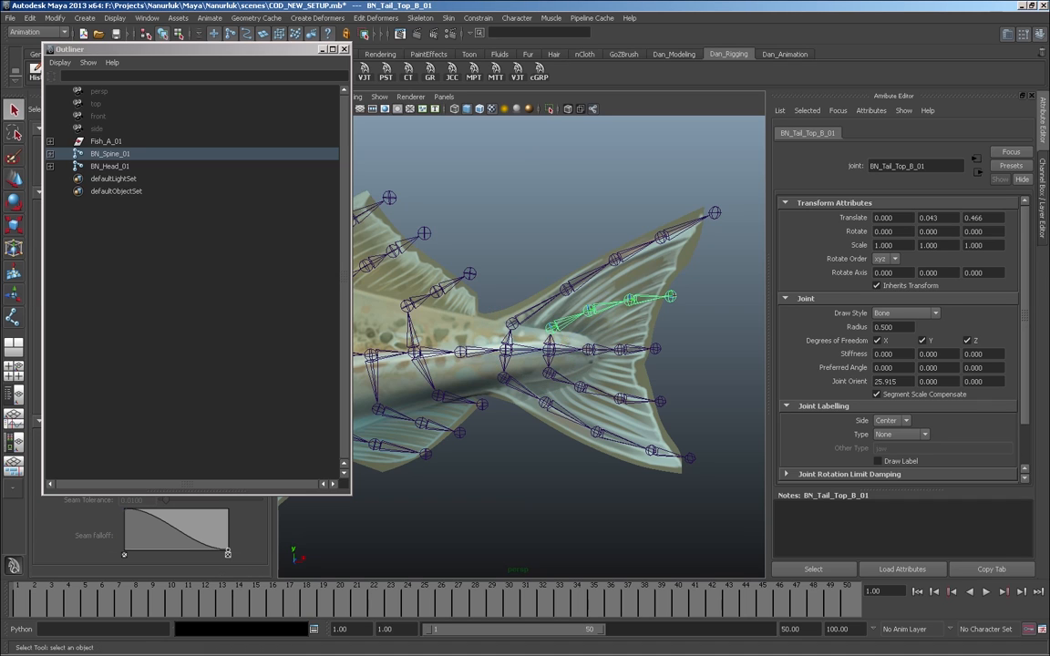
key("Down")
key("Down")
key("e")
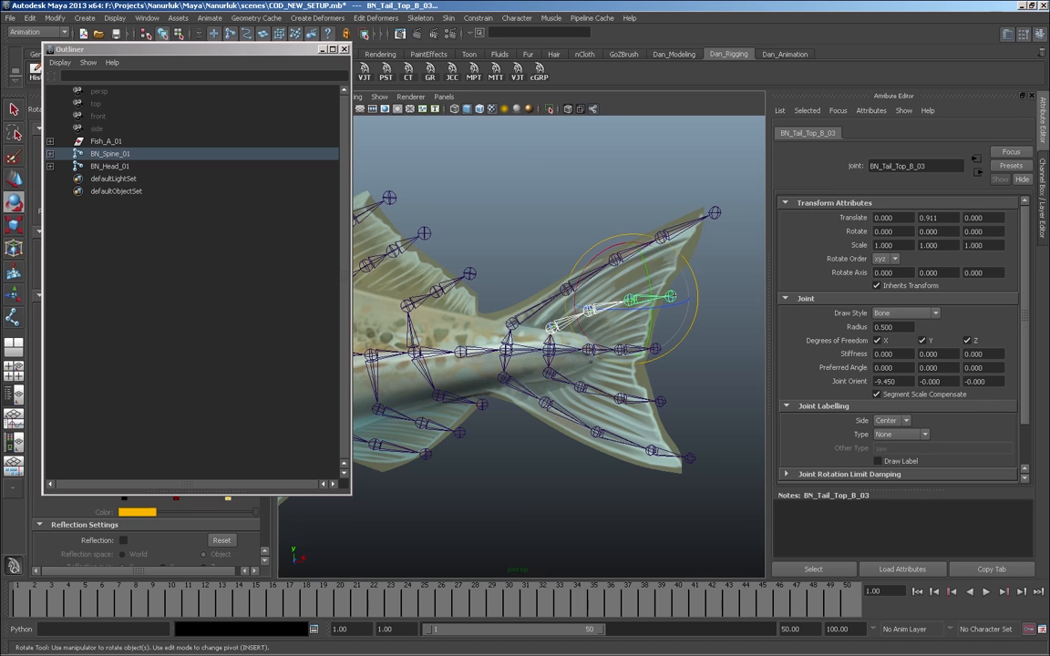
left_click_drag(592, 258, 656, 310)
key("ctrl+z")
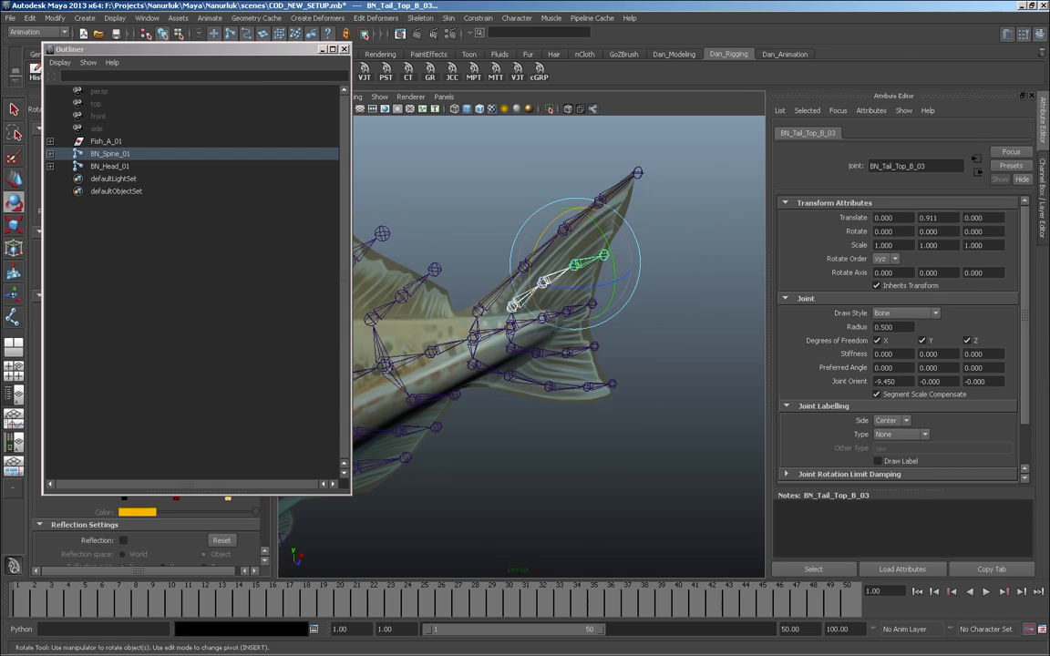
left_click_drag(561, 288, 456, 273)
key("ctrl+z")
- Try rotating BN_Head_01 to test the whole head hierarchy, undoing each rotation
middle_click_drag(456, 274, 591, 301, "alt")
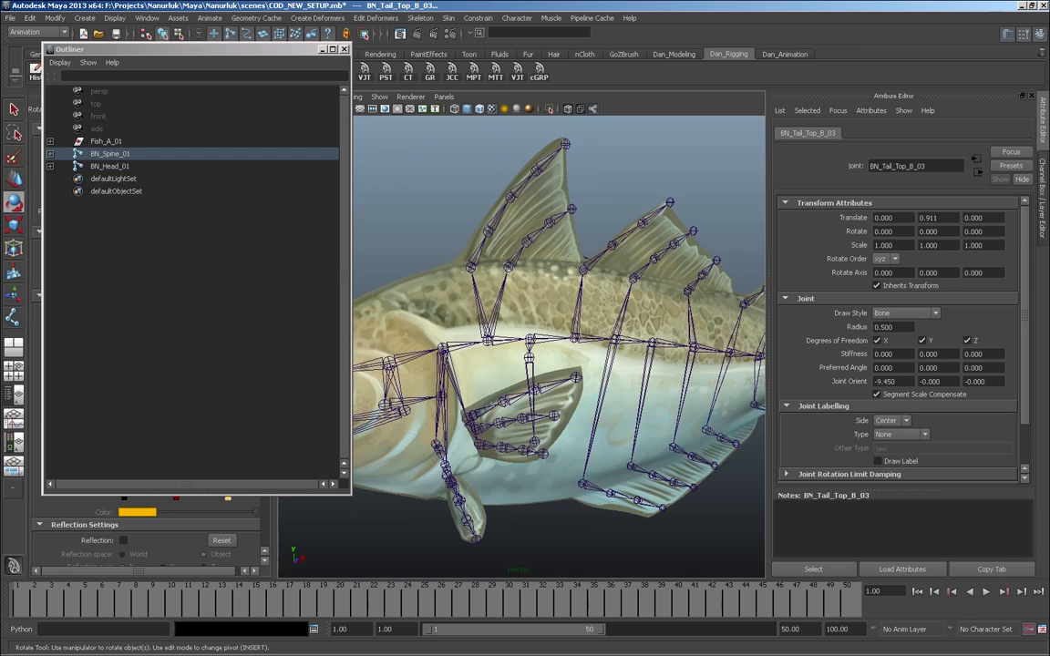
left_click_drag(547, 301, 624, 339, "alt")
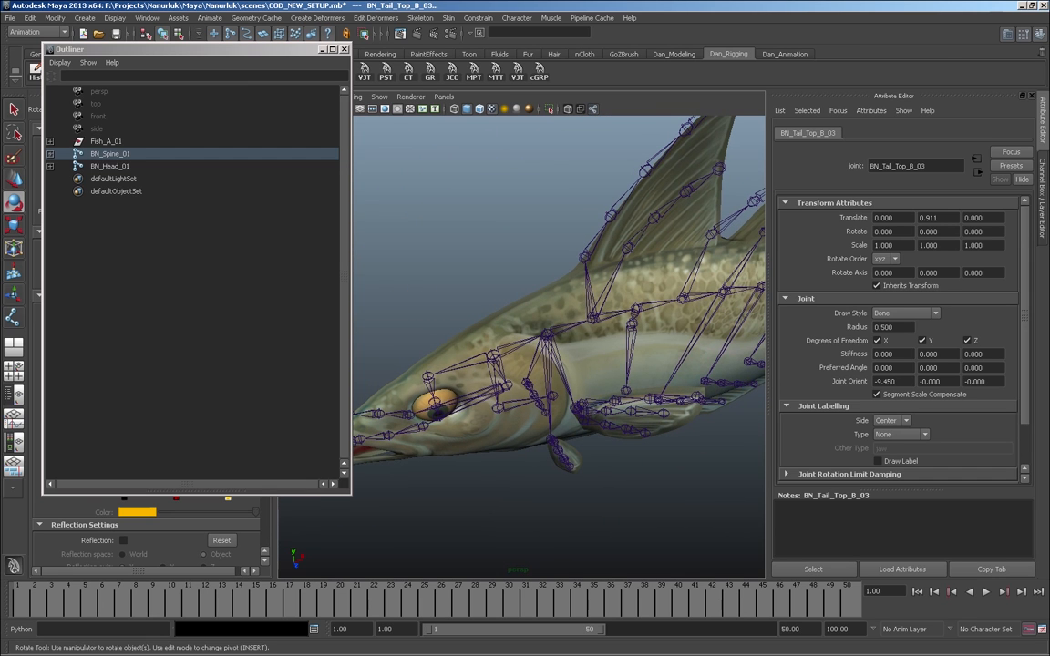
middle_click_drag(565, 347, 601, 310, "alt")
left_click(110, 166)
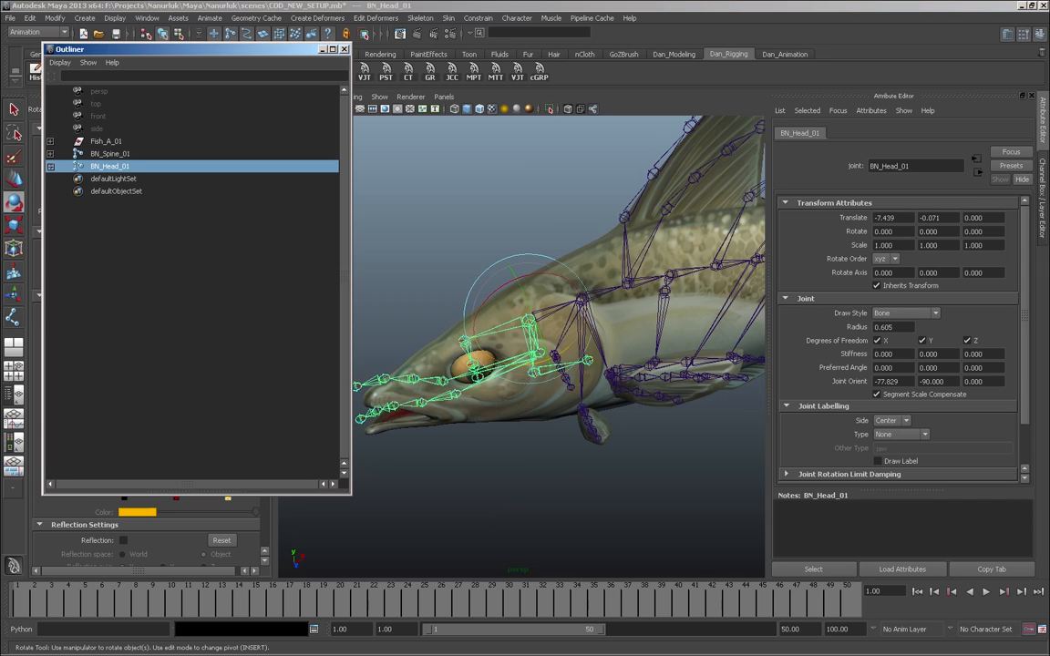
left_click_drag(583, 328, 558, 328, "alt")
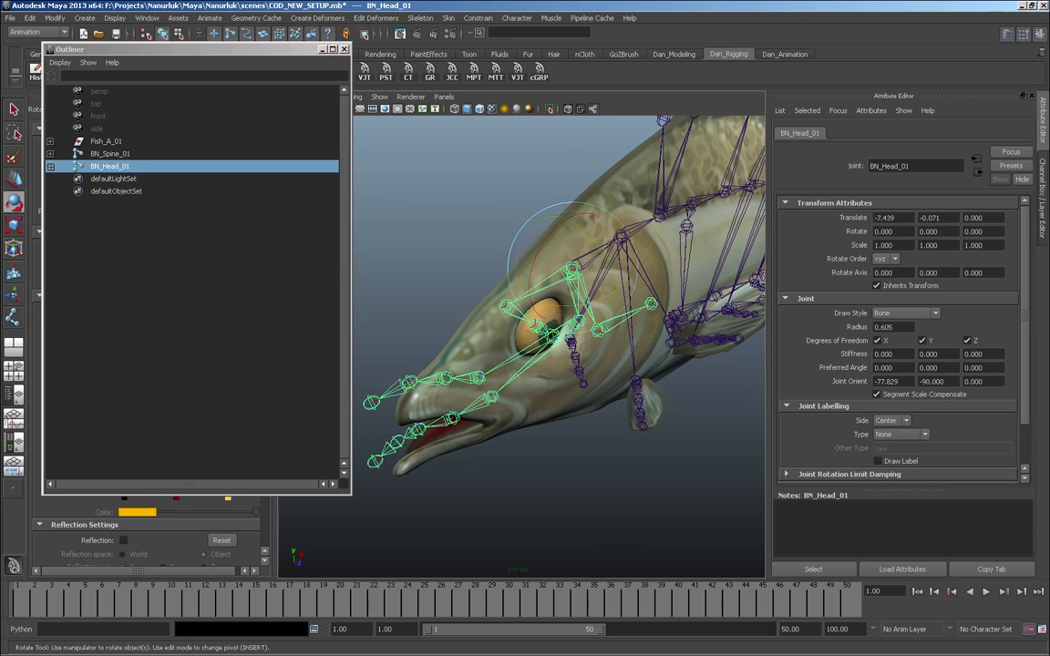
left_click_drag(515, 237, 513, 241)
key("ctrl+z")
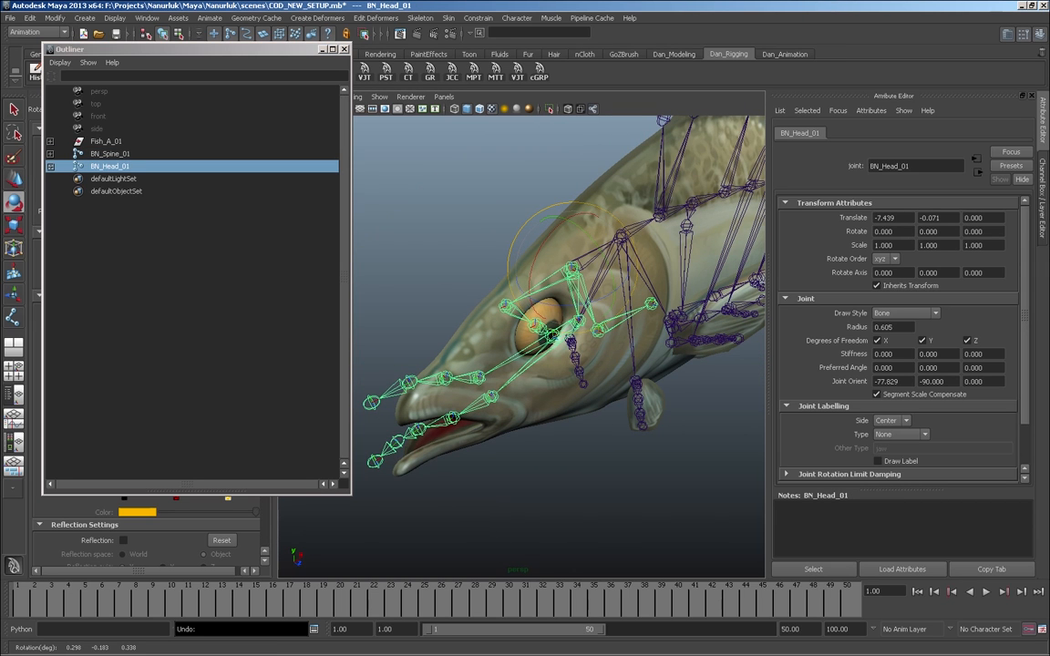
left_click_drag(558, 328, 487, 260, "alt")
left_click_drag(520, 232, 561, 324)
key("ctrl+z")
- Try rotating the gill joint BN_Gil_01, and undo the rotation
left_click(429, 183)
left_click(585, 336)
left_click_drag(613, 372, 591, 374)
key("ctrl+z")
- Try rotating BN_Jaw_01 to test the opening of the lower jaw, undoing the rotations
left_click_drag(400, 372, 455, 324, "alt")
right_click_drag(456, 323, 492, 300, "alt")
middle_click_drag(492, 300, 571, 311, "alt")
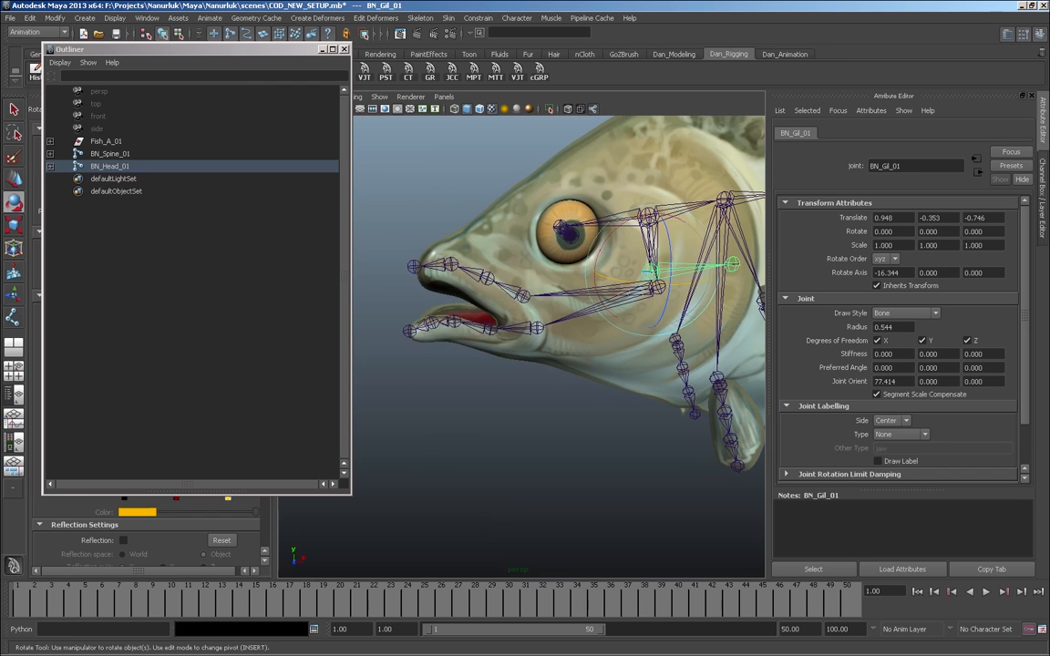
left_click(537, 329)
left_click_drag(537, 328, 531, 352, "alt")
key("ctrl+z")
key("ctrl+z")
key("ctrl+z")
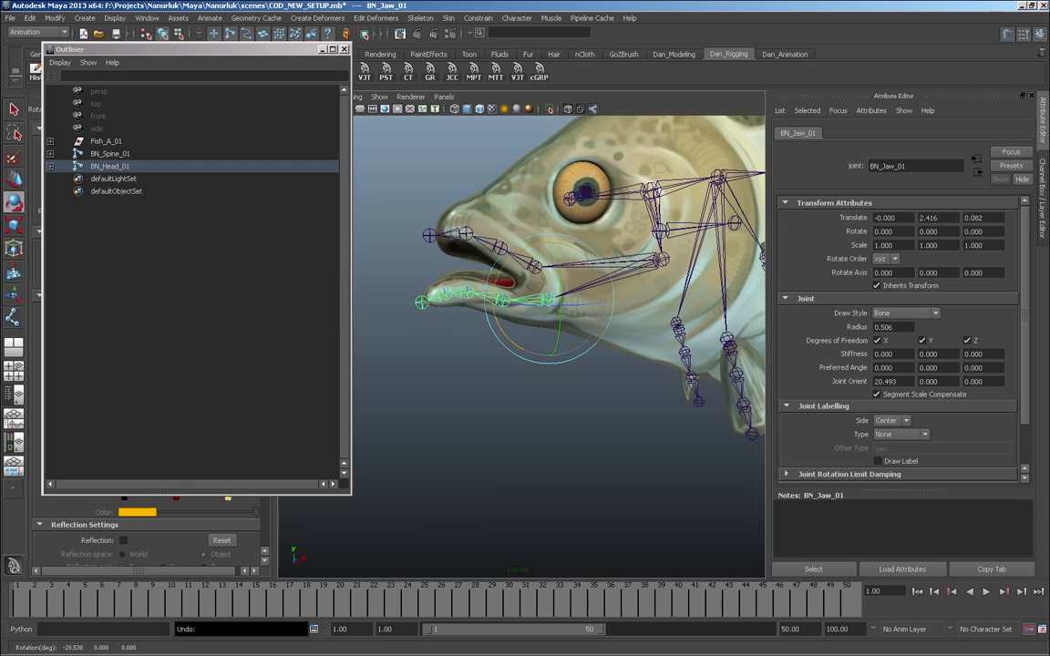
- Try rotating the upper lip joints BN_ULip_02 and BN_ULip_03 to test the front of the upper lip
left_click(500, 248)
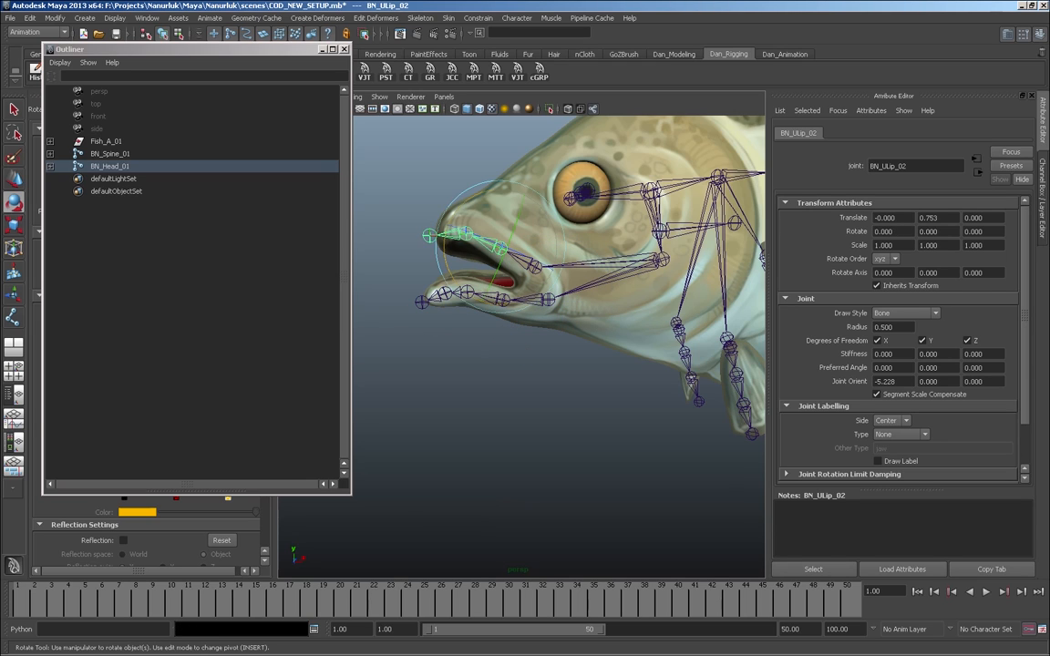
key("q")
key("Down")
key("e")
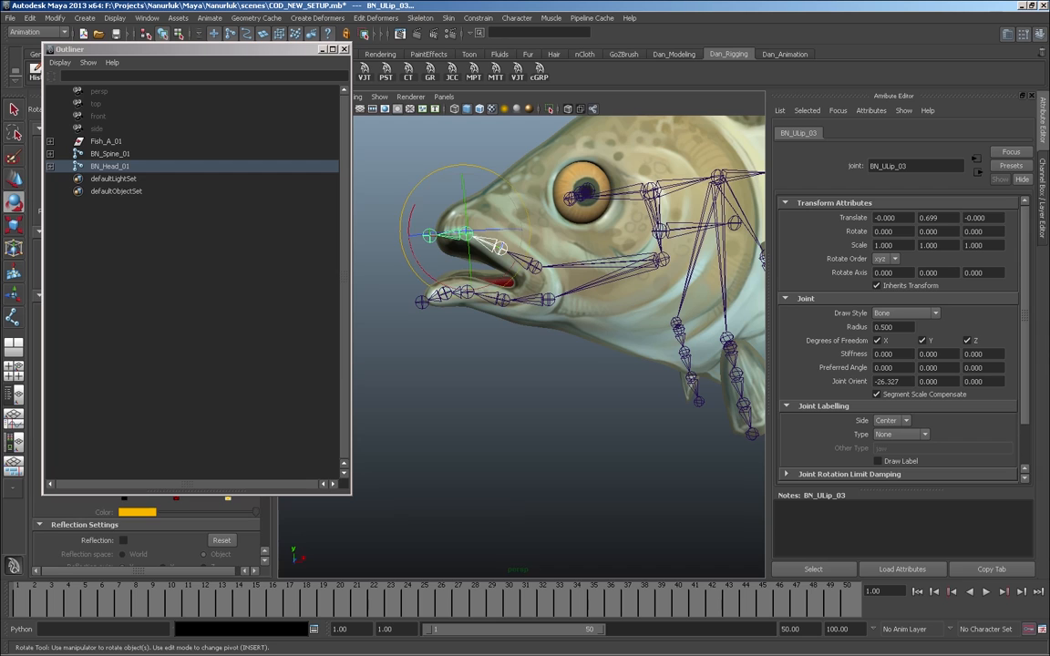
left_click_drag(415, 238, 412, 223)
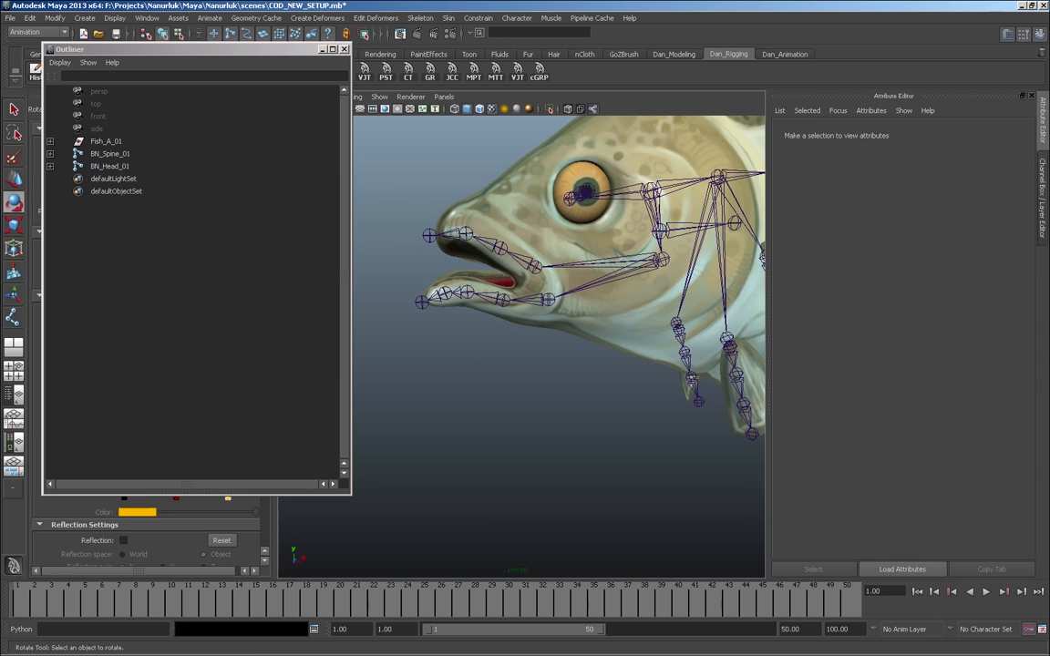
- Try rotating a front joint of the lower lip chain, and undo the rotation
left_click(444, 300)
left_click_drag(398, 264, 391, 281)
key("ctrl+z")
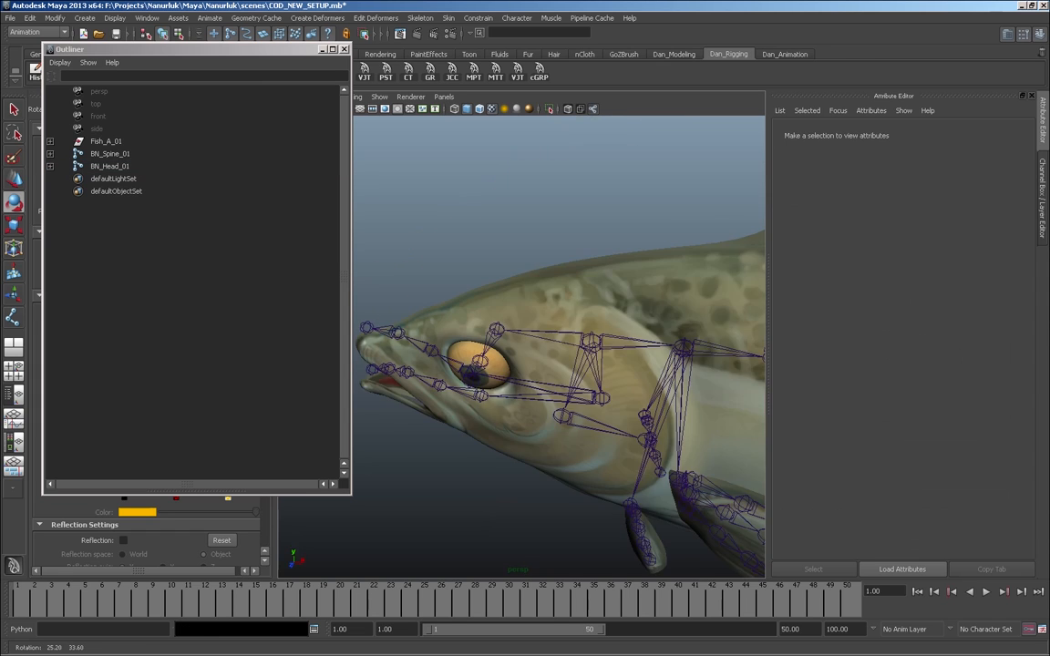
- Try rotating the eye joint to test how the eyeball turns
left_click(566, 312)
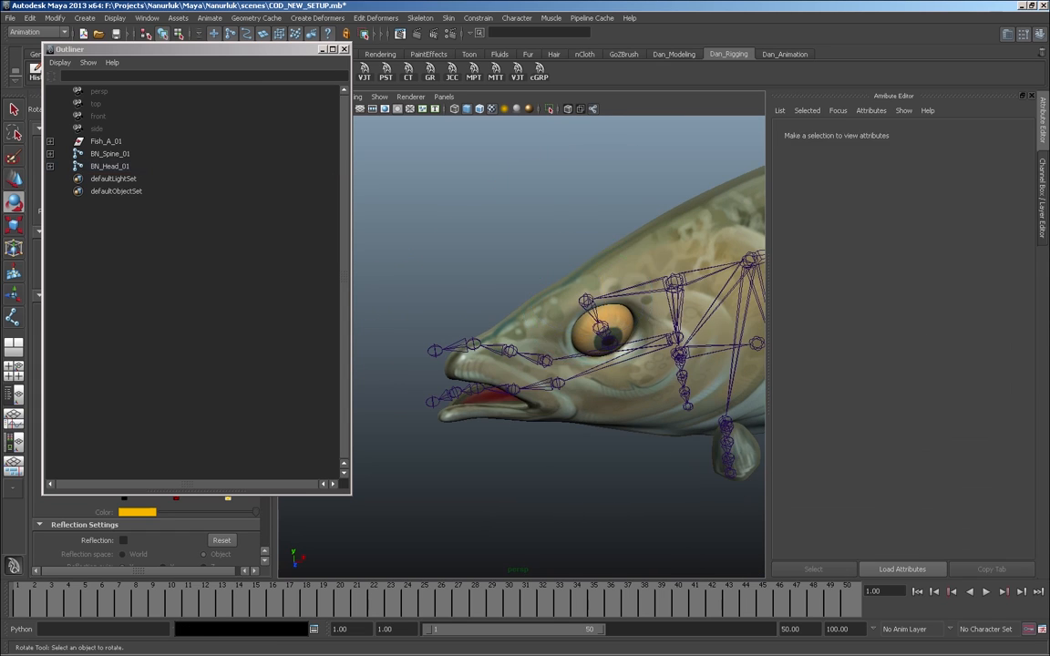
left_click(601, 327)
mouse_move(551, 310)
left_mouse_down()
mouse_move(545, 278)
mouse_move(556, 292)
mouse_move(543, 310)
mouse_move(547, 301)
left_mouse_up()
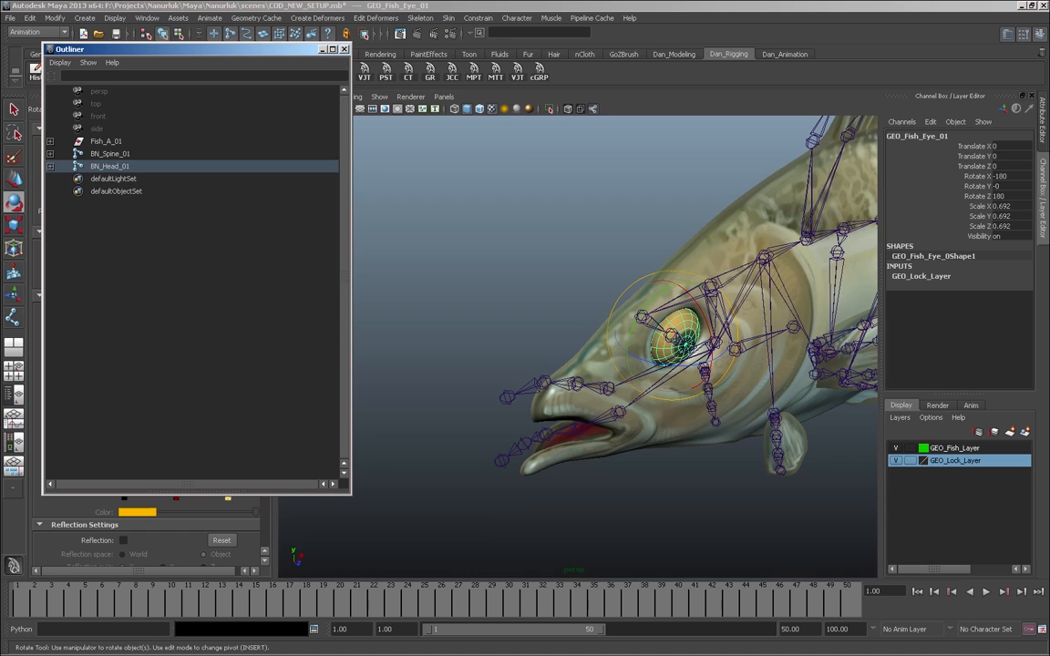
- Compare the BN_Head_01 and BN_Spine_01 hierarchies around their shared root, and expand BN_Head_01 to inspect its child joints
left_click(110, 166)
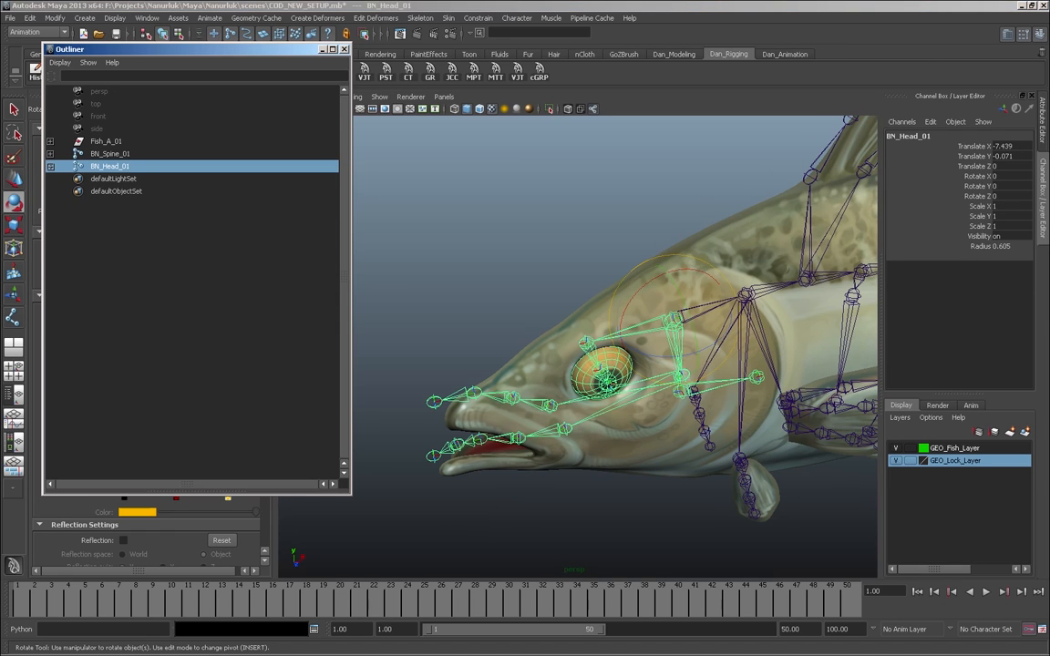
scroll(577, 346, "up", 4)
middle_click_drag(638, 364, 520, 384, "alt")
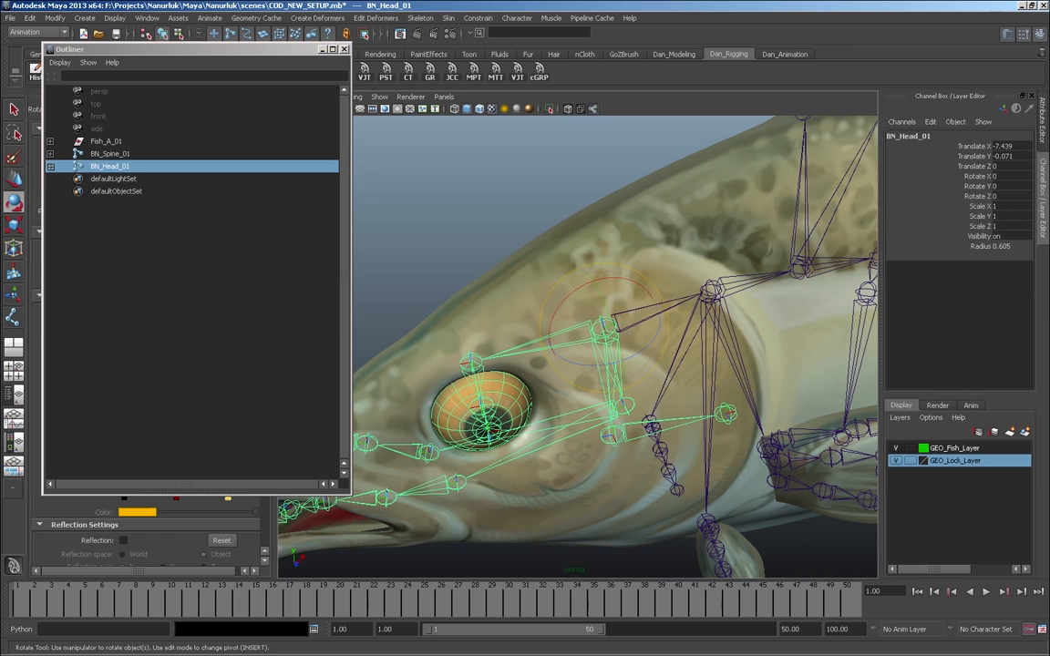
left_click(110, 153)
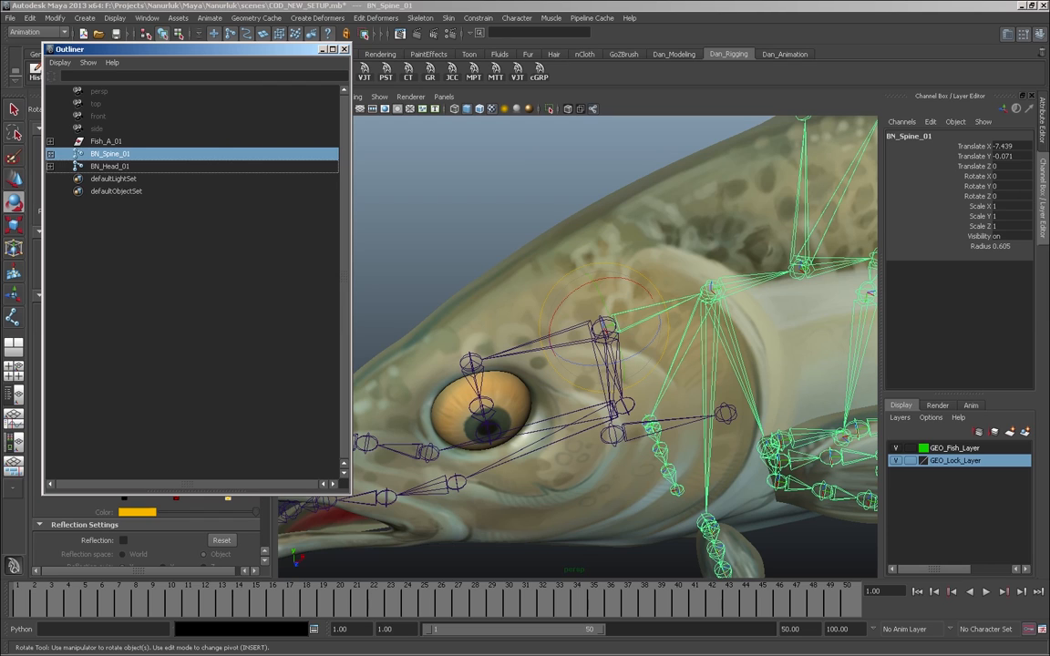
left_click(109, 165)
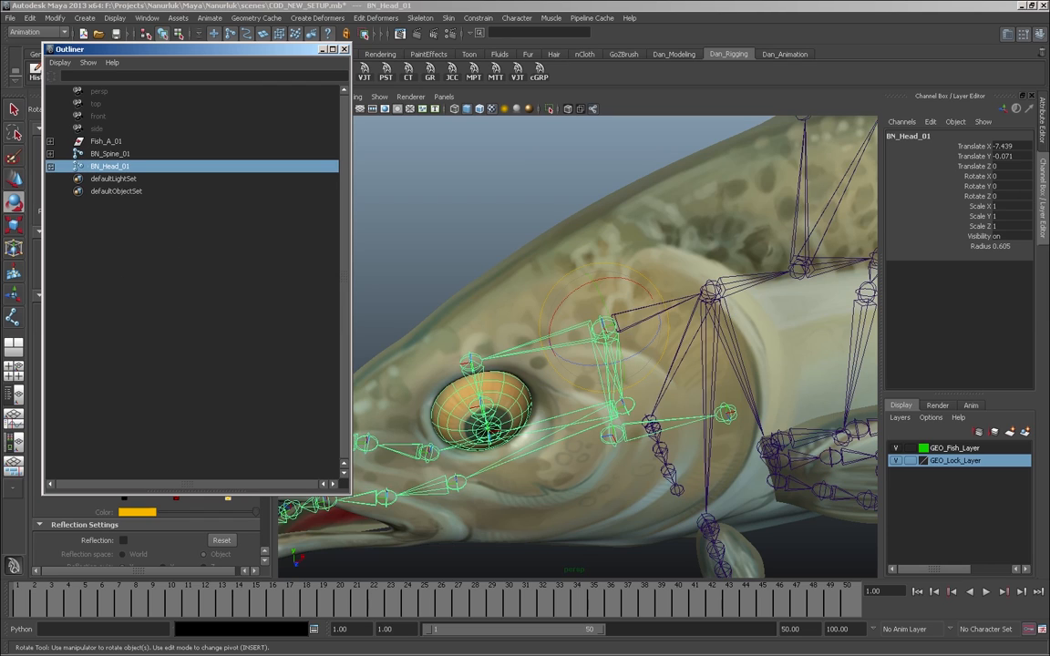
left_click(50, 166)
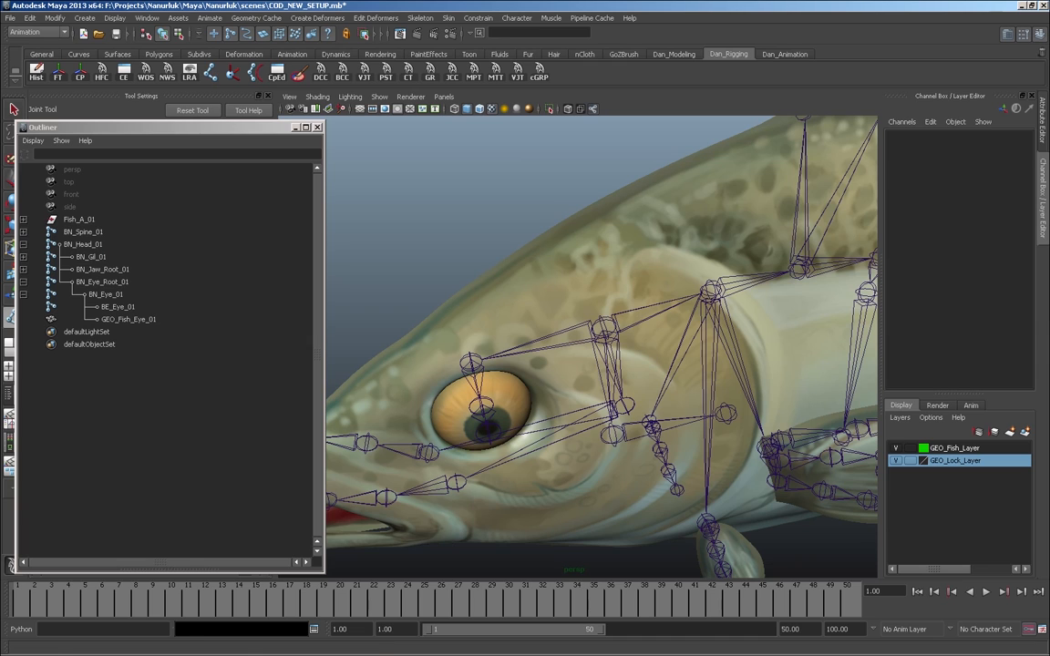
- Create a single new joint and snap it to the shared root position of BN_Spine_01 and BN_Head_01
key("z")
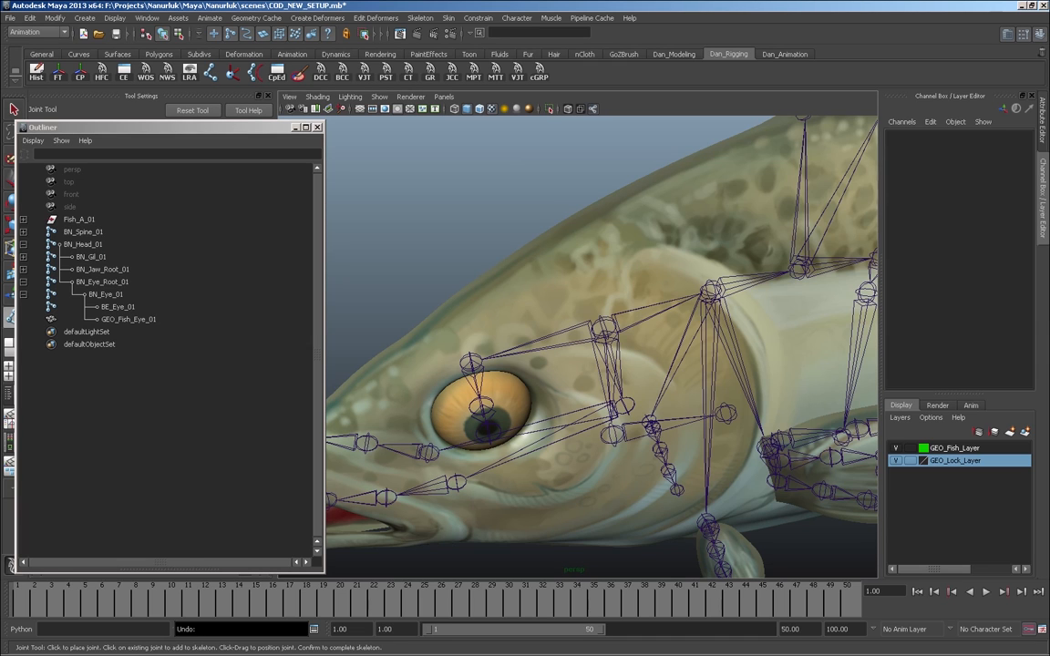
left_click(710, 291)
key("z")
left_click(583, 312)
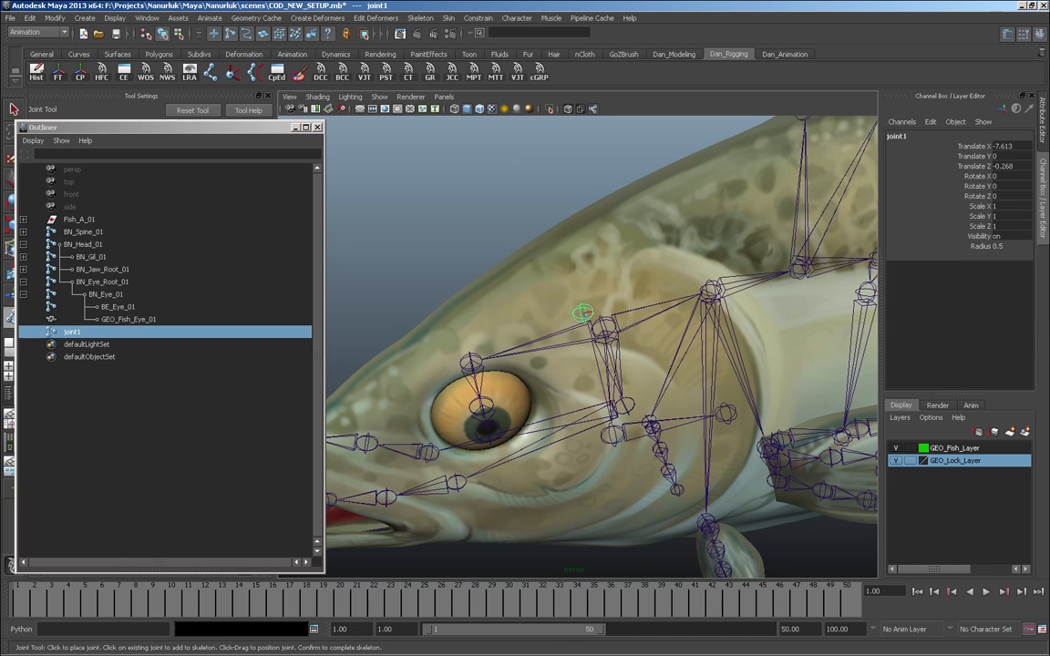
left_click_drag(583, 313, 506, 221, "alt")
key("w")
scroll(562, 316, "up", 4)
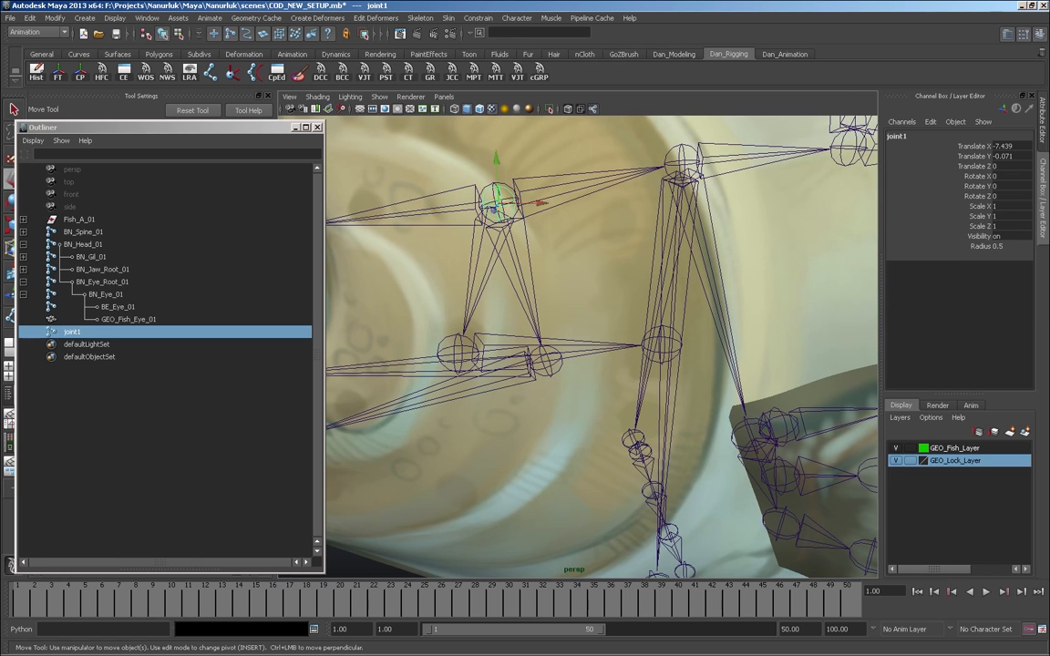
- Rename the new joint as BN_Center_01 and display its local rotation axes
double_click(72, 332)
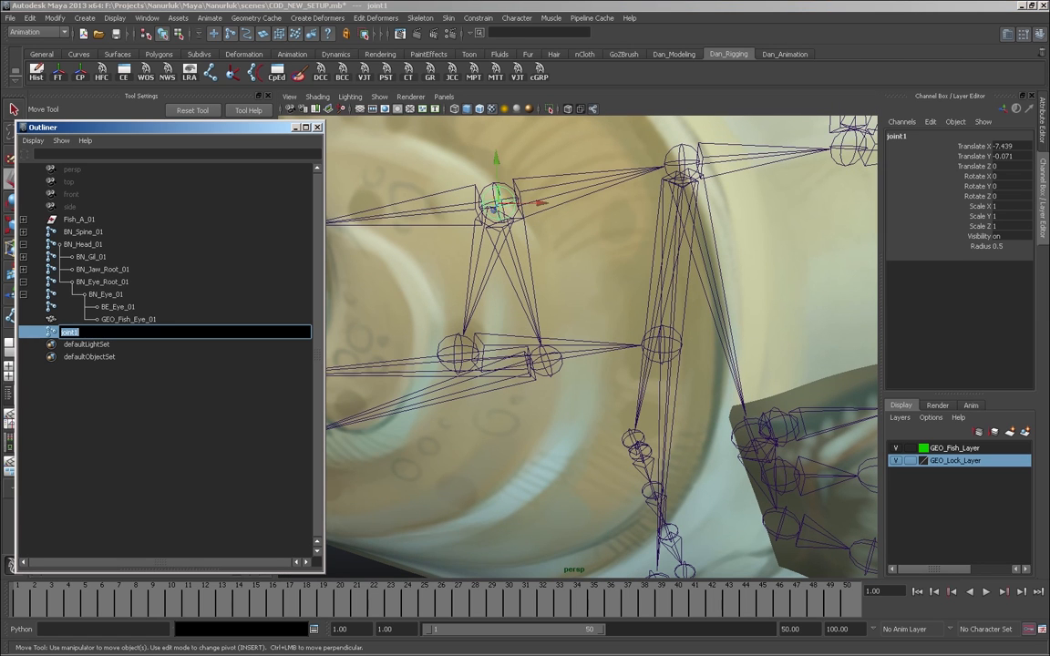
type("BN_Center_01")
key("Return")
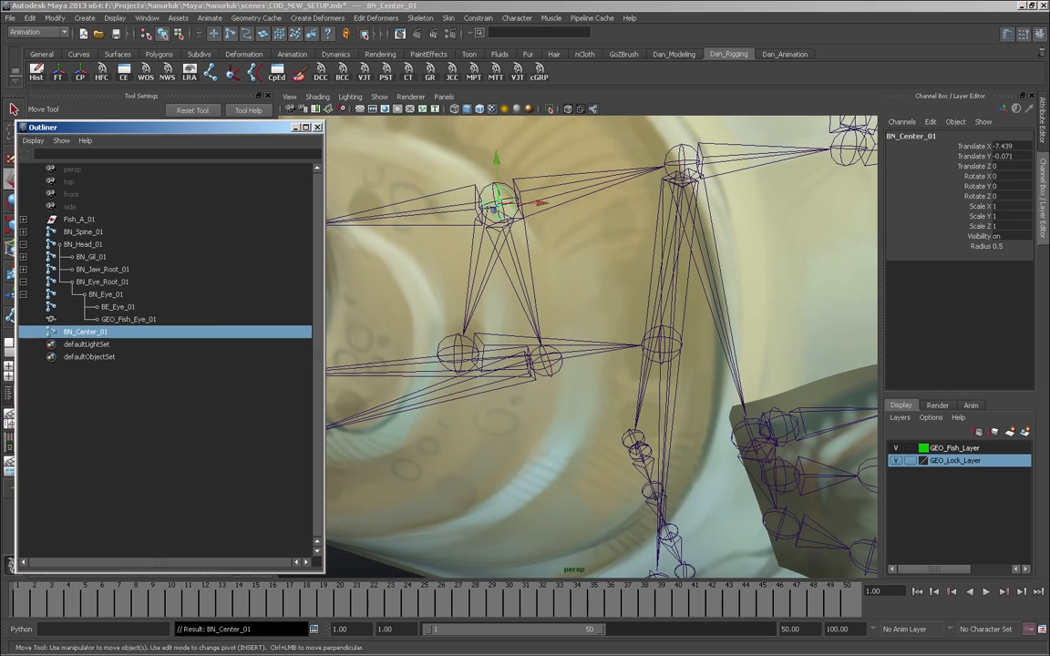
left_click_drag(602, 301, 601, 419, "alt")
right_click_drag(601, 383, 647, 383, "alt")
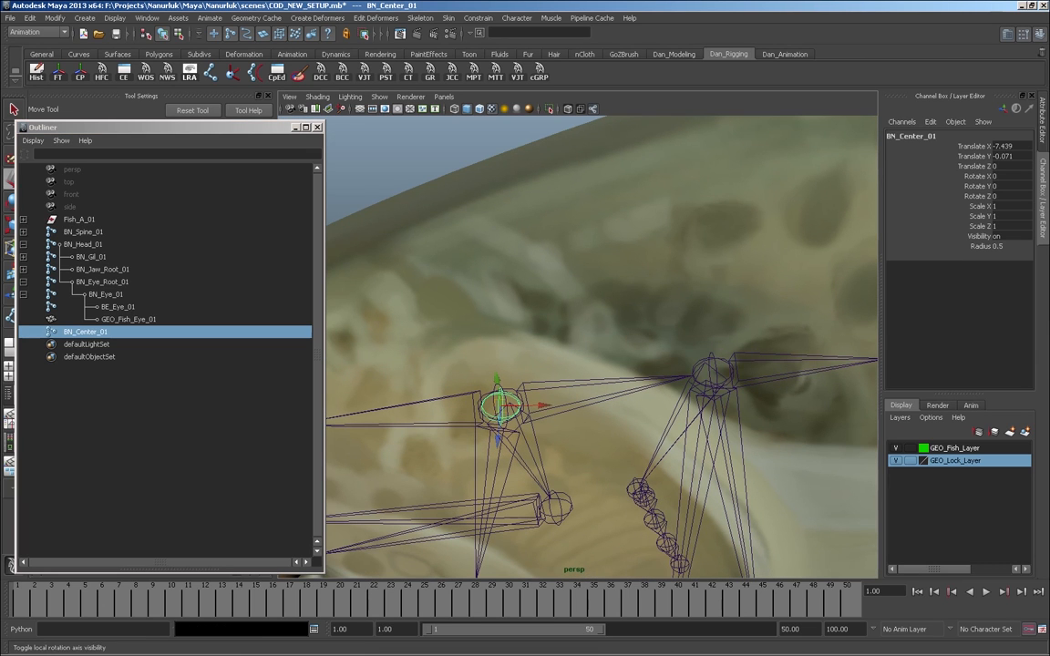
right_click_drag(578, 364, 638, 364, "alt")
middle_click_drag(578, 364, 619, 333, "alt")
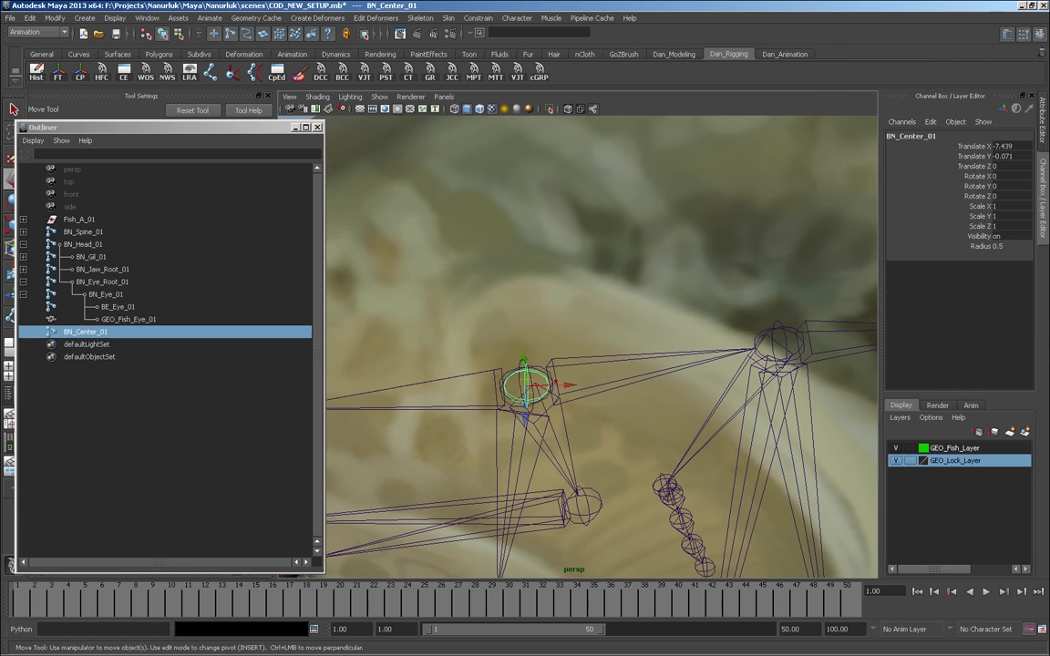
- Set the Joint Orient Y of BN_Center_01 to -90 and check the resulting axis directions
key("ctrl+a")
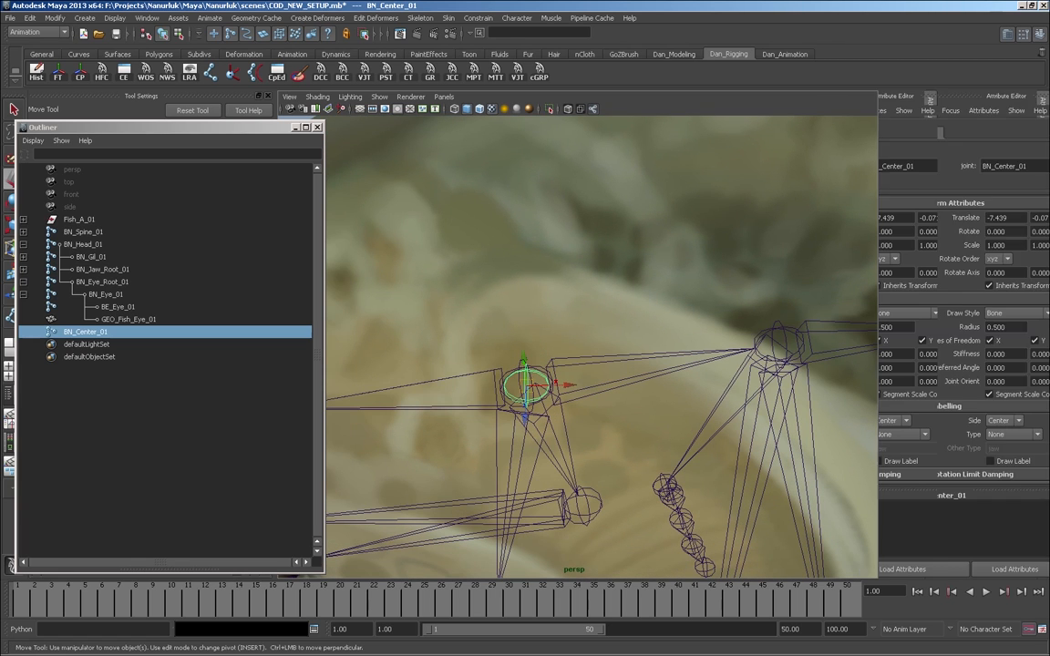
left_click_drag(939, 381, 918, 381)
type("-90")
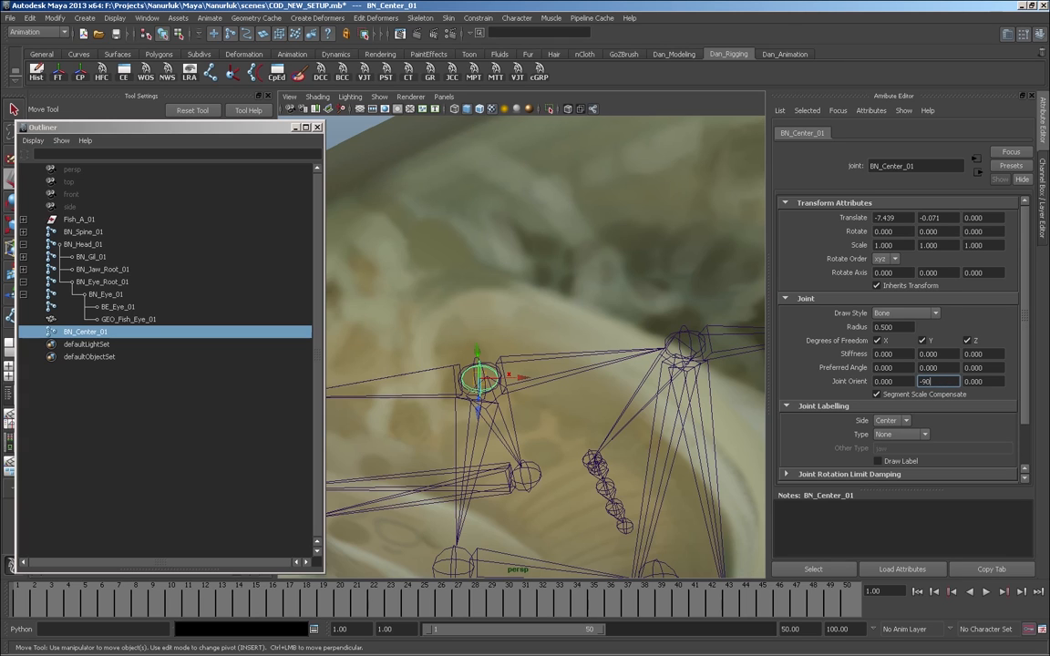
key("Return")
left_click_drag(478, 378, 500, 298, "alt")
right_click_drag(499, 298, 419, 310, "alt")
mouse_move(419, 310)
left_mouse_down("alt")
mouse_move(418, 288)
mouse_move(417, 301)
left_mouse_up("alt")
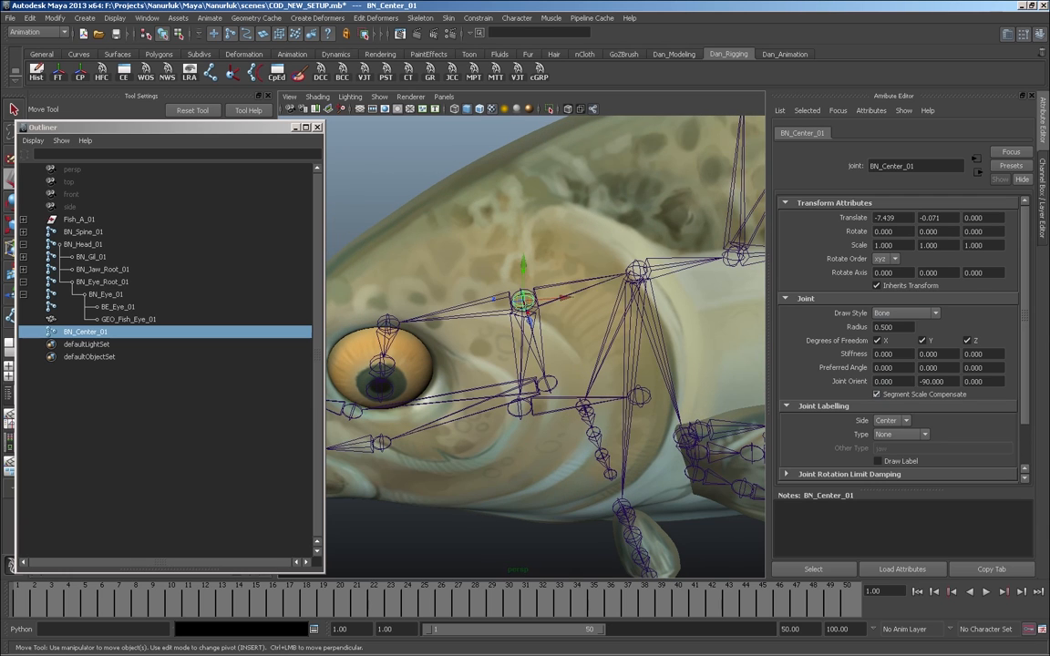
- Try a Joint Orient X of 90 on BN_Center_01, and undo it
double_click(883, 381)
type("90.000")
left_click_drag(492, 256, 481, 299, "alt")
key("ctrl+z")
- Try a Joint Orient Z of 90 on BN_Center_01, and undo it
double_click(974, 381)
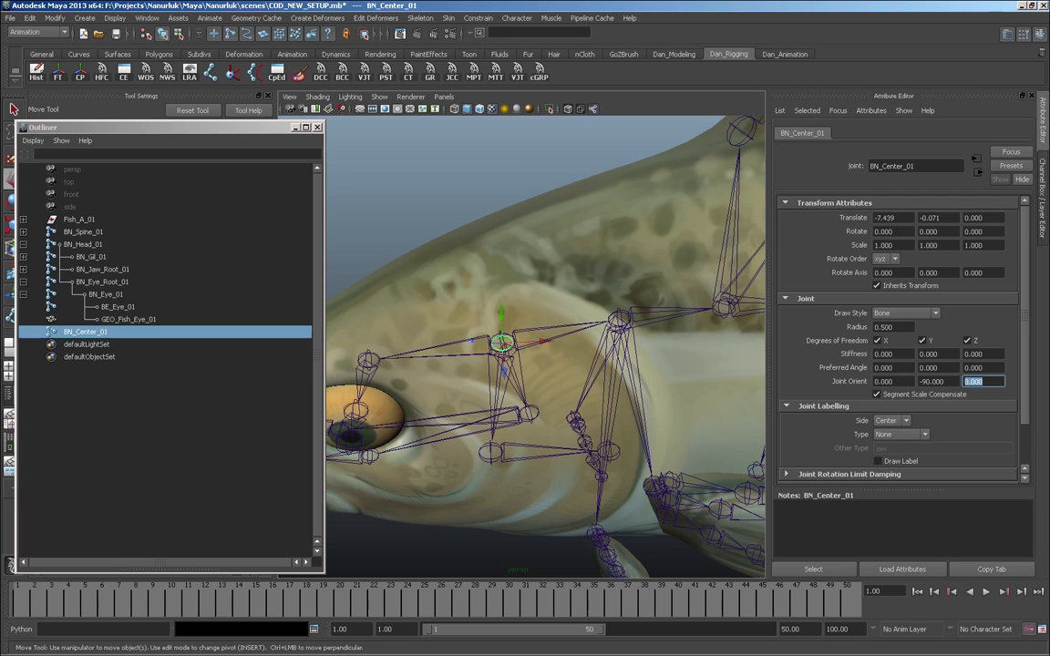
type("90.000")
right_click_drag(500, 343, 583, 343, "alt")
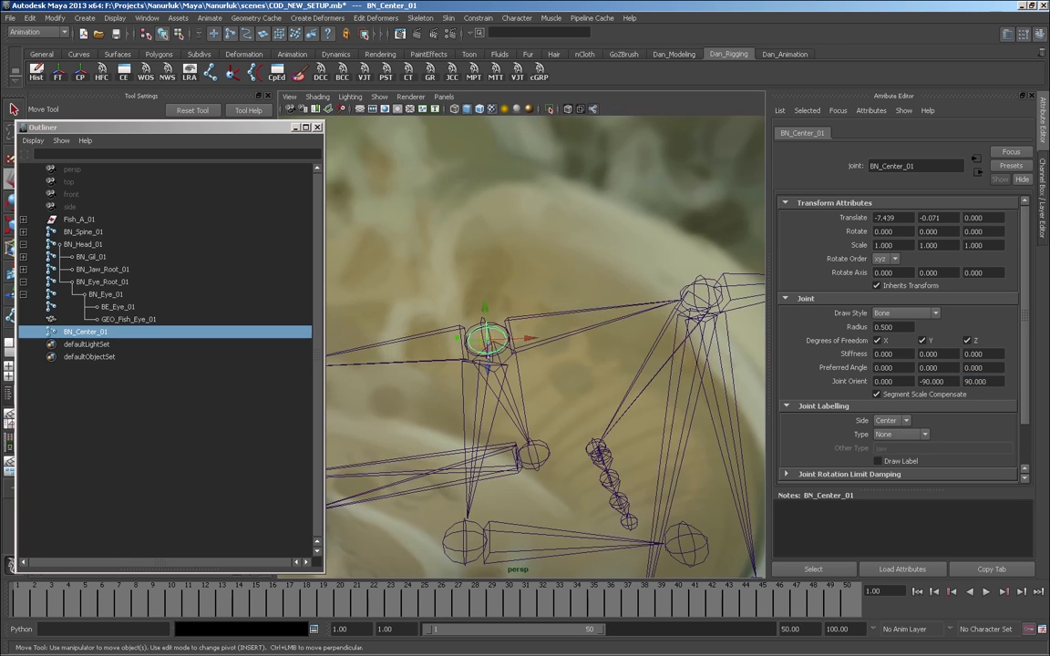
left_click_drag(510, 347, 533, 328, "alt")
key("ctrl+z")
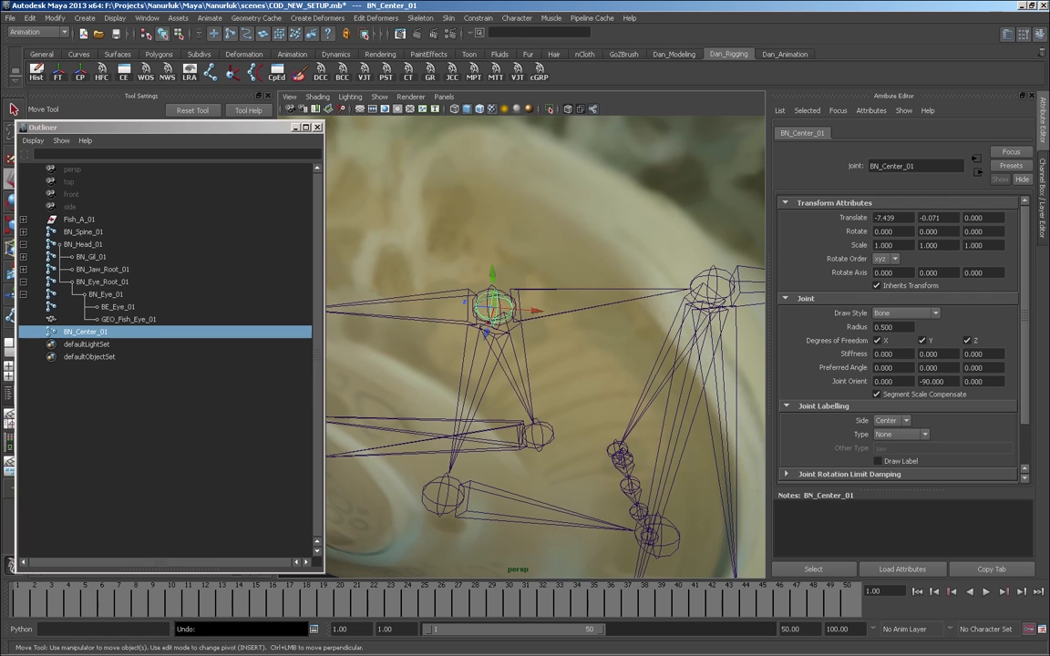
- Set the Joint Orient Z of BN_Center_01 to -90 and check its local axes
double_click(973, 381)
type("-90.000")
left_click_drag(510, 346, 538, 311, "alt")
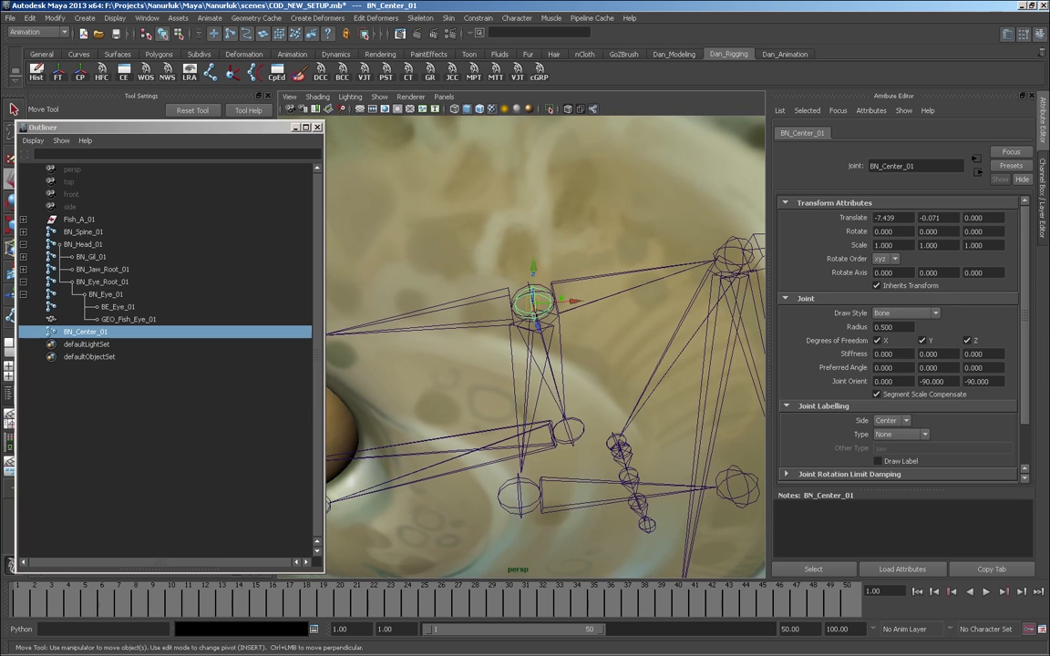
- Parent BN_Spine_01 and BN_Head_01 under BN_Center_01, and select BN_Center_01 to check the combined skeleton
left_click(24, 294)
left_click(24, 282)
left_click(83, 232)
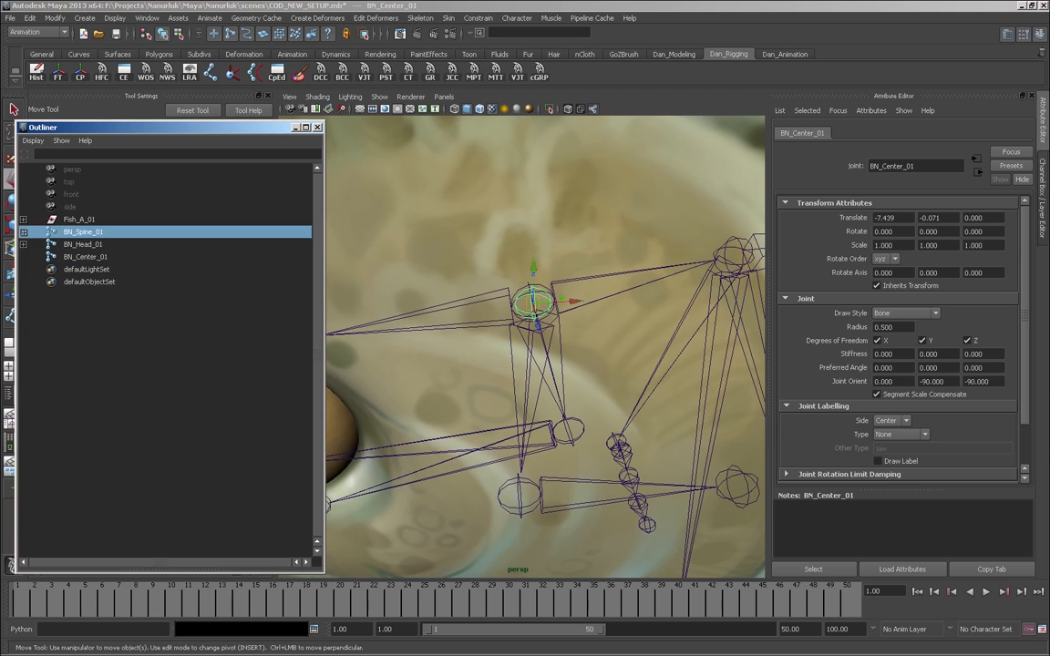
left_click(83, 244, "shift")
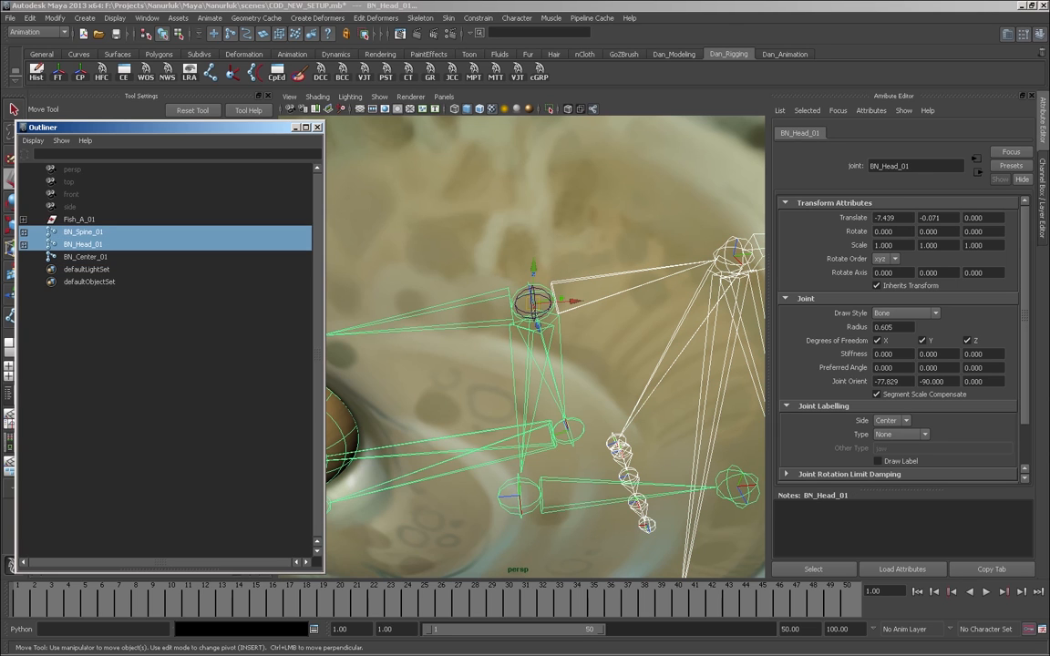
left_click(84, 256, "shift")
key("p")
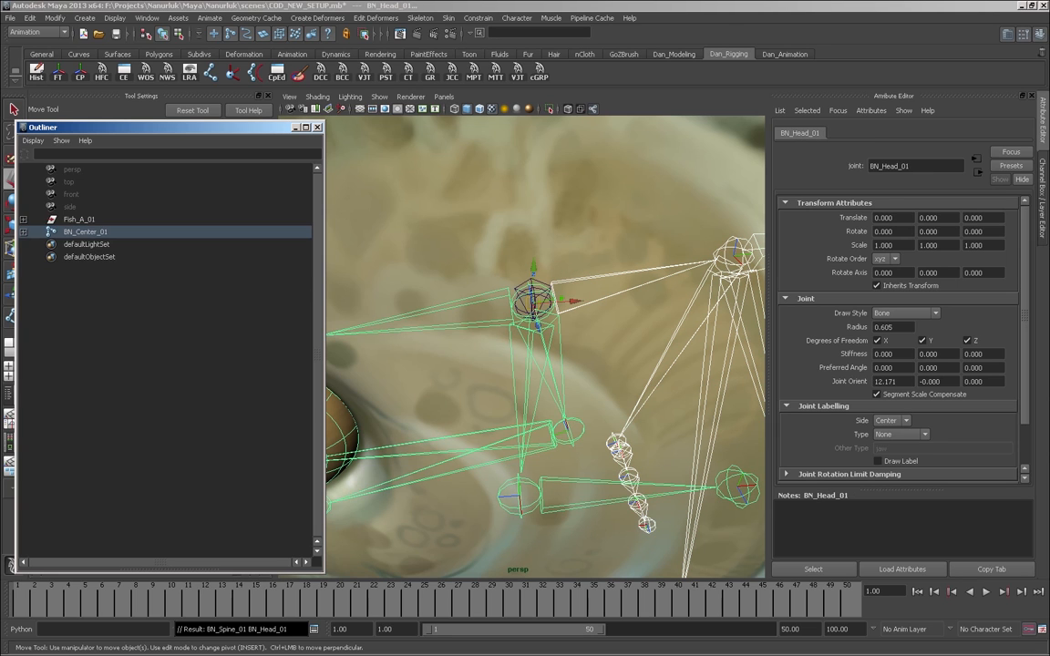
left_click(86, 232)
right_click_drag(547, 347, 410, 347, "alt")
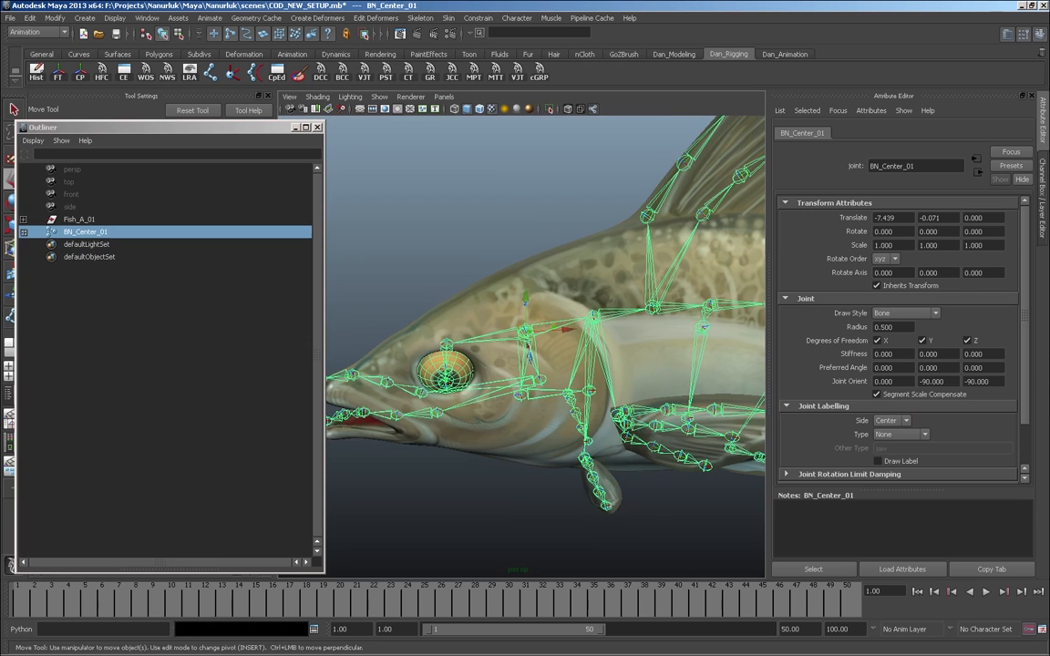
middle_click_drag(601, 347, 488, 346, "alt")
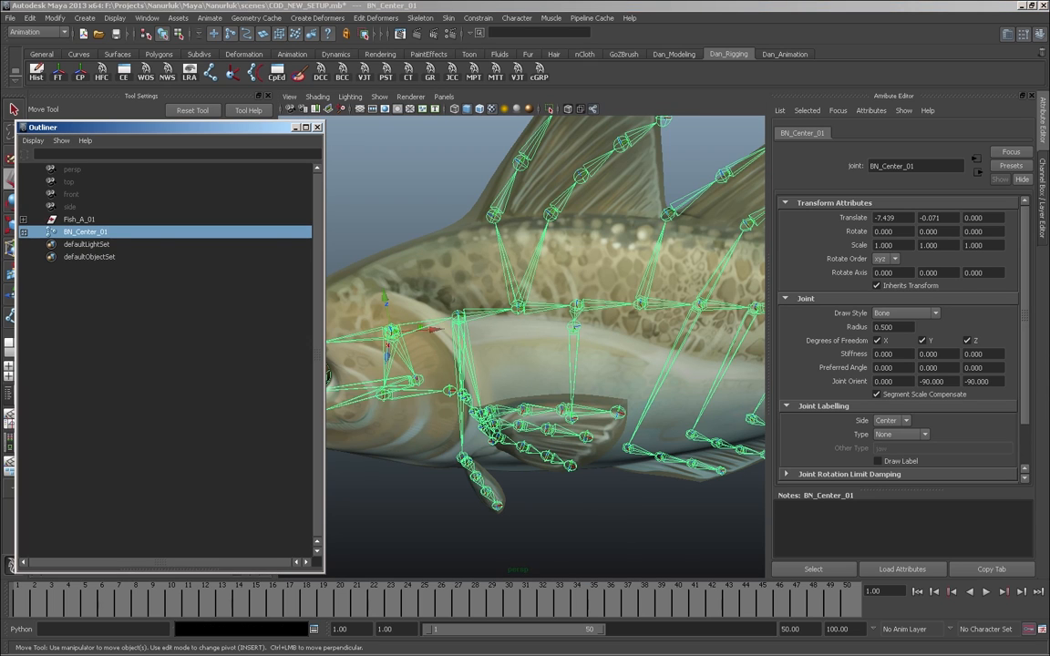
- Expand BN_Center_01 and try rotating BN_Spine_01 to test the body hierarchy, undoing the rotation
left_click(23, 232)
left_click(94, 244)
key("e")
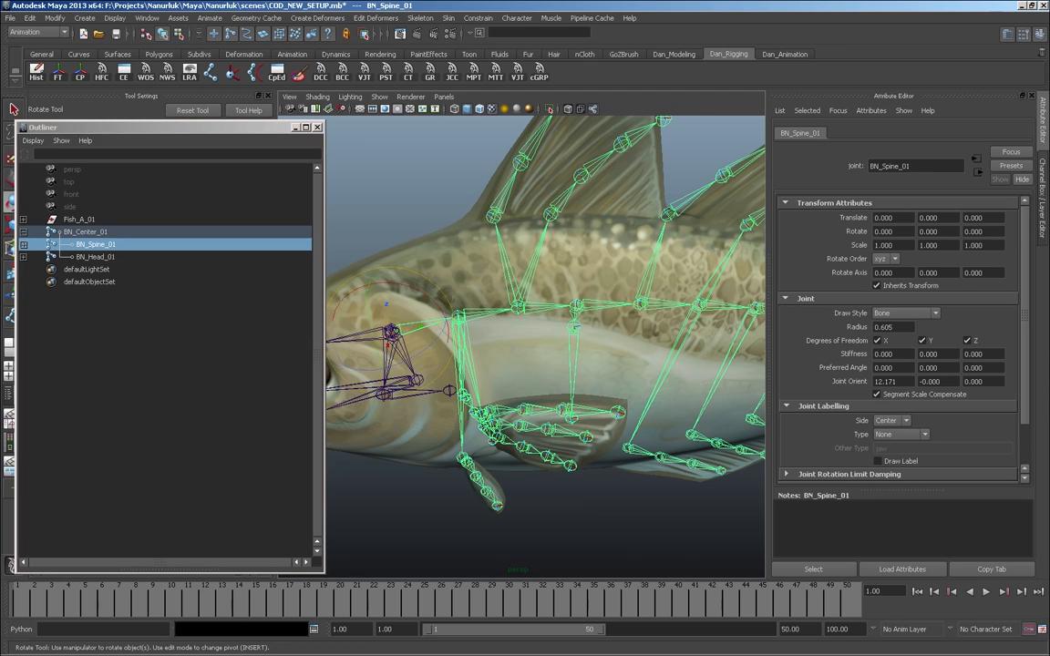
mouse_move(445, 310)
left_mouse_down()
mouse_move(446, 340)
mouse_move(443, 306)
left_mouse_up()
key("ctrl+z")
- Try rotating BN_Head_01 under its new parent, and undo the rotation
left_click(95, 256)
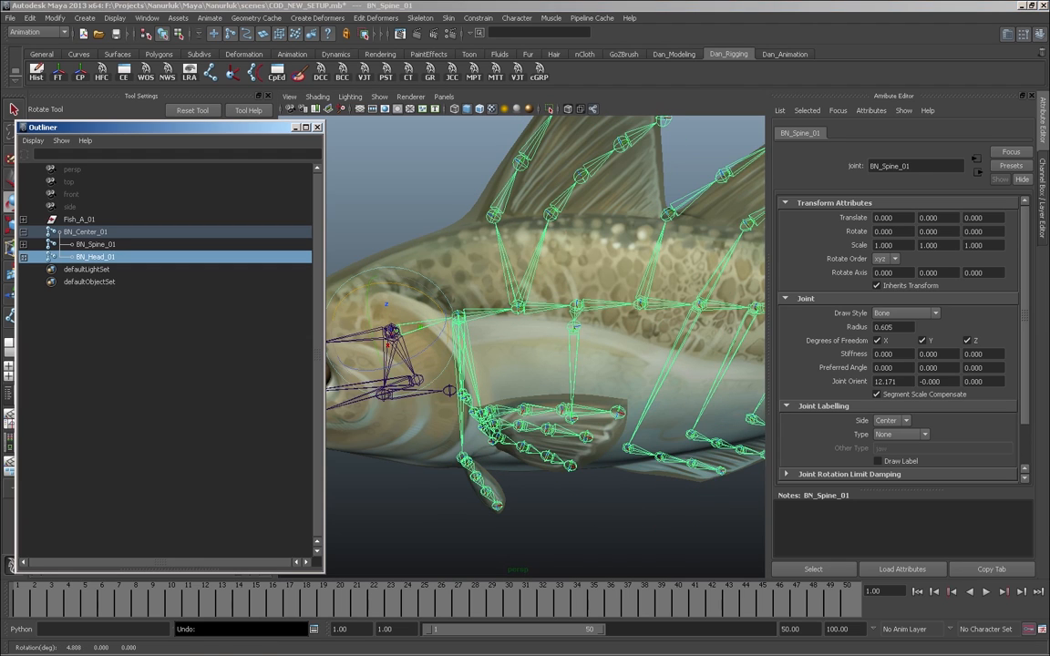
middle_click_drag(510, 346, 601, 324, "alt")
mouse_move(535, 288)
left_mouse_down()
mouse_move(536, 299)
mouse_move(533, 283)
left_mouse_up()
key("ctrl+z")
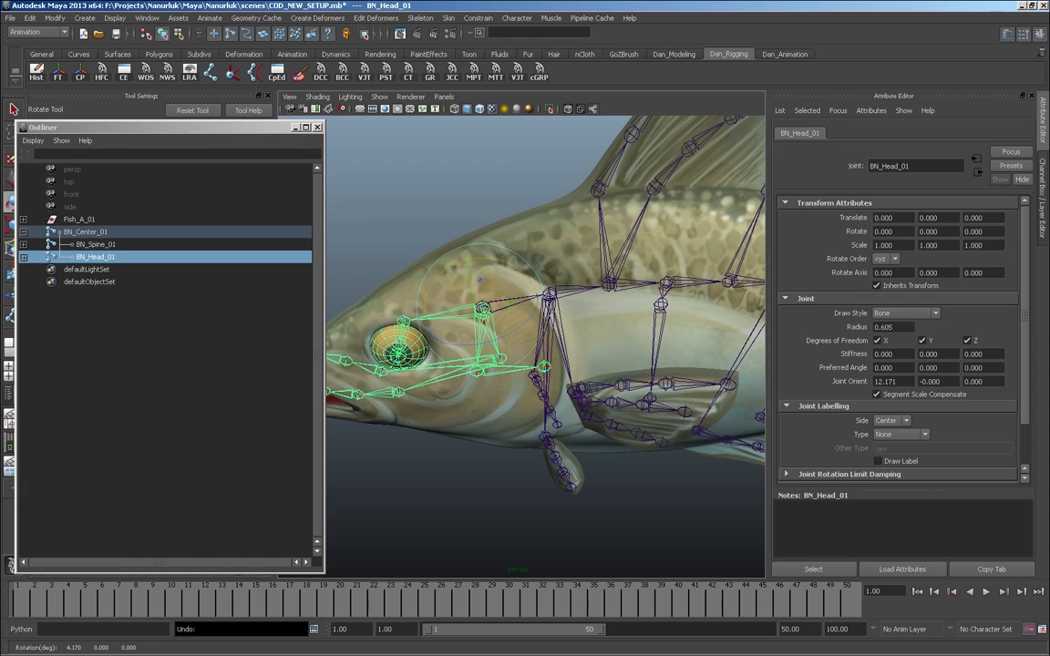
- Parent BN_Center_01 under the joints_01 group inside globalMove of Fish_A_01, and expand joints_01 to check the hierarchy
left_click(86, 232)
left_click(22, 218)
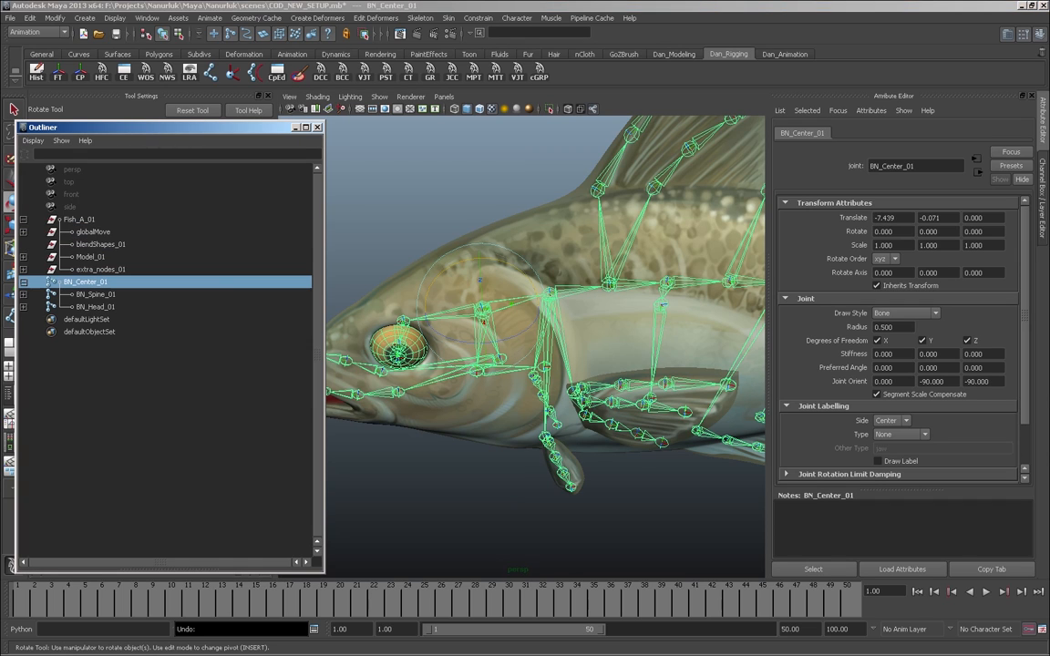
left_click(23, 232)
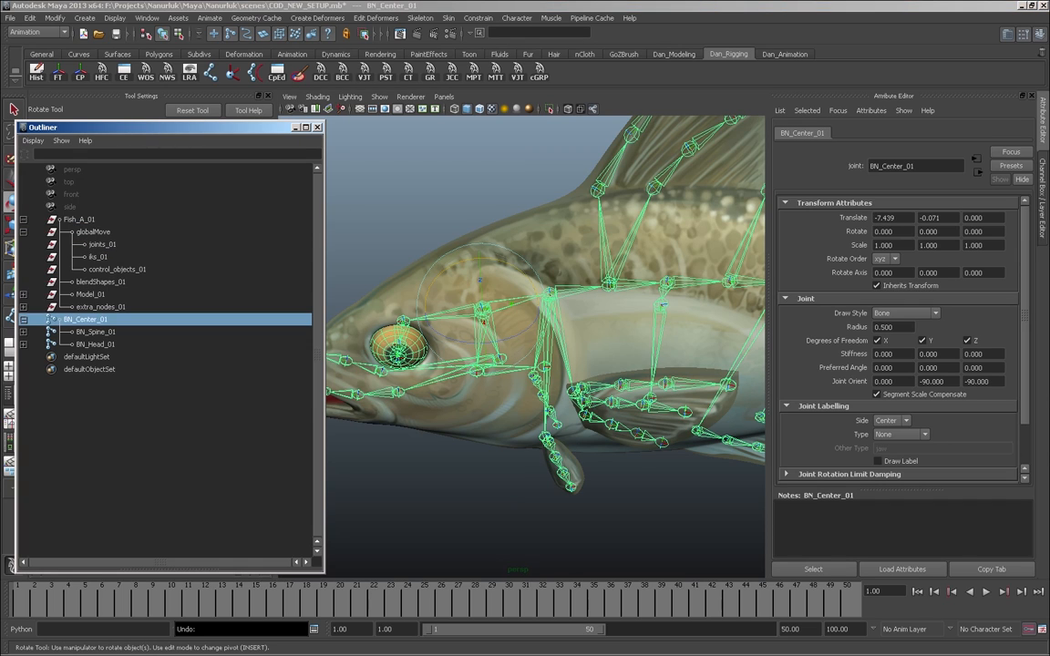
left_click(102, 245)
left_click(86, 319)
middle_click_drag(85, 319, 102, 244)
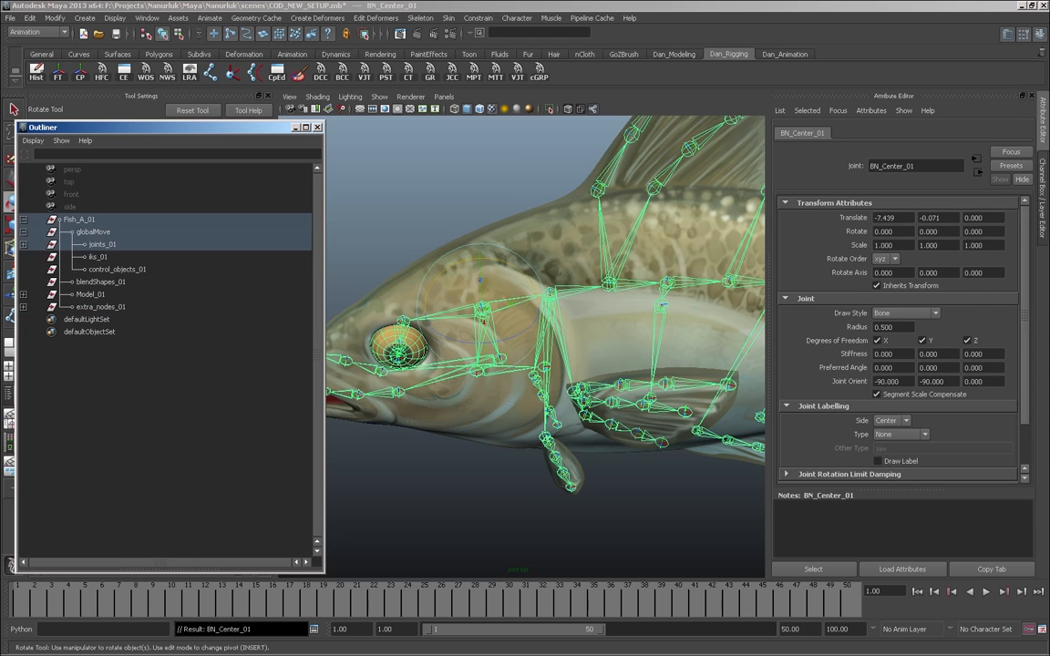
left_click(102, 244)
left_click(23, 244)
left_click(52, 256)
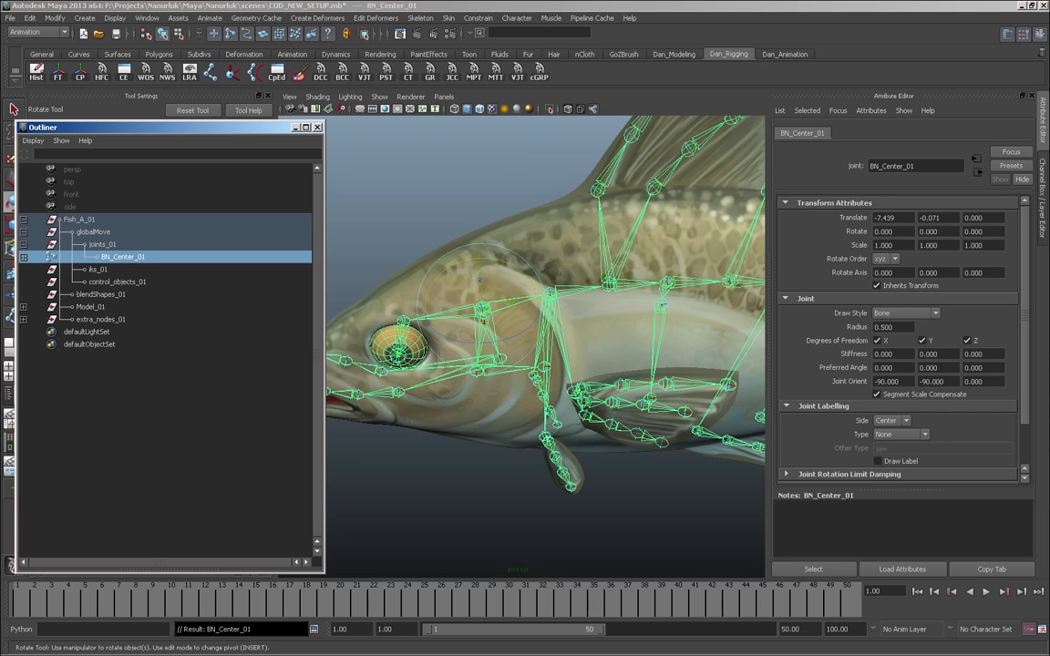
- Expand BN_Center_01 and try rotating BN_Head_01 within the rig group, undoing the rotation
left_click(23, 256)
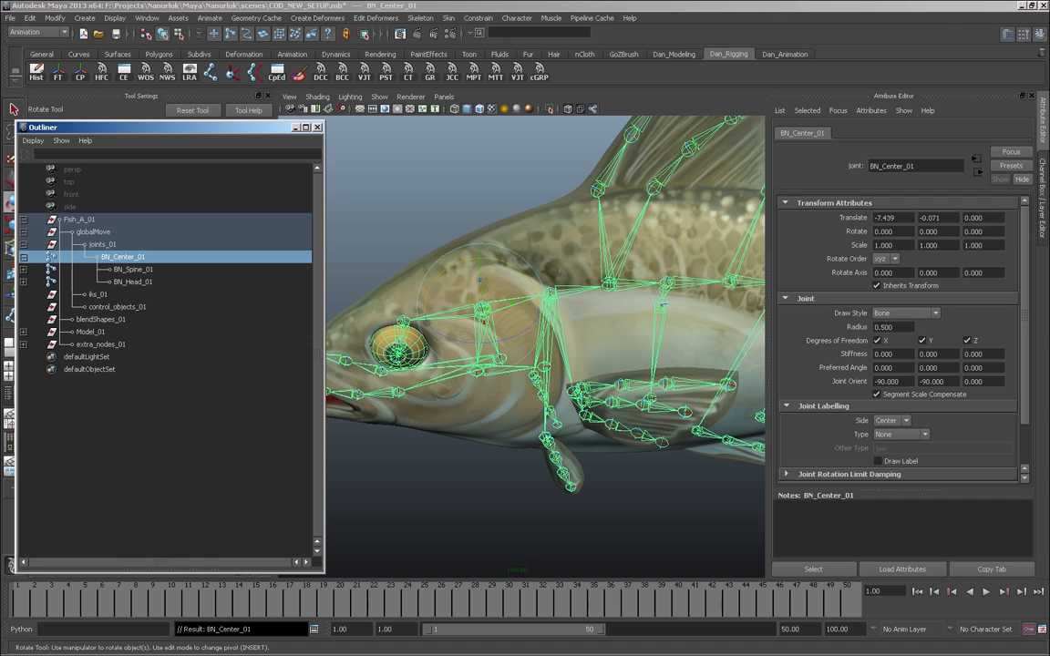
right_click_drag(521, 346, 455, 346, "alt")
left_click(133, 269)
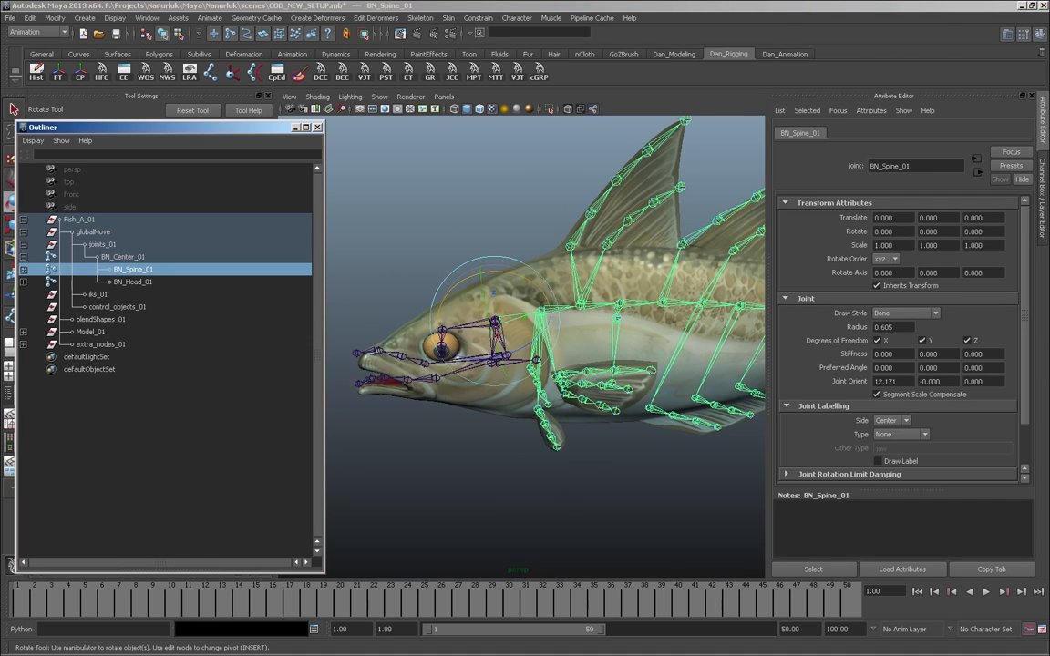
left_click(134, 282)
left_click_drag(470, 315, 465, 342)
key("ctrl+z")
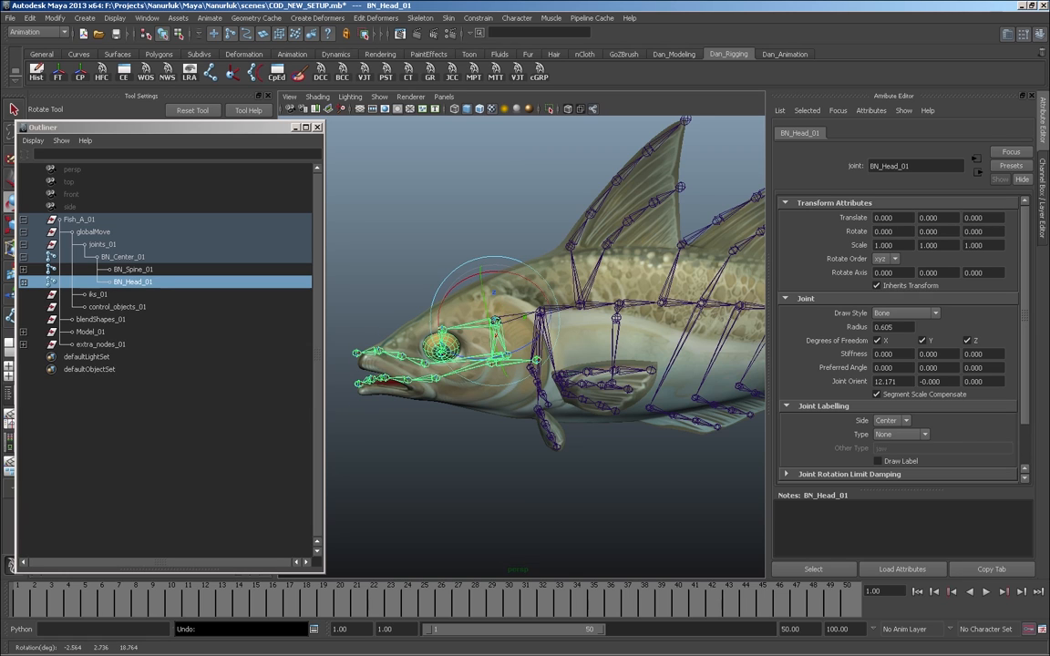
- Select BN_Spine_01 and then BN_Center_01, and examine the complete skeleton inside the whole fish from several angles
left_click(133, 269)
right_click_drag(547, 347, 438, 347, "alt")
left_click(122, 256)
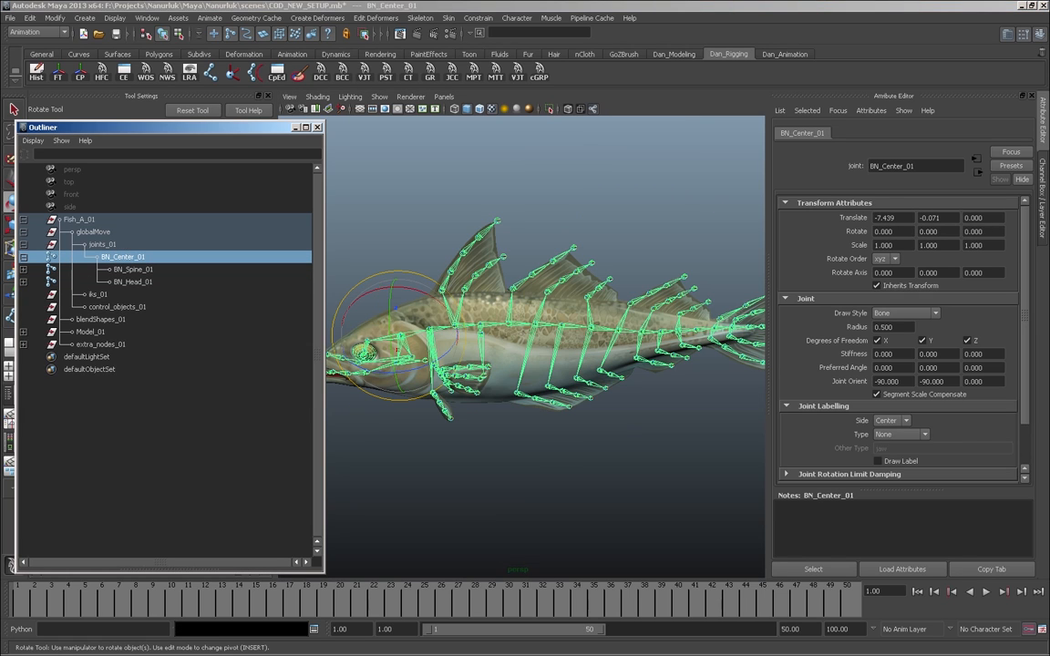
left_click_drag(522, 347, 507, 335, "alt")
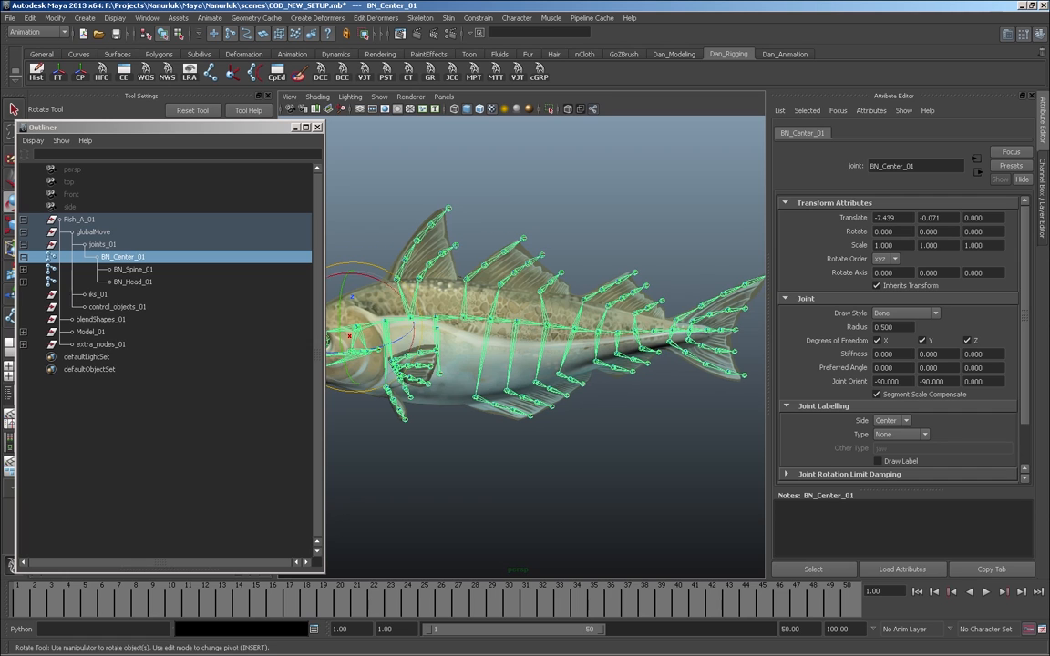
mouse_move(522, 364)
middle_mouse_down("alt")
mouse_move(474, 374)
mouse_move(525, 363)
mouse_move(521, 371)
middle_mouse_up("alt")
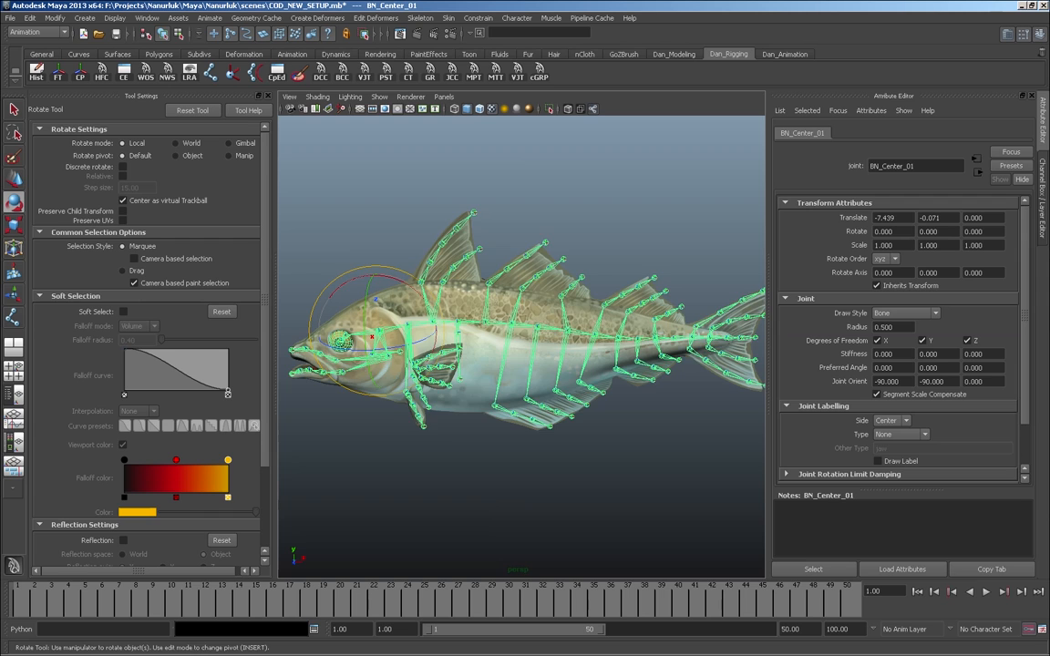
left_click_drag(520, 371, 583, 361, "alt")
key("q")
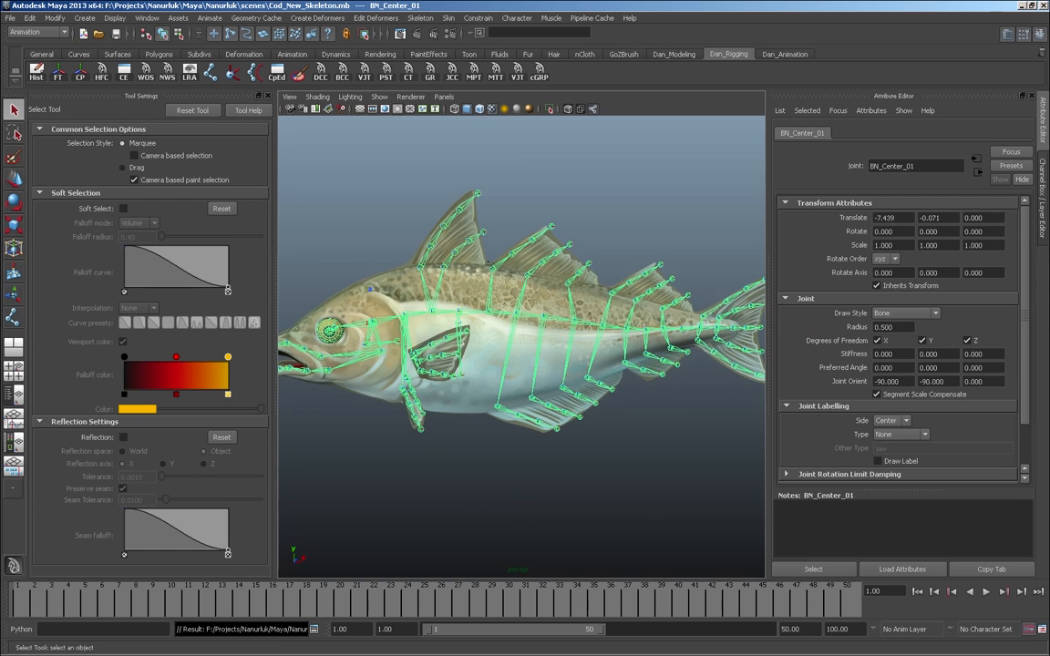
left_click_drag(510, 289, 612, 305, "alt")
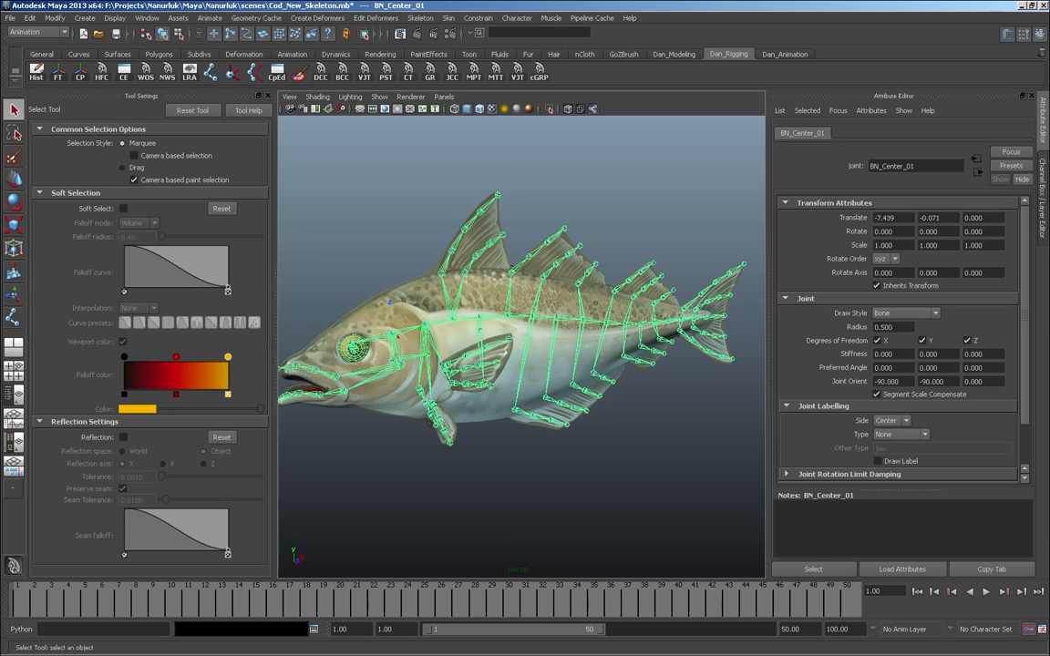
right_click_drag(612, 306, 656, 306, "alt")
middle_click_drag(522, 346, 566, 350, "alt")
right_click_drag(565, 350, 533, 350, "alt")
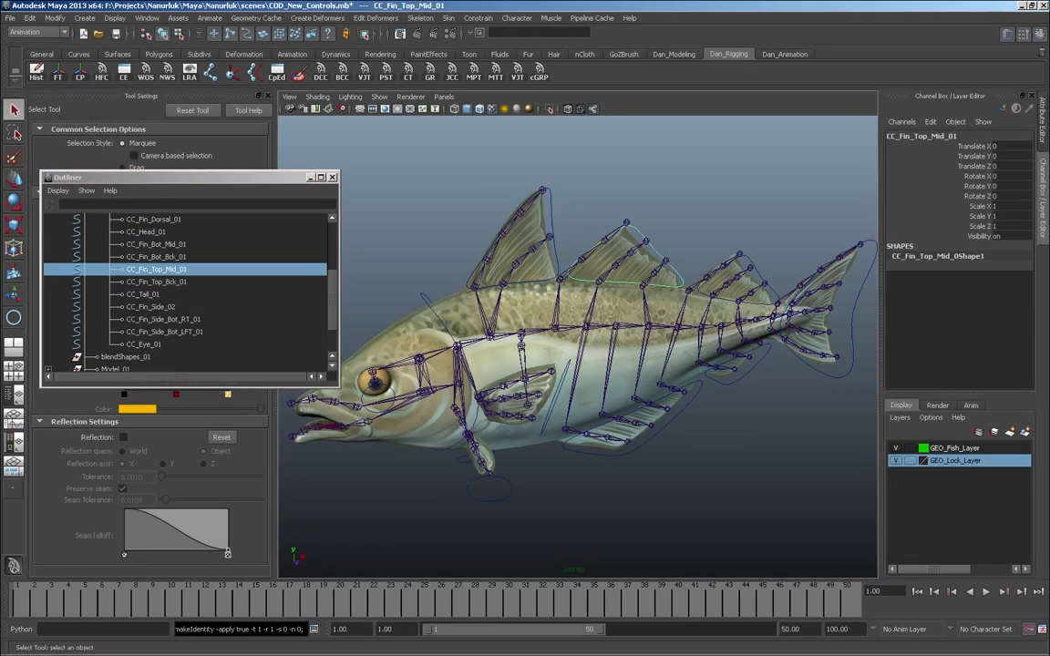
- Select the CC_Fin_Top_Bck_01 and CC_Eye_01 control curves to check their transform channels
left_click(155, 282)
left_click(144, 344)
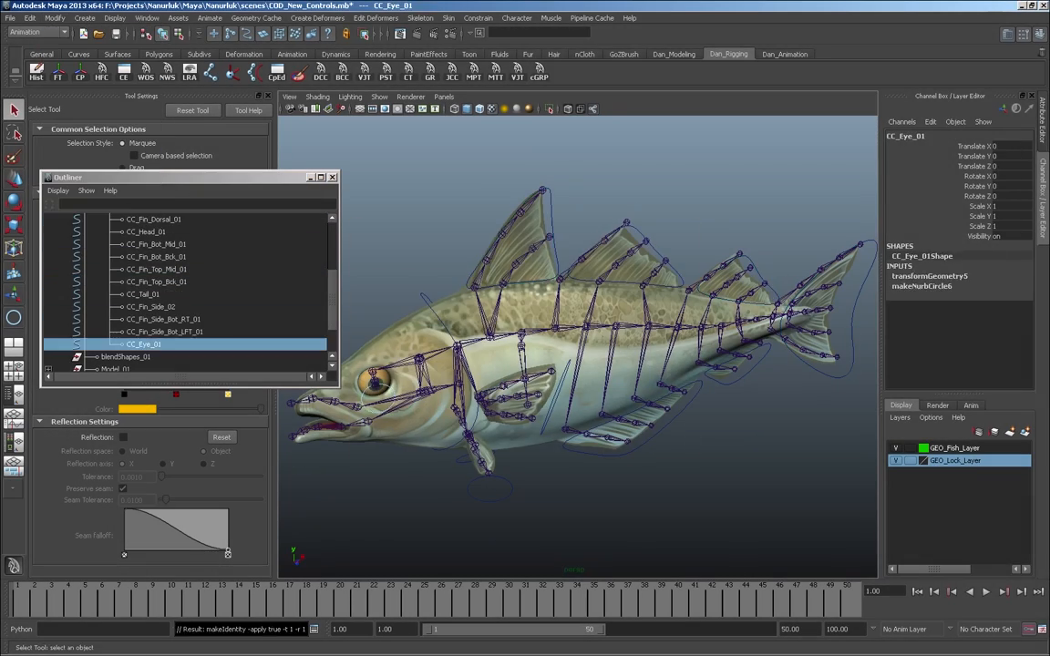
mouse_move(532, 343)
left_mouse_down("alt")
mouse_move(638, 350)
mouse_move(547, 350)
left_mouse_up("alt")
- Open Channel Control and go through the dorsal, tail, side and lower middle fin controls to review their keyable attributes
left_click(153, 219)
left_click(146, 17)
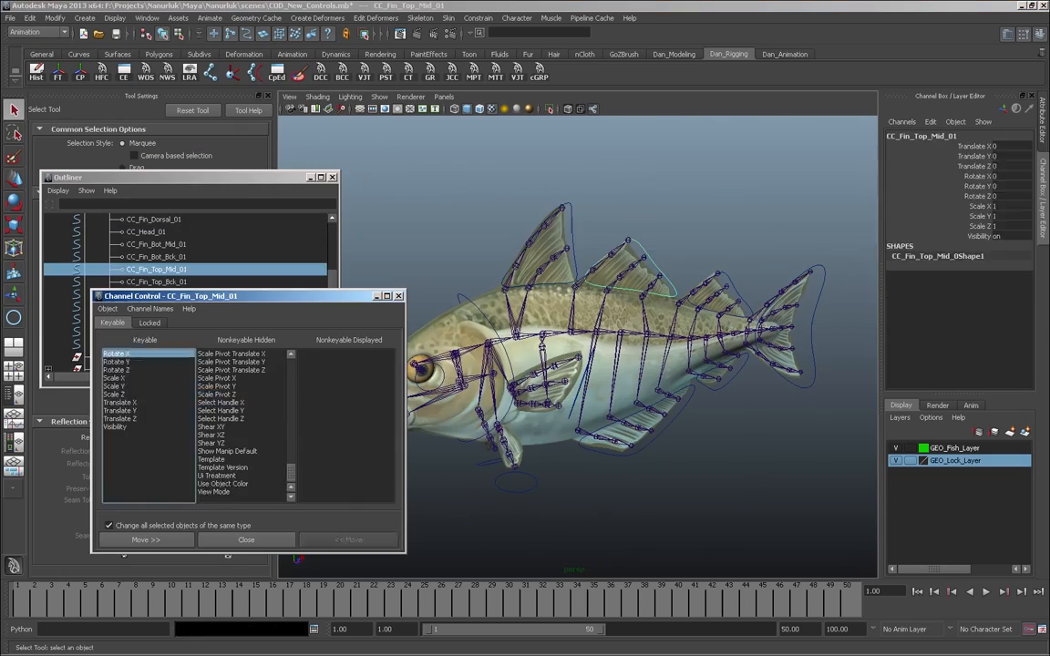
left_click(143, 293)
left_click(150, 306)
left_click(156, 244)
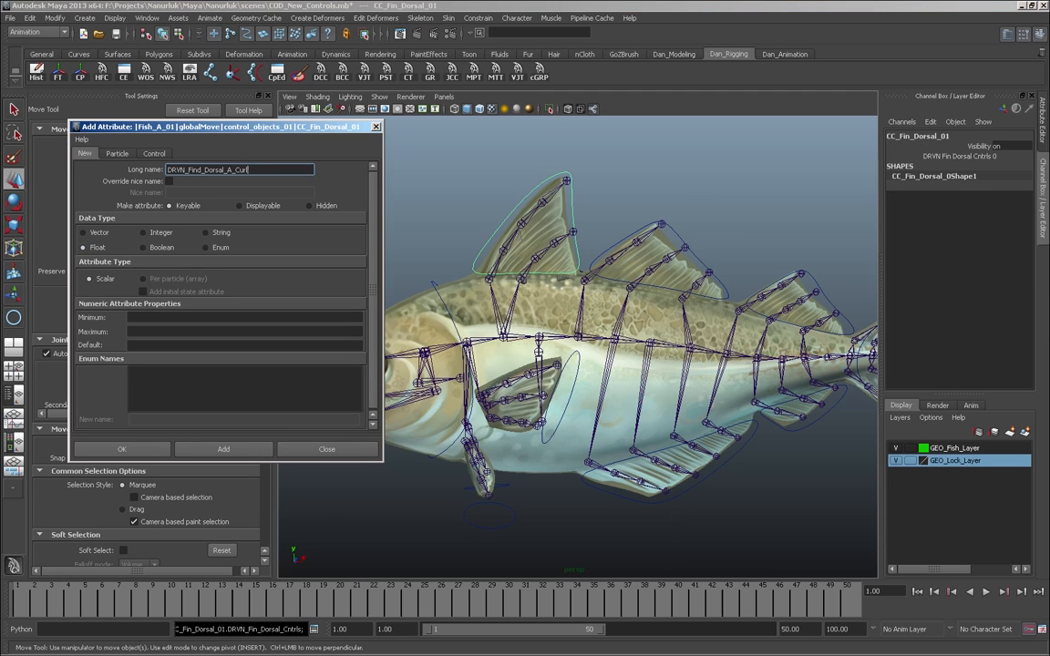
- Add the driven dorsal attributes to CC_Fin_Dorsal_01 and connect DRVN_Fin_Dorsal_B_Curl and DRVN_Fin_Dorsal_B_Twist to the B joints' rotateX and rotateZ
type("Drvn_Dorsal_")
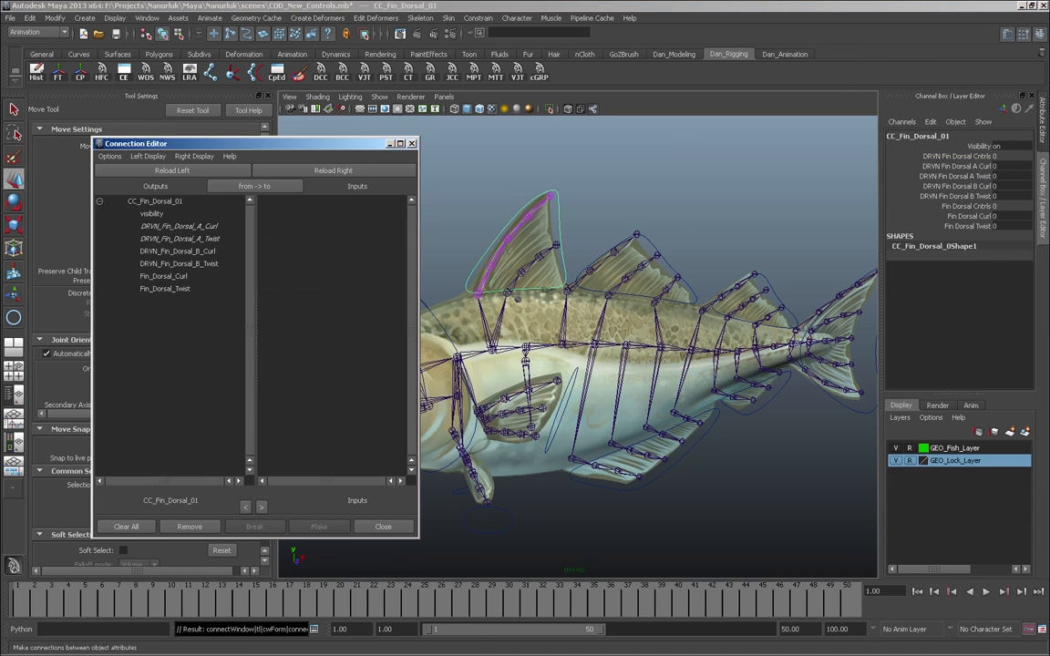
left_click(157, 252)
left_click(241, 239)
left_click(306, 252)
left_click(562, 255)
left_click(157, 265)
left_click(306, 277)
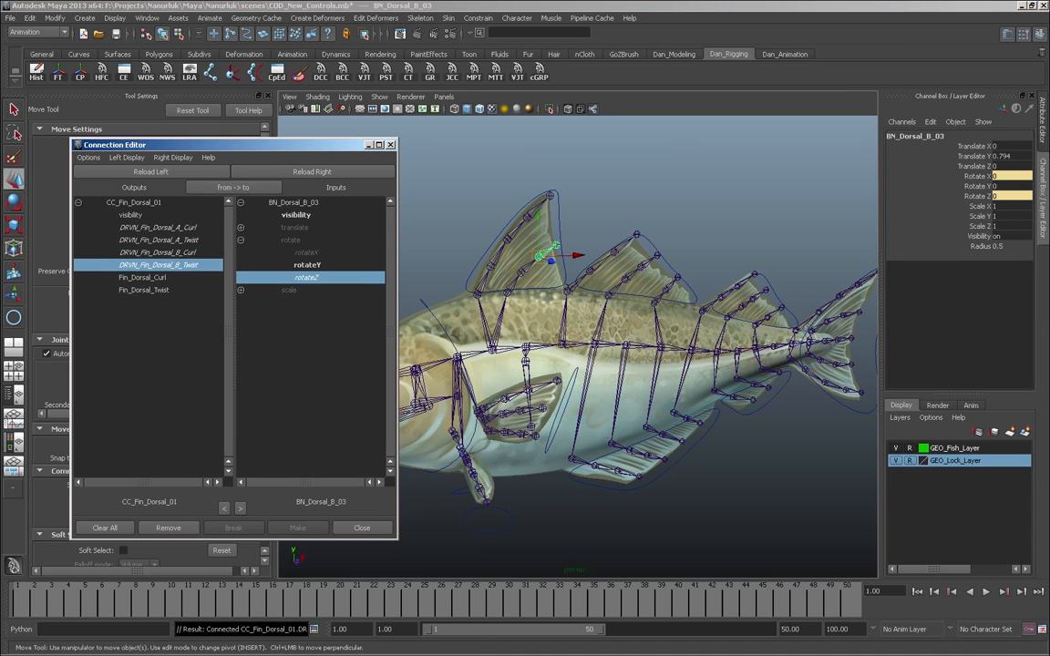
- Select CC_Fin_Dorsal_01 and check its DRVN Fin Dorsal B Twist and A Curl channels on the connected fin joints
left_click(616, 285)
key("e")
left_click(562, 255)
left_click(948, 196)
right_click_drag(638, 346, 556, 346, "alt")
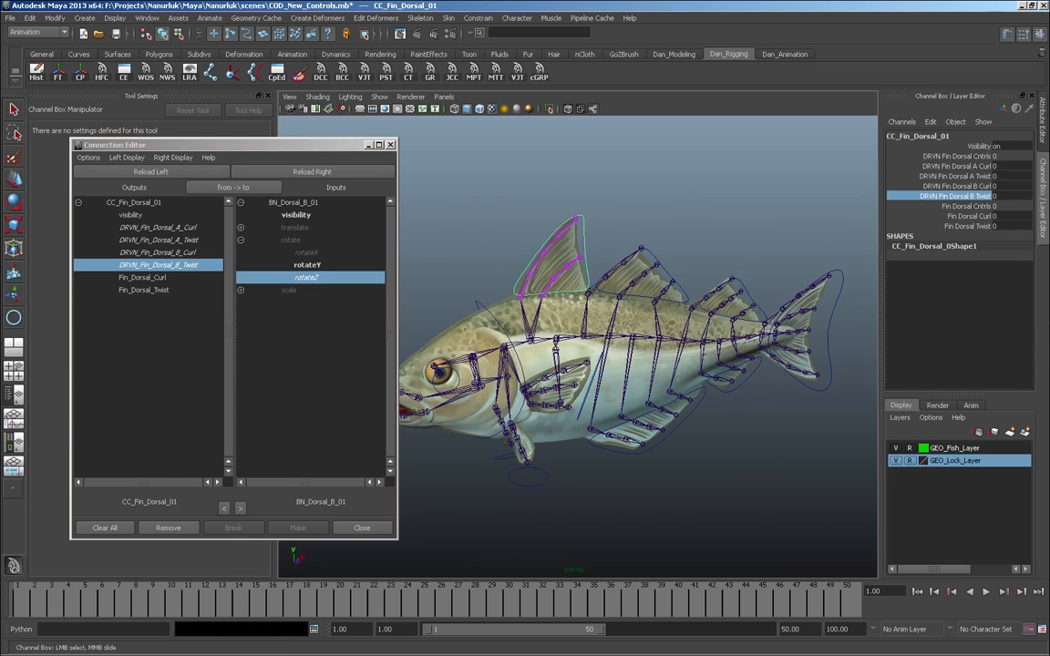
left_click(948, 166)
left_click(537, 269)
key("e")
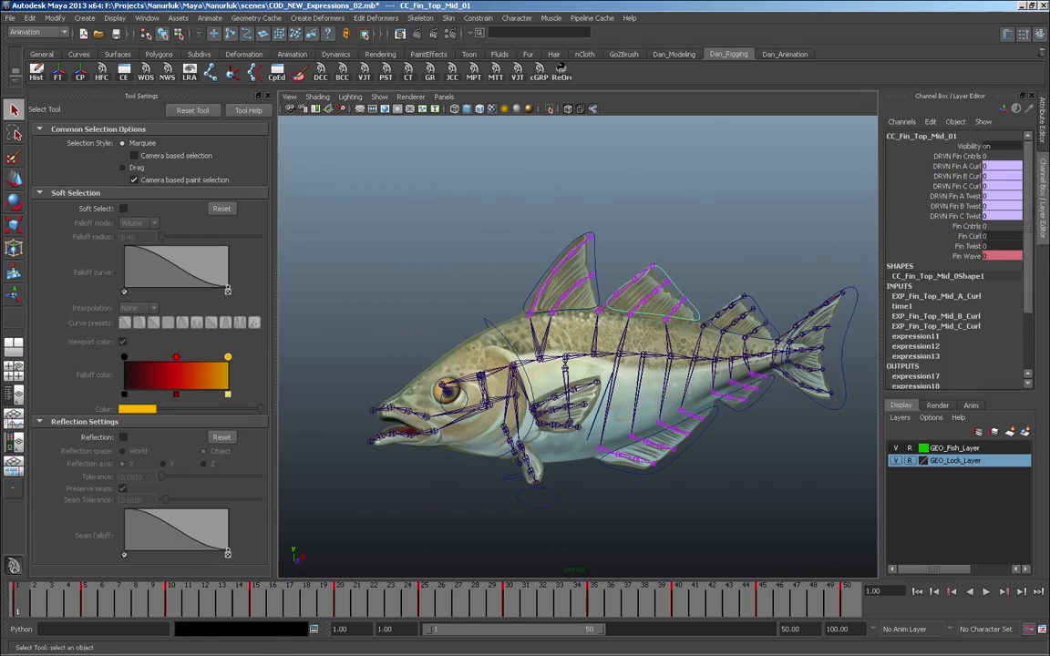
- Select CC_Fin_Dorsal_01 and try changing its Fin Curl value to bend the dorsal fin, undoing the change
left_click(730, 201)
left_click_drag(584, 346, 574, 401, "alt")
right_click_drag(574, 365, 629, 365, "alt")
left_click(593, 274)
left_click(948, 216)
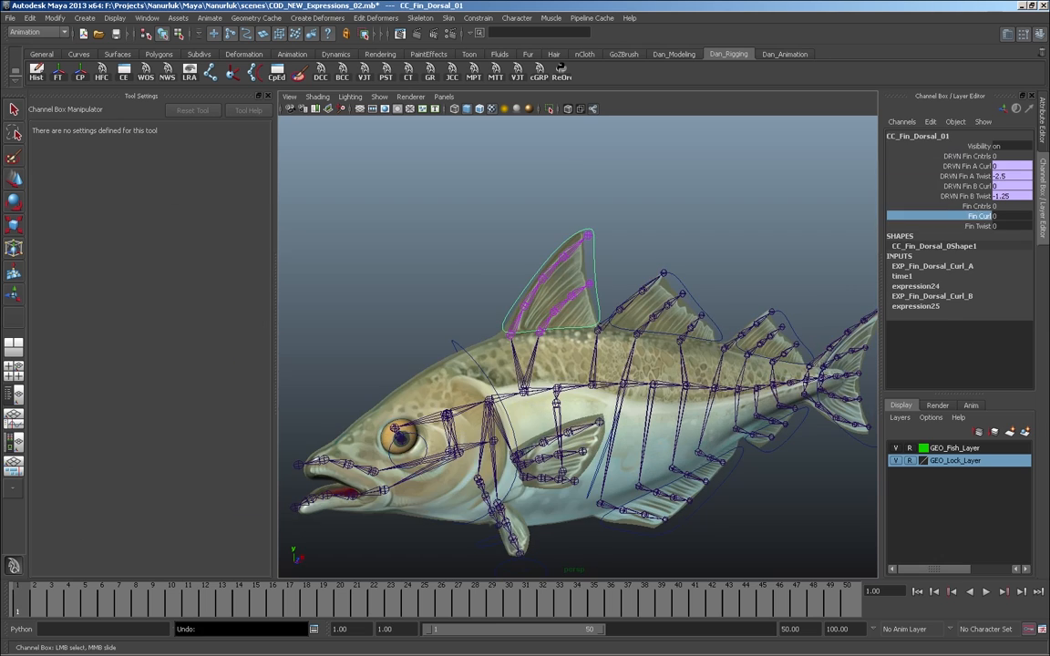
middle_click_drag(575, 347, 620, 347)
key("ctrl+z")
- Open the EXP_Fin_Dorsal_Curl_A expression and examine how DRVN_Fin_A_Curl is tied to Fin_Curl
left_click(948, 186)
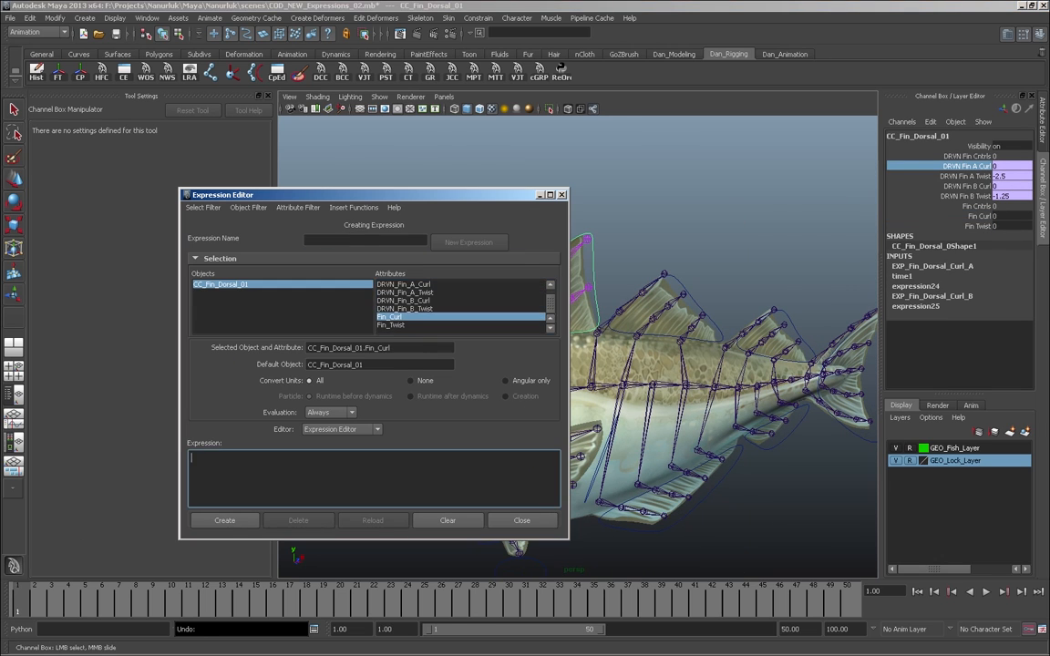
left_click(392, 258)
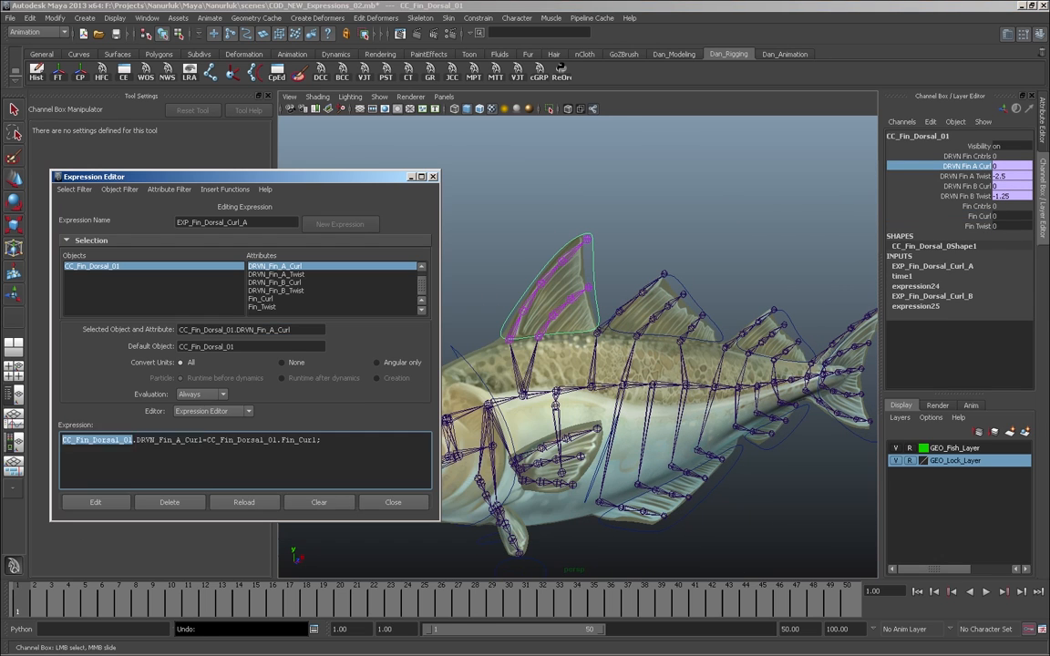
double_click(159, 440)
left_click(319, 439)
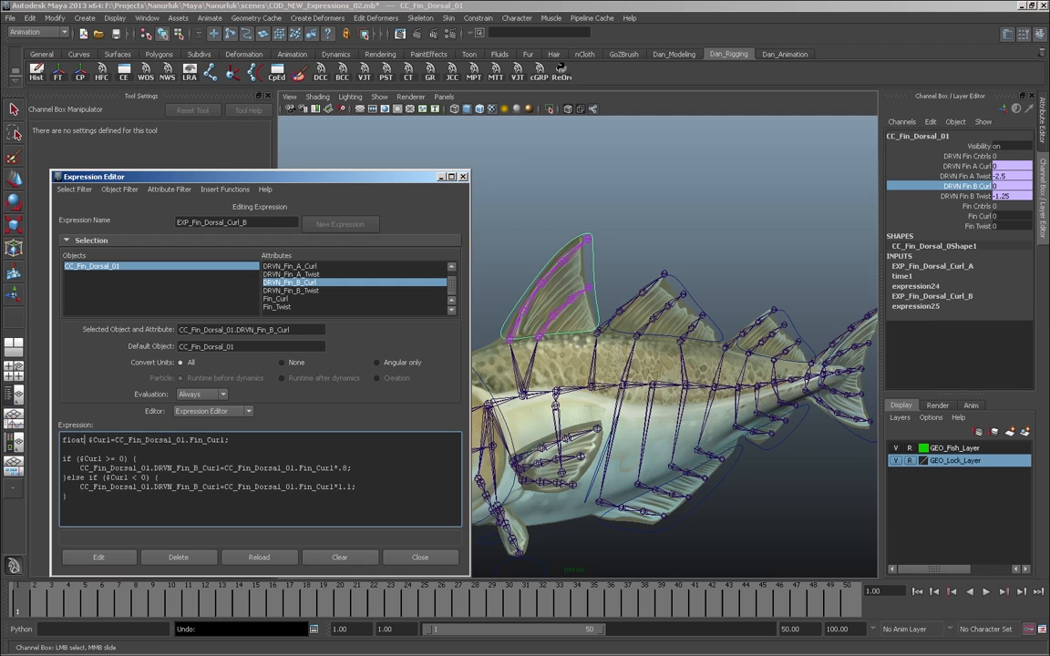
- Examine the EXP_Fin_Dorsal_Curl_B expression while testing Fin Curl at -9.2 and 13.6 to compare its two conditions
double_click(150, 439)
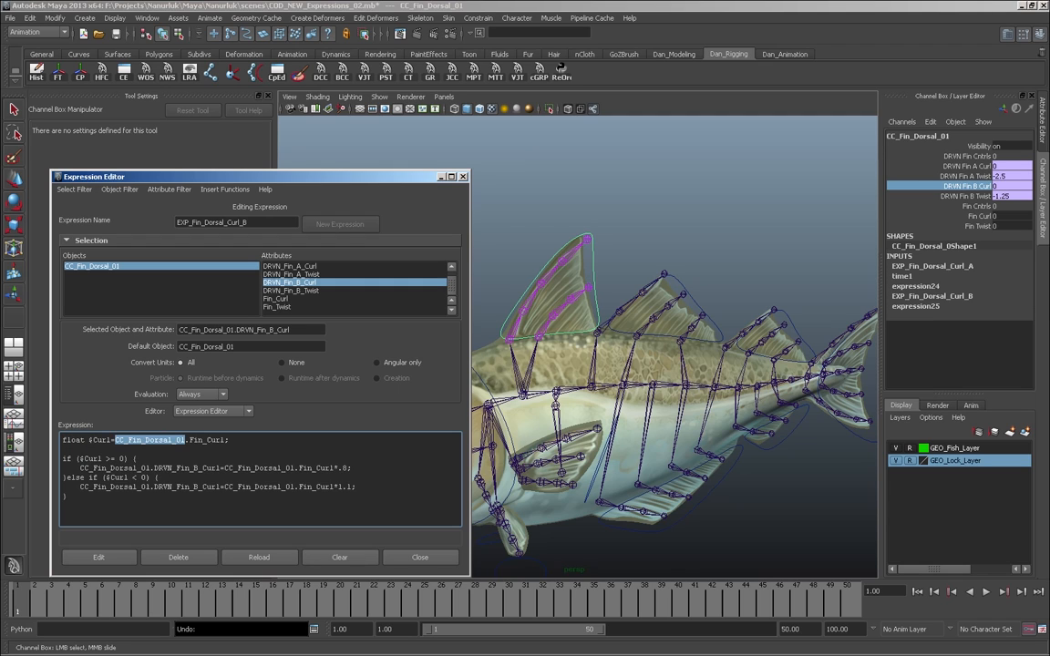
left_click(955, 216)
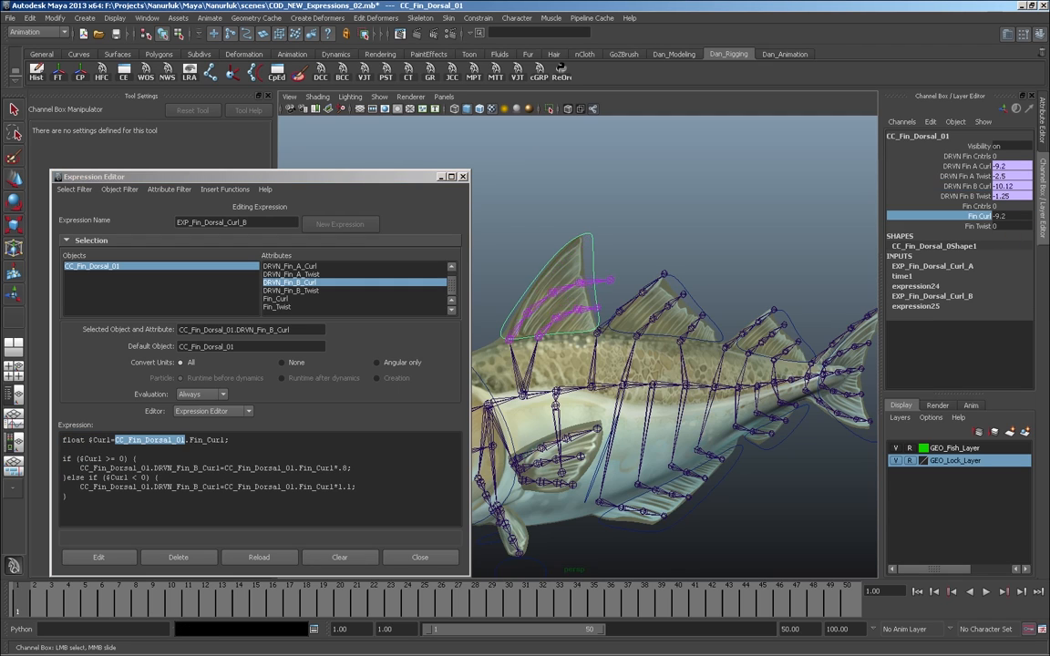
left_click(956, 217)
left_click(139, 466)
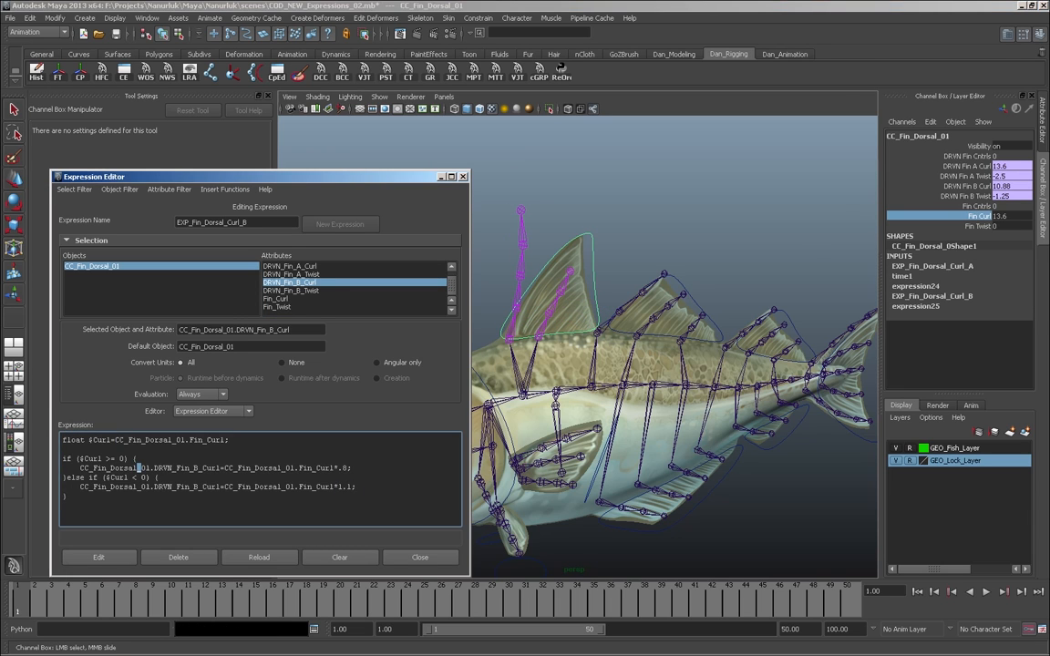